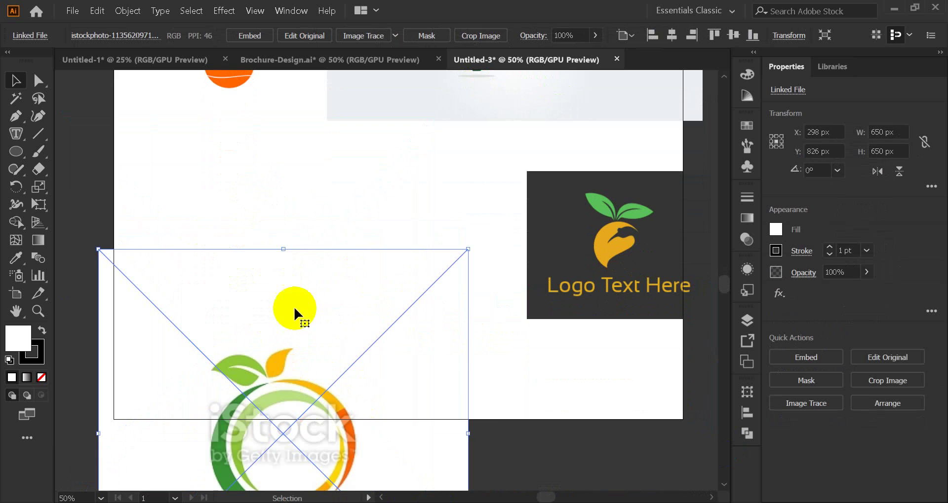
Move the watermarked, fruit hive and Logo Text Here reference images outward and place the orange logo image near the artboard's middle
{"action": "left_click", "coordinate": [344, 288]}
{"action": "scroll", "coordinate": [343, 286], "scroll_direction": "up", "scroll_amount": 5}
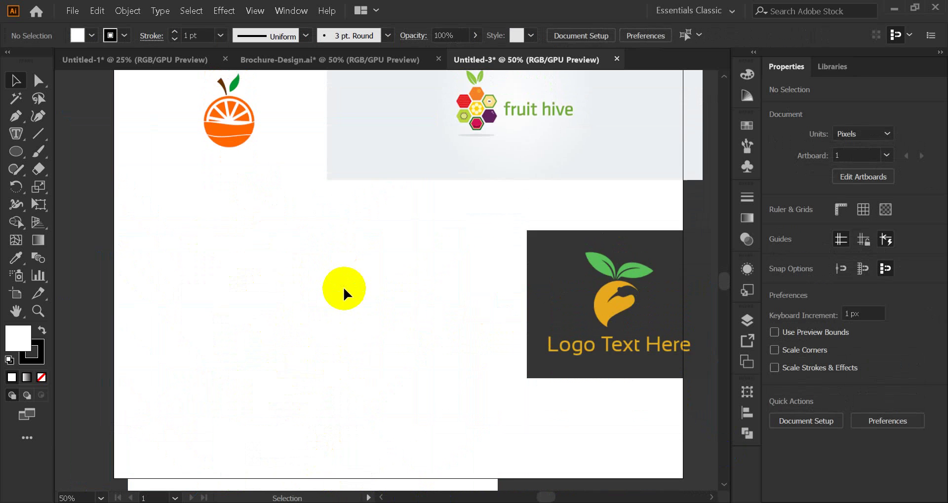
{"action": "left_click_drag", "start_coordinate": [255, 238], "coordinate": [354, 341]}
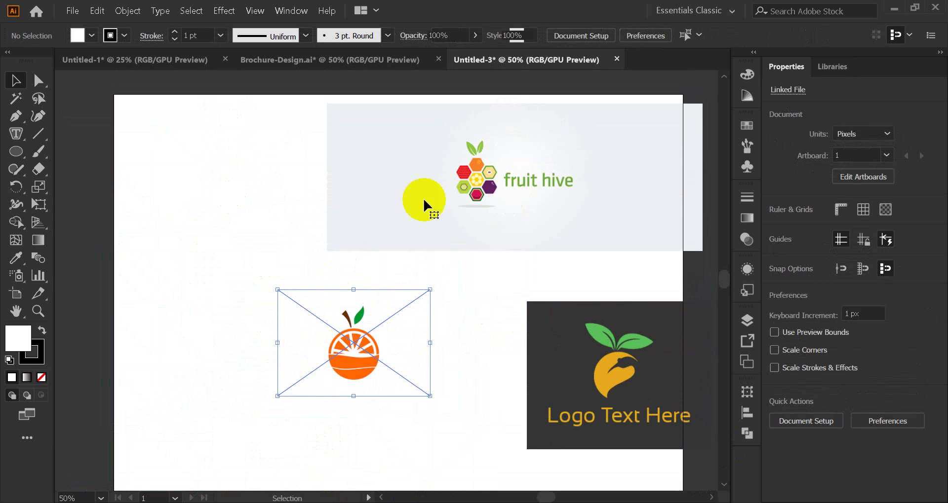
{"action": "left_click_drag", "start_coordinate": [395, 203], "coordinate": [612, 202]}
{"action": "left_click_drag", "start_coordinate": [592, 330], "coordinate": [690, 316]}
{"action": "left_click_drag", "start_coordinate": [360, 355], "coordinate": [401, 338]}
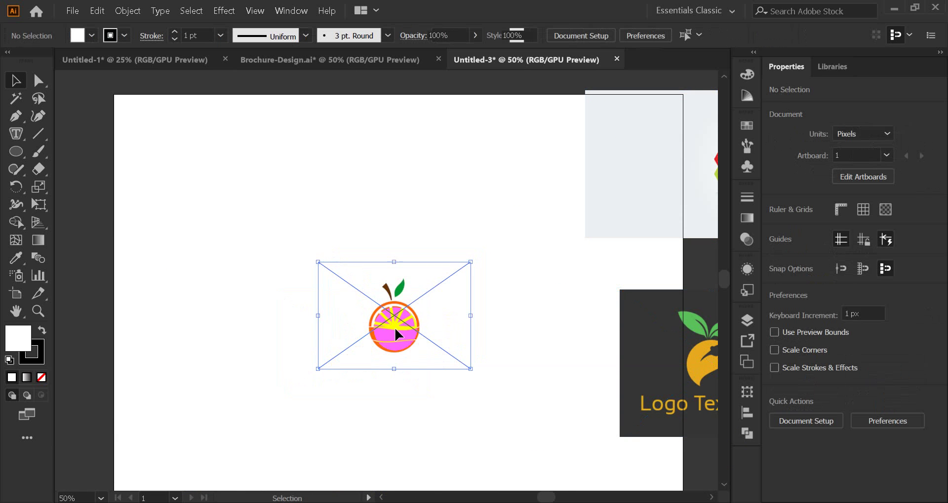
Draw an ellipse about 42 by 47 px over the orange in the reference image
{"action": "scroll", "coordinate": [401, 338], "scroll_direction": "up", "scroll_amount": 4}
{"action": "scroll", "coordinate": [402, 331], "scroll_direction": "down", "scroll_amount": 3}
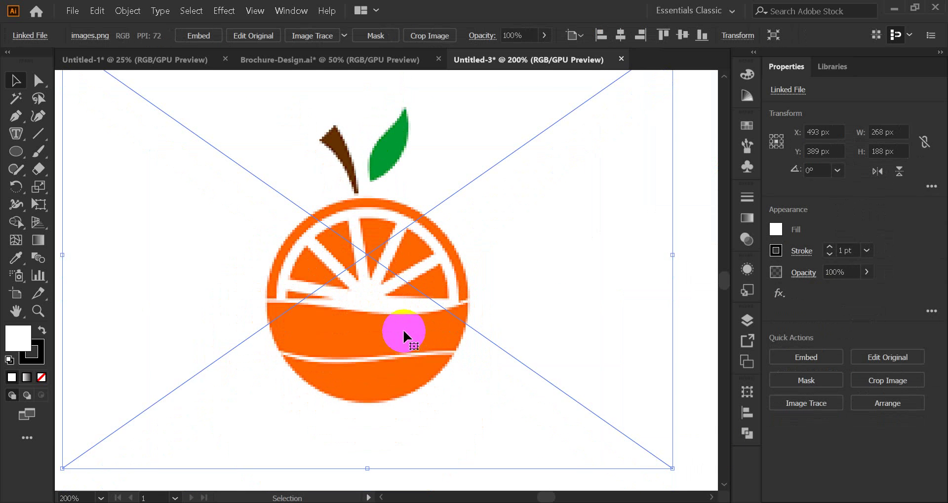
{"action": "scroll", "coordinate": [399, 323], "scroll_direction": "up", "scroll_amount": 1}
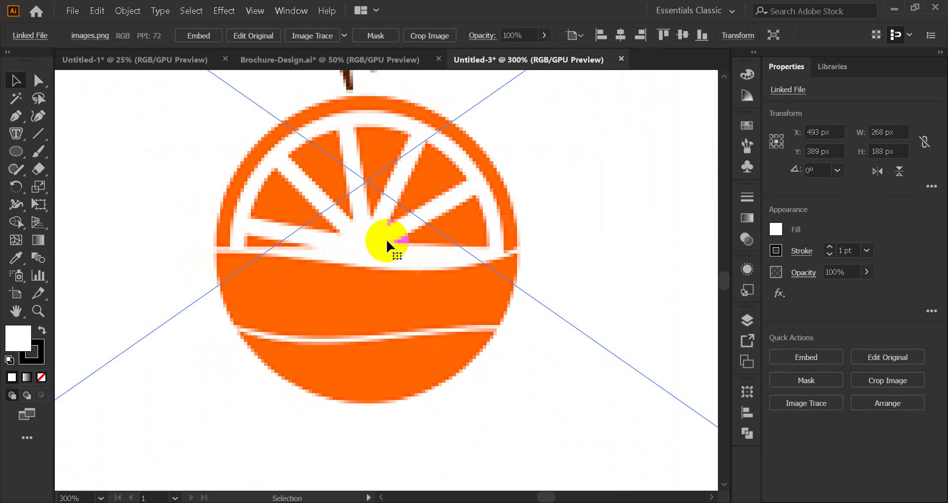
{"action": "left_click", "coordinate": [16, 152]}
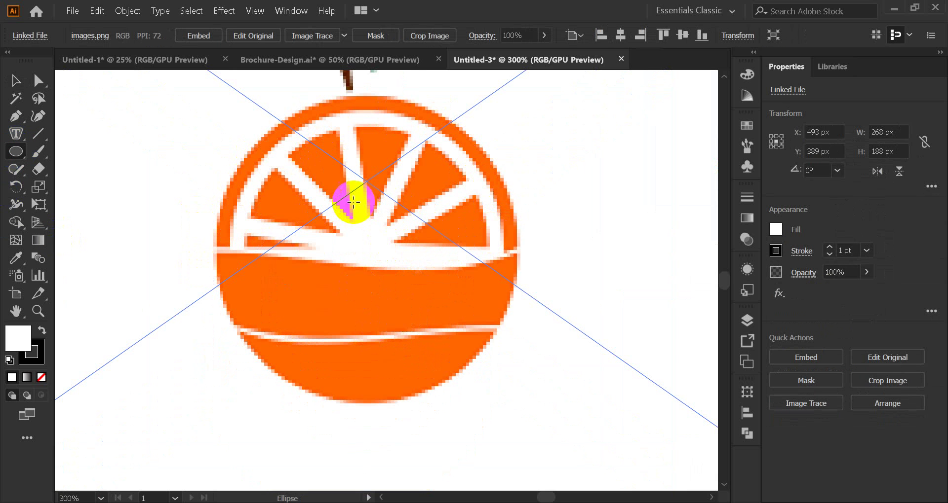
{"action": "mouse_move", "coordinate": [341, 196]}
{"action": "left_mouse_down"}
{"action": "mouse_move", "coordinate": [419, 307]}
{"action": "mouse_move", "coordinate": [485, 357]}
{"action": "left_mouse_up"}
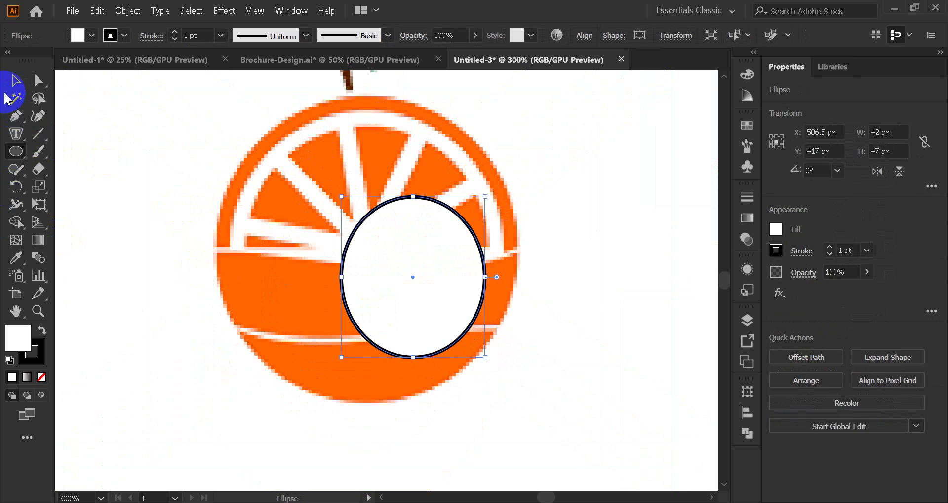
Set the fill to black and remove the stroke
{"action": "left_click", "coordinate": [42, 333]}
{"action": "left_click", "coordinate": [43, 359]}
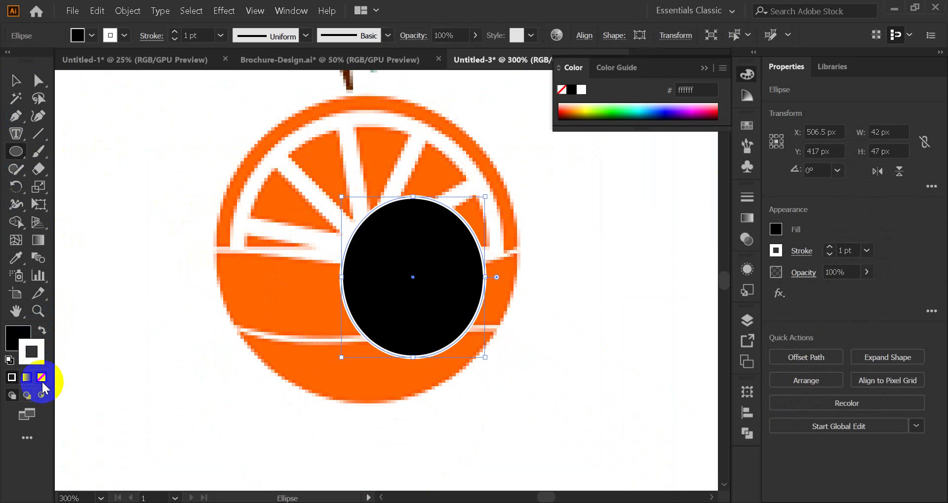
{"action": "left_click", "coordinate": [42, 377]}
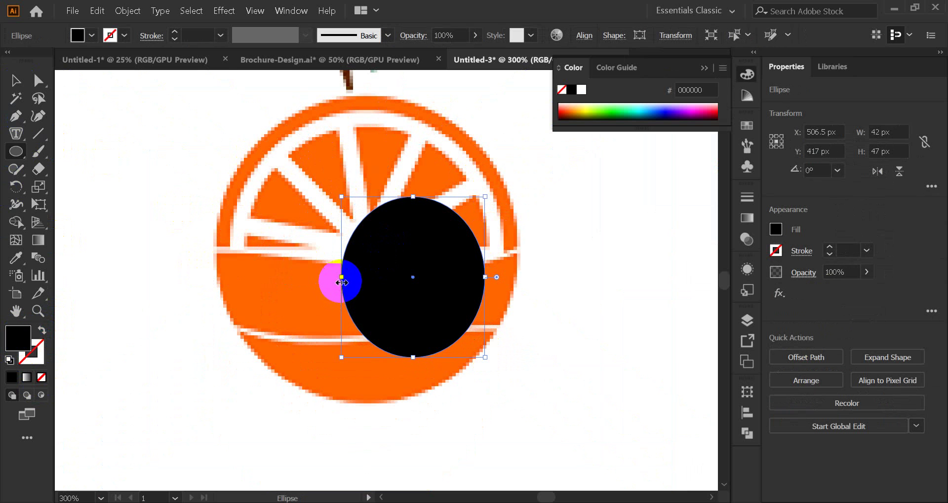
Stretch the black ellipse towards the orange's inner rim, to about 77 by 83 px
{"action": "left_click", "coordinate": [2, 192]}
{"action": "left_click", "coordinate": [16, 84]}
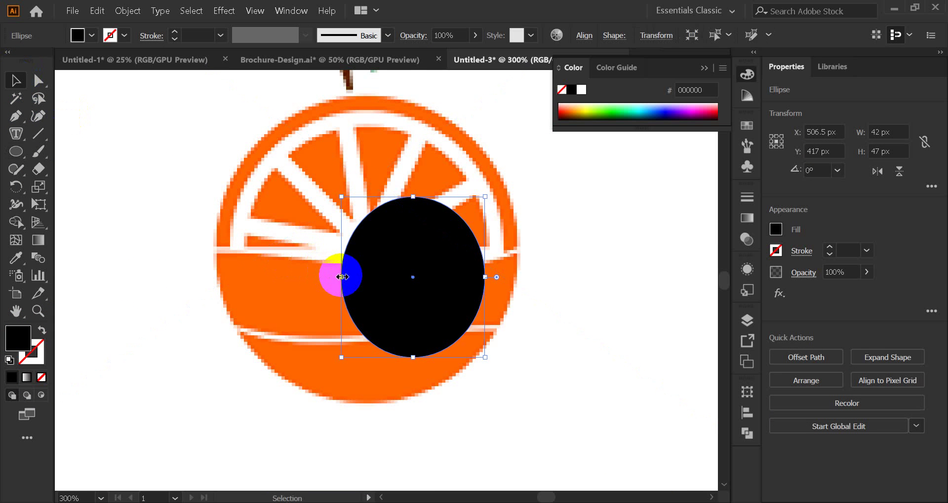
{"action": "left_click_drag", "start_coordinate": [341, 277], "coordinate": [231, 275]}
{"action": "left_click_drag", "start_coordinate": [367, 197], "coordinate": [371, 110]}
{"action": "left_click_drag", "start_coordinate": [484, 233], "coordinate": [496, 234]}
{"action": "left_click_drag", "start_coordinate": [365, 357], "coordinate": [371, 394]}
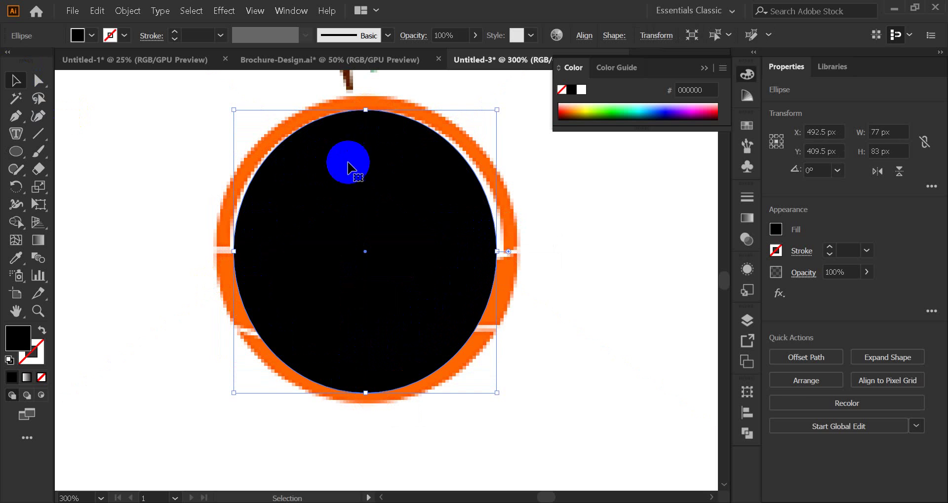
Reposition the black ellipse over the orange and enlarge it to about 82 by 84 px to match the inner rim
{"action": "left_click_drag", "start_coordinate": [348, 266], "coordinate": [398, 400]}
{"action": "left_click_drag", "start_coordinate": [402, 320], "coordinate": [402, 359]}
{"action": "left_click", "coordinate": [231, 203]}
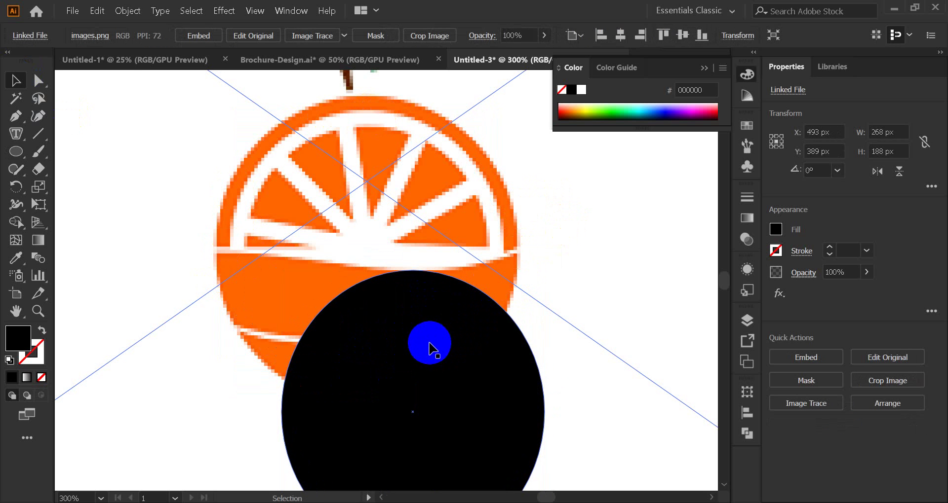
{"action": "left_click_drag", "start_coordinate": [430, 366], "coordinate": [379, 210]}
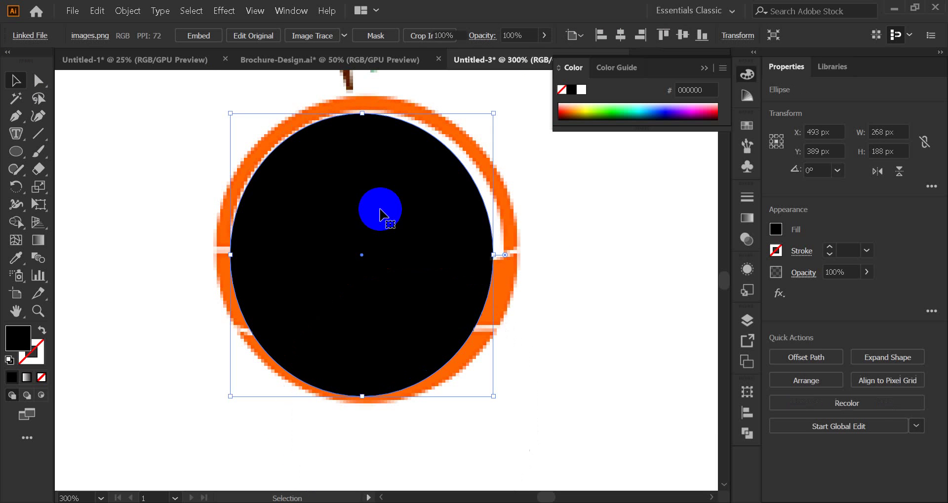
{"action": "left_click_drag", "start_coordinate": [493, 255], "coordinate": [507, 255]}
{"action": "left_click_drag", "start_coordinate": [370, 114], "coordinate": [368, 110]}
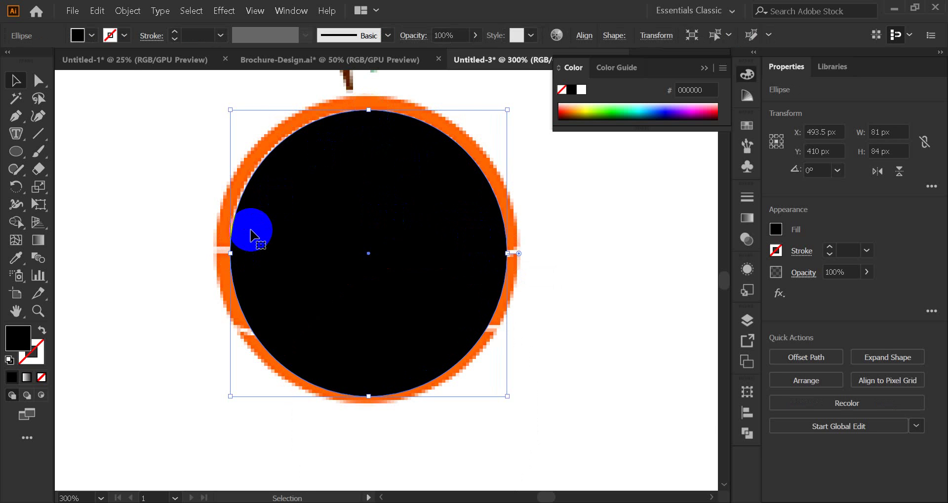
{"action": "scroll", "coordinate": [242, 238], "scroll_direction": "up", "scroll_amount": 3}
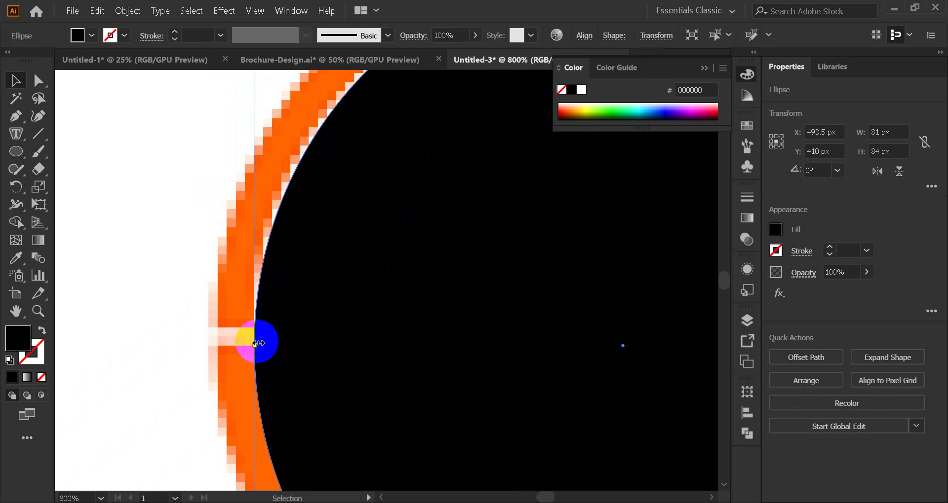
{"action": "left_click_drag", "start_coordinate": [255, 347], "coordinate": [250, 345]}
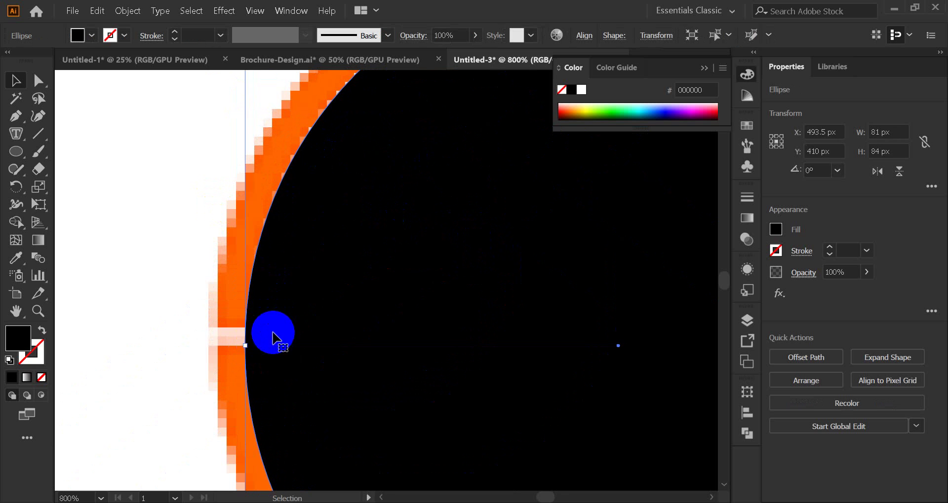
Turn off Snap to Pixel so shapes can be sized freely
{"action": "scroll", "coordinate": [321, 257], "scroll_direction": "down", "scroll_amount": 2}
{"action": "left_click", "coordinate": [254, 11]}
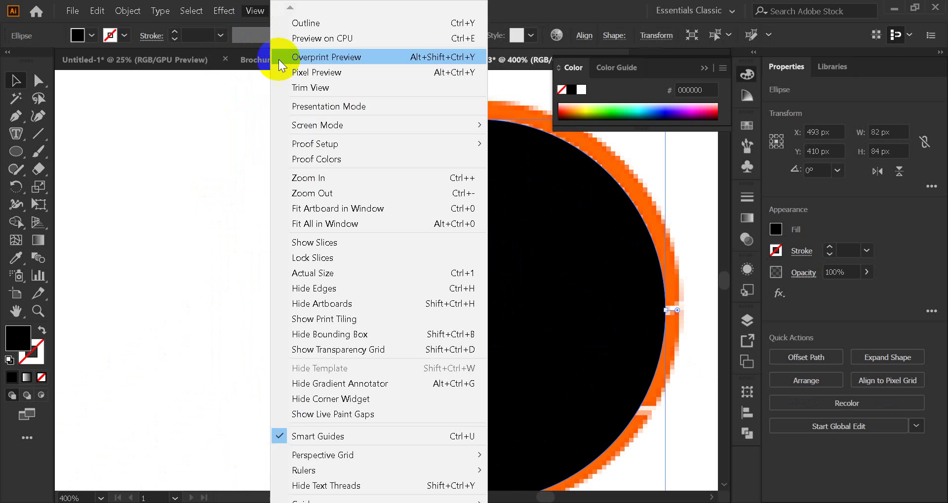
{"action": "scroll", "coordinate": [296, 482], "scroll_direction": "down", "scroll_amount": 2}
{"action": "scroll", "coordinate": [296, 474], "scroll_direction": "down", "scroll_amount": 3}
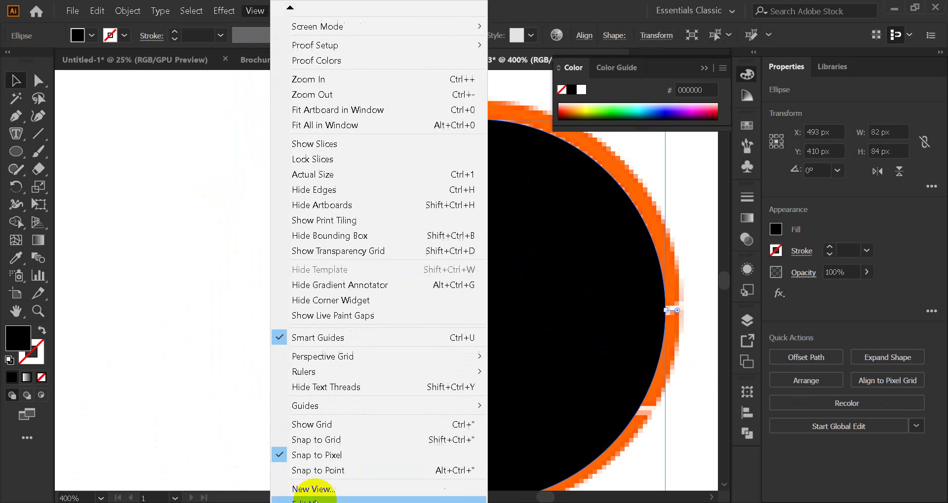
{"action": "left_click", "coordinate": [283, 451]}
Reduce the black ellipse's height to about 82 px and delete the ellipse
{"action": "scroll", "coordinate": [169, 268], "scroll_direction": "down", "scroll_amount": 2}
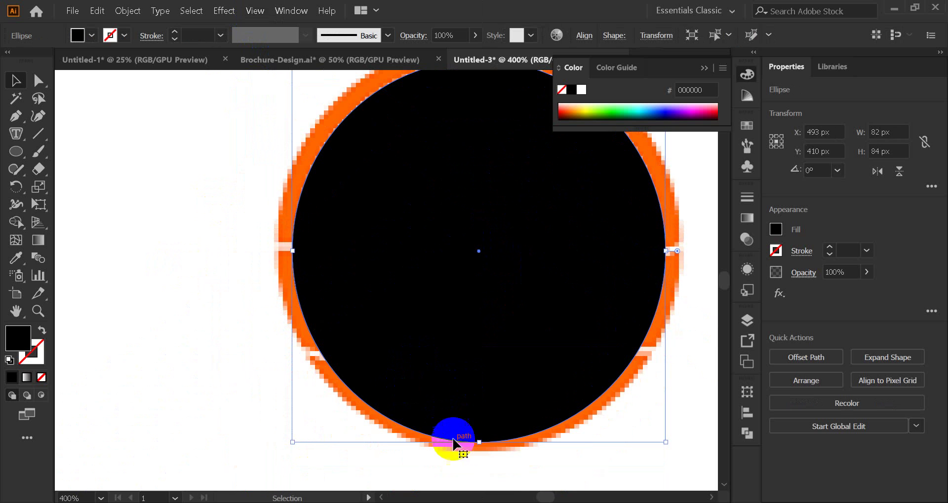
{"action": "left_click_drag", "start_coordinate": [477, 441], "coordinate": [479, 430]}
{"action": "left_click_drag", "start_coordinate": [529, 355], "coordinate": [438, 408]}
{"action": "key", "text": "space"}
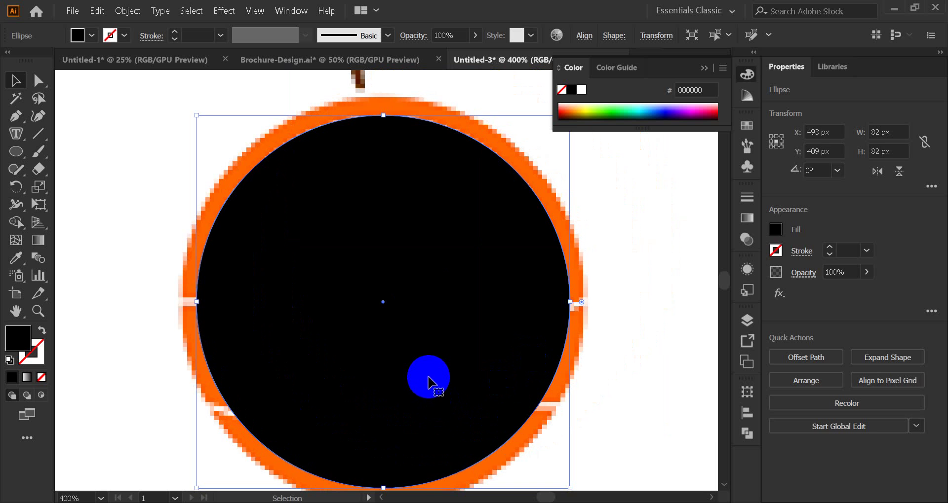
{"action": "key", "text": "Delete"}
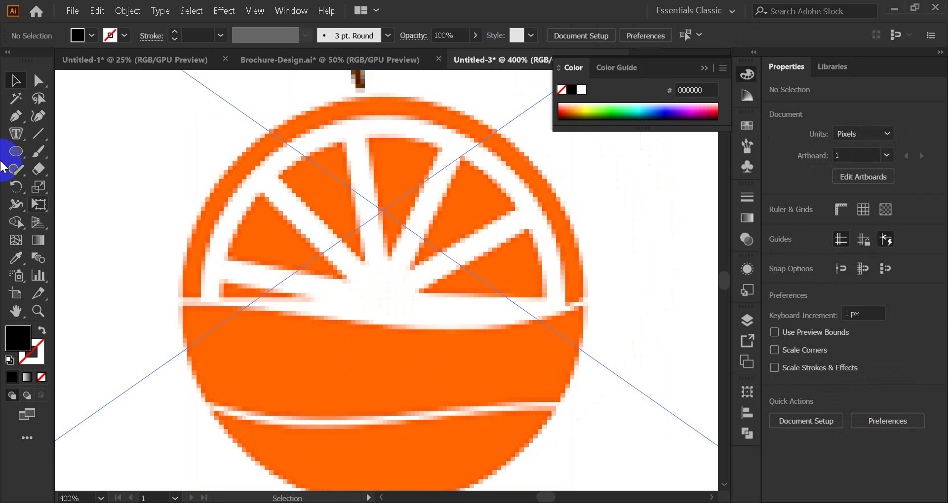
Draw a black circle outward from the orange's centre and resize it to about 80 by 82 px to fit the inner rim
{"action": "left_click", "coordinate": [16, 152]}
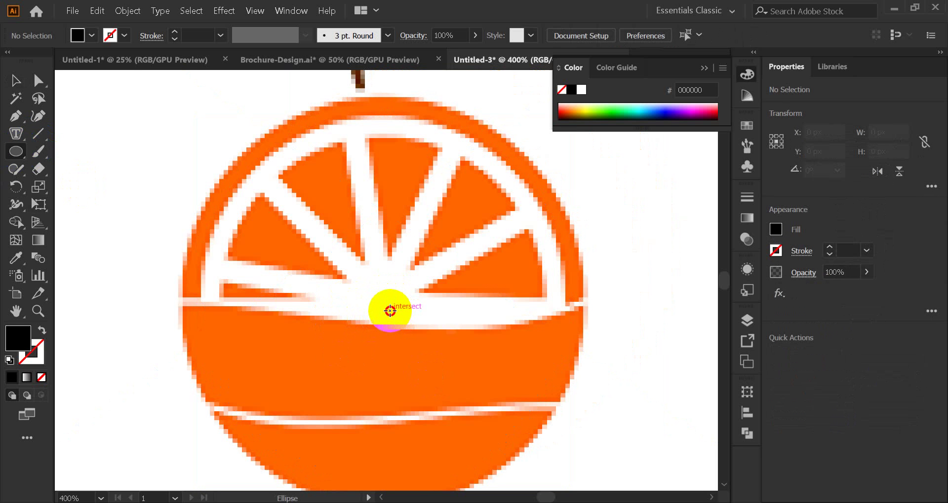
{"action": "left_click_drag", "start_coordinate": [390, 311], "coordinate": [584, 456]}
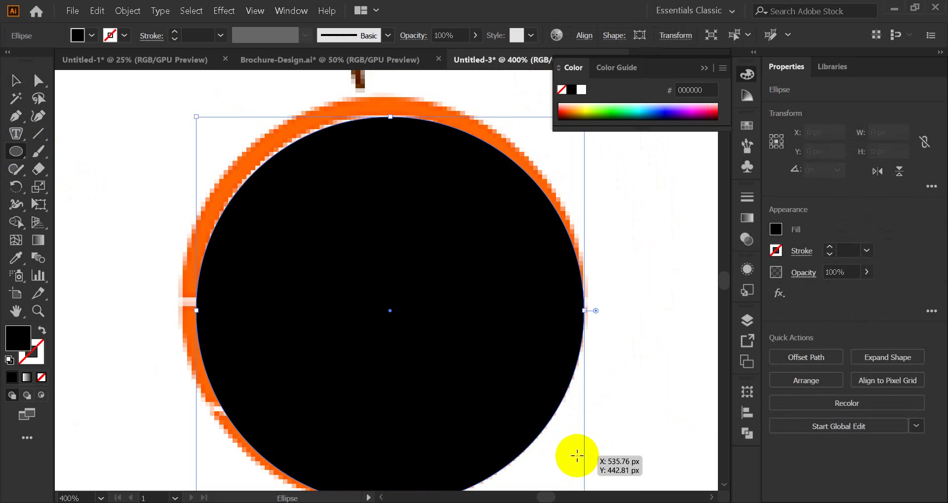
{"action": "left_click", "coordinate": [16, 80]}
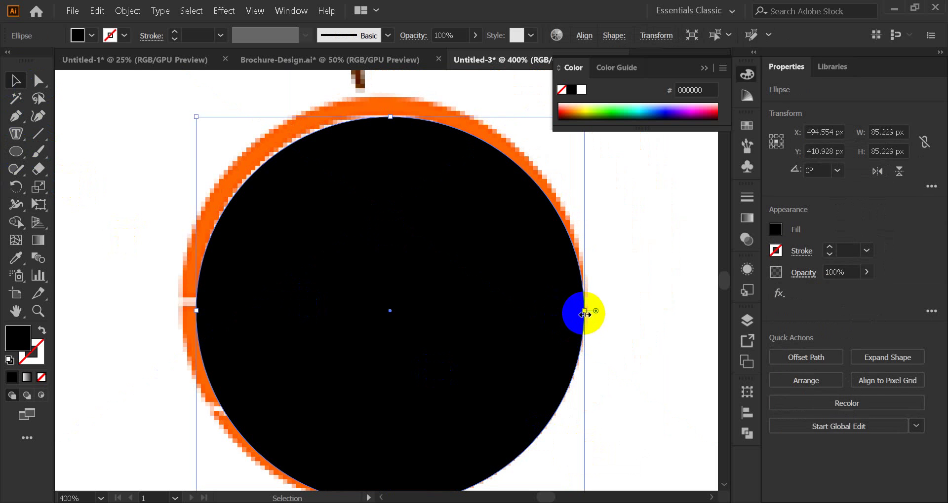
{"action": "mouse_move", "coordinate": [583, 313]}
{"action": "left_mouse_down"}
{"action": "mouse_move", "coordinate": [558, 312]}
{"action": "mouse_move", "coordinate": [567, 311]}
{"action": "left_mouse_up"}
{"action": "left_click_drag", "start_coordinate": [381, 117], "coordinate": [380, 114]}
{"action": "scroll", "coordinate": [395, 124], "scroll_direction": "down", "scroll_amount": 4}
{"action": "left_click_drag", "start_coordinate": [381, 422], "coordinate": [381, 403]}
{"action": "left_click_drag", "start_coordinate": [199, 217], "coordinate": [200, 217]}
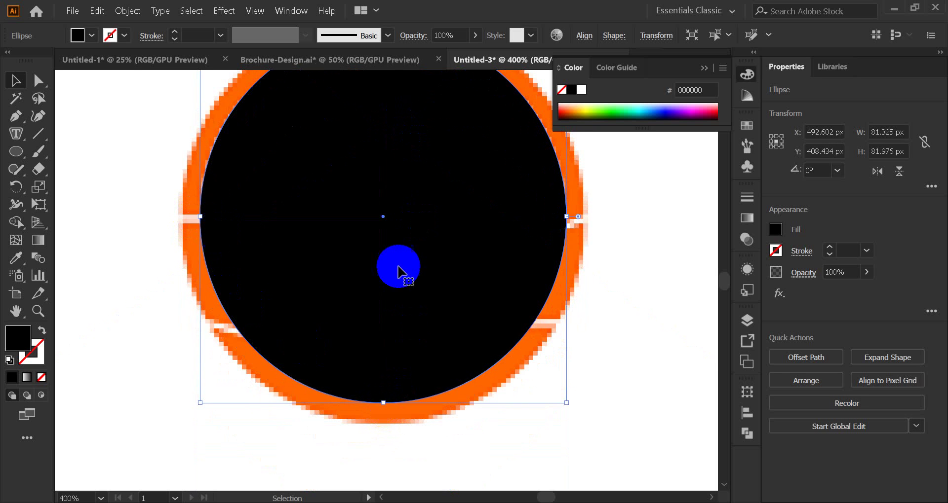
Copy the black circle and paste the copy directly behind it
{"action": "scroll", "coordinate": [503, 381], "scroll_direction": "up", "scroll_amount": 3}
{"action": "left_click", "coordinate": [377, 343]}
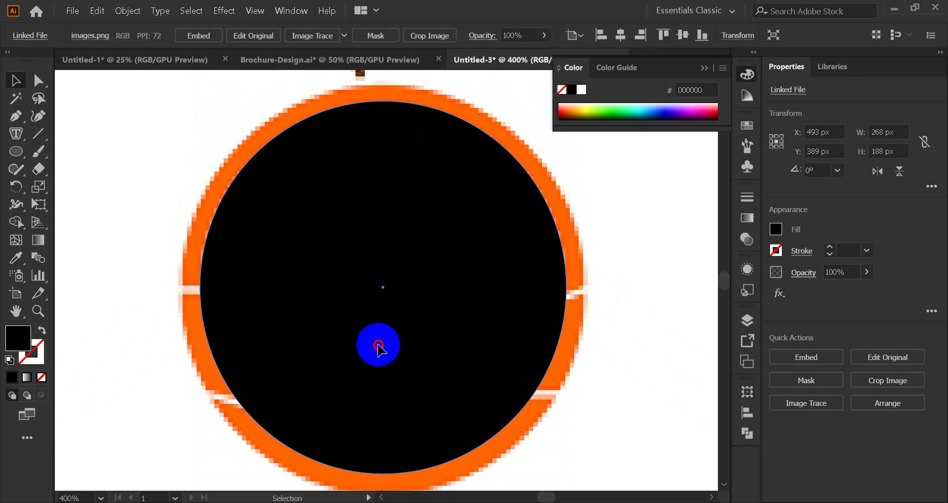
{"action": "left_click", "coordinate": [366, 344]}
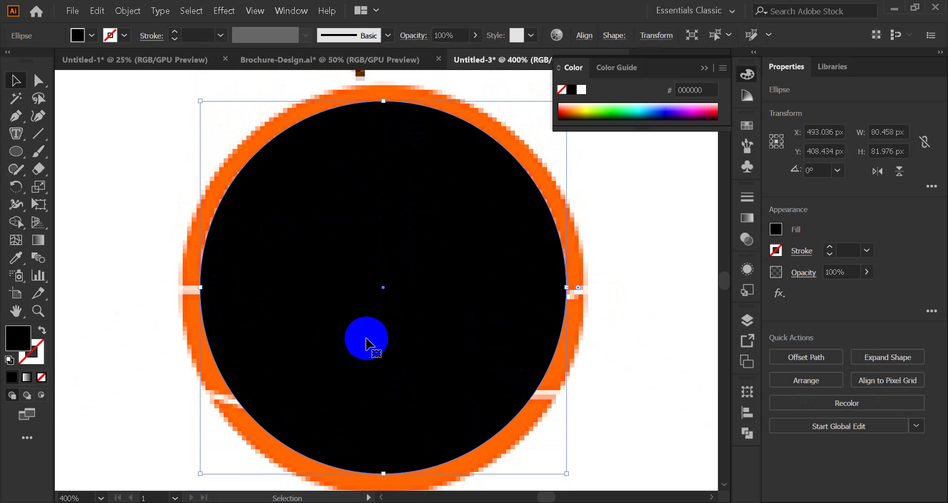
{"action": "left_click", "coordinate": [98, 12]}
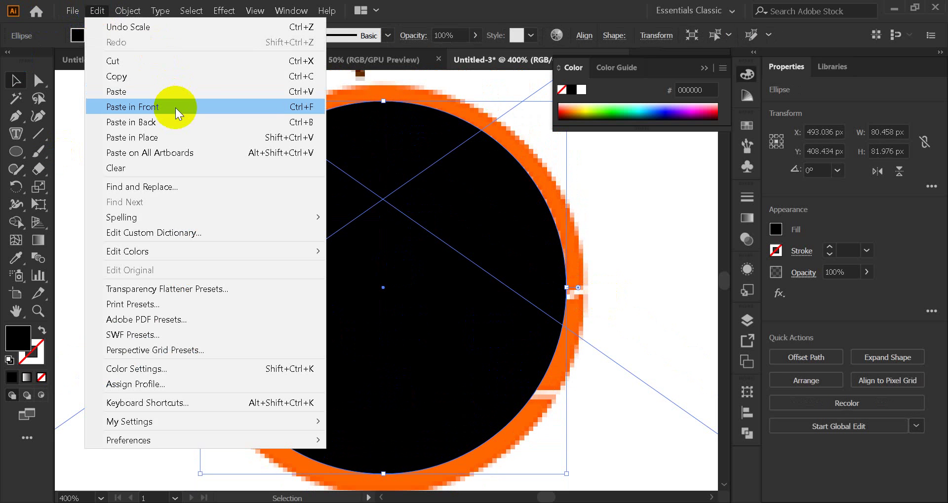
{"action": "left_click", "coordinate": [143, 77]}
{"action": "left_click", "coordinate": [97, 11]}
{"action": "left_click", "coordinate": [98, 11]}
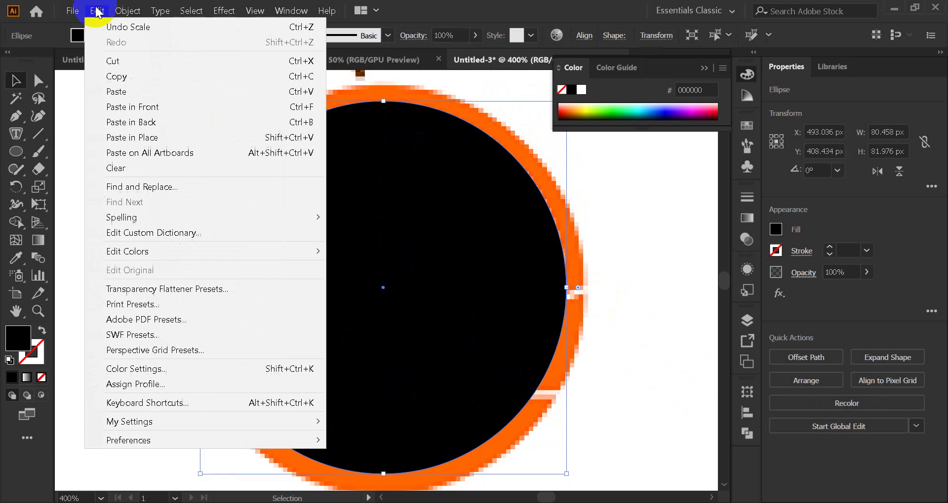
{"action": "left_click", "coordinate": [142, 124]}
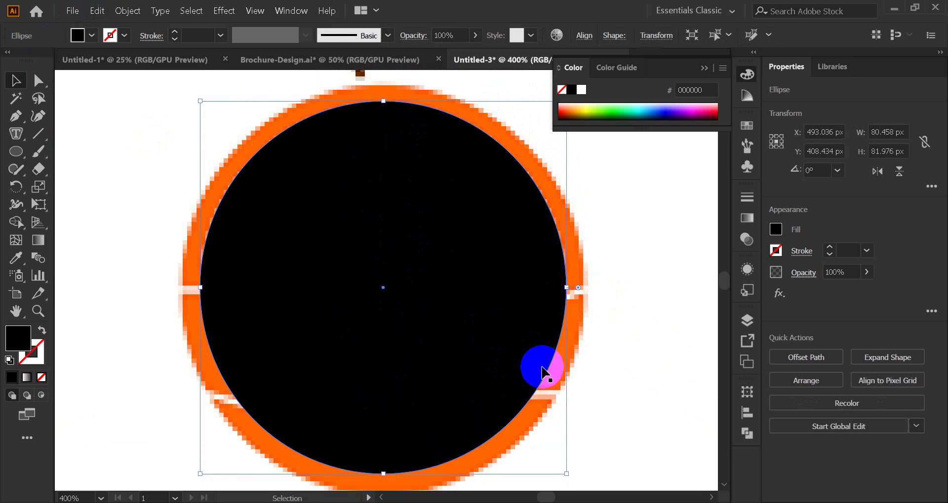
Scale the rear circle from its centre to about 88 by 90 px to cover the orange's outer rim
{"action": "scroll", "coordinate": [567, 390], "scroll_direction": "down", "scroll_amount": 3}
{"action": "scroll", "coordinate": [493, 340], "scroll_direction": "down", "scroll_amount": 1}
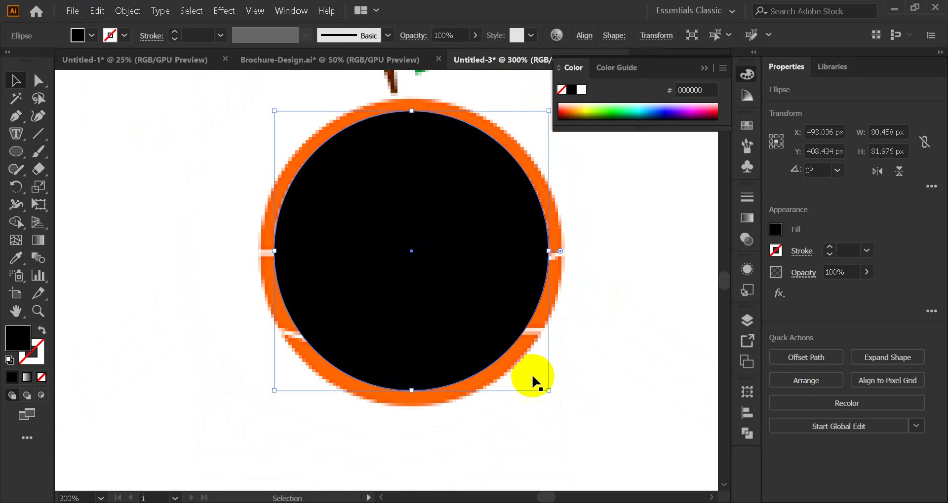
{"action": "scroll", "coordinate": [550, 398], "scroll_direction": "up", "scroll_amount": 1}
{"action": "left_click_drag", "start_coordinate": [549, 416], "coordinate": [562, 428]}
Fill the larger rear circle with red
{"action": "left_click", "coordinate": [747, 126]}
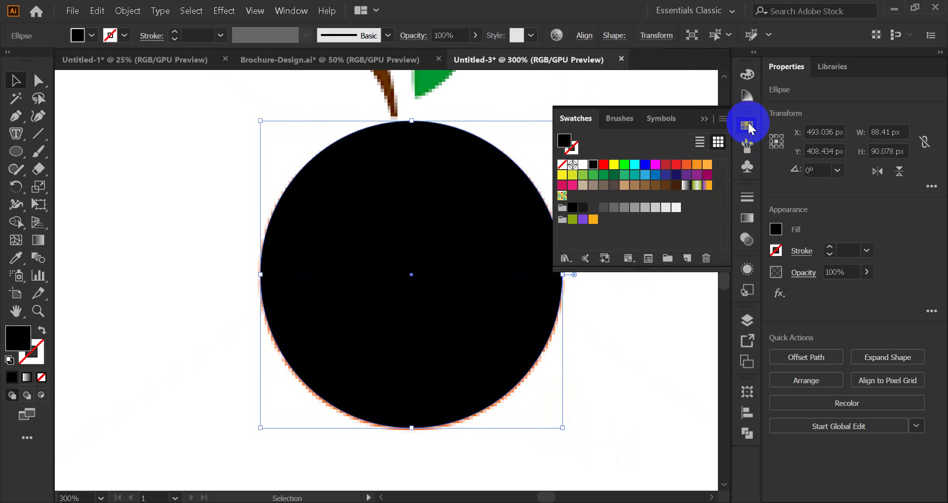
{"action": "left_click", "coordinate": [603, 164]}
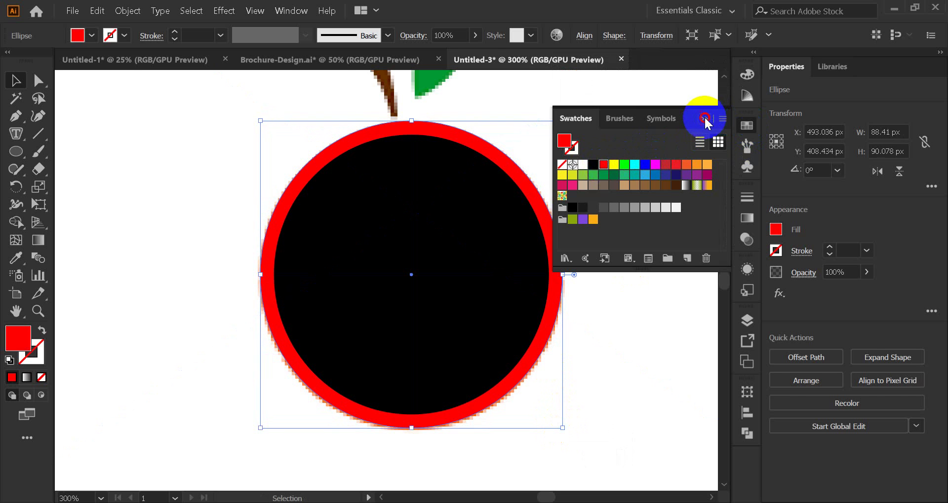
{"action": "left_click", "coordinate": [704, 120]}
Select both the black circle and the red circle behind it and split them with the Pathfinder Divide operation
{"action": "left_click", "coordinate": [618, 178]}
{"action": "left_click", "coordinate": [369, 326]}
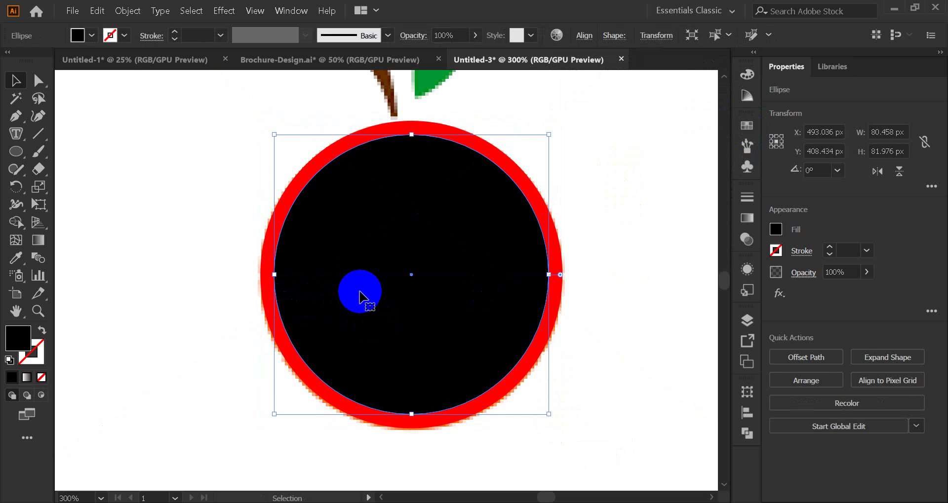
{"action": "left_click", "coordinate": [264, 274], "text": "shift"}
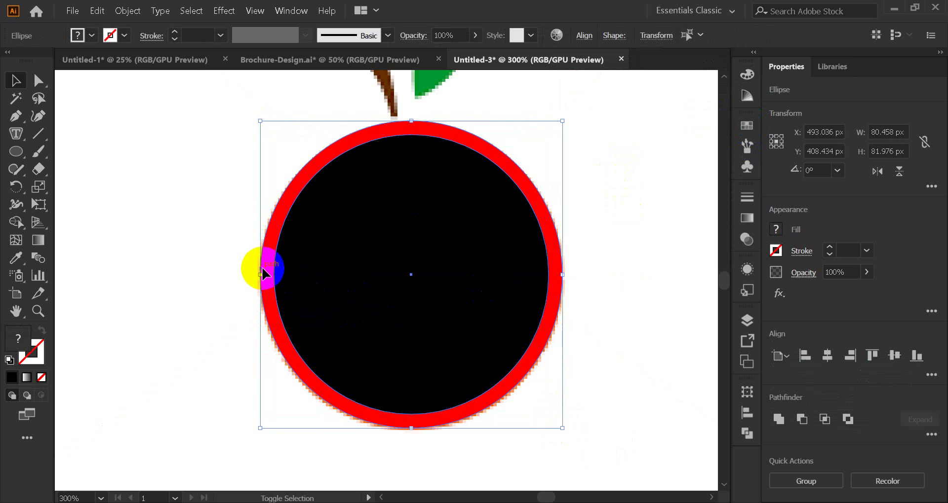
{"action": "left_click", "coordinate": [758, 437]}
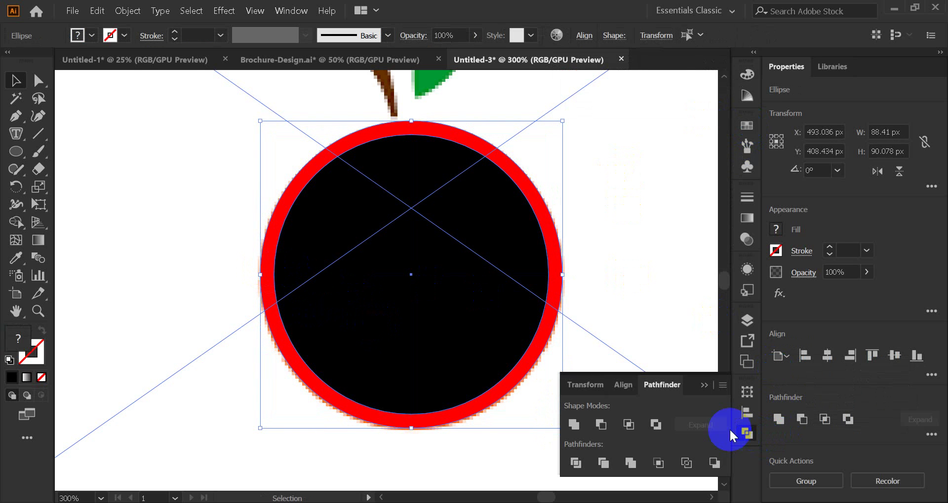
{"action": "left_click", "coordinate": [576, 464]}
Ungroup the divided circles and move the black inner disc clear of the red ring, to the right of the orange
{"action": "right_click", "coordinate": [411, 279]}
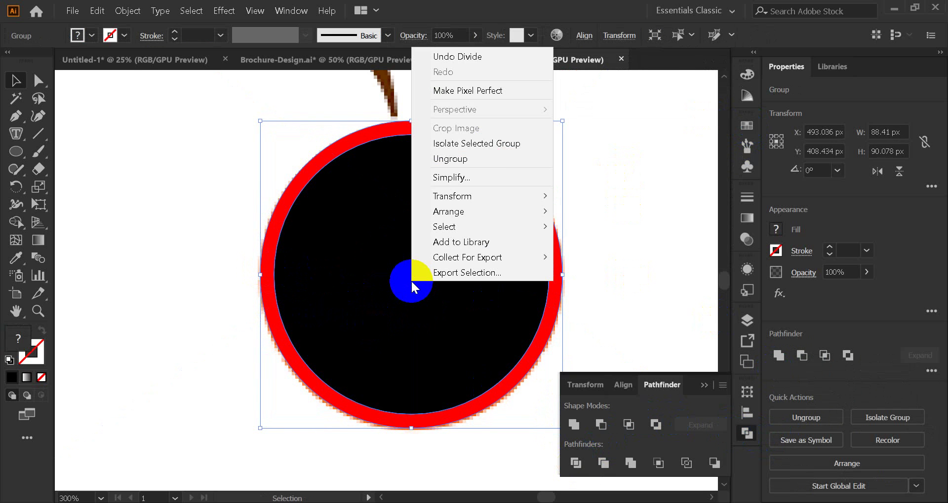
{"action": "left_click", "coordinate": [484, 156]}
{"action": "left_click_drag", "start_coordinate": [370, 275], "coordinate": [653, 217]}
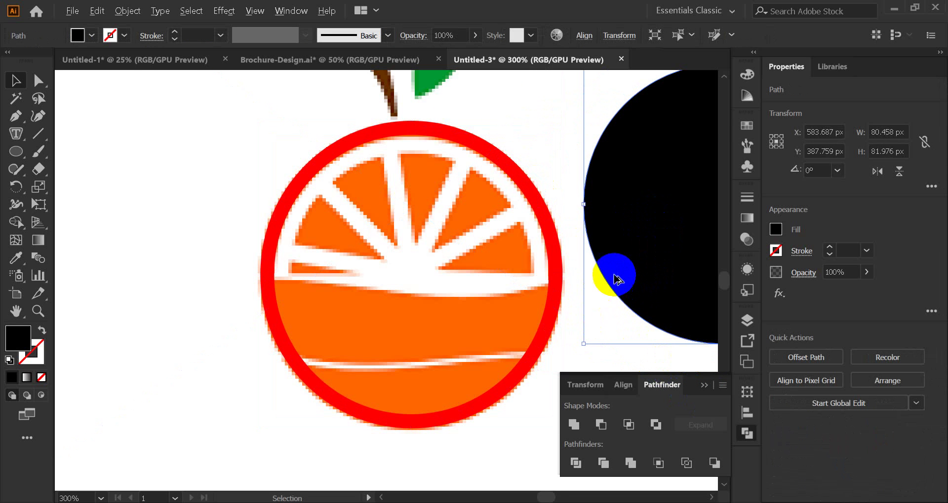
{"action": "scroll", "coordinate": [617, 274], "scroll_direction": "down", "scroll_amount": 3}
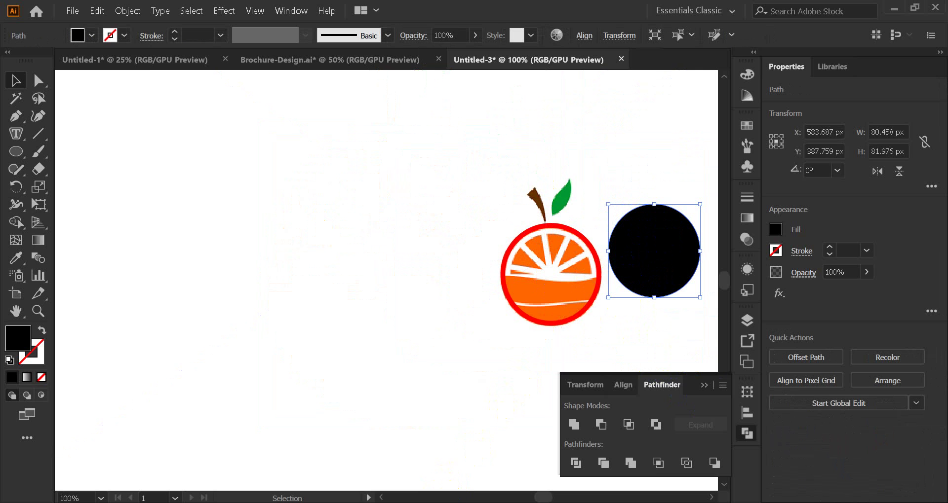
{"action": "left_click", "coordinate": [416, 454]}
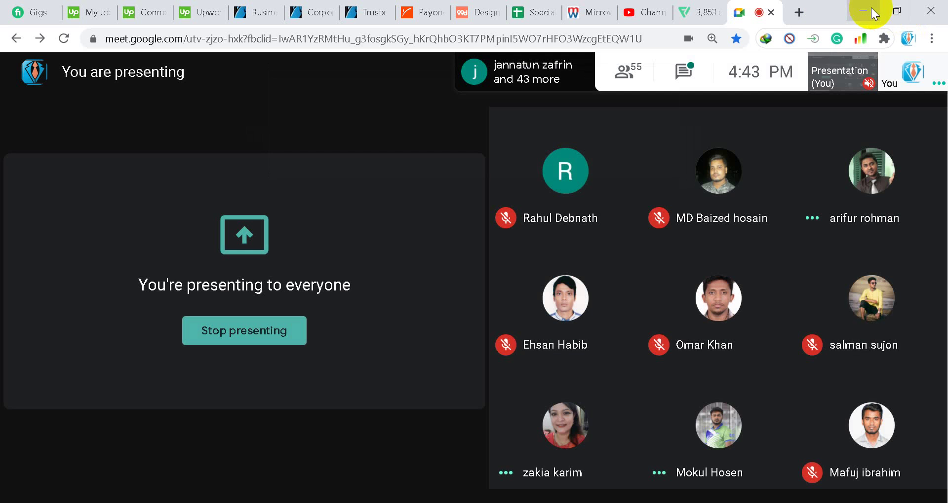
{"action": "left_click", "coordinate": [871, 13]}
Trace the orange slice's large left segment with the Pen tool as a closed black shape with a curved outer edge
{"action": "scroll", "coordinate": [482, 300], "scroll_direction": "right", "scroll_amount": 5}
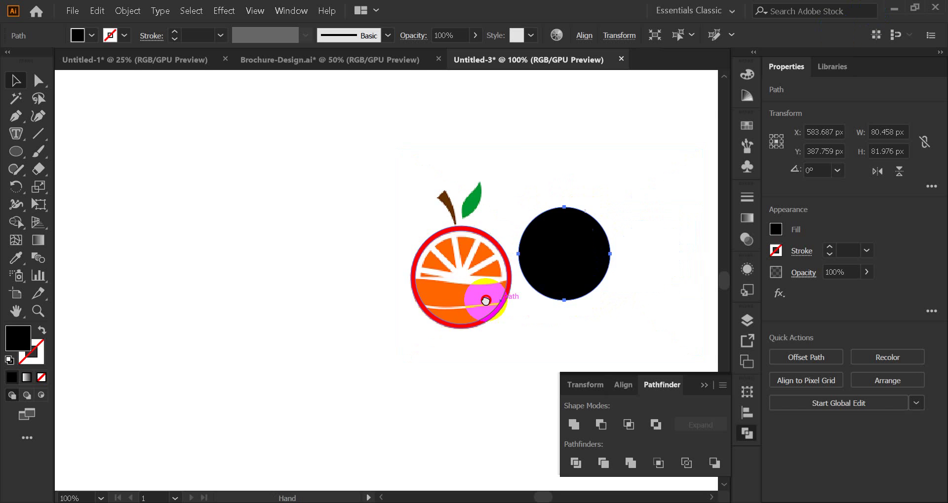
{"action": "scroll", "coordinate": [306, 296], "scroll_direction": "up", "scroll_amount": 3}
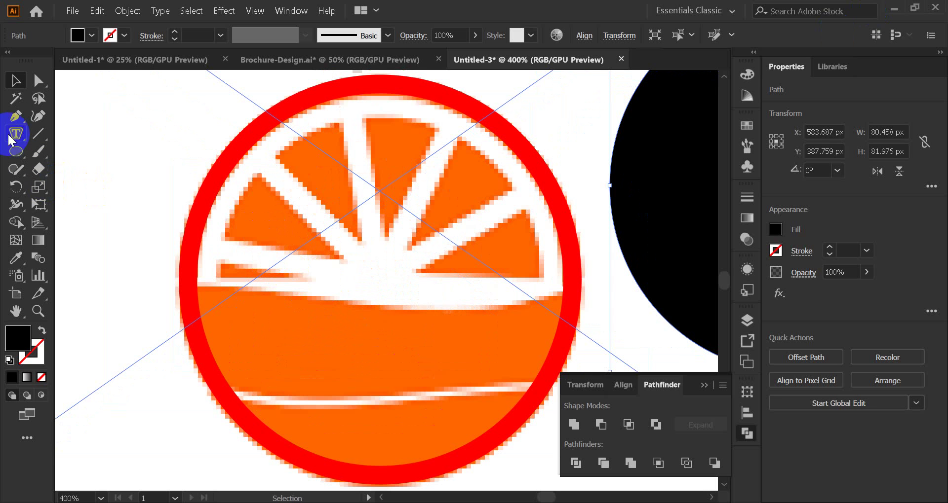
{"action": "left_click", "coordinate": [16, 119]}
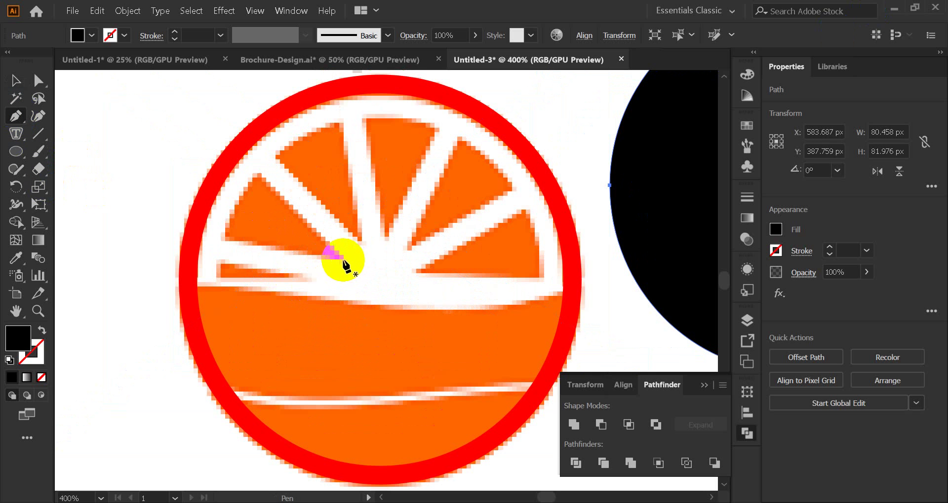
{"action": "left_click", "coordinate": [343, 259]}
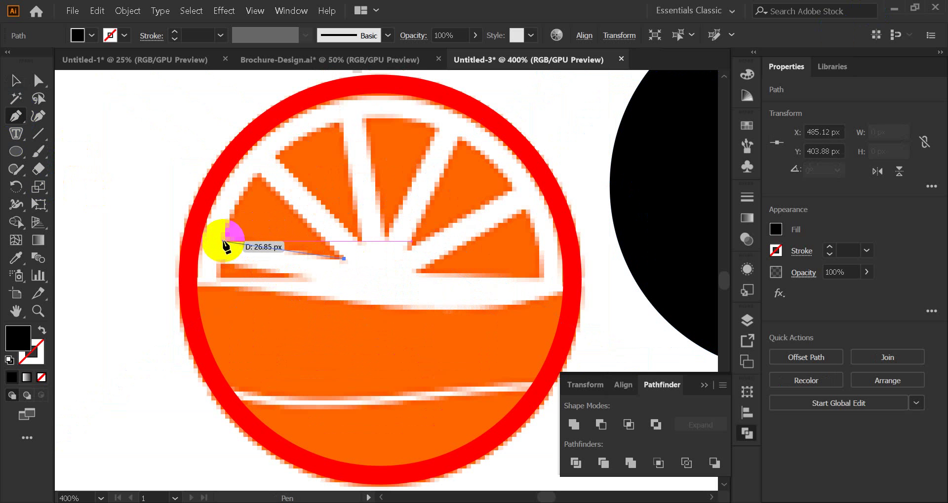
{"action": "left_click", "coordinate": [223, 241]}
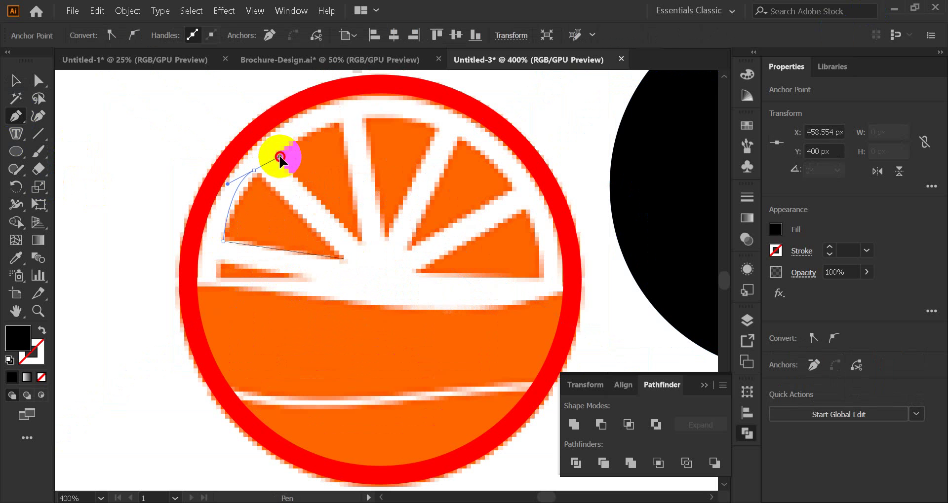
{"action": "left_click_drag", "start_coordinate": [282, 153], "coordinate": [281, 153]}
{"action": "left_click", "coordinate": [259, 168]}
{"action": "left_click", "coordinate": [344, 260]}
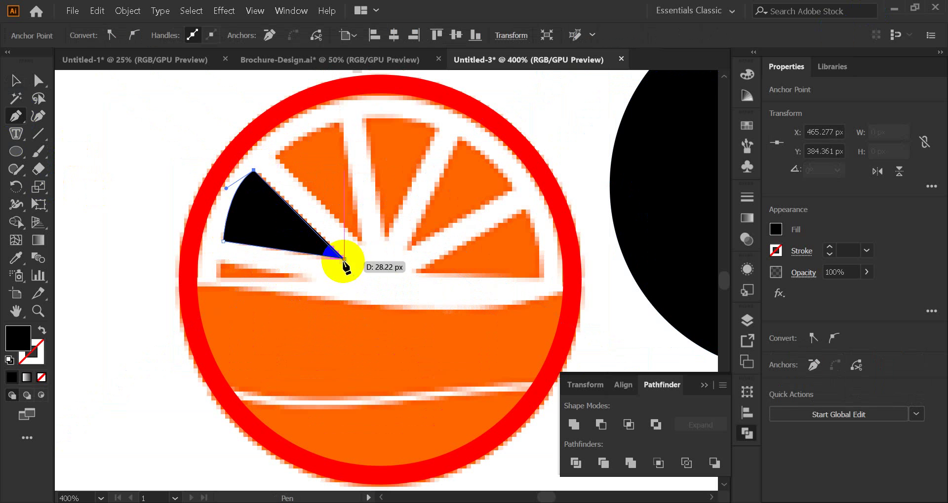
Trace the upper-left segment as a closed black wedge with two straight sides and a curved outer edge
{"action": "left_click", "coordinate": [361, 243]}
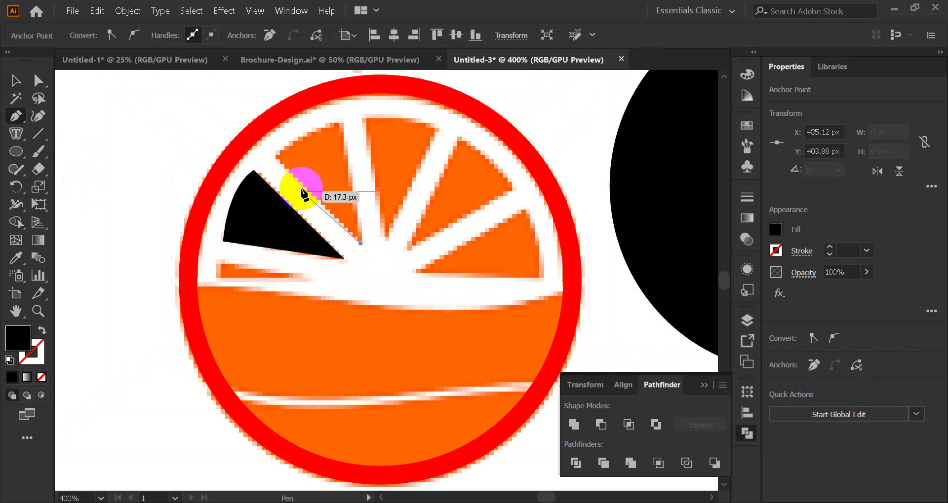
{"action": "left_click", "coordinate": [274, 157]}
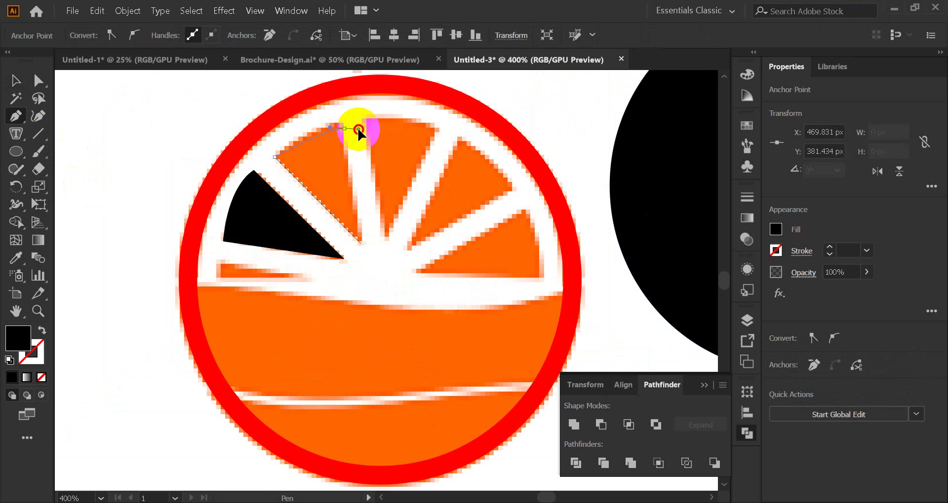
{"action": "left_click", "coordinate": [344, 129]}
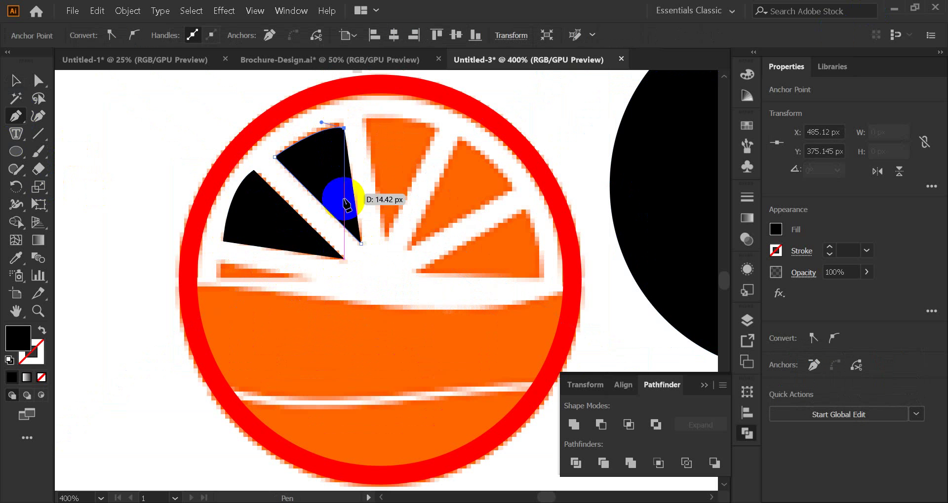
{"action": "left_click", "coordinate": [360, 244]}
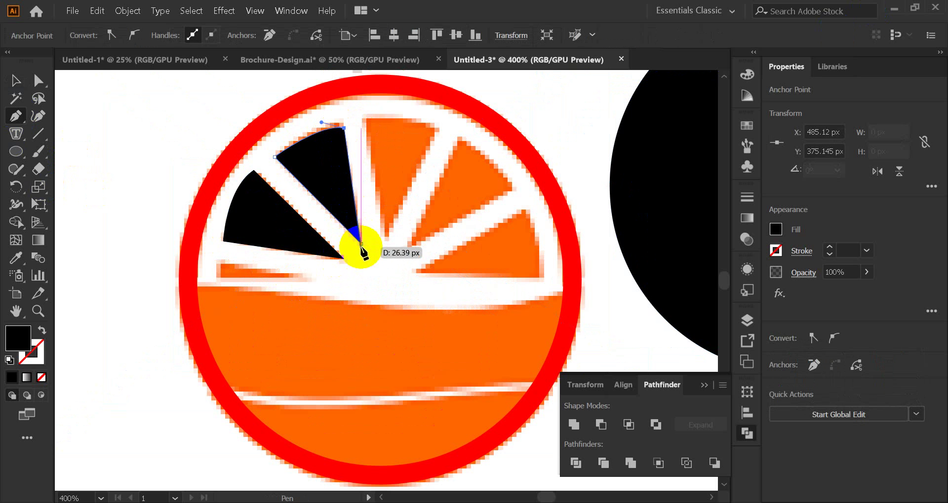
Trace the top middle segment as a closed black wedge, curving its outer edge along the white rim
{"action": "left_click", "coordinate": [365, 120]}
{"action": "left_click", "coordinate": [381, 241]}
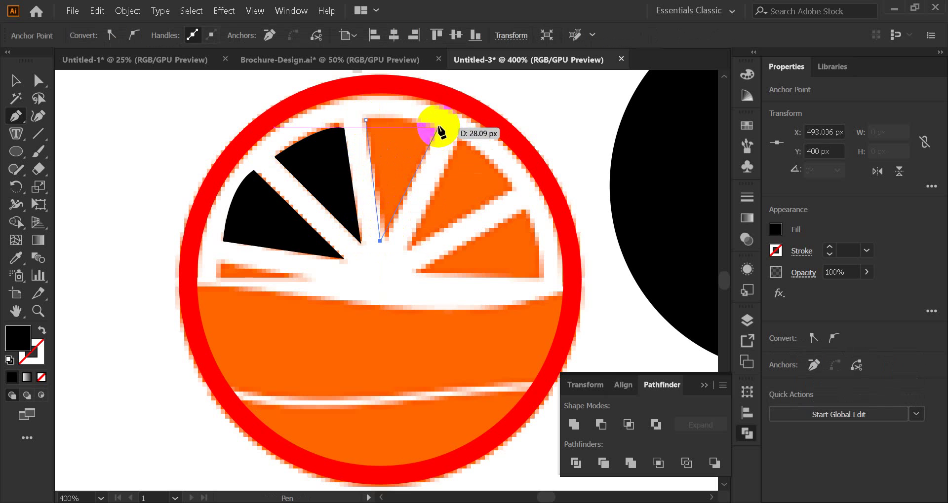
{"action": "left_click", "coordinate": [441, 128]}
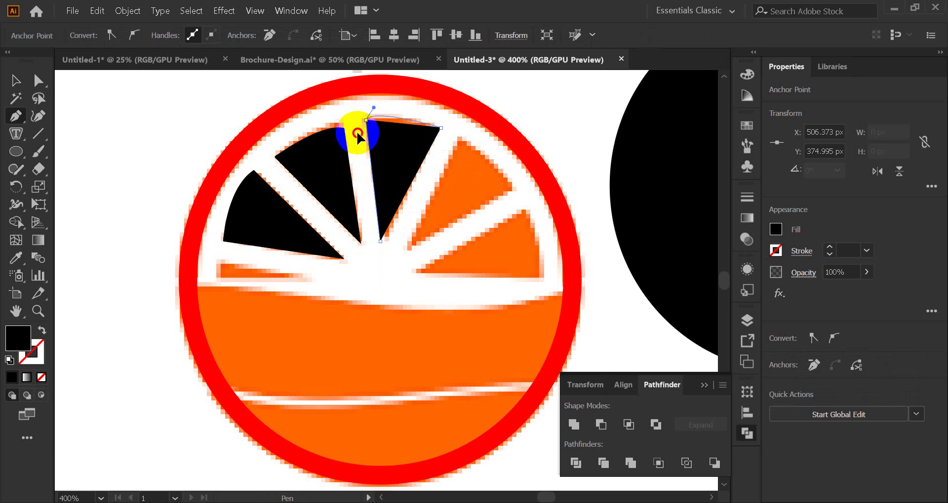
{"action": "left_click_drag", "start_coordinate": [365, 120], "coordinate": [354, 133]}
Trace the upper-right segment as a closed black wedge with a curved outer edge
{"action": "left_click", "coordinate": [459, 135]}
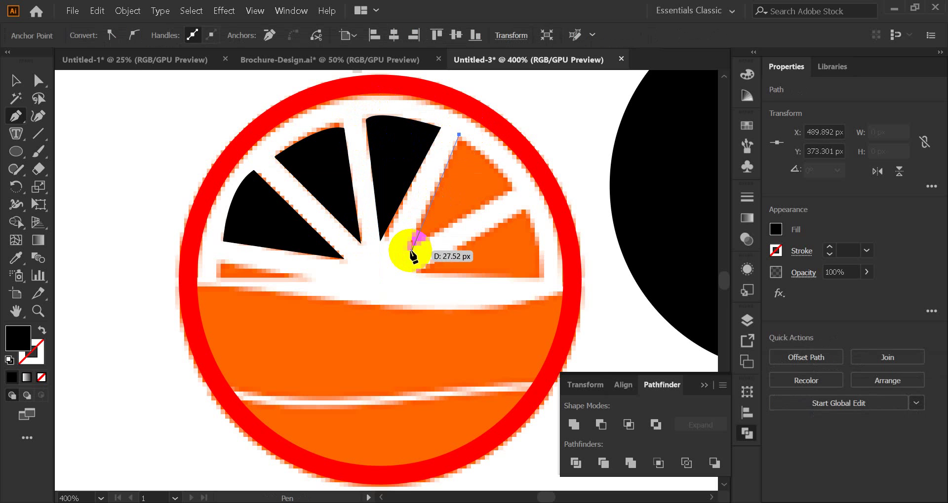
{"action": "left_click", "coordinate": [407, 250]}
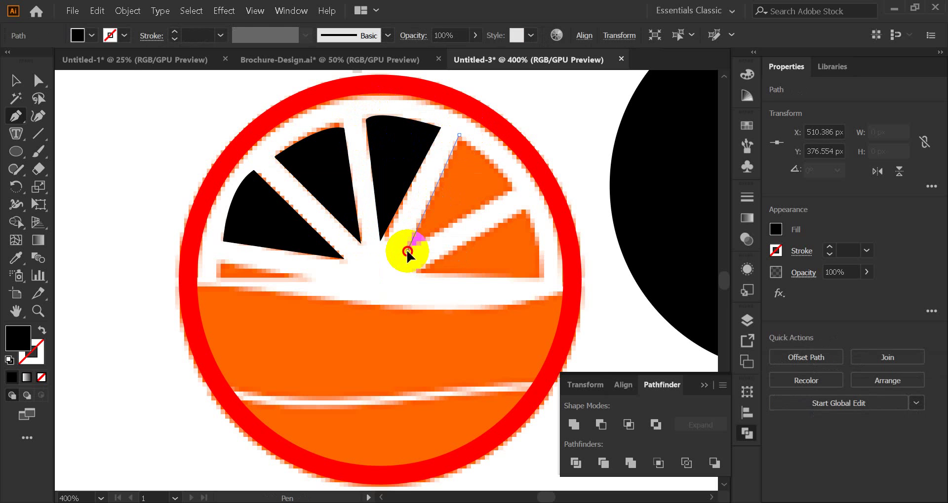
{"action": "left_click", "coordinate": [519, 186]}
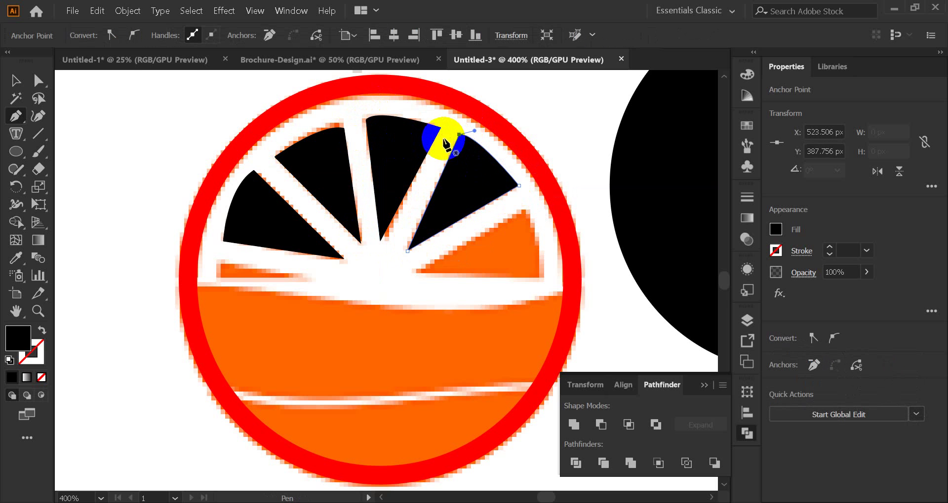
{"action": "left_click_drag", "start_coordinate": [459, 135], "coordinate": [446, 145]}
Trace the lowest right segment as a closed black wedge, curving its outer side beside the red ring
{"action": "left_click", "coordinate": [412, 270]}
{"action": "left_click", "coordinate": [525, 208]}
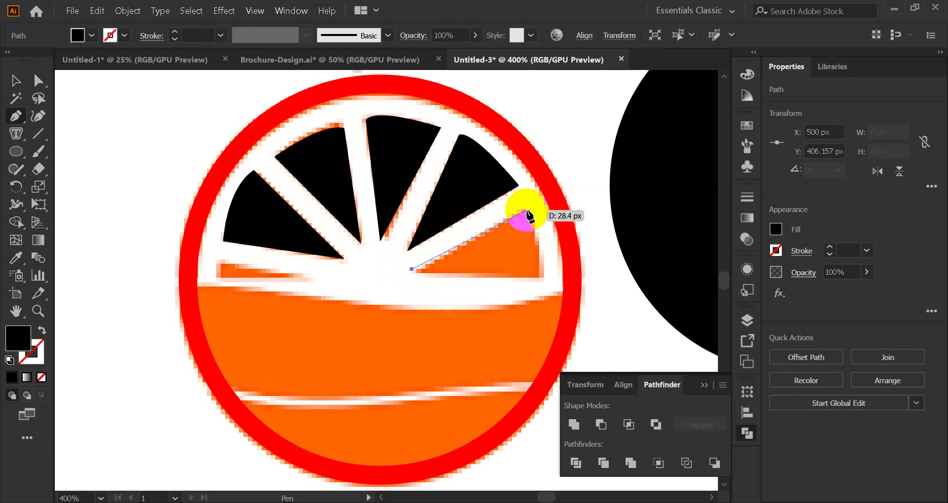
{"action": "left_click_drag", "start_coordinate": [538, 293], "coordinate": [538, 297]}
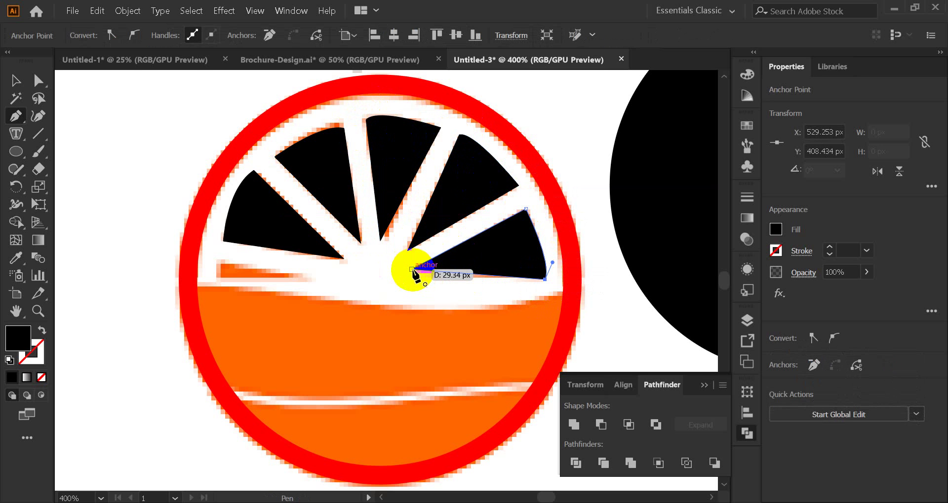
{"action": "left_click", "coordinate": [412, 269]}
Send the black upper-left segment to the back of the stacking order and clear the selection
{"action": "scroll", "coordinate": [275, 201], "scroll_direction": "up", "scroll_amount": 1}
{"action": "left_click", "coordinate": [16, 80]}
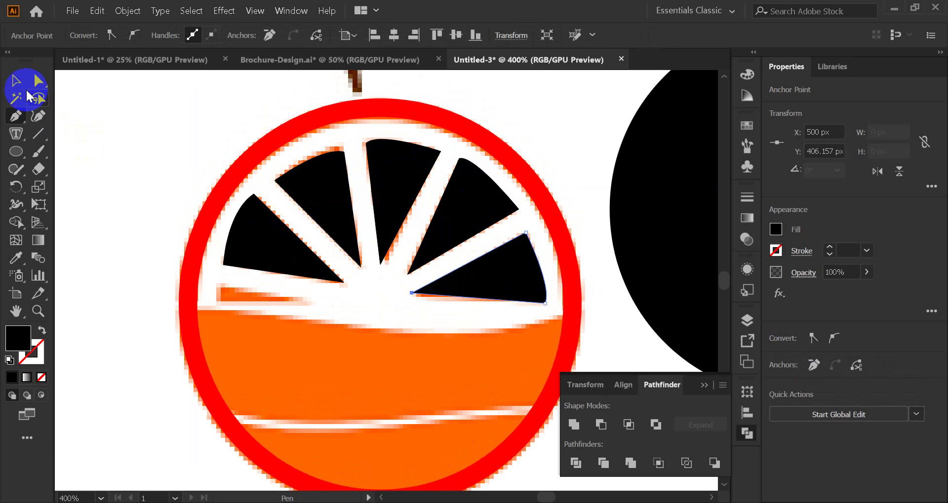
{"action": "left_click", "coordinate": [302, 196]}
{"action": "left_click", "coordinate": [306, 201]}
{"action": "key", "text": "ctrl+shift+bracketleft"}
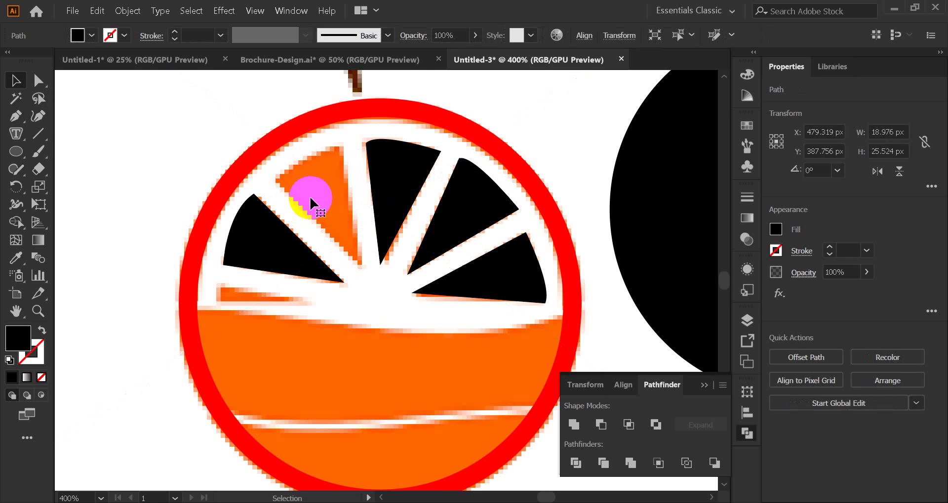
{"action": "left_click", "coordinate": [160, 168]}
{"action": "left_click", "coordinate": [160, 168]}
{"action": "key", "text": "ctrl+minus"}
{"action": "key", "text": "ctrl+minus"}
{"action": "key", "text": "ctrl+minus"}
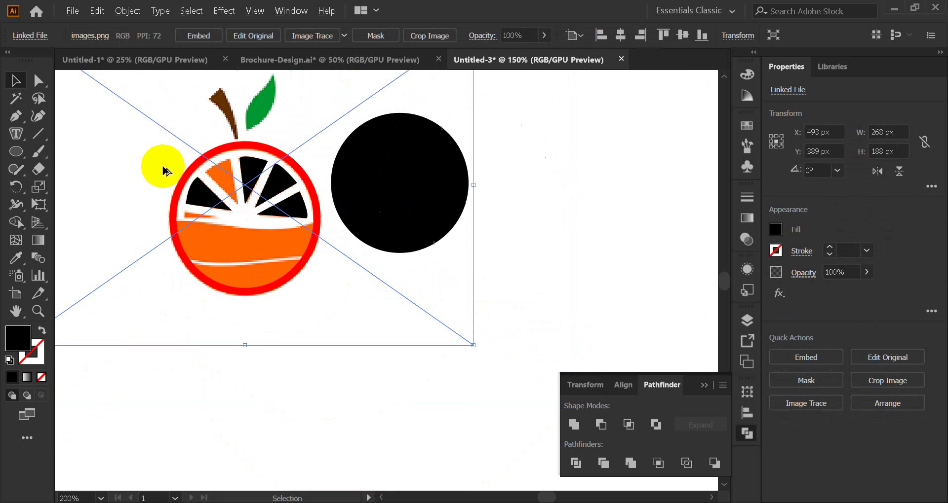
{"action": "left_click", "coordinate": [262, 366]}
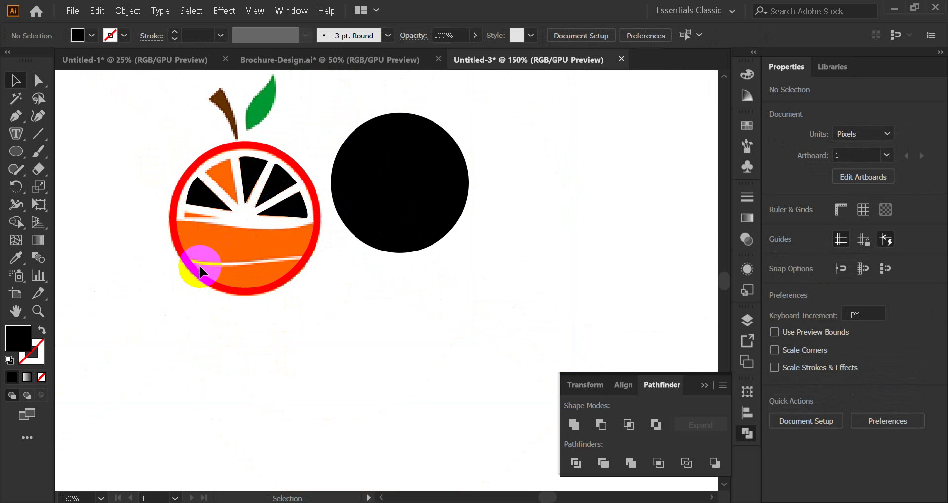
Redraw the upper-left segment with the Pen tool as a closed black wedge with a curved outer edge
{"action": "scroll", "coordinate": [199, 265], "scroll_direction": "up", "scroll_amount": 2}
{"action": "scroll", "coordinate": [222, 277], "scroll_direction": "up", "scroll_amount": 5}
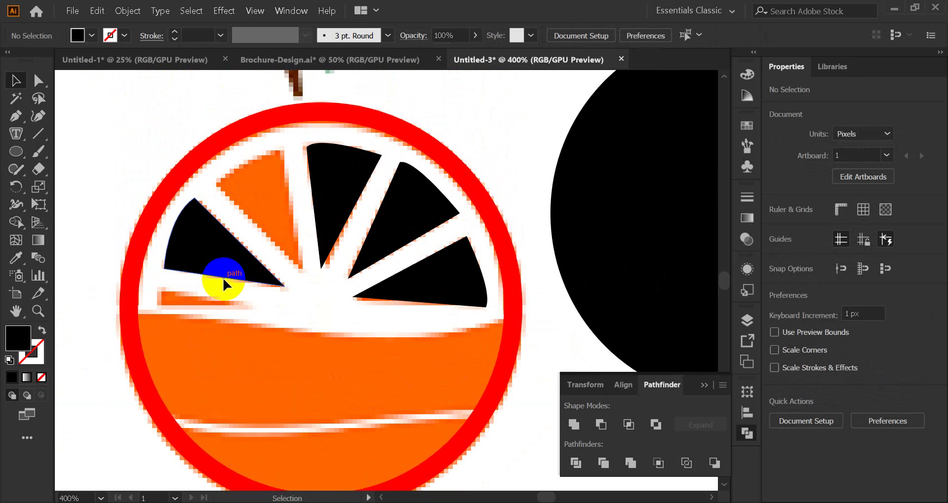
{"action": "left_click", "coordinate": [307, 144]}
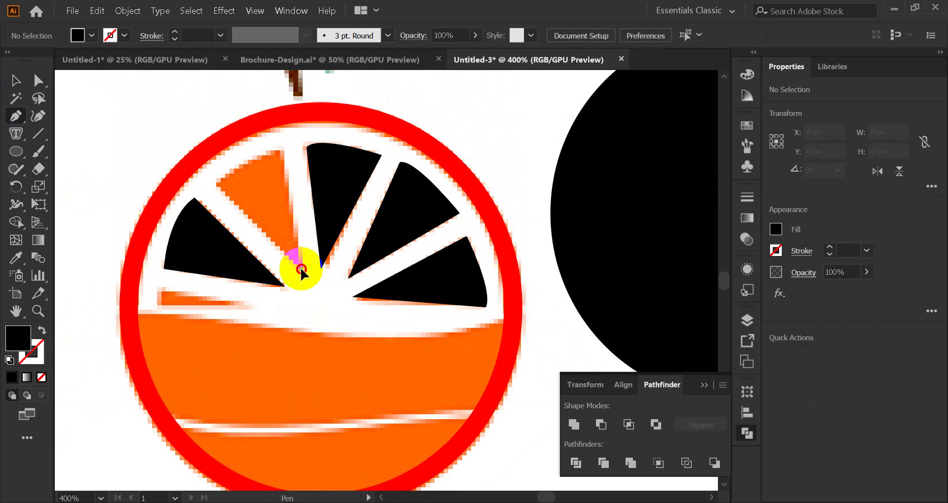
{"action": "left_click", "coordinate": [301, 269]}
{"action": "left_click", "coordinate": [282, 143]}
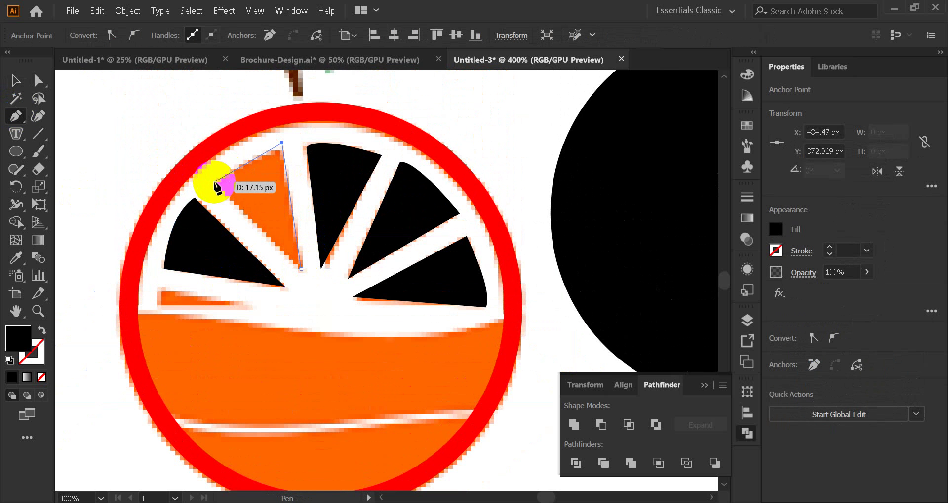
{"action": "left_click_drag", "start_coordinate": [216, 182], "coordinate": [198, 200]}
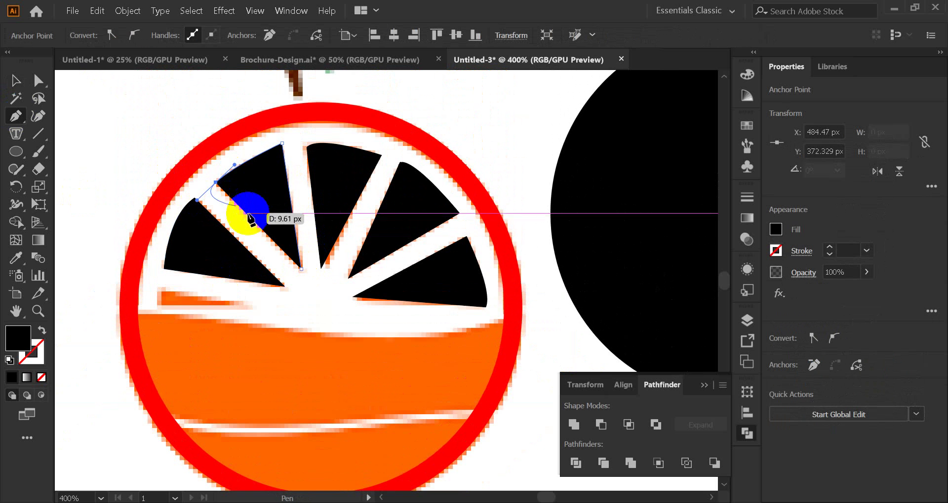
{"action": "left_click", "coordinate": [214, 182]}
{"action": "left_click", "coordinate": [302, 269]}
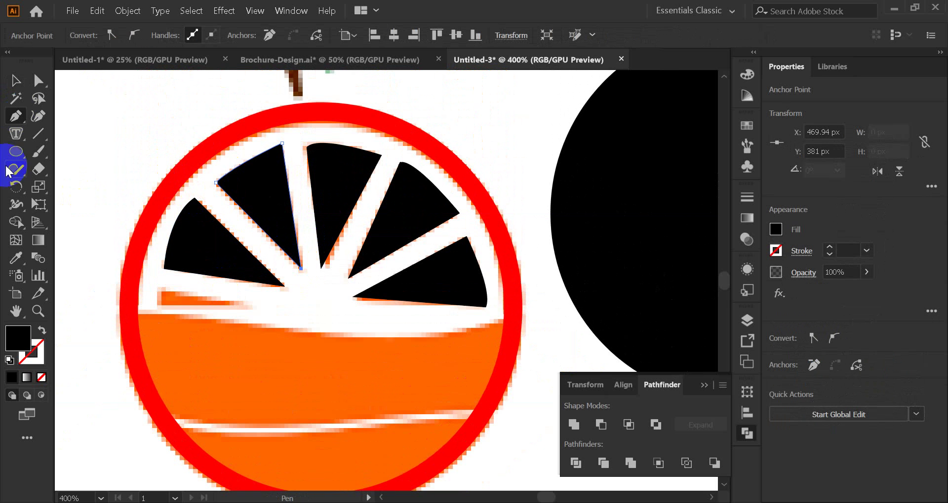
Examine how the red ring and the black segments fit over the orange in the reference image
{"action": "left_click", "coordinate": [146, 128]}
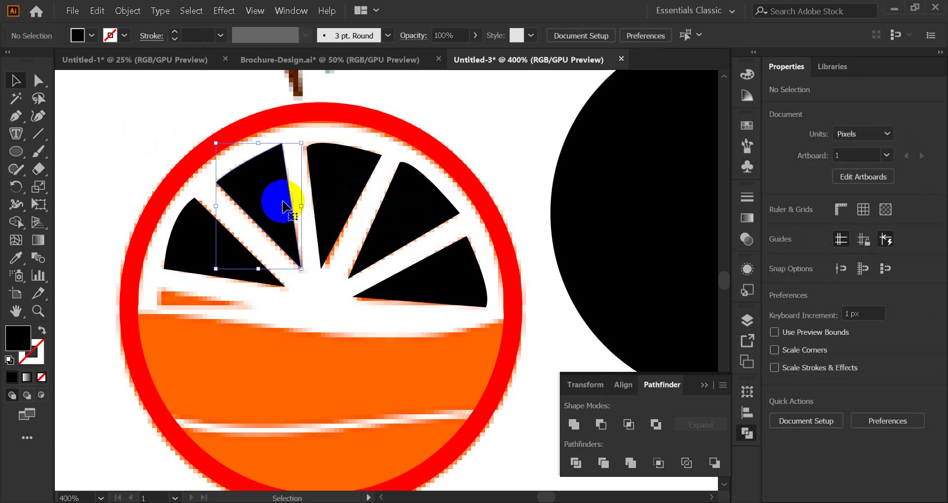
{"action": "left_click", "coordinate": [205, 241]}
{"action": "scroll", "coordinate": [339, 170], "scroll_direction": "down", "scroll_amount": 3}
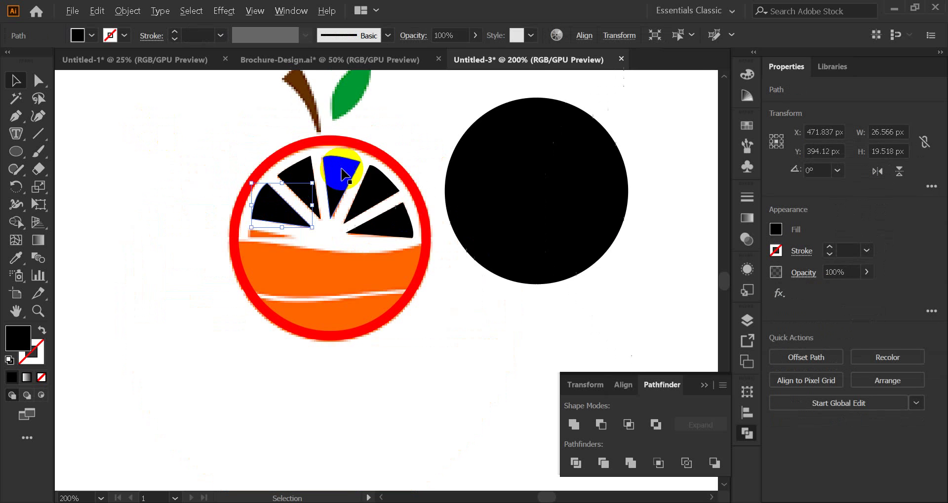
{"action": "scroll", "coordinate": [360, 211], "scroll_direction": "up", "scroll_amount": 2}
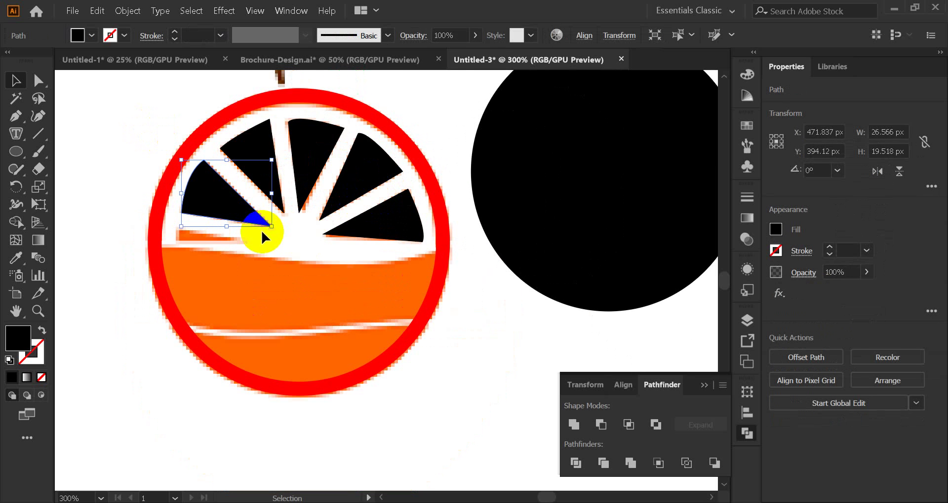
{"action": "scroll", "coordinate": [306, 242], "scroll_direction": "down", "scroll_amount": 3}
{"action": "scroll", "coordinate": [342, 307], "scroll_direction": "up", "scroll_amount": 3}
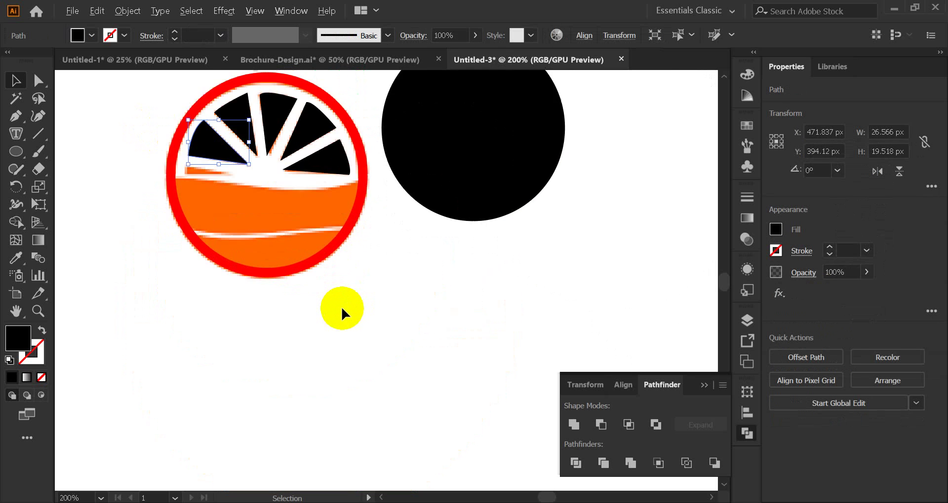
{"action": "scroll", "coordinate": [311, 279], "scroll_direction": "up", "scroll_amount": 2}
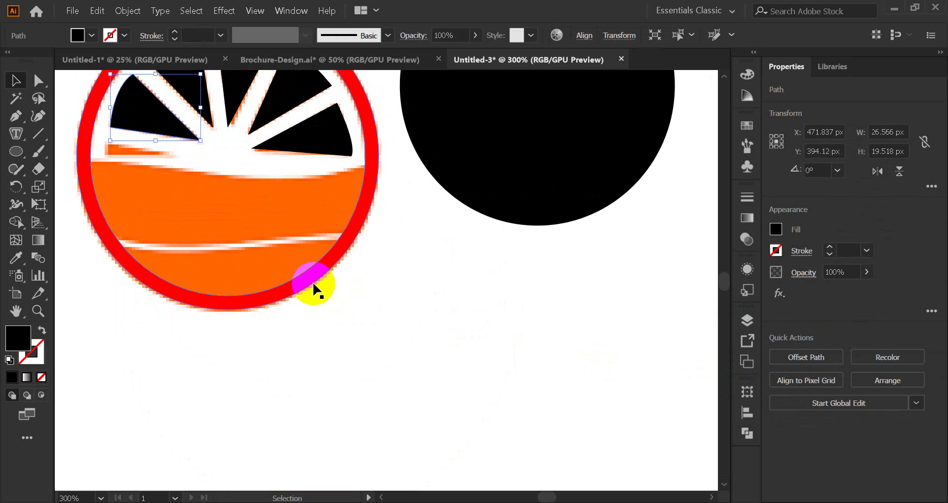
{"action": "left_click", "coordinate": [394, 296]}
{"action": "scroll", "coordinate": [256, 247], "scroll_direction": "down", "scroll_amount": 1}
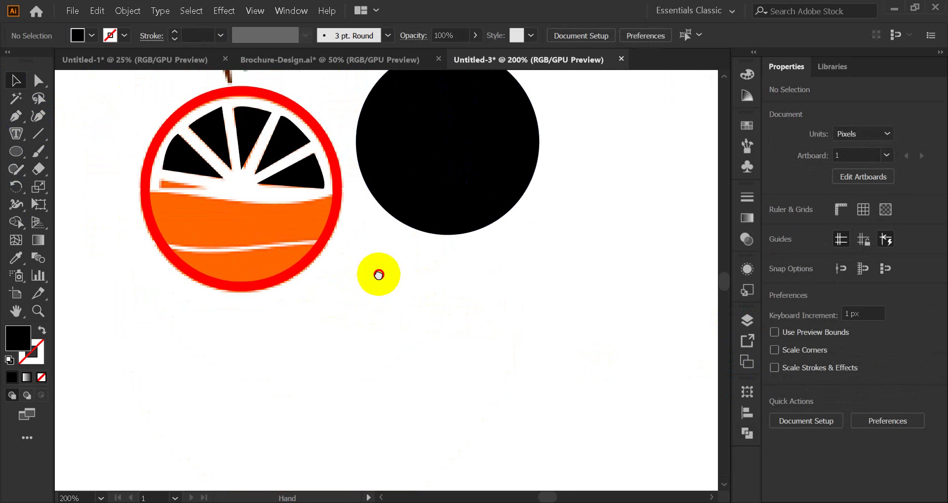
{"action": "left_click_drag", "start_coordinate": [377, 271], "coordinate": [508, 310]}
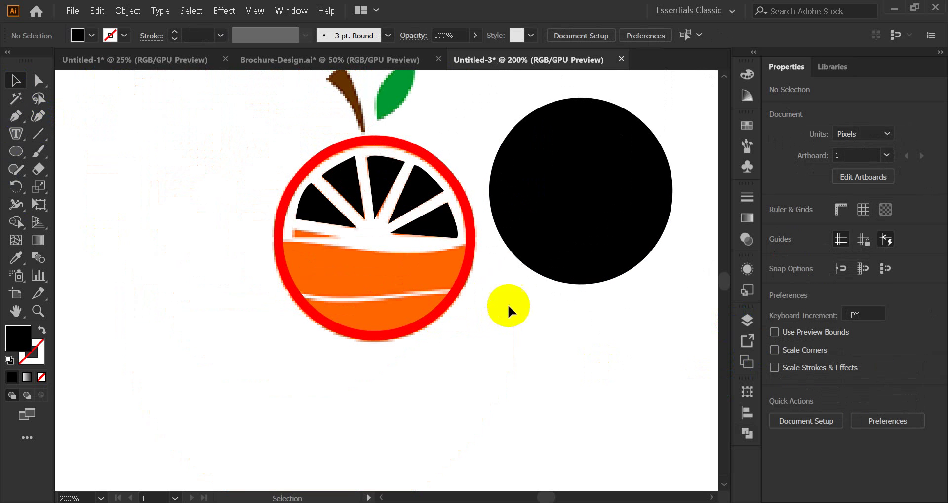
Move the reference image beside the traced ring, and the spare black circle above and to the left of it
{"action": "left_click", "coordinate": [219, 262]}
{"action": "left_click_drag", "start_coordinate": [207, 267], "coordinate": [617, 299]}
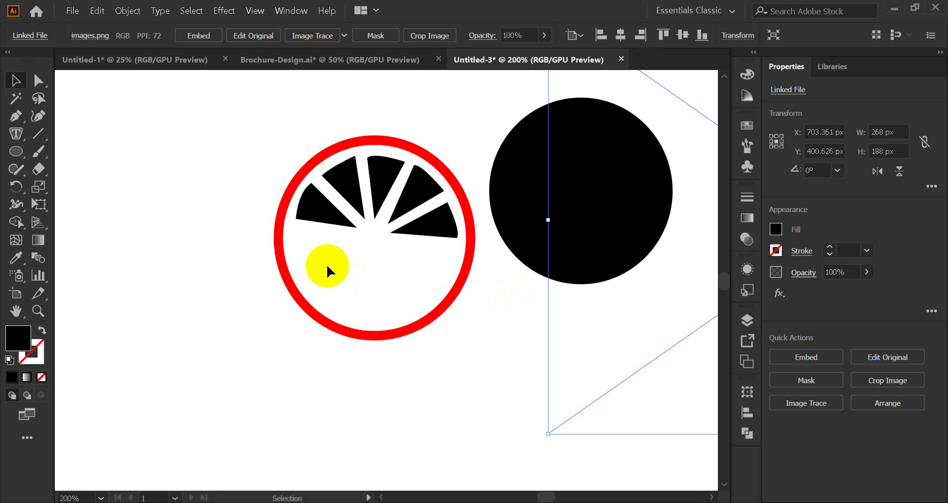
{"action": "scroll", "coordinate": [419, 300], "scroll_direction": "down", "scroll_amount": 3}
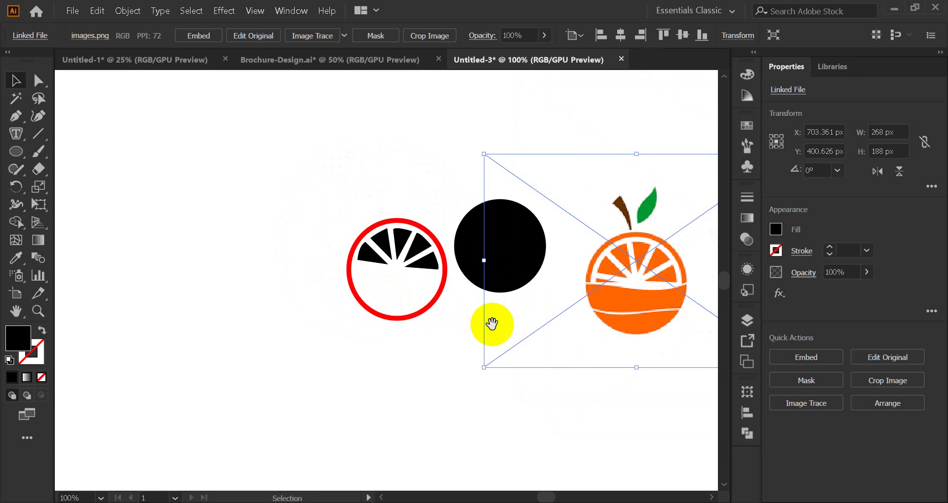
{"action": "left_click_drag", "start_coordinate": [490, 322], "coordinate": [344, 321]}
{"action": "left_click_drag", "start_coordinate": [319, 235], "coordinate": [129, 146]}
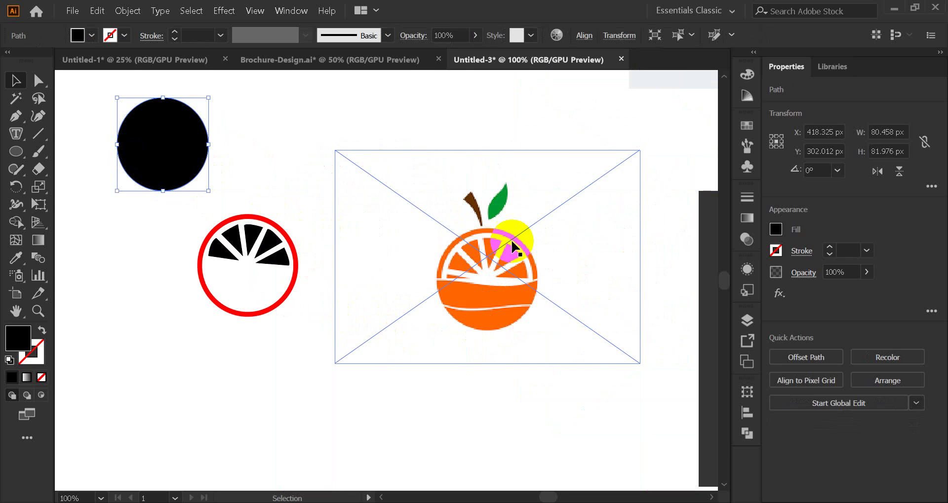
{"action": "left_click_drag", "start_coordinate": [510, 250], "coordinate": [403, 237]}
{"action": "left_click_drag", "start_coordinate": [378, 280], "coordinate": [323, 263]}
{"action": "key", "text": "ctrl+shift+a"}
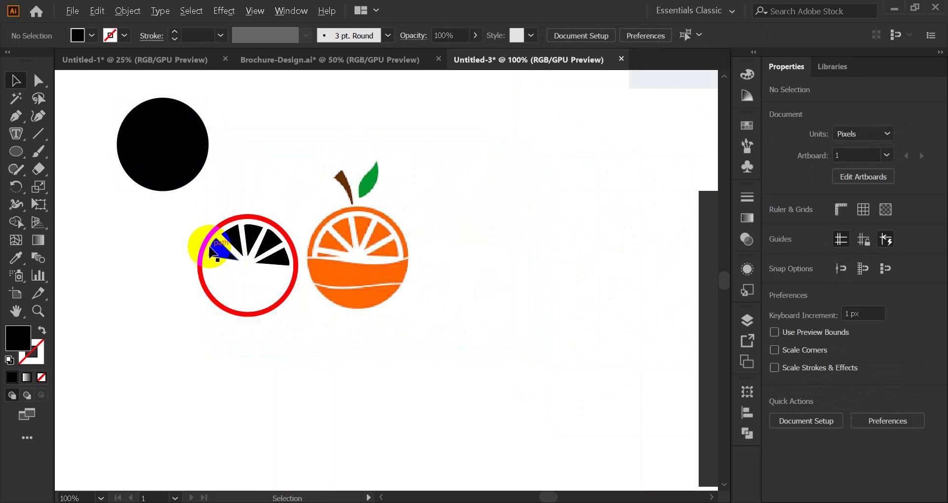
{"action": "scroll", "coordinate": [164, 240], "scroll_direction": "up", "scroll_amount": 3}
{"action": "scroll", "coordinate": [180, 242], "scroll_direction": "down", "scroll_amount": 1}
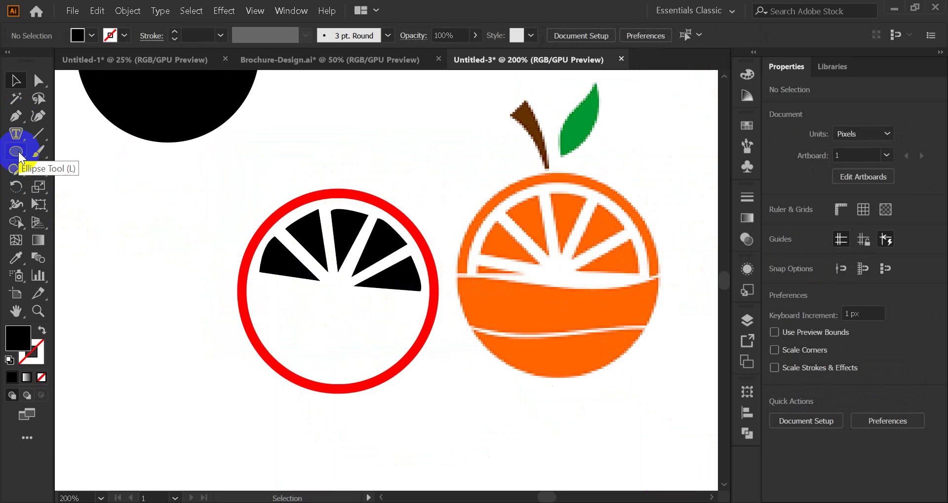
{"action": "left_click_drag", "start_coordinate": [19, 157], "coordinate": [74, 153]}
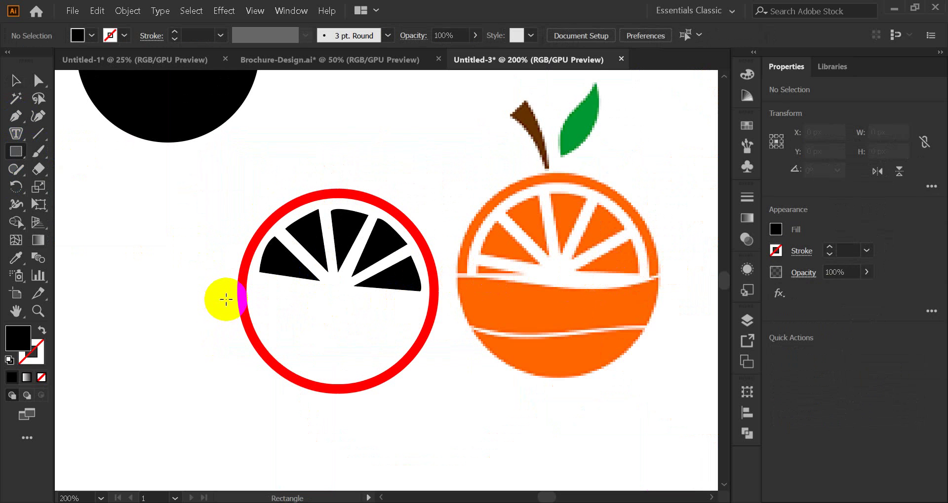
{"action": "left_click_drag", "start_coordinate": [226, 300], "coordinate": [474, 300]}
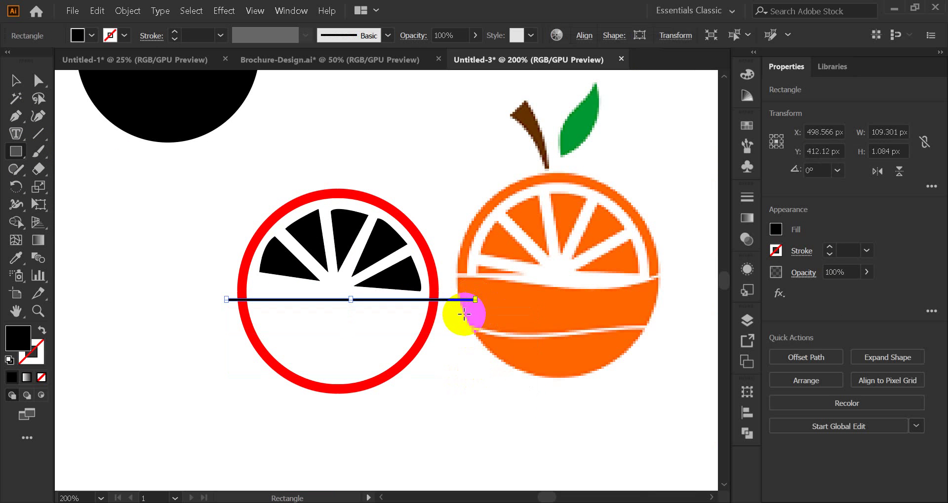
{"action": "left_click", "coordinate": [14, 80]}
{"action": "left_click", "coordinate": [331, 292]}
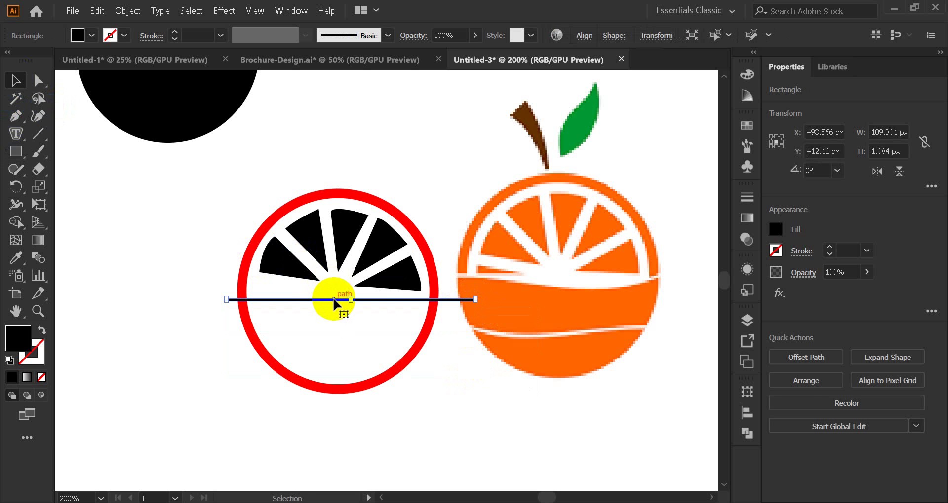
{"action": "mouse_move", "coordinate": [334, 302]}
{"action": "left_mouse_down"}
{"action": "mouse_move", "coordinate": [317, 303]}
{"action": "mouse_move", "coordinate": [328, 301]}
{"action": "left_mouse_up"}
{"action": "key", "text": "Delete"}
{"action": "left_click", "coordinate": [117, 287]}
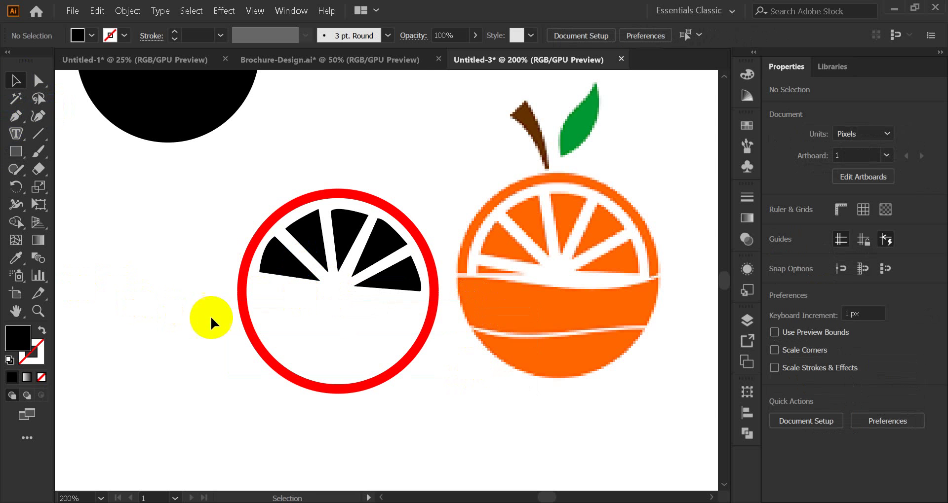
Group the red ring with its five black segments and position the group over the orange in the reference image
{"action": "scroll", "coordinate": [212, 316], "scroll_direction": "up", "scroll_amount": 1, "text": "alt"}
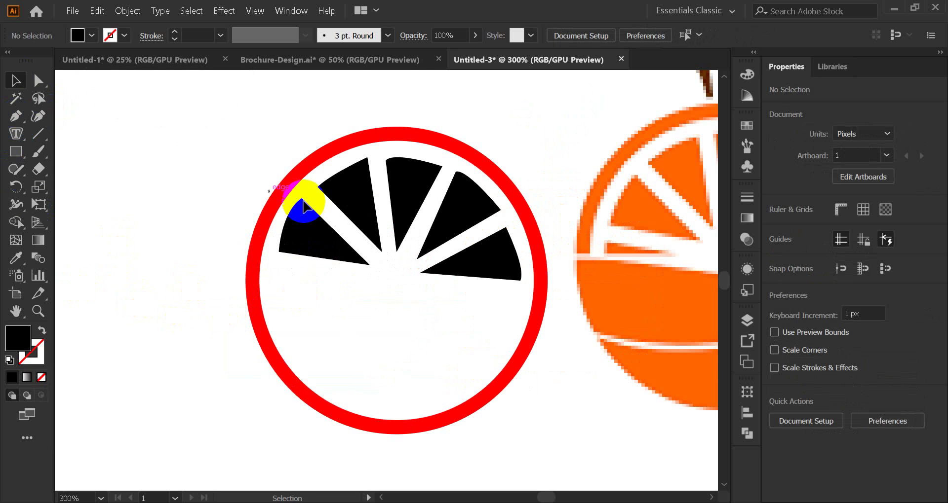
{"action": "left_click", "coordinate": [365, 303]}
{"action": "left_click", "coordinate": [203, 208]}
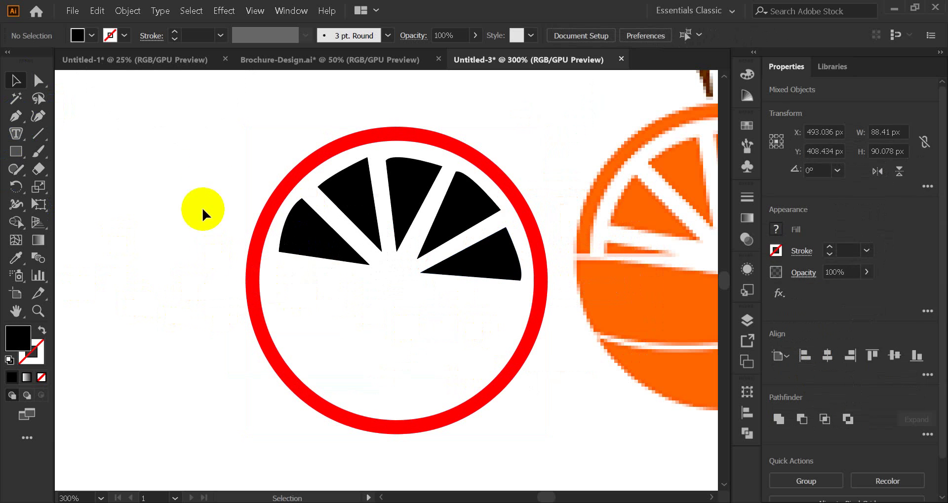
{"action": "left_click_drag", "start_coordinate": [210, 152], "coordinate": [577, 352]}
{"action": "left_click_drag", "start_coordinate": [539, 389], "coordinate": [313, 428]}
{"action": "key", "text": "ctrl+g"}
{"action": "left_click_drag", "start_coordinate": [239, 399], "coordinate": [569, 378]}
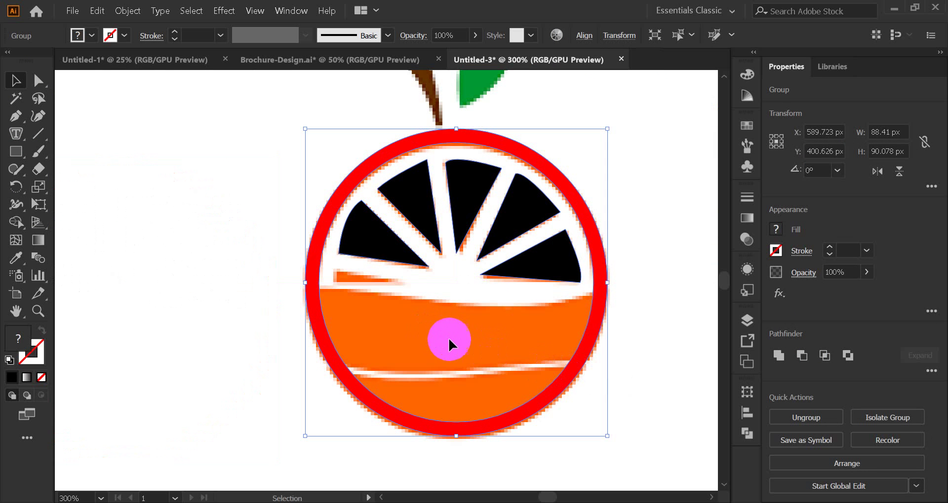
Send the grouped ring and segments to the back, behind the reference image, and clear the selection
{"action": "right_click", "coordinate": [566, 336]}
{"action": "mouse_move", "coordinate": [662, 272]}
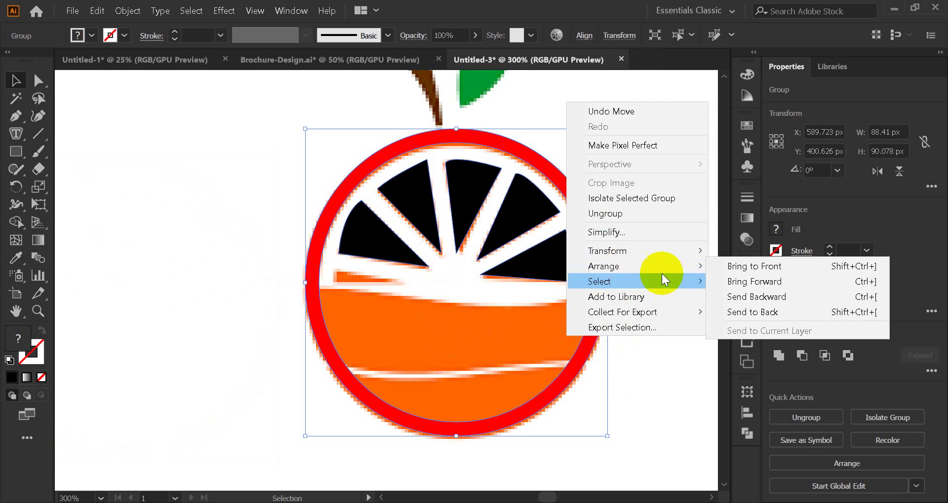
{"action": "left_click", "coordinate": [744, 312]}
{"action": "left_click", "coordinate": [83, 227]}
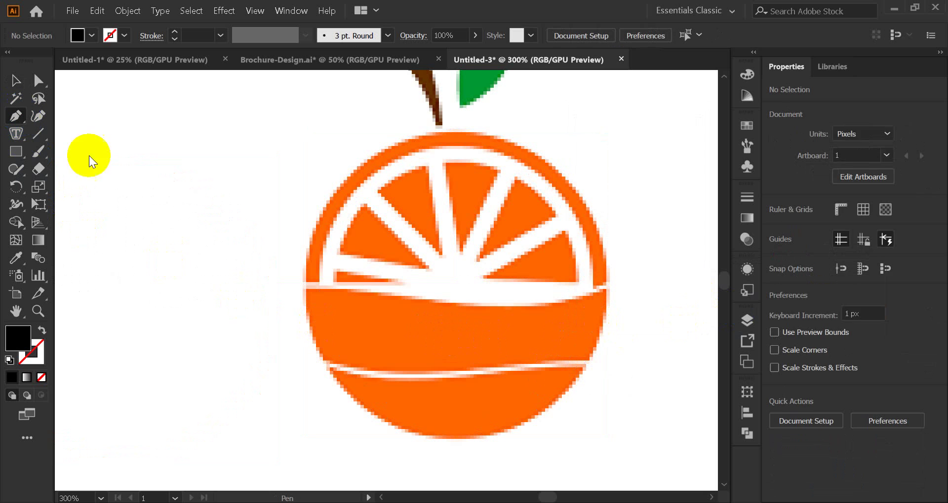
Trace the white gap at the orange's left rim with the Pen tool as a closed black four-sided strip about 8.5 px long
{"action": "left_click", "coordinate": [312, 288]}
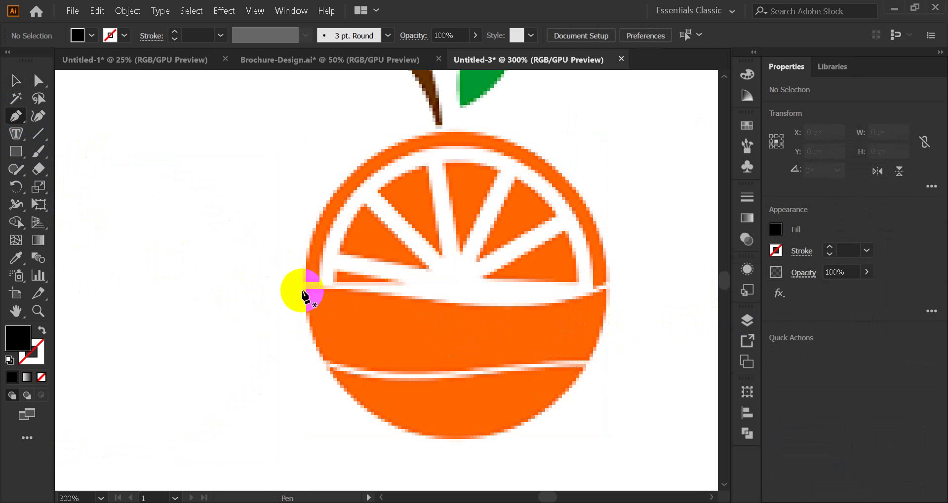
{"action": "scroll", "coordinate": [305, 297], "scroll_direction": "up", "scroll_amount": 4}
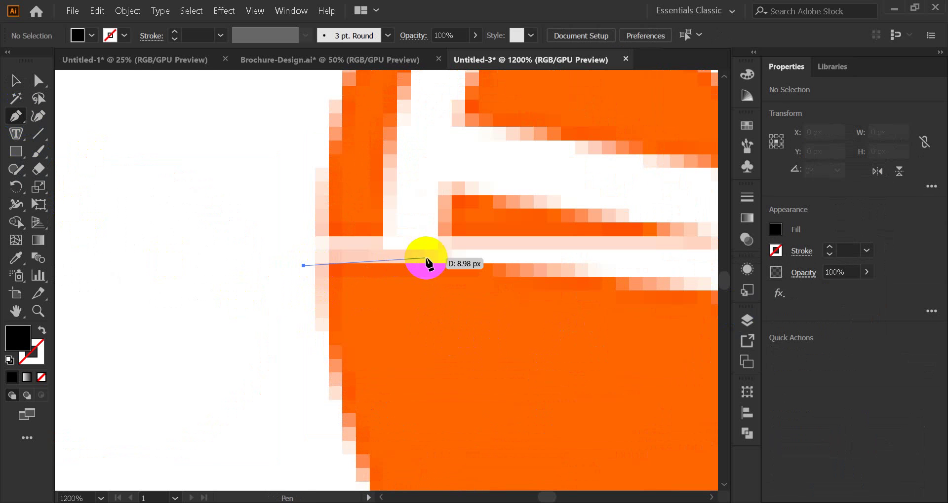
{"action": "left_click", "coordinate": [418, 266]}
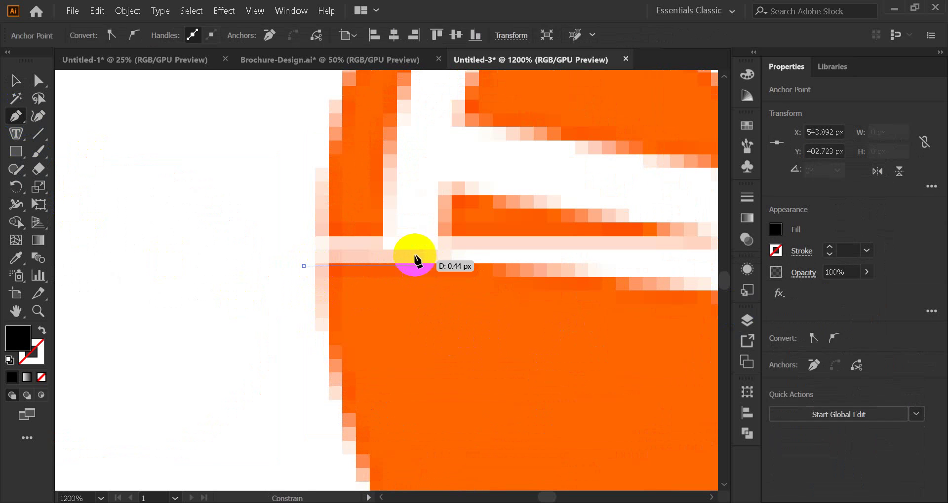
{"action": "left_click", "coordinate": [410, 235]}
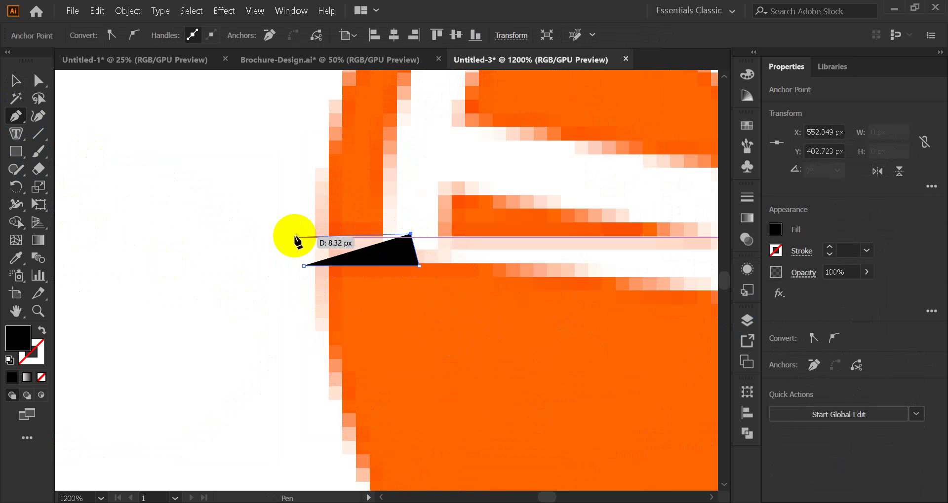
{"action": "left_click", "coordinate": [288, 235]}
{"action": "left_click", "coordinate": [304, 265]}
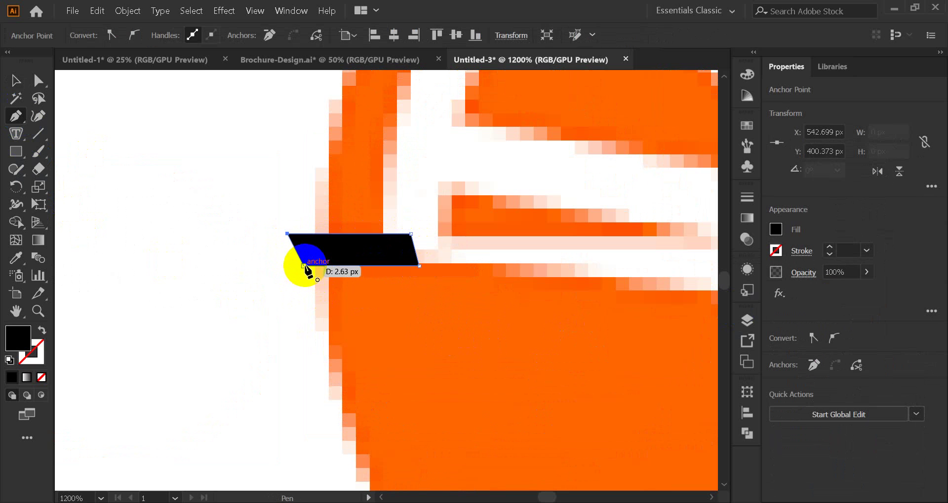
{"action": "left_click", "coordinate": [16, 80]}
{"action": "left_click", "coordinate": [144, 197]}
Trace the white gap at the orange's right rim with the Pen tool as a closed black strip with curved upper and lower edges
{"action": "key", "text": "space"}
{"action": "left_click_drag", "start_coordinate": [625, 341], "coordinate": [269, 320]}
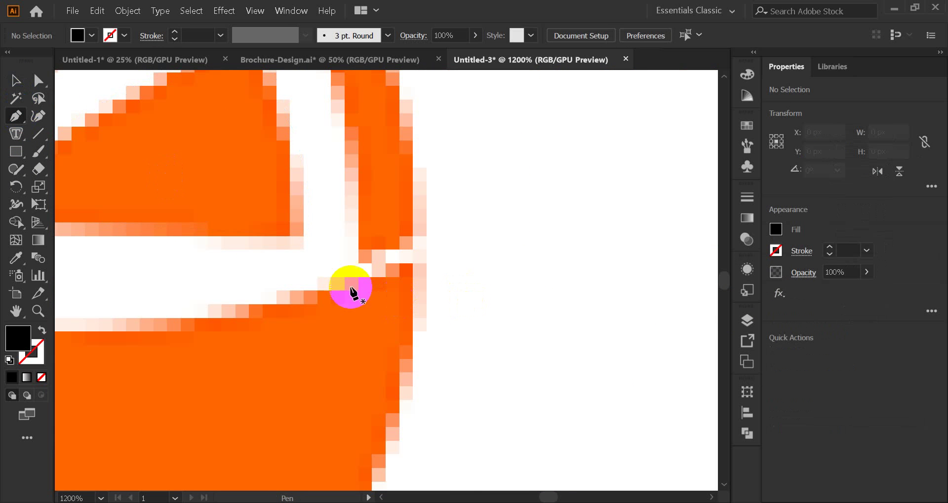
{"action": "left_click", "coordinate": [345, 256]}
{"action": "left_click_drag", "start_coordinate": [444, 203], "coordinate": [494, 145]}
{"action": "left_click", "coordinate": [444, 203]}
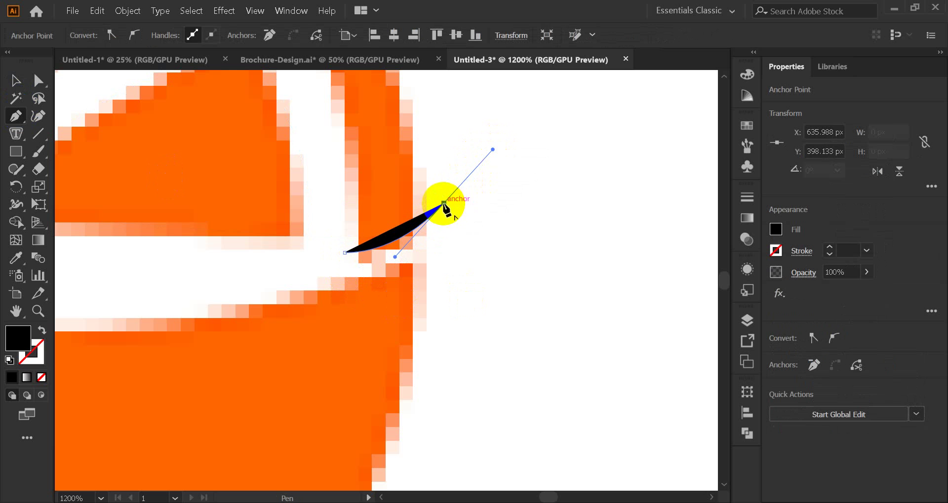
{"action": "left_click", "coordinate": [452, 251]}
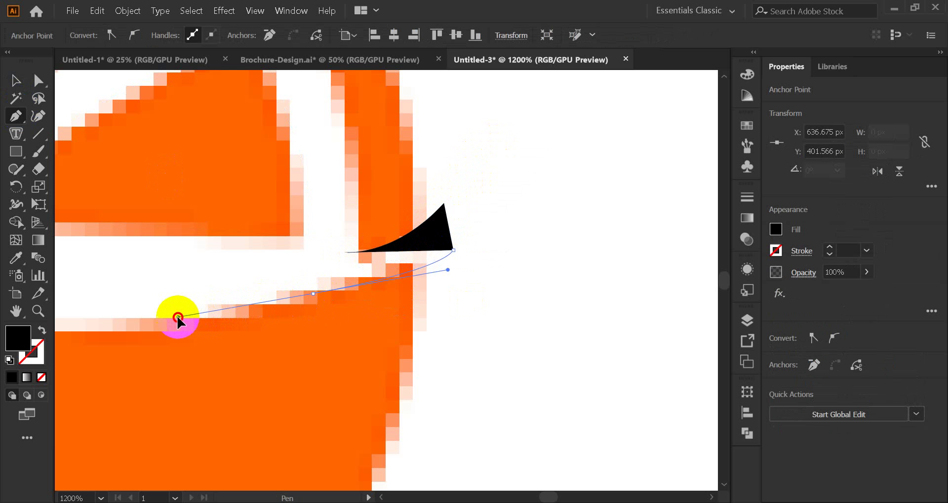
{"action": "left_click_drag", "start_coordinate": [177, 316], "coordinate": [177, 317]}
{"action": "left_click", "coordinate": [313, 294]}
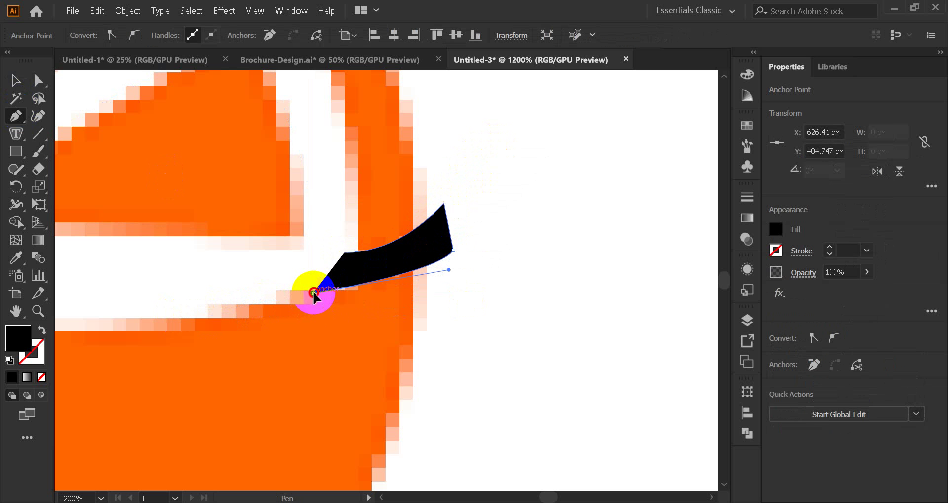
{"action": "left_click", "coordinate": [343, 252], "text": "ctrl"}
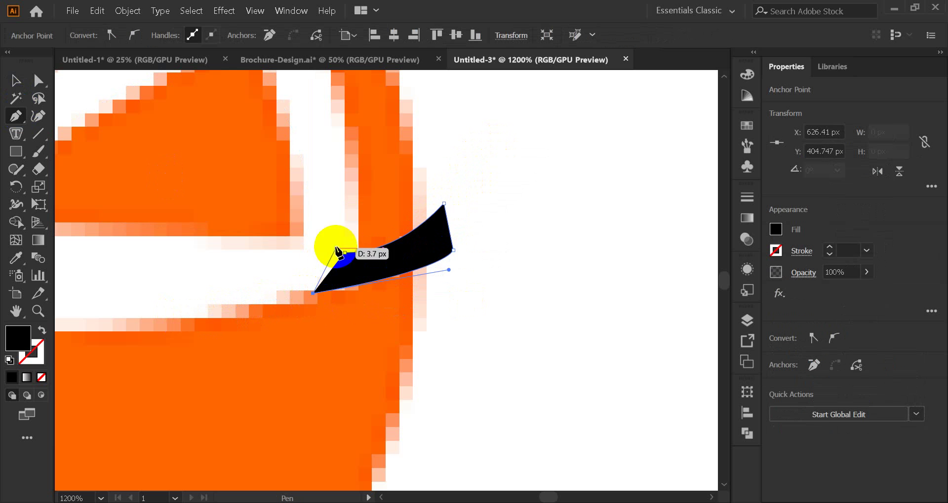
{"action": "left_click", "coordinate": [16, 81]}
{"action": "left_click", "coordinate": [365, 227]}
Bring the grouped ring and segments to the front of the stacking order and clear the selection
{"action": "scroll", "coordinate": [364, 229], "scroll_direction": "down", "scroll_amount": 3}
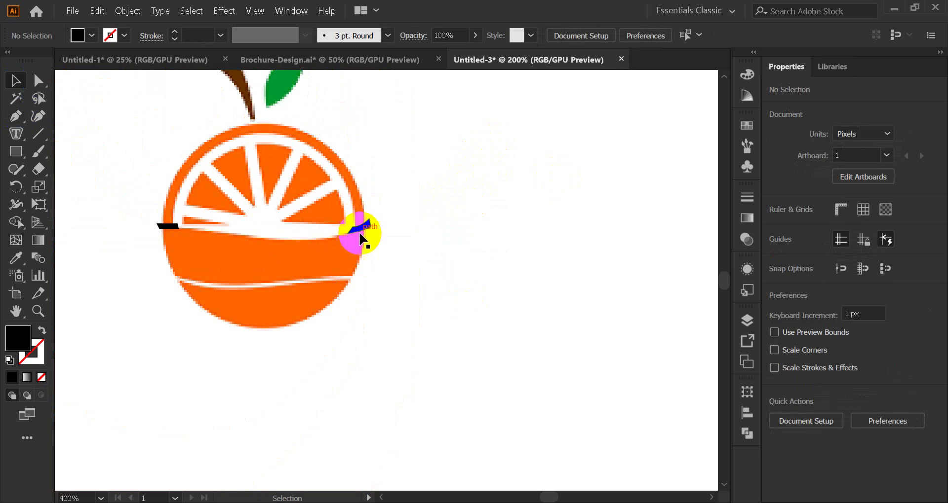
{"action": "left_click", "coordinate": [345, 271]}
{"action": "right_click", "coordinate": [345, 271]}
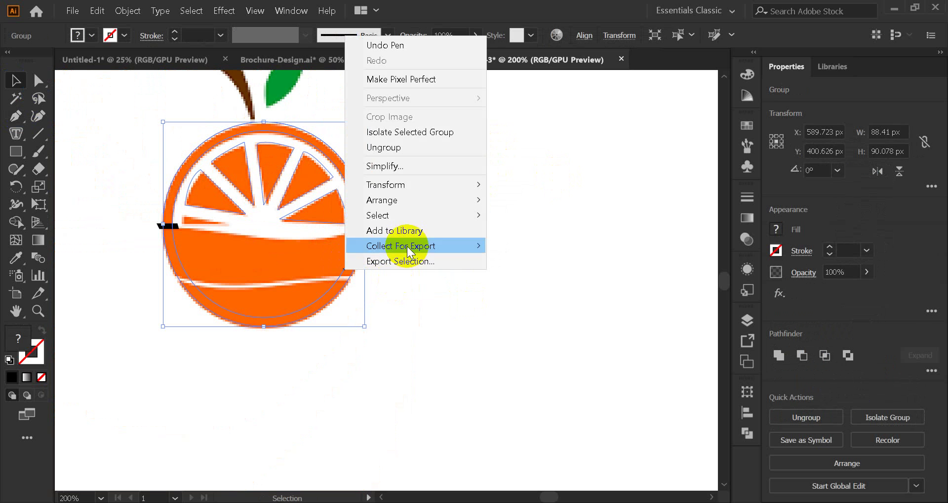
{"action": "mouse_move", "coordinate": [425, 200]}
{"action": "left_click", "coordinate": [513, 201]}
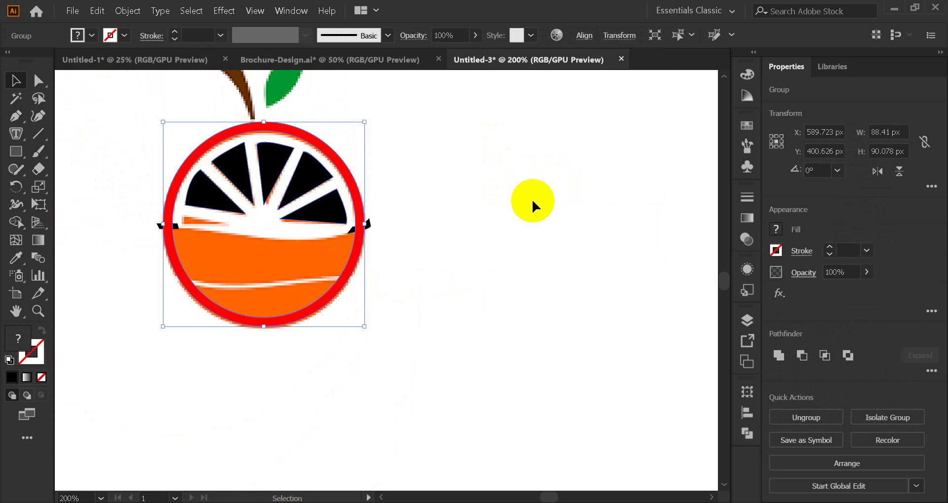
{"action": "left_click", "coordinate": [429, 254]}
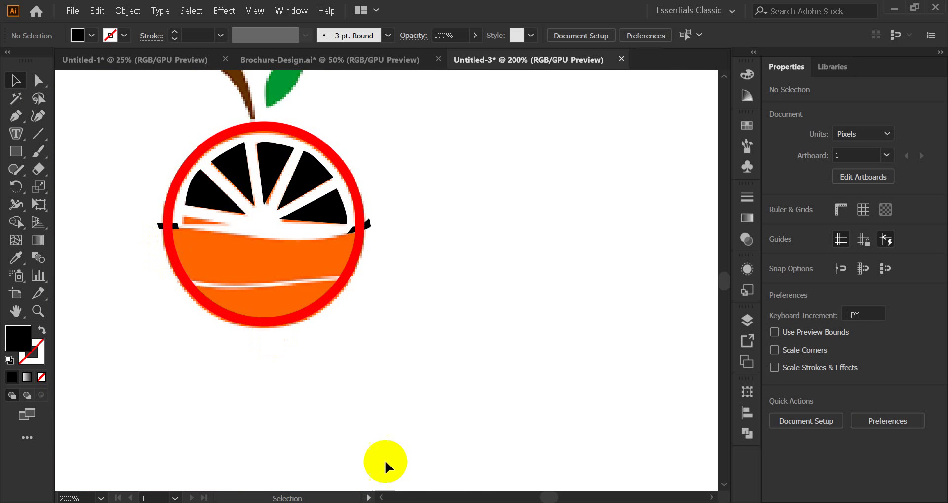
{"action": "left_click", "coordinate": [418, 477]}
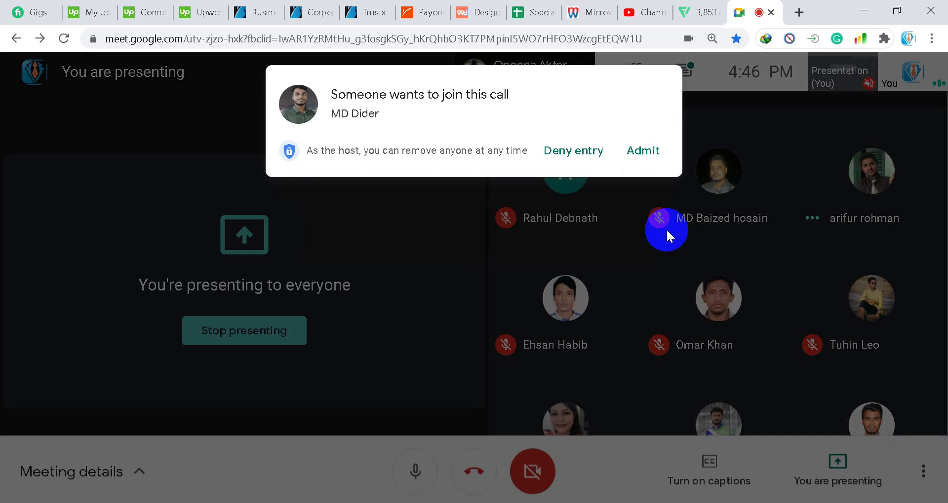
{"action": "key", "text": "alt+Tab"}
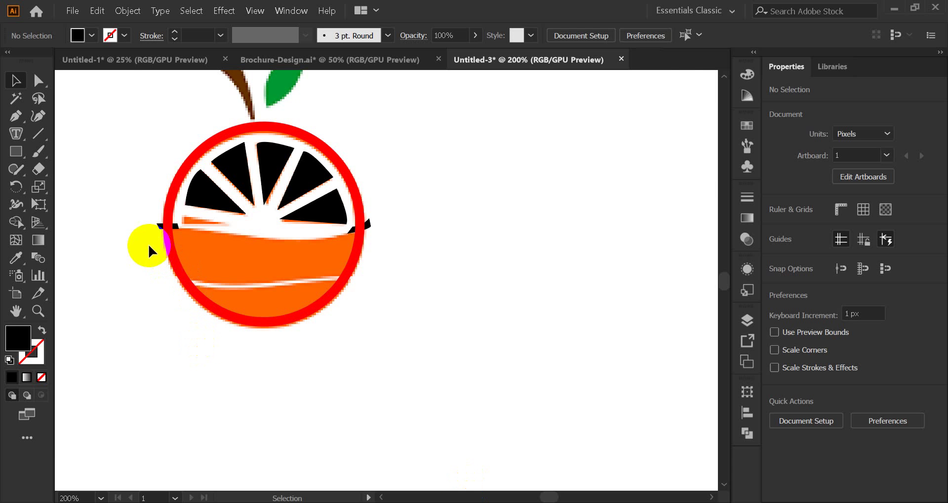
Divide the ring group along both black gap strips with the Pathfinder, ungroup the resulting pieces and clear the selection
{"action": "left_click", "coordinate": [224, 242]}
{"action": "scroll", "coordinate": [224, 242], "scroll_direction": "down", "scroll_amount": 2, "text": "alt"}
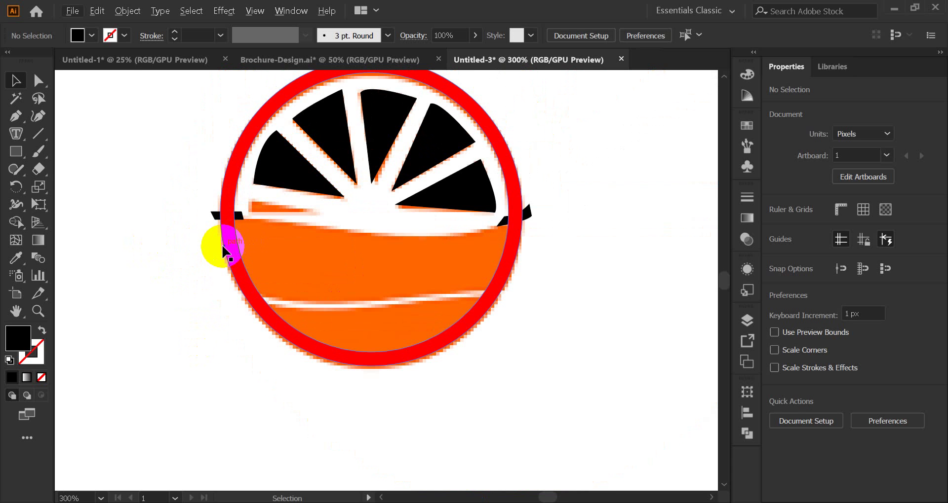
{"action": "left_click", "coordinate": [223, 246]}
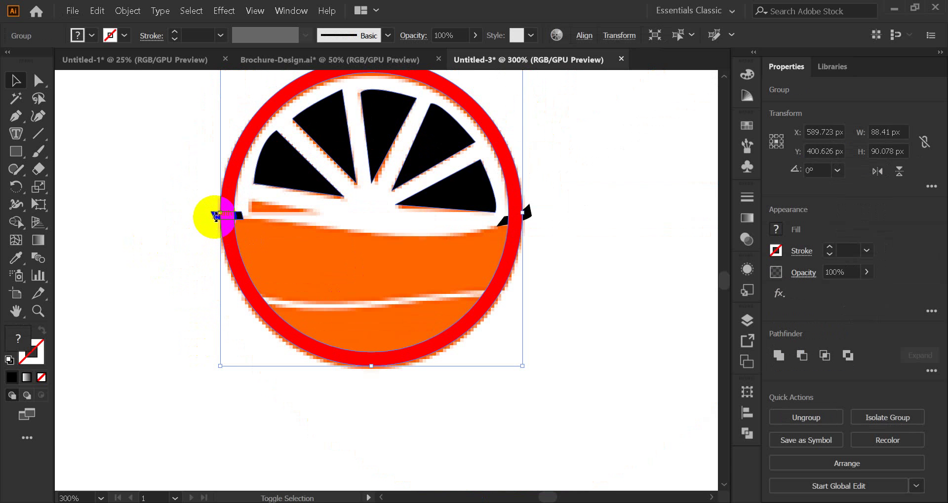
{"action": "left_click", "coordinate": [216, 216], "text": "shift"}
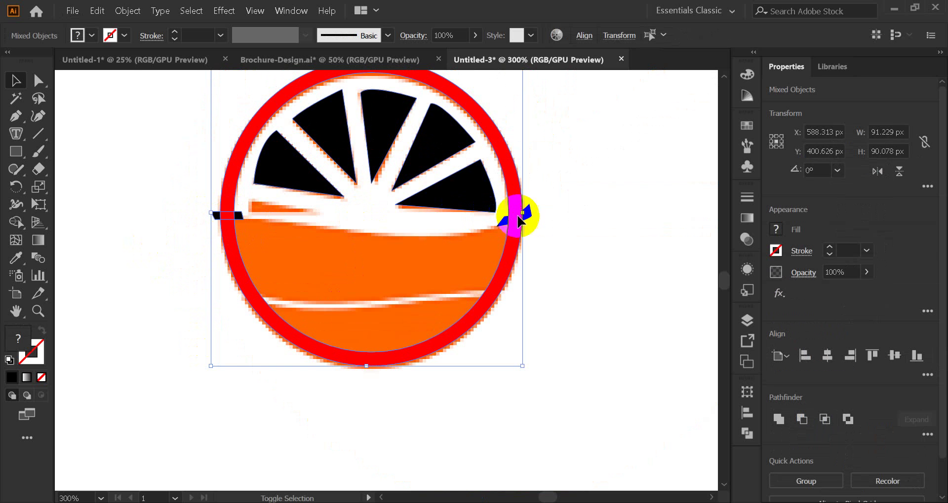
{"action": "right_click", "coordinate": [513, 241]}
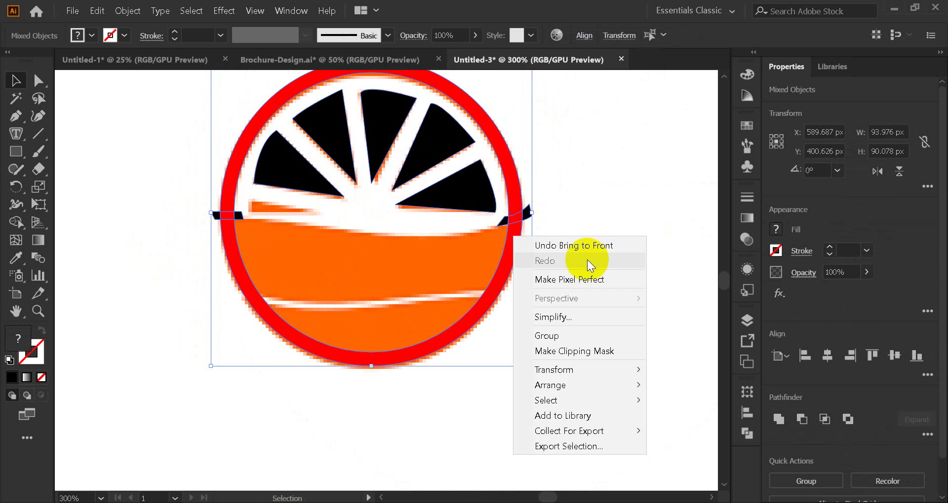
{"action": "left_click", "coordinate": [746, 434]}
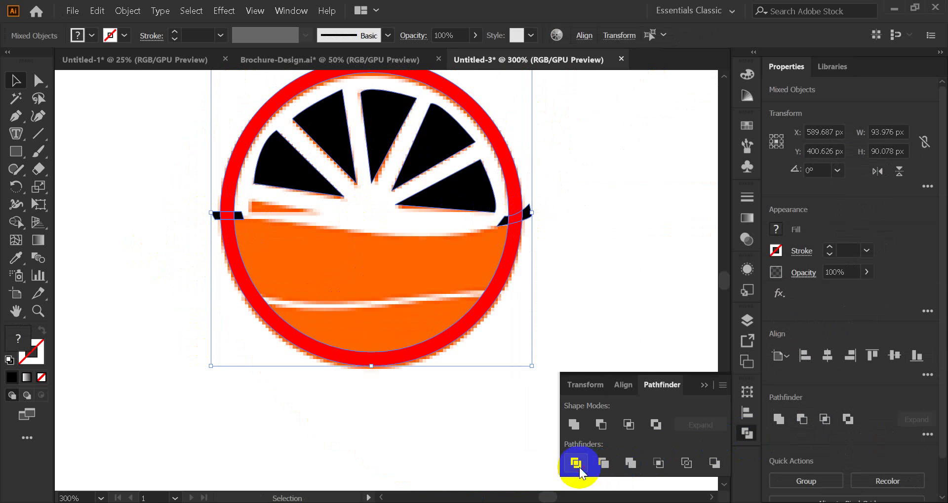
{"action": "left_click", "coordinate": [577, 464]}
{"action": "right_click", "coordinate": [470, 292]}
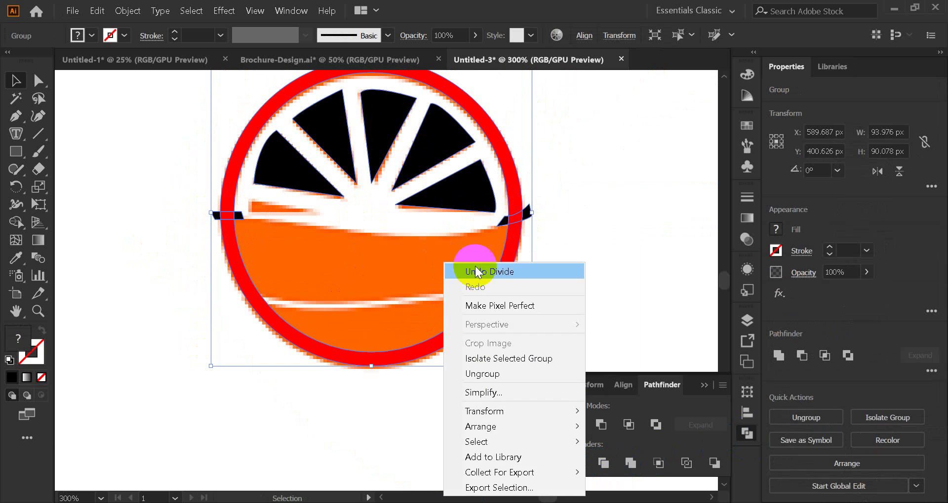
{"action": "left_click", "coordinate": [507, 370]}
{"action": "left_click", "coordinate": [580, 267]}
Delete the right gap strip's leftover black pieces and the piece of red ring between them to open the right gap
{"action": "scroll", "coordinate": [527, 218], "scroll_direction": "up", "scroll_amount": 3}
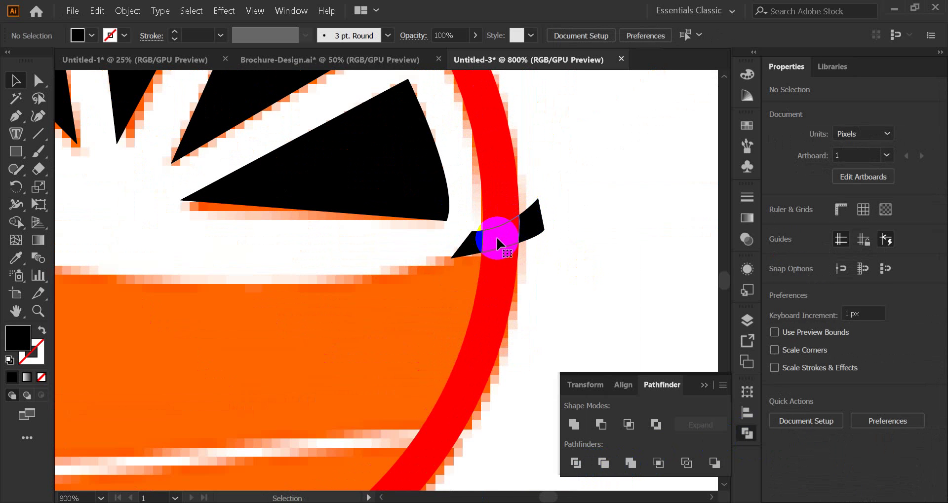
{"action": "left_click", "coordinate": [497, 238]}
{"action": "left_click", "coordinate": [532, 228]}
{"action": "left_click", "coordinate": [531, 228]}
{"action": "key", "text": "Delete"}
{"action": "left_click", "coordinate": [467, 242]}
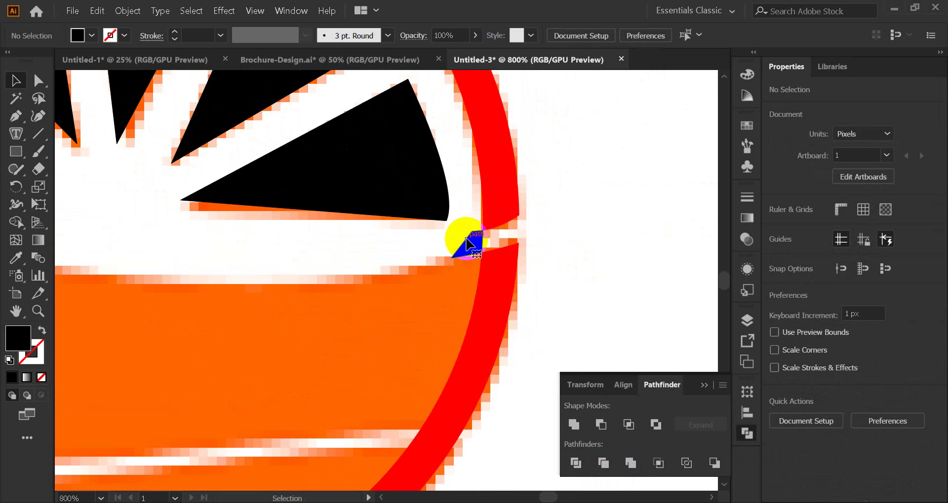
{"action": "key", "text": "Delete"}
Delete the left gap strip's black pieces and the piece of red ring between them to open the left gap
{"action": "scroll", "coordinate": [242, 251], "scroll_direction": "left", "scroll_amount": 5}
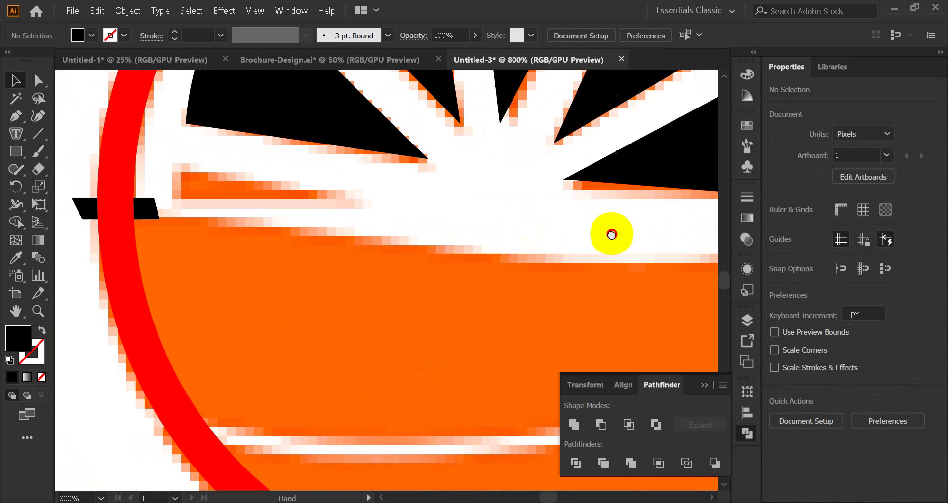
{"action": "left_click", "coordinate": [213, 217]}
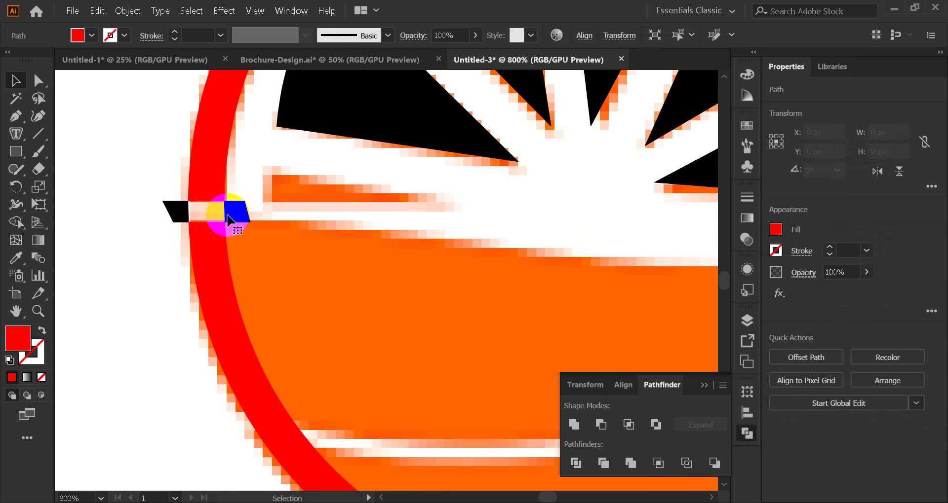
{"action": "key", "text": "Delete"}
{"action": "left_click", "coordinate": [169, 212]}
{"action": "key", "text": "Delete"}
Try moving the upper half of the red ring down over the slice segments, undo the move and clear the selection
{"action": "left_click", "coordinate": [247, 209]}
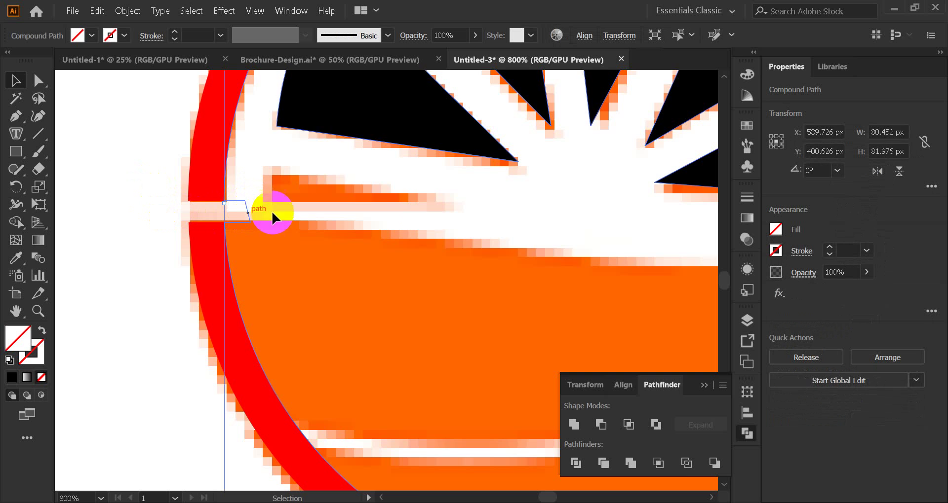
{"action": "scroll", "coordinate": [424, 215], "scroll_direction": "down", "scroll_amount": 1}
{"action": "scroll", "coordinate": [423, 209], "scroll_direction": "down", "scroll_amount": 2}
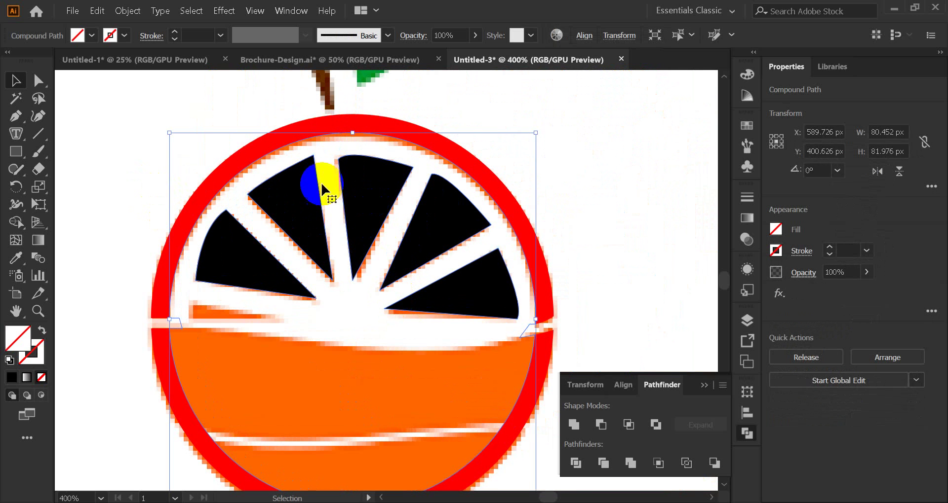
{"action": "left_click", "coordinate": [528, 121]}
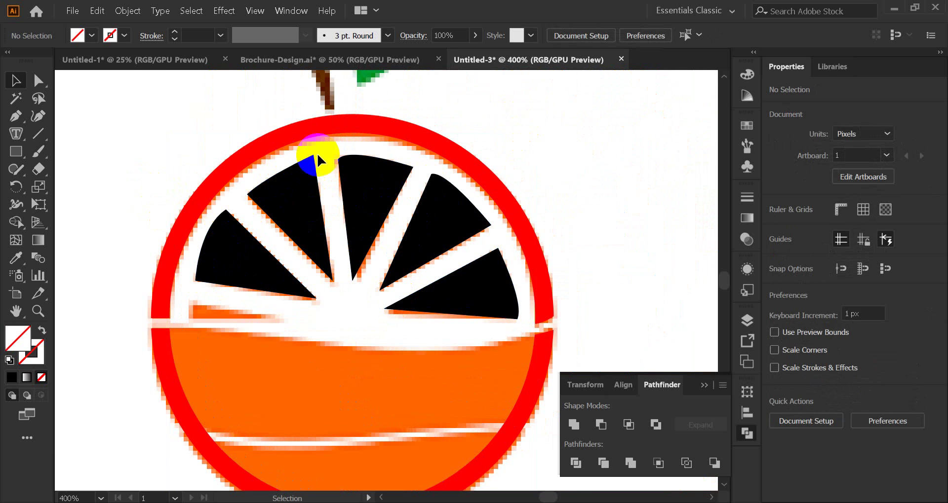
{"action": "left_click", "coordinate": [356, 168]}
{"action": "left_click", "coordinate": [598, 144]}
{"action": "left_click_drag", "start_coordinate": [402, 141], "coordinate": [394, 296]}
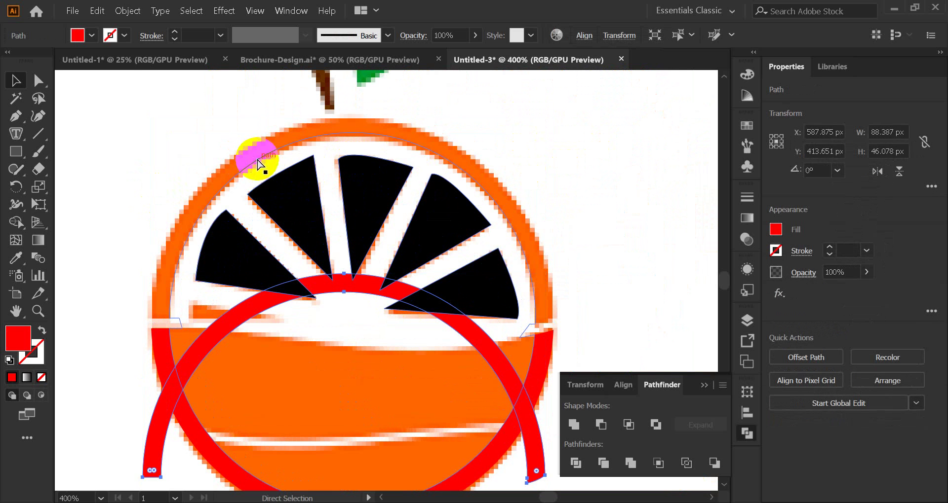
{"action": "key", "text": "ctrl+z"}
{"action": "left_click", "coordinate": [579, 134]}
Move the split red ring and the black segments together to the left, beside the reference orange, and clear the selection
{"action": "scroll", "coordinate": [541, 140], "scroll_direction": "down", "scroll_amount": 2}
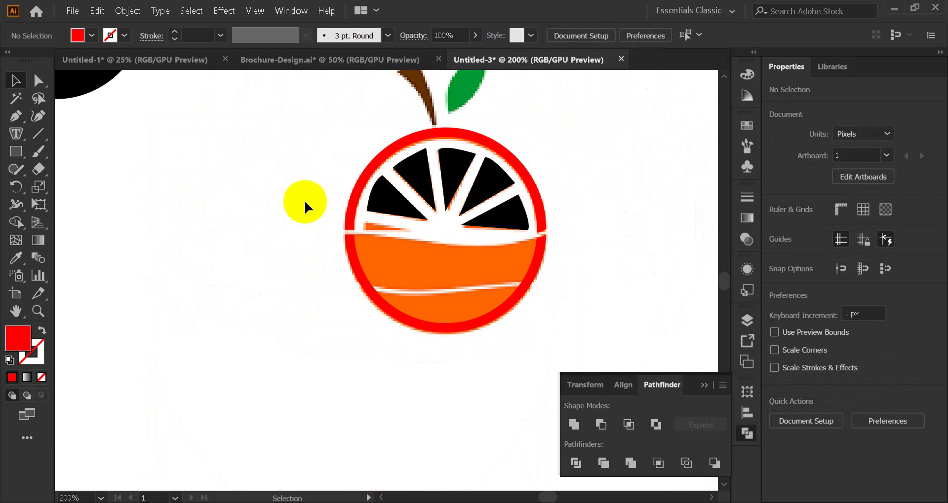
{"action": "left_click", "coordinate": [495, 313]}
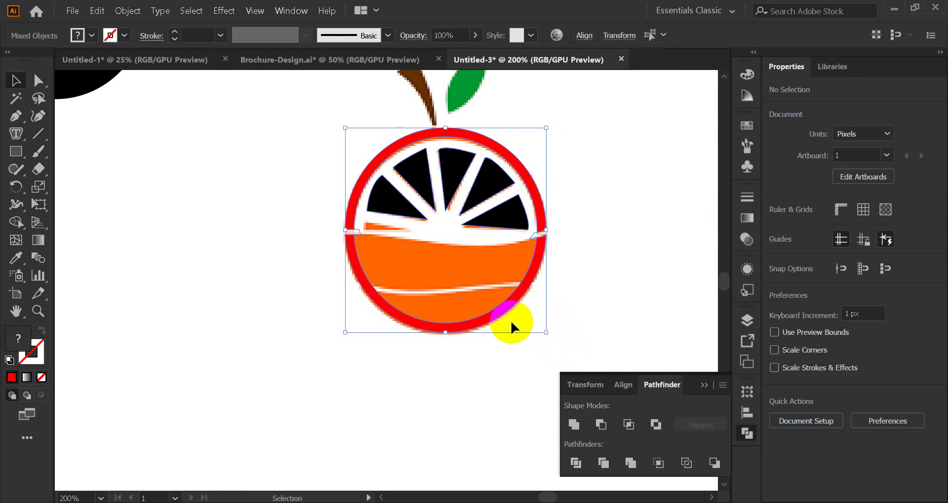
{"action": "left_click_drag", "start_coordinate": [487, 317], "coordinate": [266, 335]}
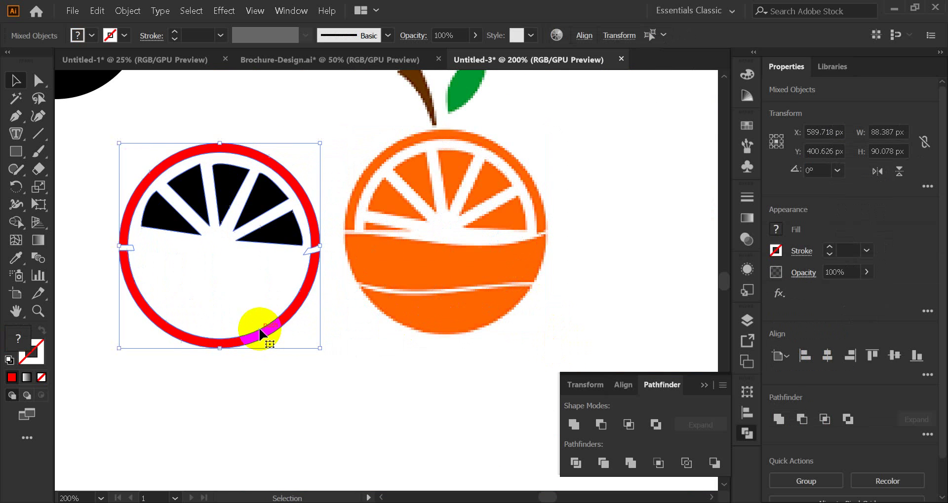
{"action": "scroll", "coordinate": [391, 275], "scroll_direction": "left", "scroll_amount": 4}
{"action": "left_click", "coordinate": [448, 312]}
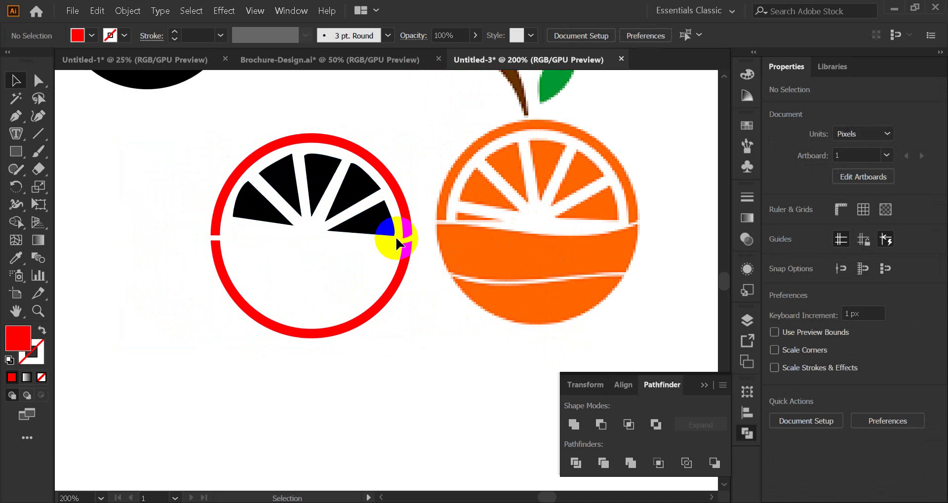
{"action": "left_click", "coordinate": [398, 242]}
{"action": "left_click", "coordinate": [422, 315]}
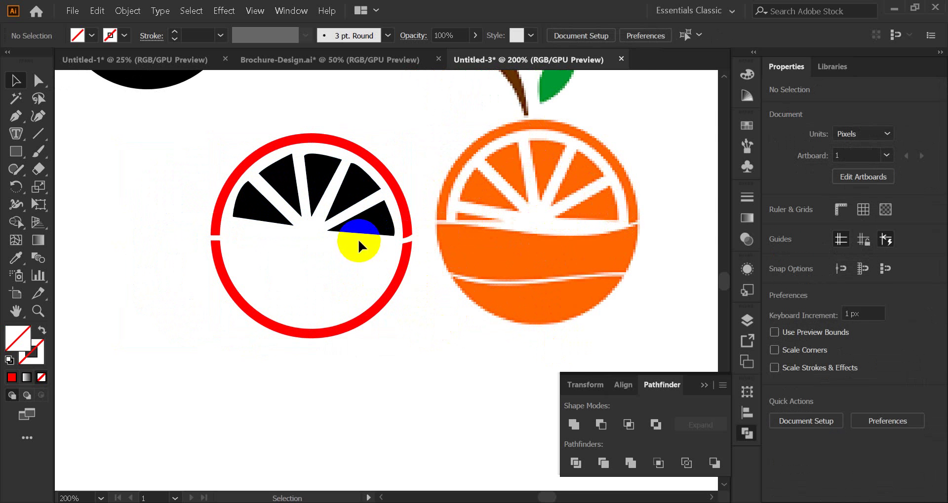
Try duplicating the upper half of the red ring with a slight offset, and undo the duplicate
{"action": "scroll", "coordinate": [291, 183], "scroll_direction": "up", "scroll_amount": 1}
{"action": "left_click", "coordinate": [330, 118]}
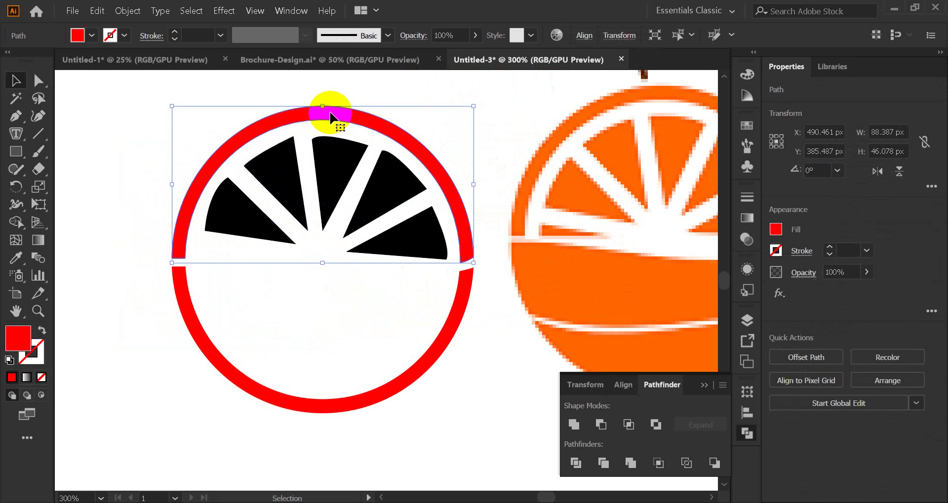
{"action": "mouse_move", "coordinate": [330, 118]}
{"action": "left_mouse_down"}
{"action": "mouse_move", "coordinate": [303, 247]}
{"action": "mouse_move", "coordinate": [316, 316]}
{"action": "mouse_move", "coordinate": [339, 120]}
{"action": "left_mouse_up"}
{"action": "key", "text": "ctrl+z"}
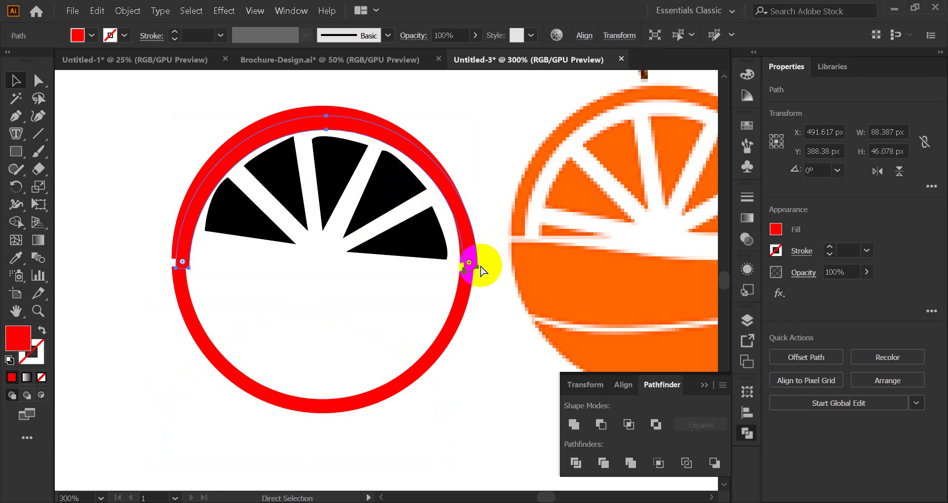
{"action": "key", "text": "ctrl+z"}
{"action": "key", "text": "ctrl+shift+z"}
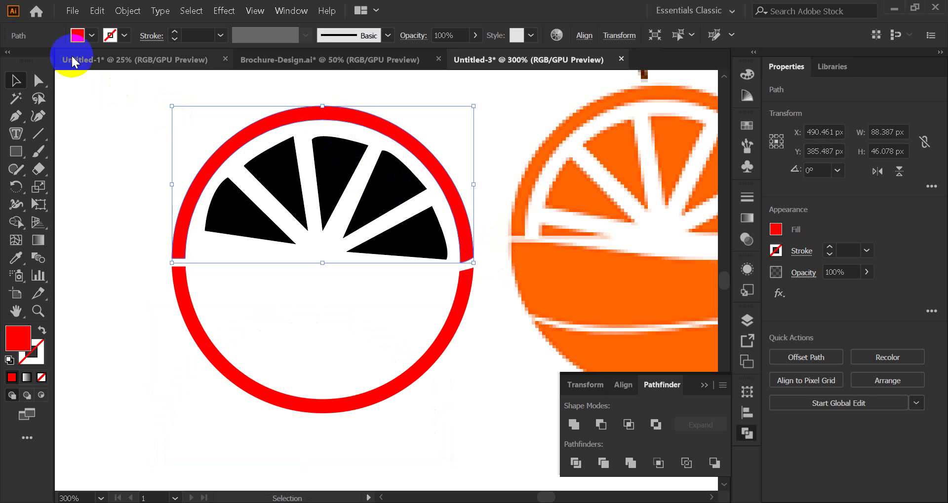
Duplicate the upper ring half in place, shrink the copy to about 75.6 by 39.4 px, shift it 4 px down and deselect it
{"action": "left_click", "coordinate": [97, 11]}
{"action": "left_click", "coordinate": [116, 39]}
{"action": "left_click", "coordinate": [102, 11]}
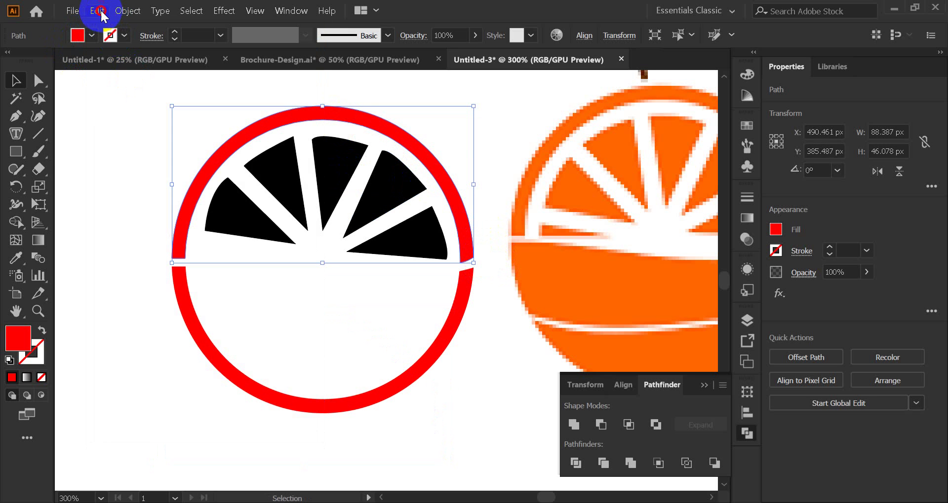
{"action": "left_click", "coordinate": [151, 101]}
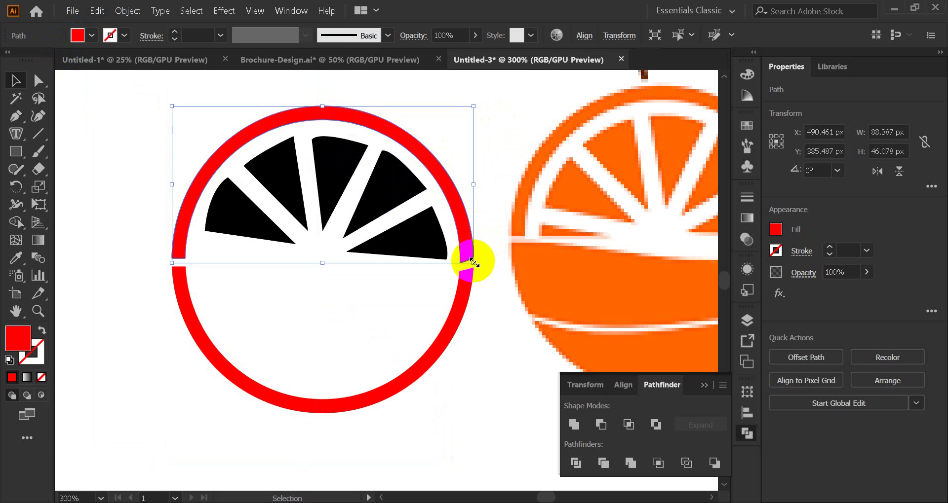
{"action": "mouse_move", "coordinate": [473, 262]}
{"action": "left_mouse_down"}
{"action": "mouse_move", "coordinate": [451, 252]}
{"action": "mouse_move", "coordinate": [475, 253]}
{"action": "left_mouse_up"}
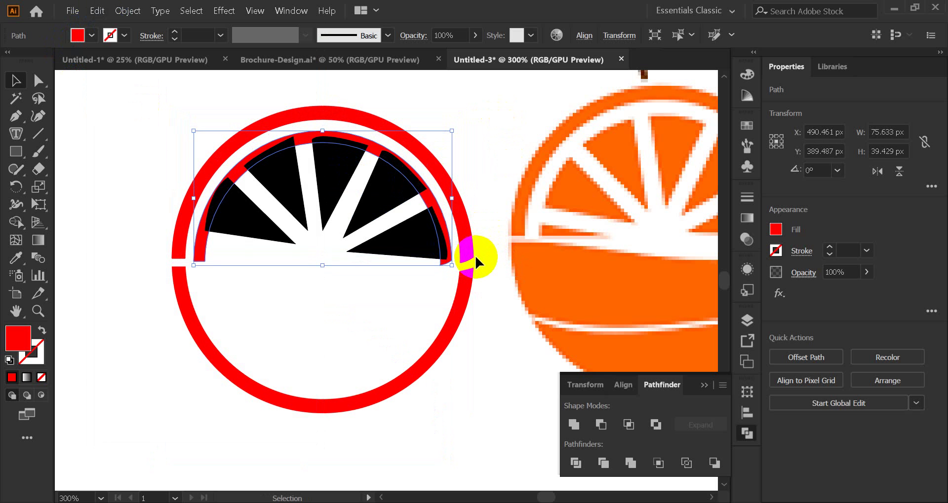
{"action": "left_click", "coordinate": [511, 151]}
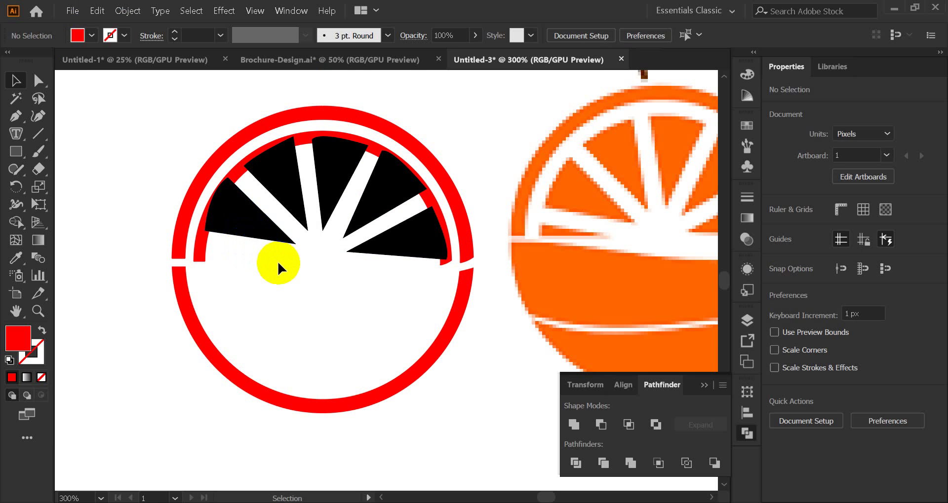
Select the five black slice segments together with the smaller red arc and divide them with the Pathfinder
{"action": "scroll", "coordinate": [278, 262], "scroll_direction": "up", "scroll_amount": 1}
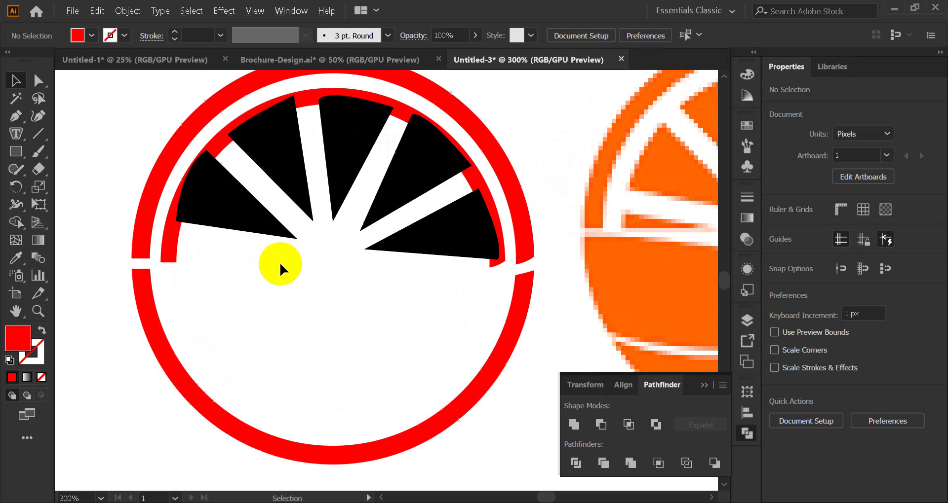
{"action": "left_click", "coordinate": [249, 228]}
{"action": "left_click", "coordinate": [275, 123], "text": "shift"}
{"action": "left_click", "coordinate": [339, 132], "text": "shift"}
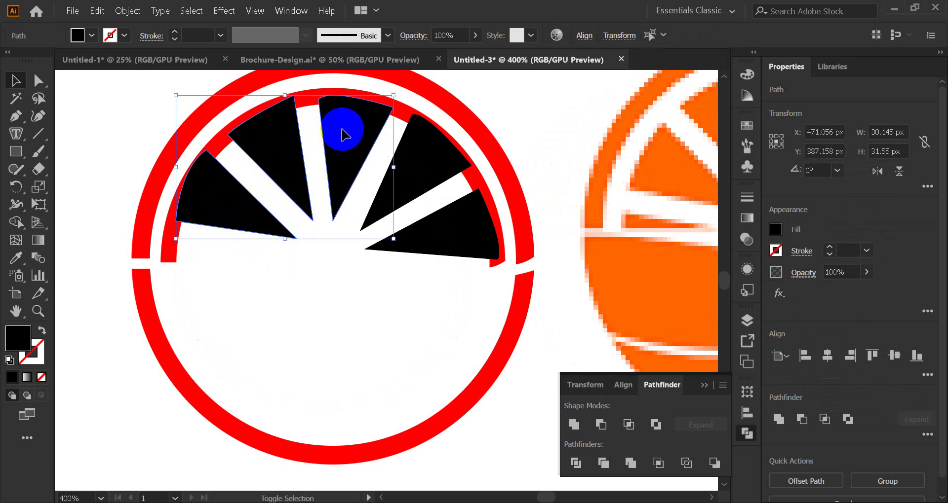
{"action": "left_click", "coordinate": [436, 173], "text": "shift"}
{"action": "left_click", "coordinate": [493, 247], "text": "shift"}
{"action": "left_click", "coordinate": [479, 205], "text": "shift"}
{"action": "left_click", "coordinate": [484, 170], "text": "shift"}
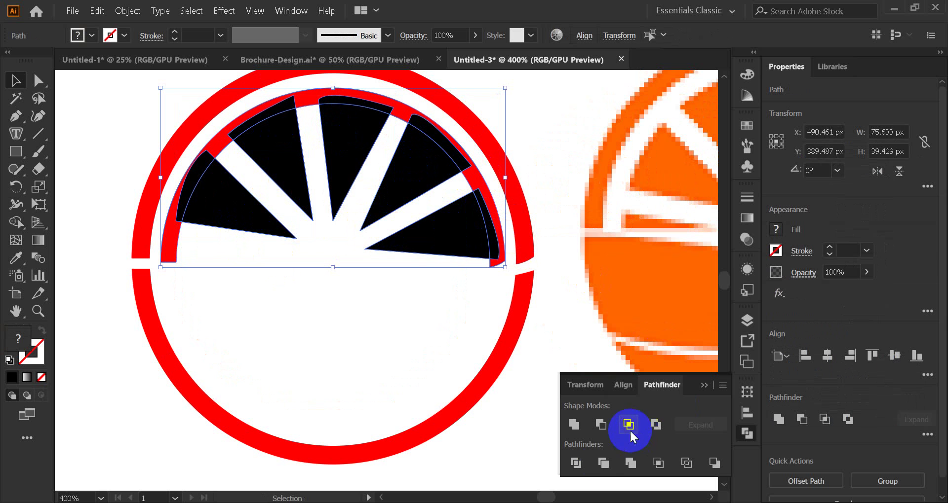
{"action": "left_click", "coordinate": [577, 464]}
Ungroup the divided segments and arc pieces and clear the selection
{"action": "left_click", "coordinate": [258, 156]}
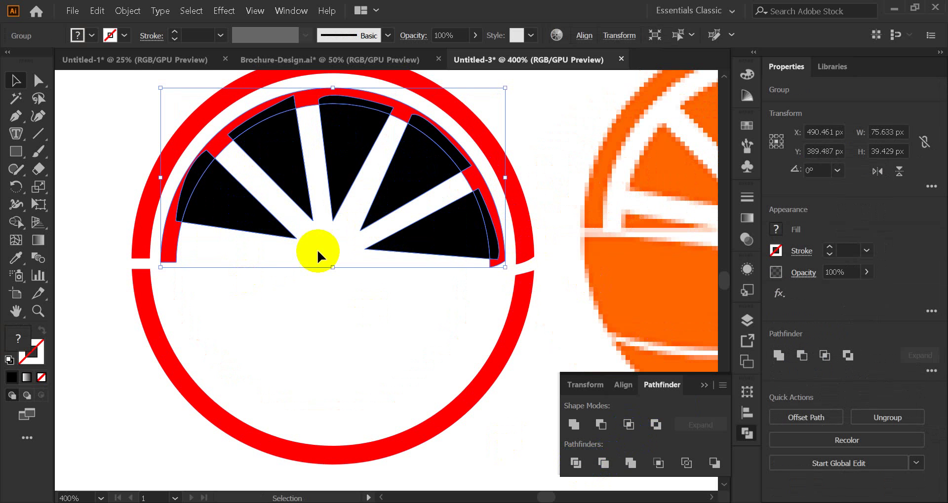
{"action": "right_click", "coordinate": [345, 167]}
{"action": "left_click", "coordinate": [404, 275]}
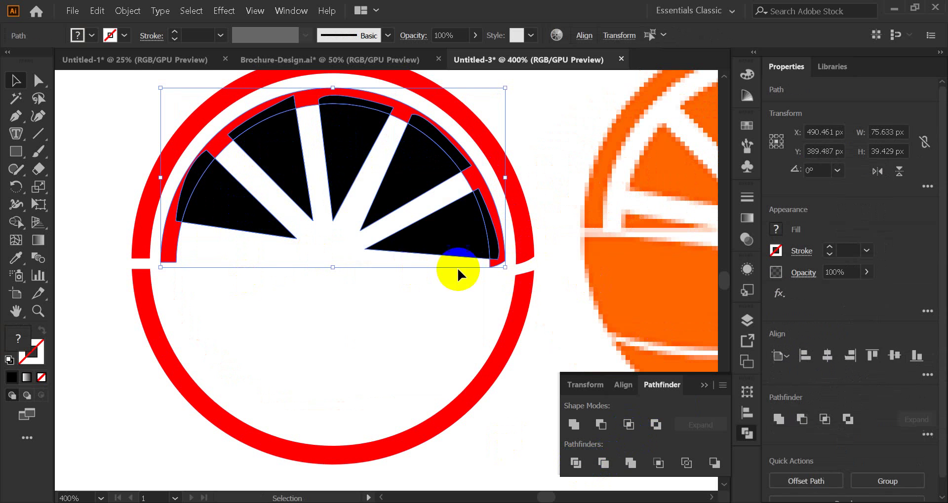
{"action": "left_click", "coordinate": [346, 329]}
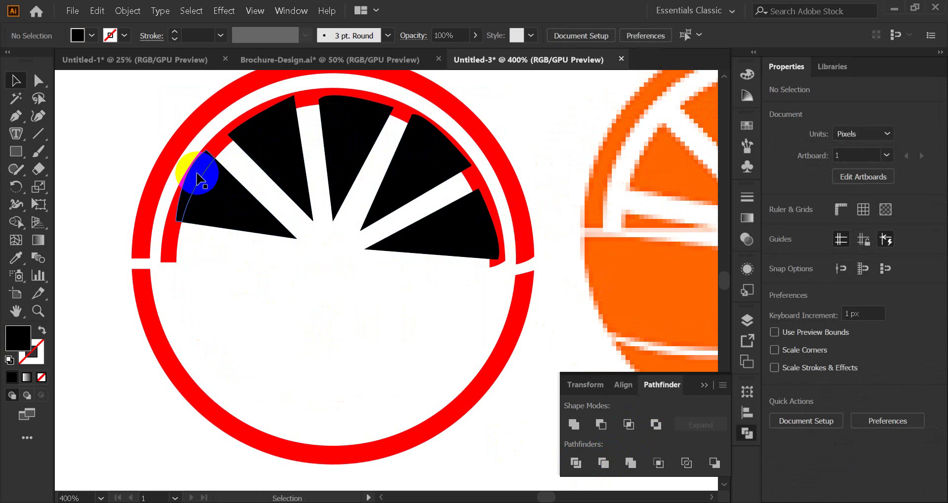
Delete the red inner arc pieces and the outer slivers of the five black slices, leaving only the trimmed segments
{"action": "left_click", "coordinate": [179, 203]}
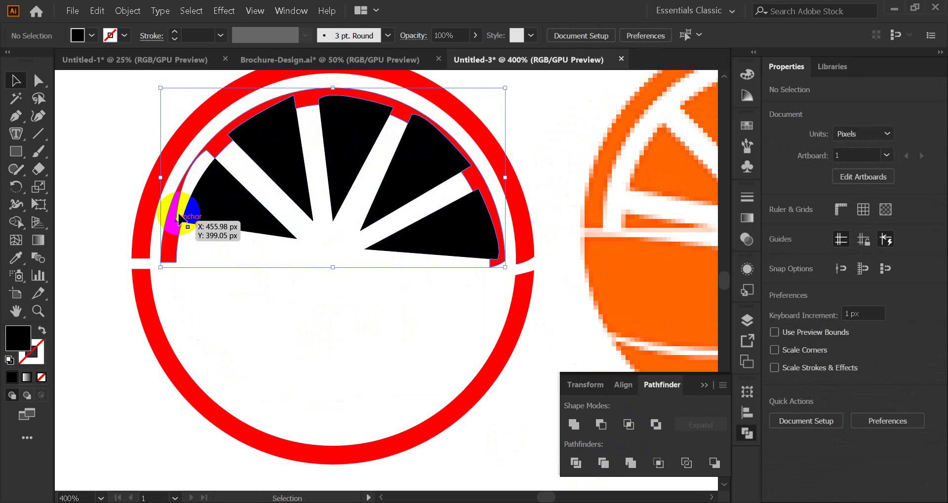
{"action": "key", "text": "Delete"}
{"action": "left_click", "coordinate": [277, 105]}
{"action": "key", "text": "Delete"}
{"action": "left_click", "coordinate": [357, 103]}
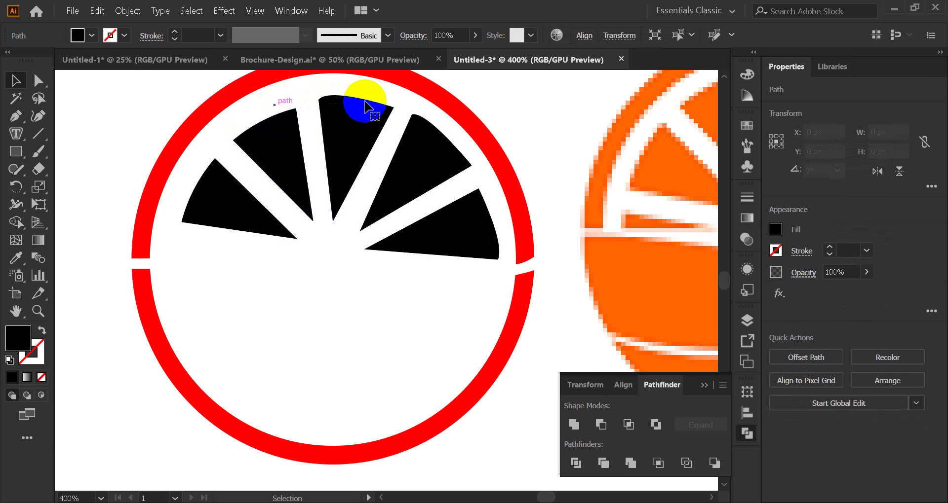
{"action": "key", "text": "Delete"}
{"action": "left_click", "coordinate": [435, 131]}
{"action": "key", "text": "Delete"}
{"action": "left_click", "coordinate": [478, 209]}
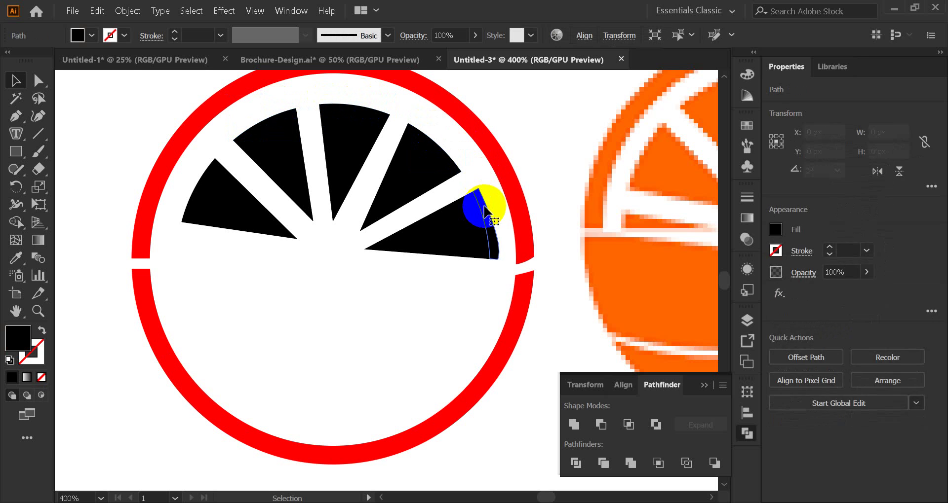
{"action": "key", "text": "Delete"}
{"action": "left_click", "coordinate": [394, 187]}
Try enlarging the five black slices together about their centre, and undo the resize
{"action": "scroll", "coordinate": [394, 188], "scroll_direction": "down", "scroll_amount": 2}
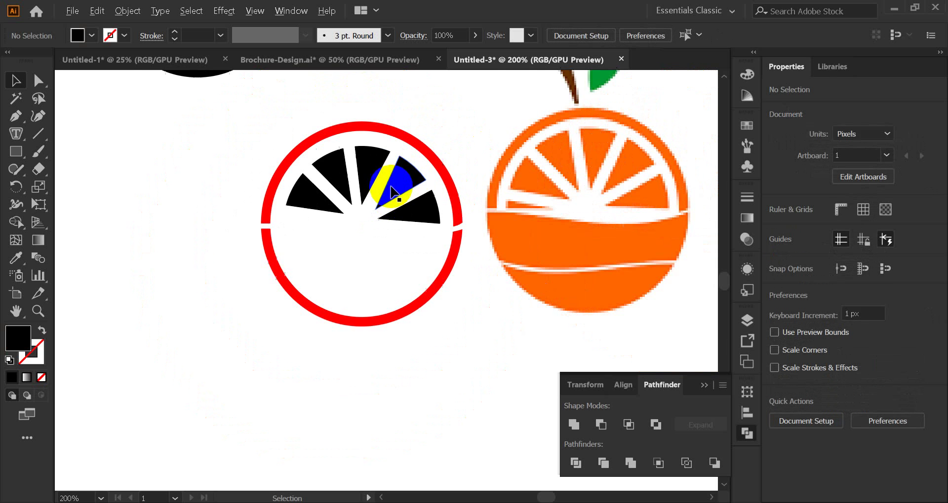
{"action": "scroll", "coordinate": [349, 225], "scroll_direction": "up", "scroll_amount": 1}
{"action": "left_click_drag", "start_coordinate": [313, 236], "coordinate": [425, 181]}
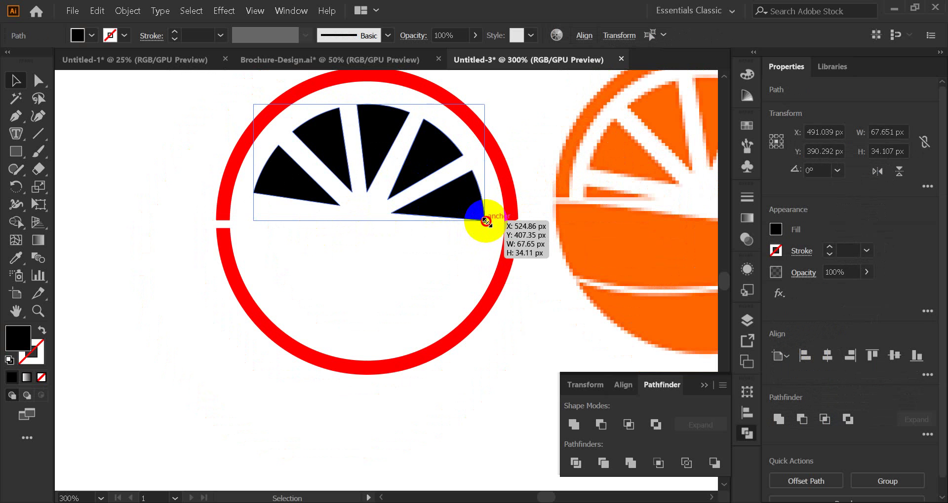
{"action": "mouse_move", "coordinate": [486, 222]}
{"action": "left_mouse_down"}
{"action": "mouse_move", "coordinate": [500, 234]}
{"action": "mouse_move", "coordinate": [493, 215]}
{"action": "left_mouse_up"}
{"action": "left_click", "coordinate": [532, 129]}
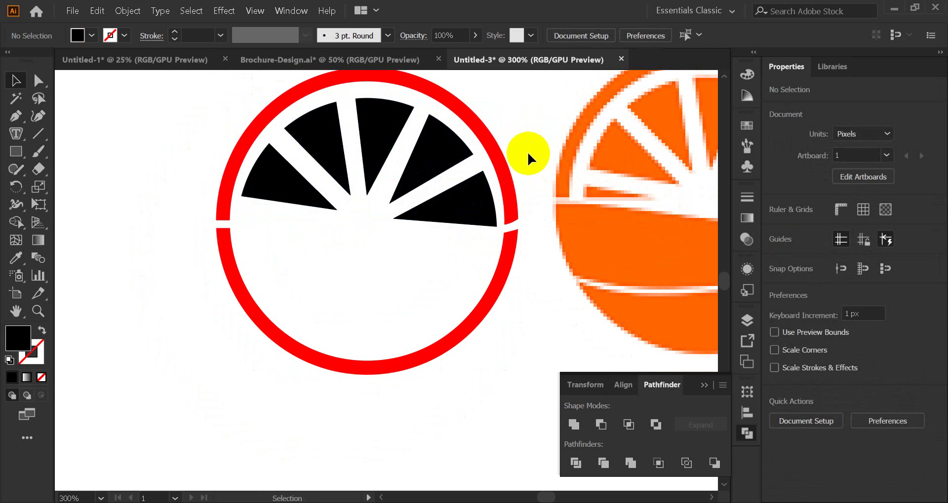
{"action": "key", "text": "ctrl+z"}
{"action": "key", "text": "ctrl+z"}
{"action": "left_click", "coordinate": [531, 124]}
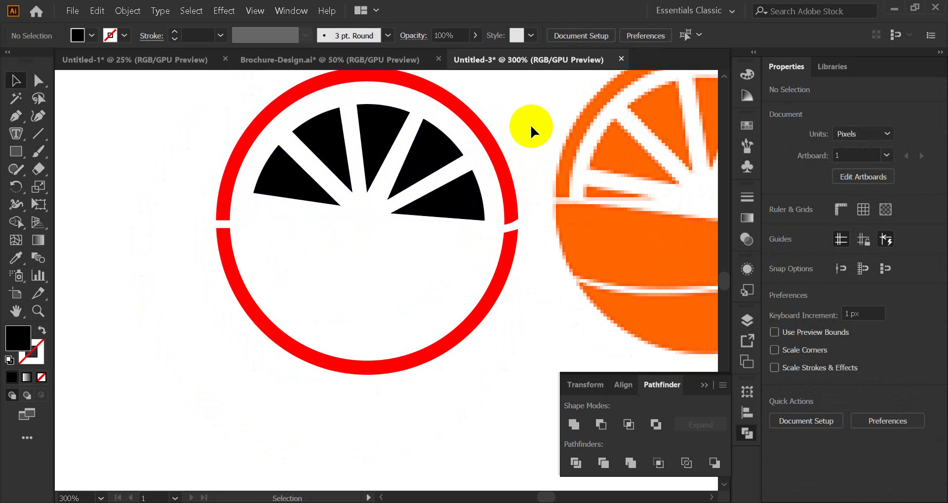
Examine the trimmed slices and split ring beside the orange reference logo, and put the Pathfinder options away
{"action": "scroll", "coordinate": [482, 214], "scroll_direction": "up", "scroll_amount": 2}
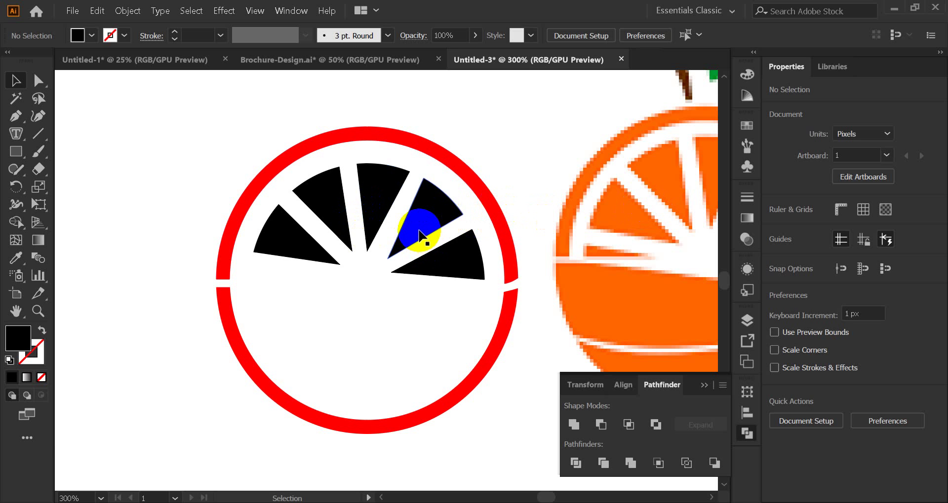
{"action": "scroll", "coordinate": [419, 237], "scroll_direction": "down", "scroll_amount": 2}
{"action": "scroll", "coordinate": [417, 240], "scroll_direction": "down", "scroll_amount": 2}
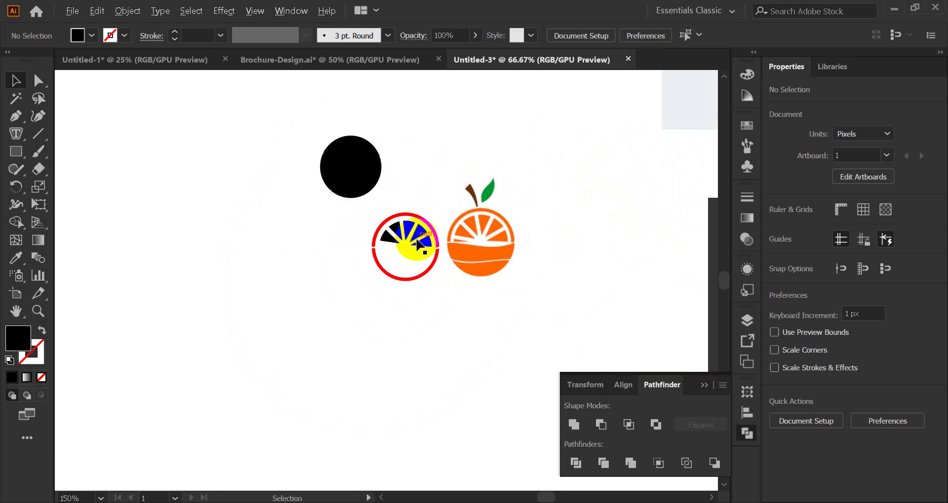
{"action": "scroll", "coordinate": [389, 255], "scroll_direction": "up", "scroll_amount": 5}
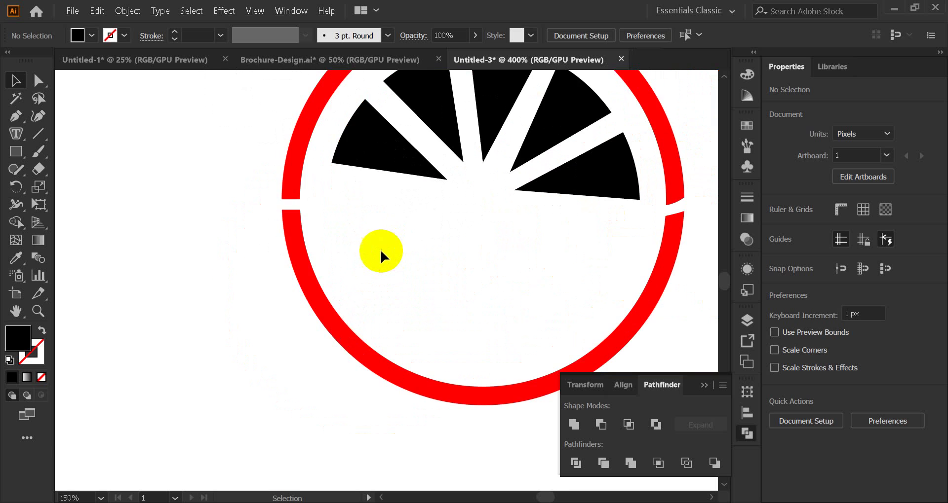
{"action": "left_click", "coordinate": [284, 166]}
{"action": "scroll", "coordinate": [444, 217], "scroll_direction": "up", "scroll_amount": 3}
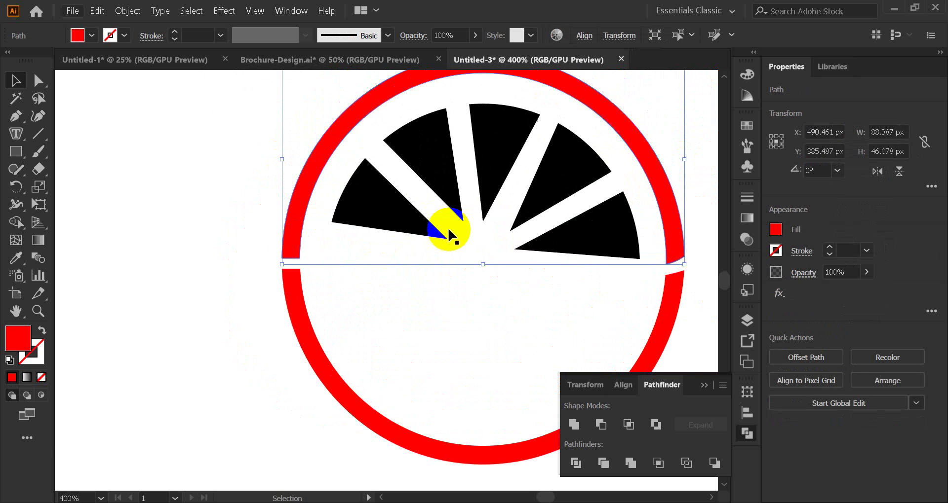
{"action": "left_click", "coordinate": [292, 255]}
{"action": "scroll", "coordinate": [526, 236], "scroll_direction": "down", "scroll_amount": 2}
{"action": "left_click", "coordinate": [705, 385]}
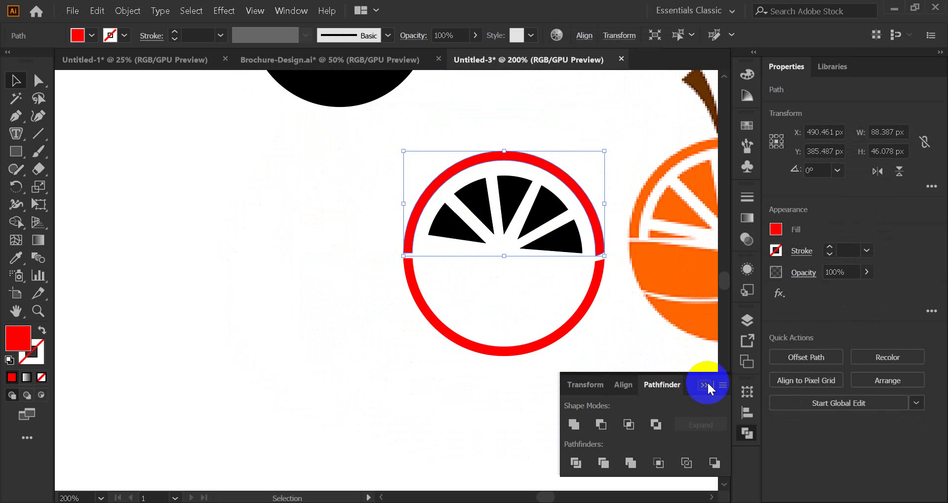
{"action": "scroll", "coordinate": [497, 247], "scroll_direction": "right", "scroll_amount": 5}
{"action": "scroll", "coordinate": [497, 248], "scroll_direction": "up", "scroll_amount": 1}
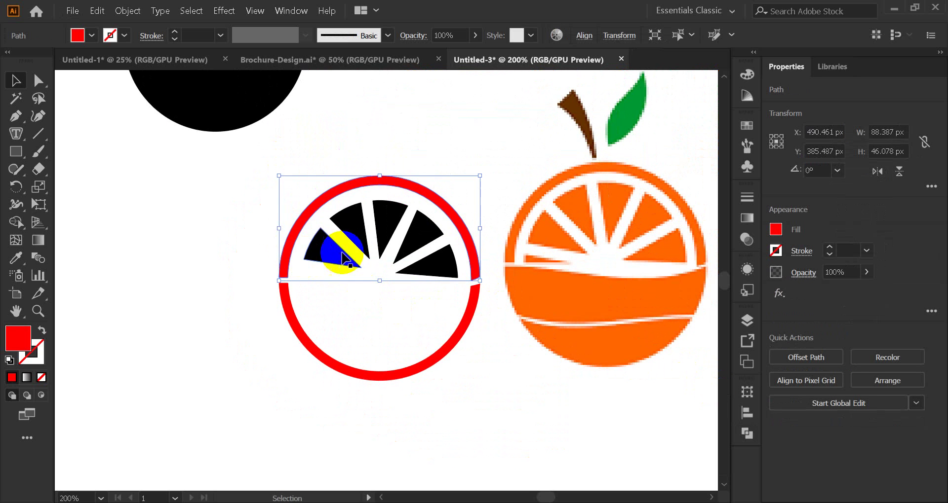
{"action": "scroll", "coordinate": [344, 257], "scroll_direction": "down", "scroll_amount": 2}
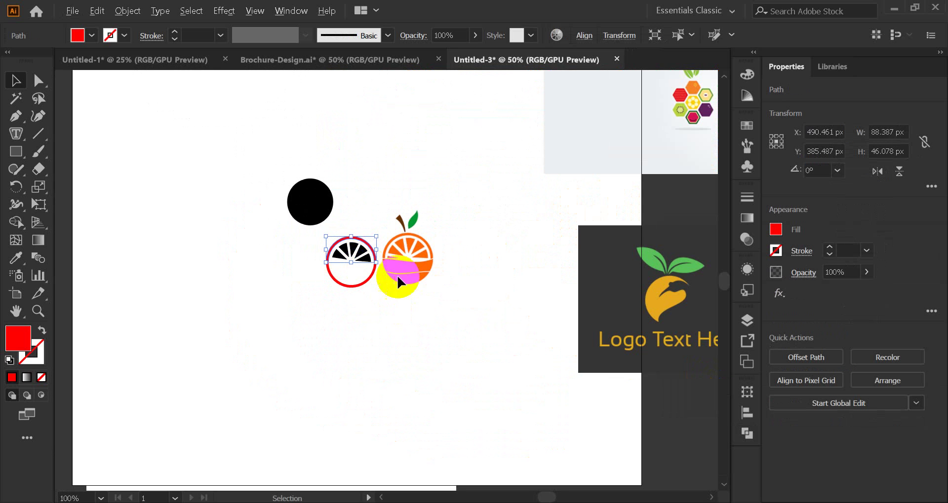
Delete the black circle, the red ring with its slices and the linked orange reference image
{"action": "left_click_drag", "start_coordinate": [247, 158], "coordinate": [410, 262]}
{"action": "left_click", "coordinate": [410, 263], "text": "shift"}
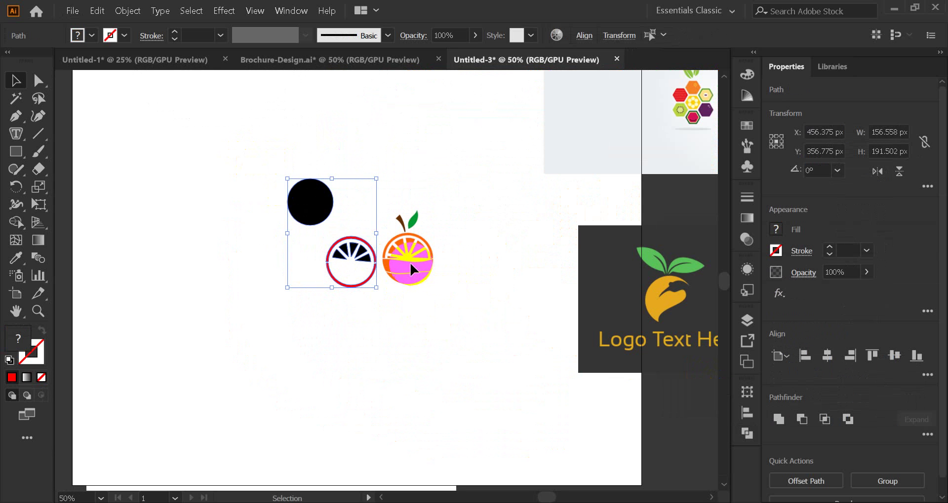
{"action": "left_click_drag", "start_coordinate": [380, 291], "coordinate": [404, 272]}
{"action": "key", "text": "ctrl+shift+a"}
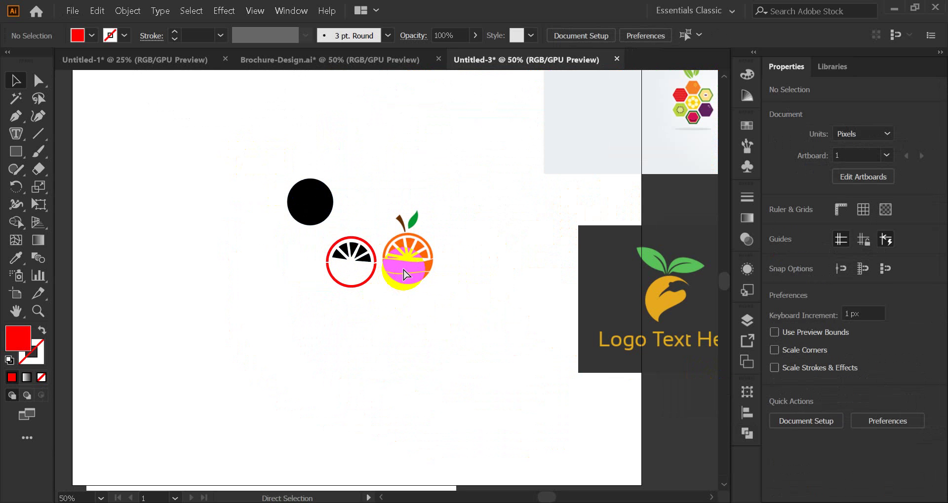
{"action": "left_click", "coordinate": [404, 273]}
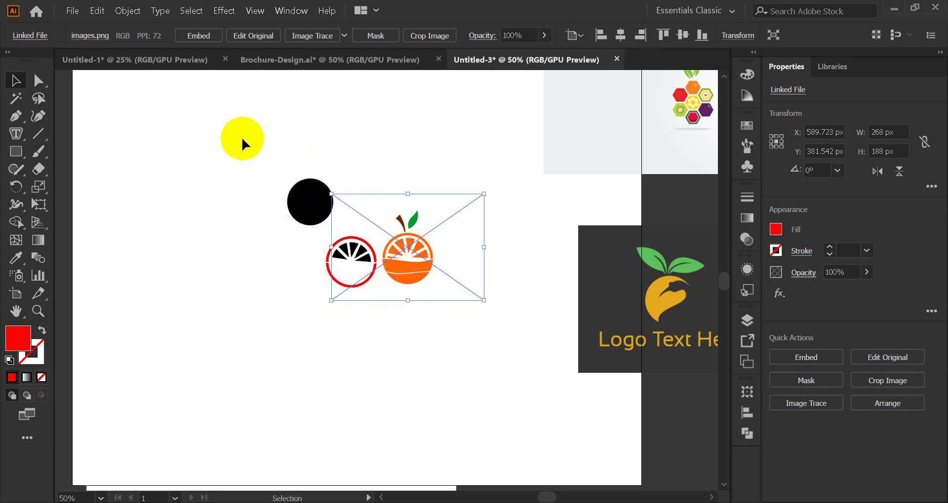
{"action": "left_click_drag", "start_coordinate": [239, 158], "coordinate": [455, 339]}
{"action": "key", "text": "Delete"}
Move the linked logo.png image with the orange hand-and-leaves fruit onto the artboard and embed it
{"action": "left_click_drag", "start_coordinate": [698, 312], "coordinate": [375, 292]}
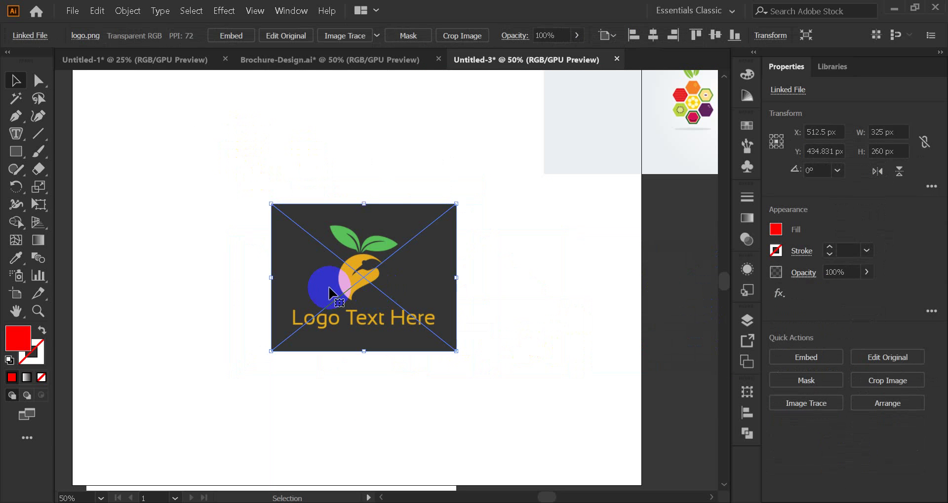
{"action": "scroll", "coordinate": [332, 289], "scroll_direction": "up", "scroll_amount": 2}
{"action": "scroll", "coordinate": [335, 288], "scroll_direction": "up", "scroll_amount": 2}
{"action": "scroll", "coordinate": [452, 270], "scroll_direction": "up", "scroll_amount": 1}
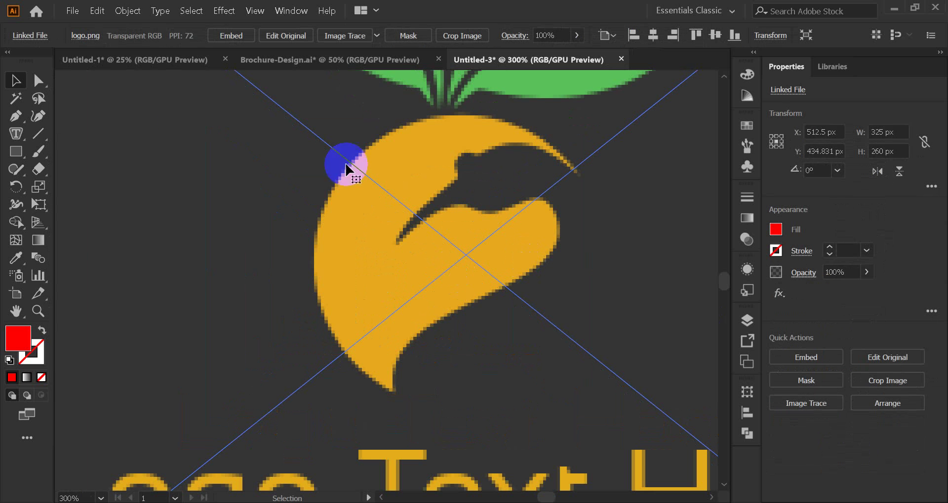
{"action": "left_click", "coordinate": [234, 37]}
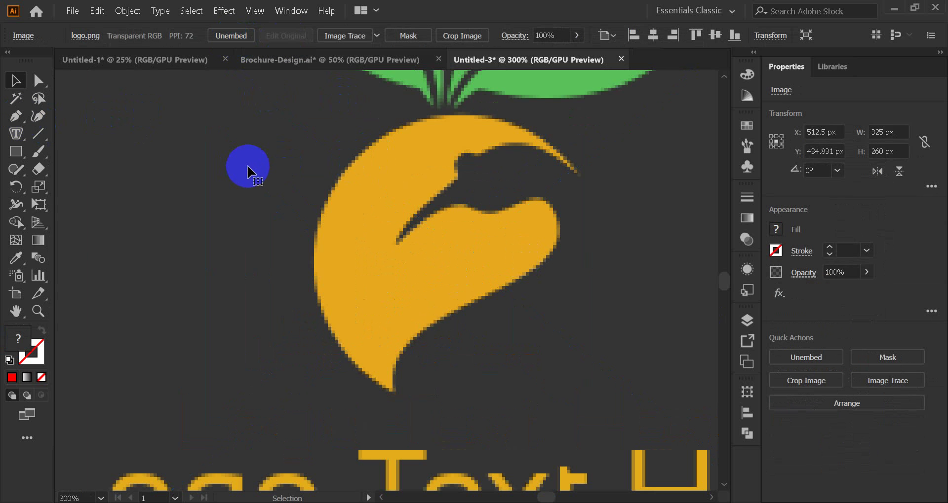
Reposition the embedded logo image to about X 573 px, Y 471 px and deselect it
{"action": "scroll", "coordinate": [248, 172], "scroll_direction": "down", "scroll_amount": 2}
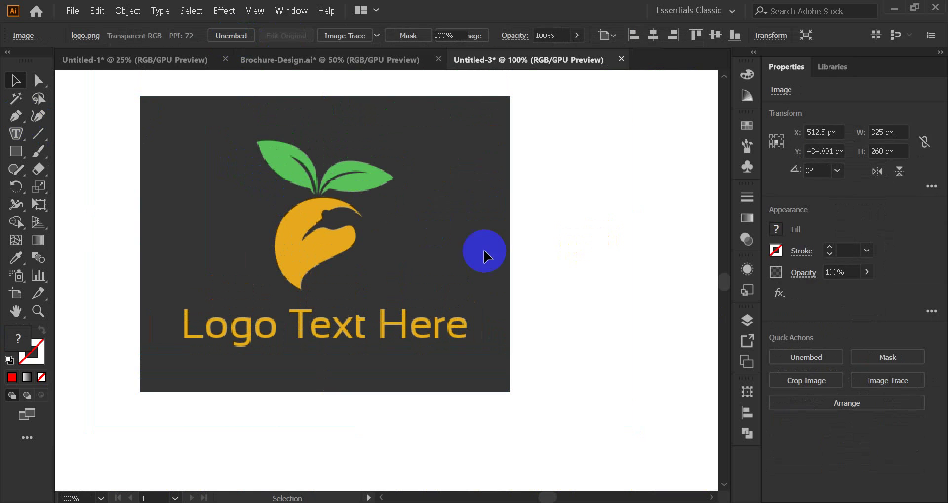
{"action": "left_click_drag", "start_coordinate": [345, 225], "coordinate": [404, 257]}
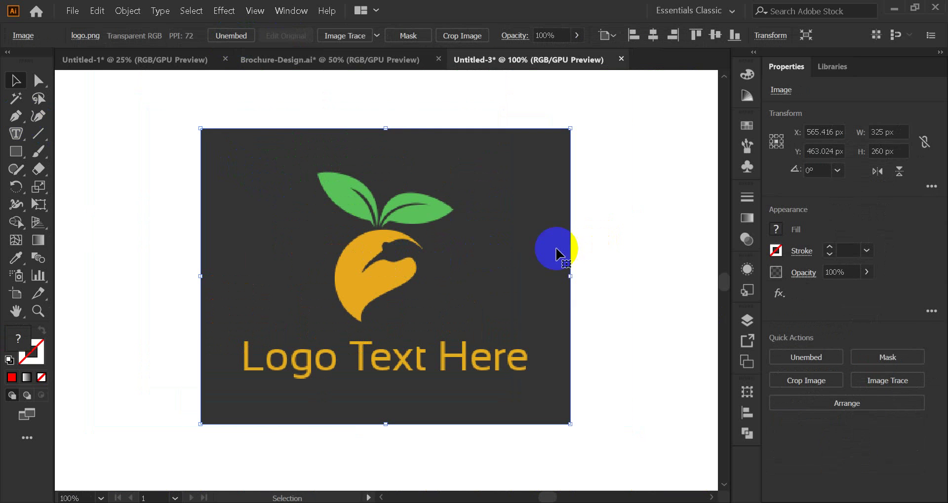
{"action": "left_click_drag", "start_coordinate": [556, 254], "coordinate": [414, 278]}
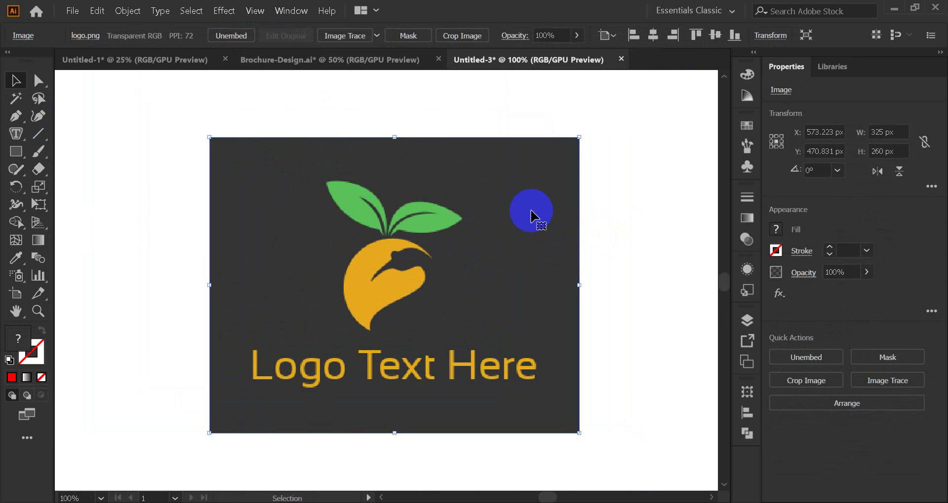
{"action": "left_click", "coordinate": [608, 199]}
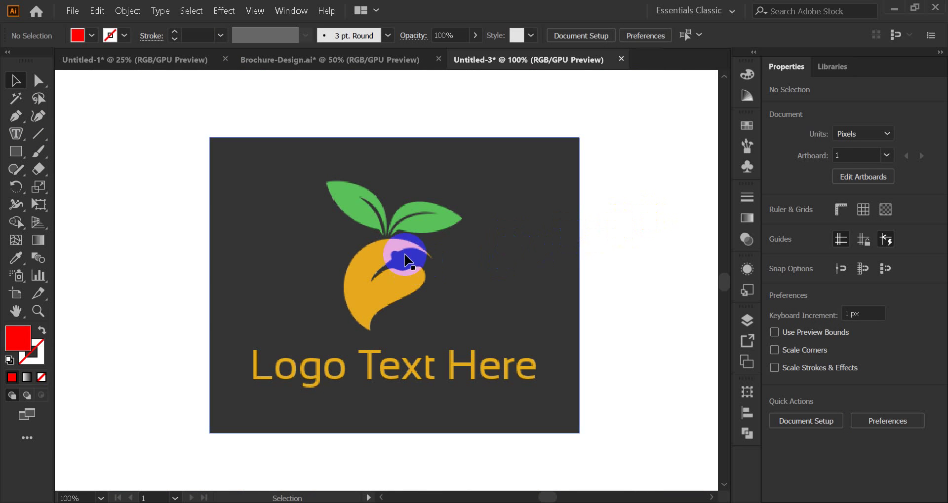
Test selecting the unlocked logo image directly and with a marquee, deselecting it each time
{"action": "left_click", "coordinate": [344, 257]}
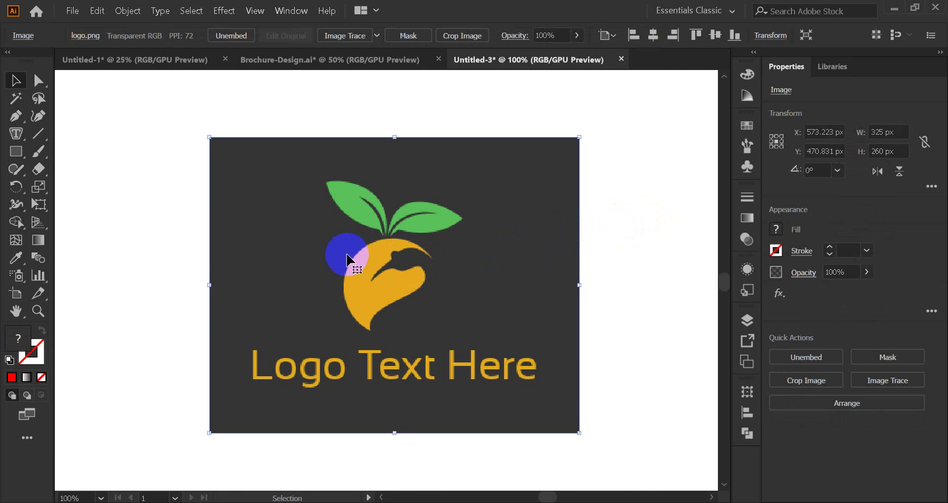
{"action": "left_click", "coordinate": [639, 245]}
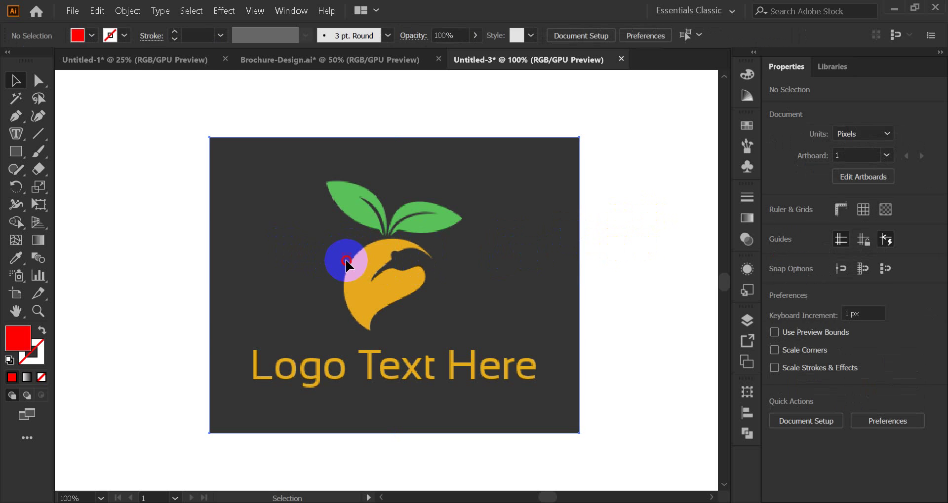
{"action": "left_click", "coordinate": [339, 259]}
{"action": "left_click", "coordinate": [176, 173]}
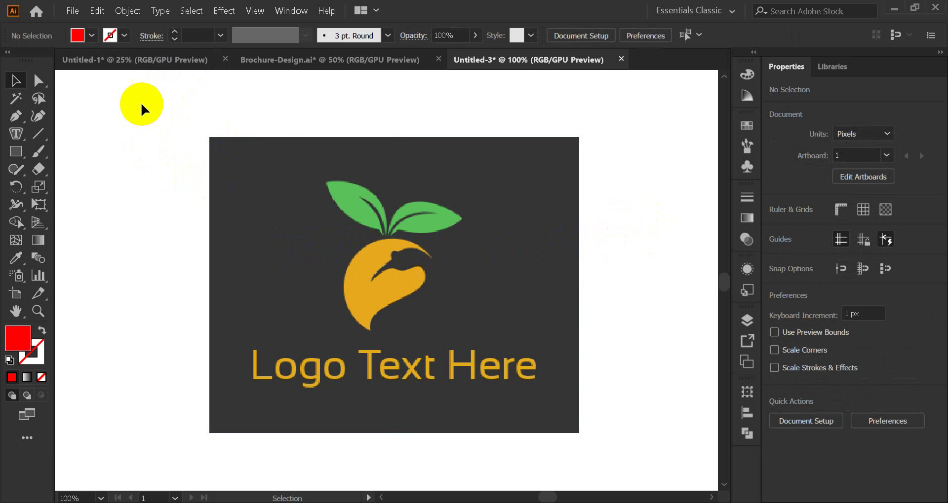
{"action": "left_click_drag", "start_coordinate": [142, 103], "coordinate": [618, 403]}
{"action": "left_click", "coordinate": [501, 249]}
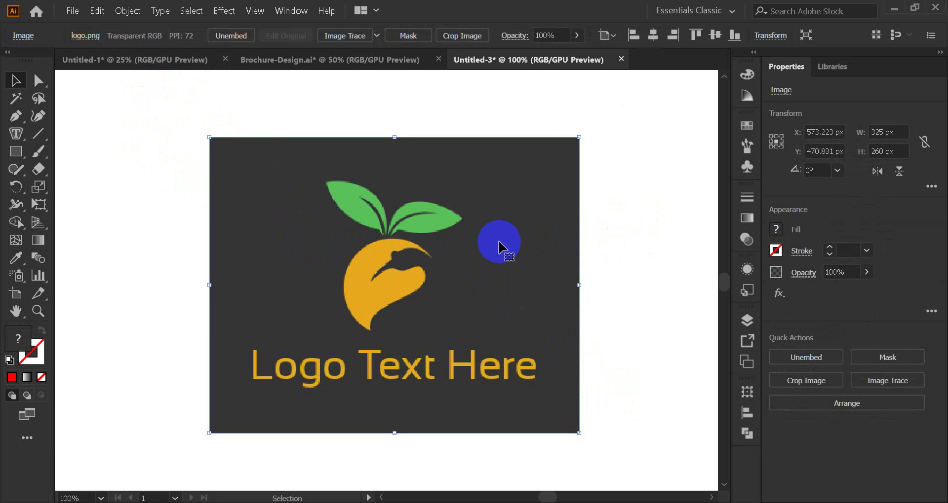
{"action": "left_click", "coordinate": [605, 247]}
Select the embedded logo image and lock it in place
{"action": "left_click", "coordinate": [401, 264]}
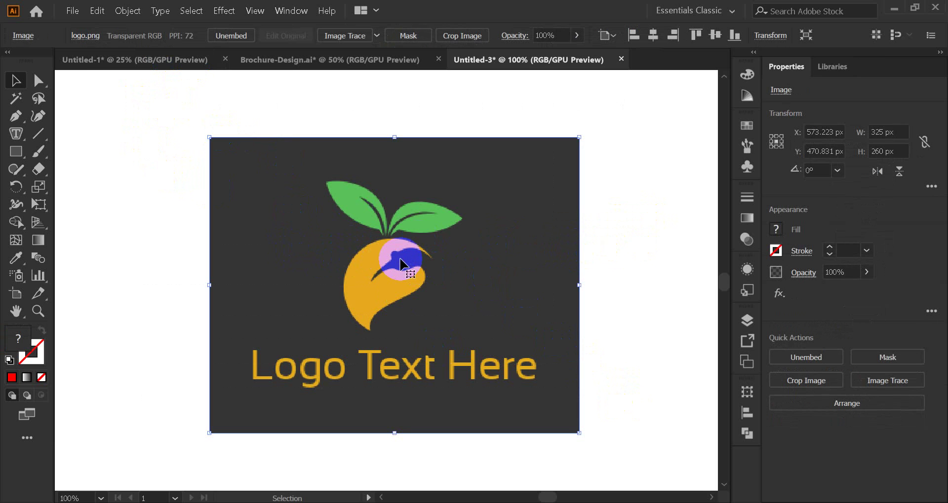
{"action": "left_click", "coordinate": [127, 11]}
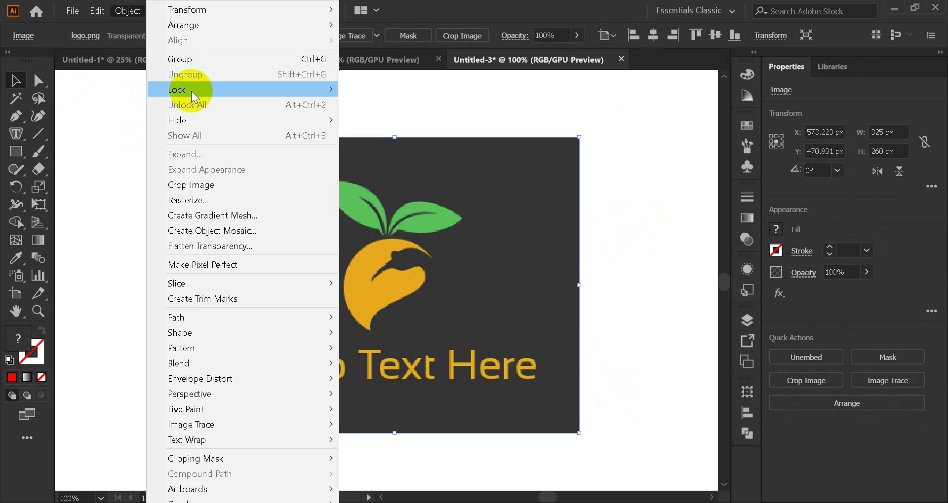
{"action": "mouse_move", "coordinate": [195, 95]}
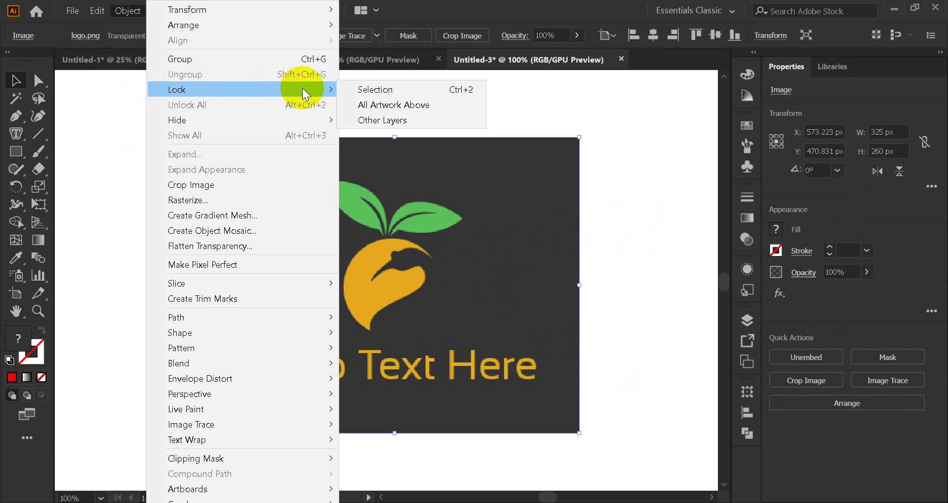
{"action": "left_click", "coordinate": [386, 89]}
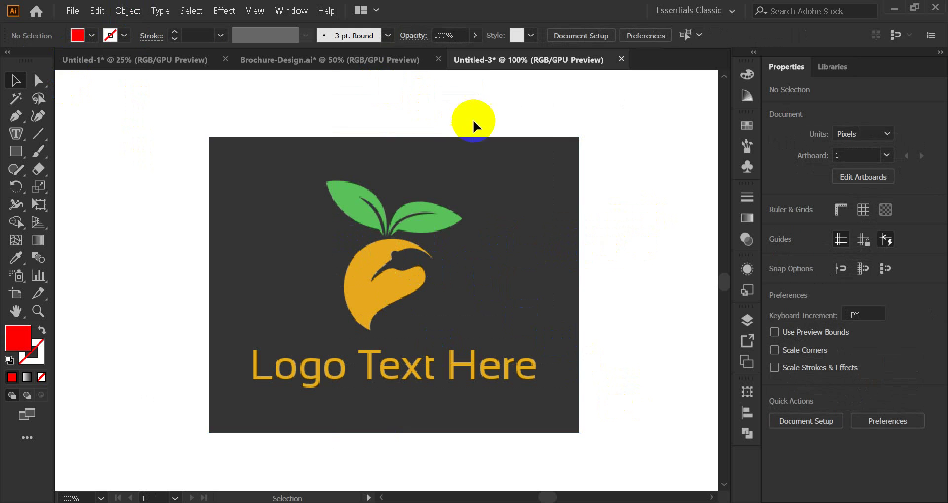
Test the lock by attempting to select the logo image directly and with a marquee around it
{"action": "left_click", "coordinate": [260, 212]}
{"action": "left_click_drag", "start_coordinate": [165, 121], "coordinate": [638, 464]}
{"action": "left_click", "coordinate": [291, 288]}
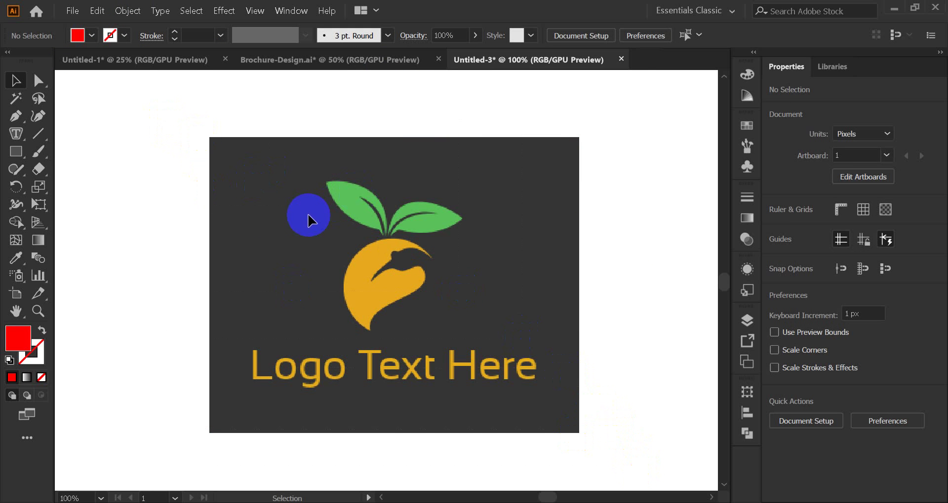
{"action": "left_click", "coordinate": [528, 442]}
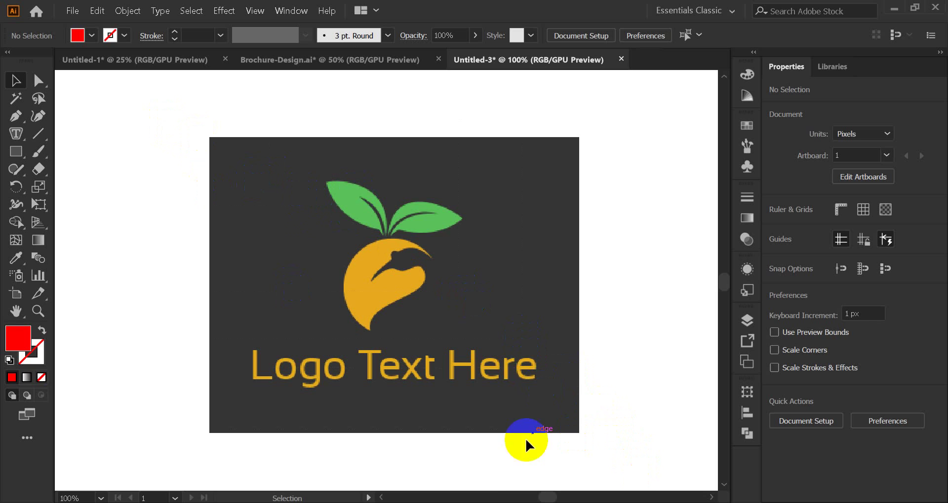
{"action": "left_click", "coordinate": [557, 446]}
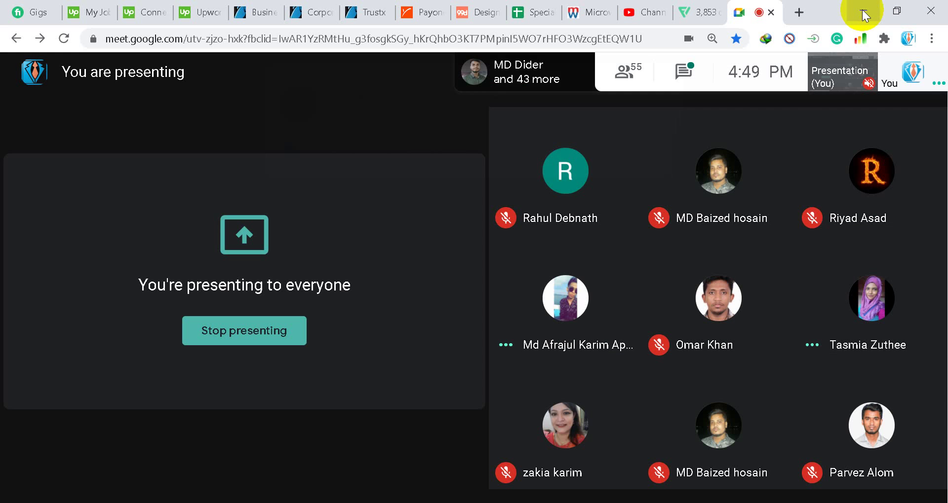
Switch back to Illustrator and unlock all locked objects in the document
{"action": "left_click", "coordinate": [862, 11]}
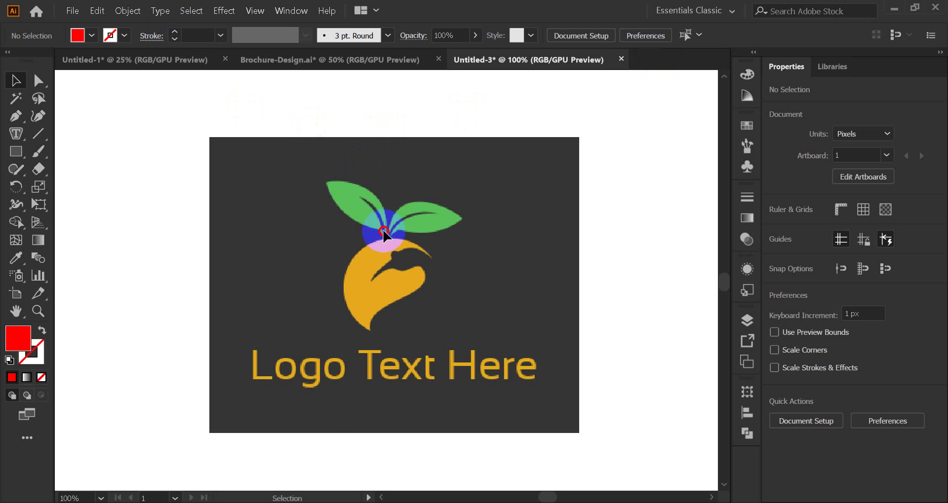
{"action": "left_click", "coordinate": [126, 10]}
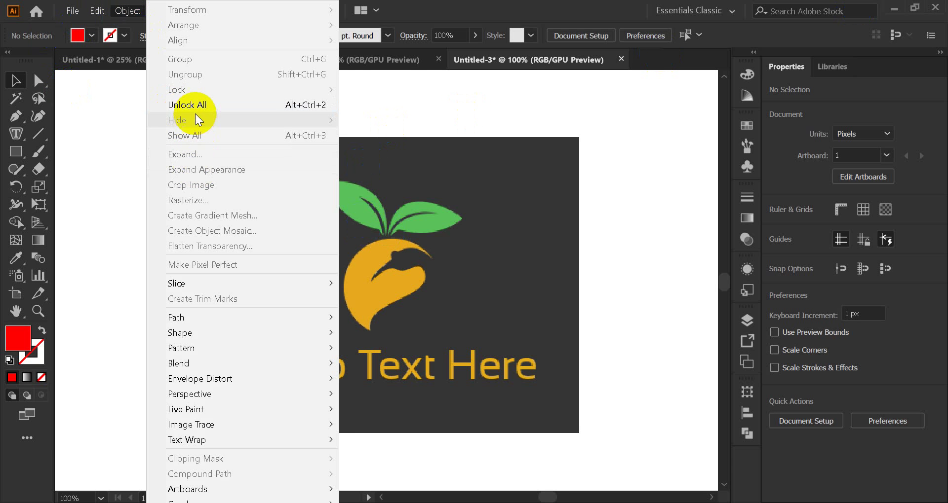
{"action": "left_click", "coordinate": [313, 104]}
{"action": "left_click", "coordinate": [506, 202]}
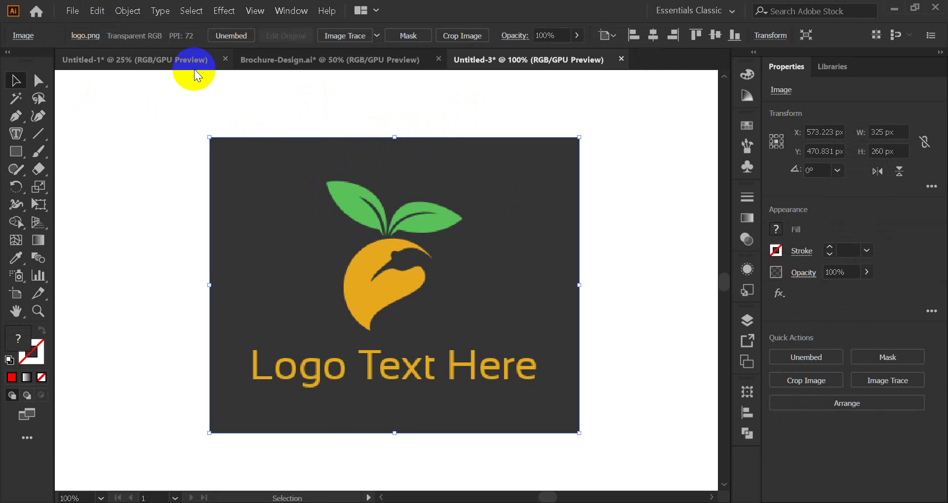
Review the object locking commands and test selecting the unlocked logo image, deselecting it each time
{"action": "left_click", "coordinate": [128, 10]}
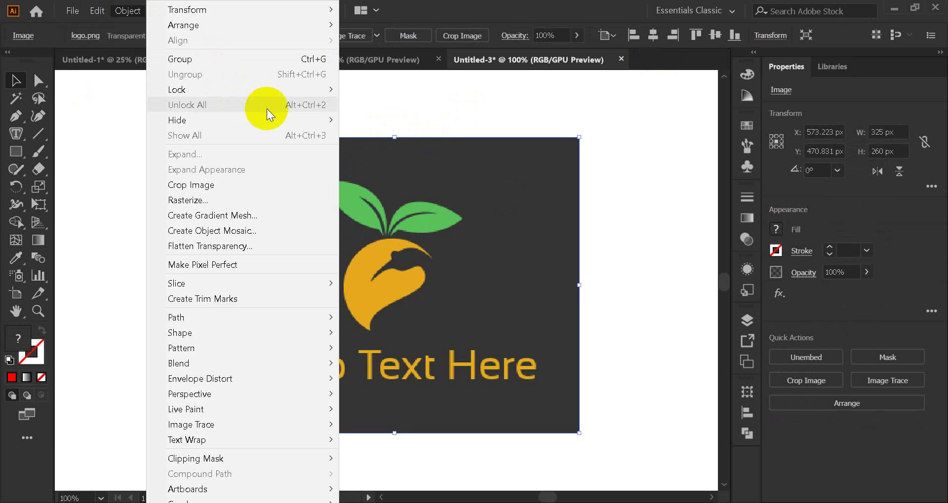
{"action": "left_click", "coordinate": [435, 110]}
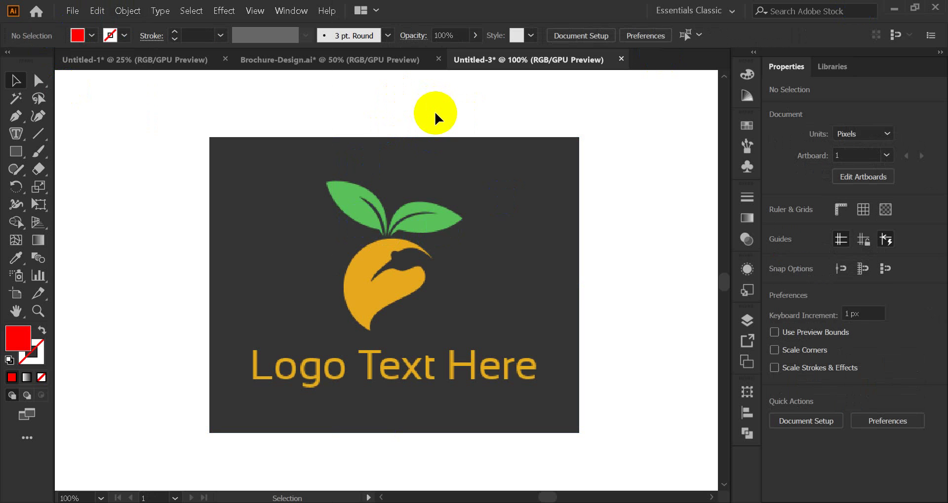
{"action": "left_click", "coordinate": [444, 169]}
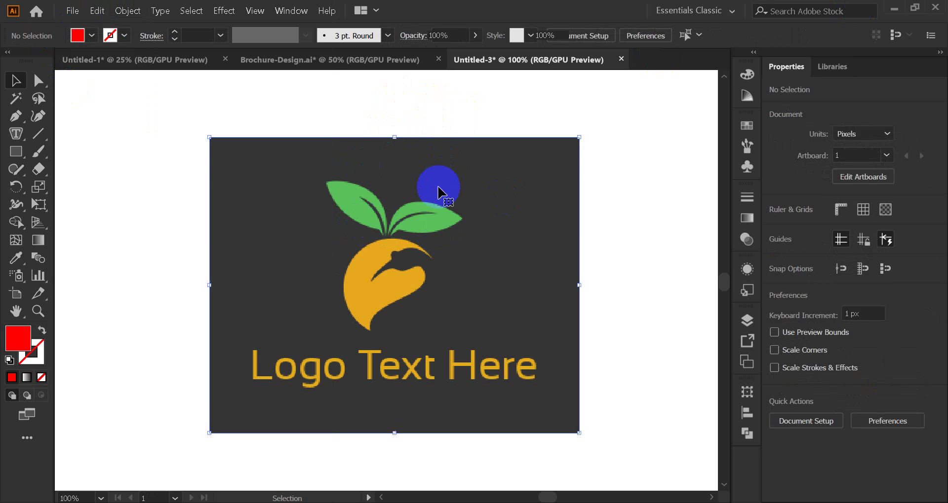
{"action": "left_click", "coordinate": [122, 197]}
{"action": "left_click", "coordinate": [333, 216]}
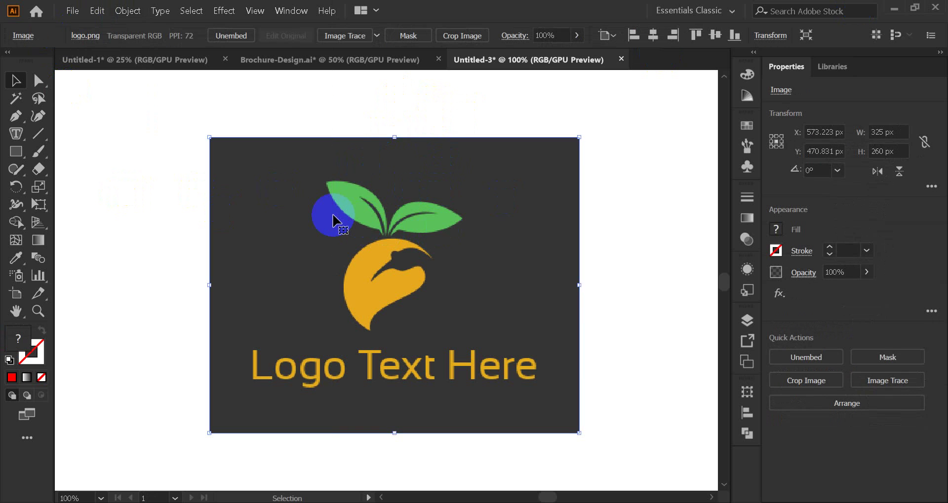
{"action": "key", "text": "ctrl+shift+a"}
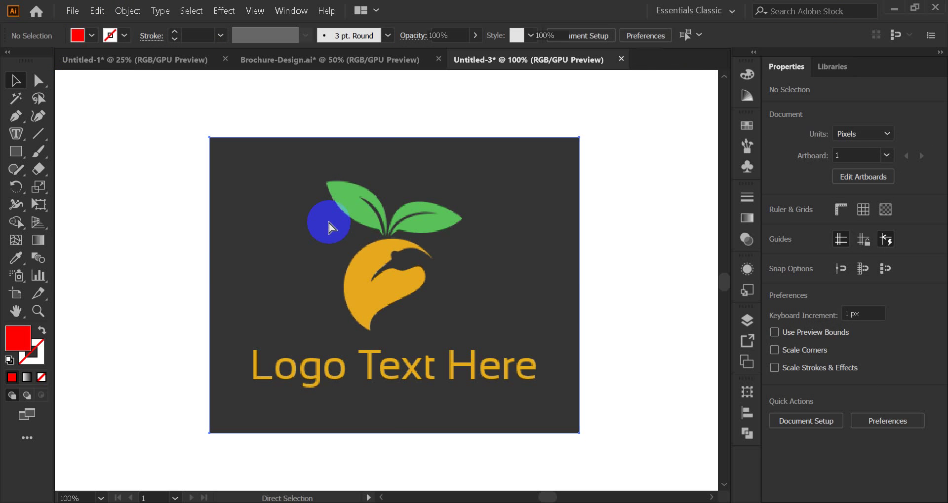
{"action": "left_click", "coordinate": [329, 222]}
{"action": "left_click", "coordinate": [159, 238]}
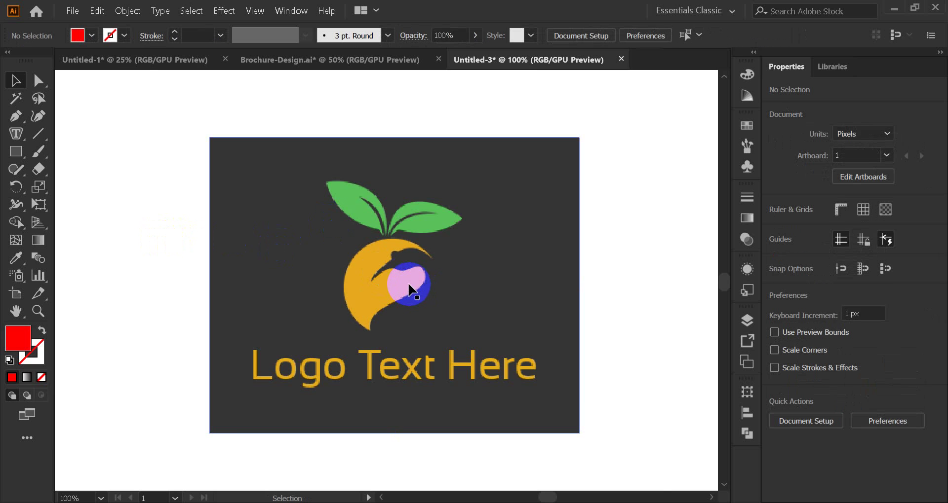
Reselect the embedded logo image and lock the selection again as the tracing reference
{"action": "scroll", "coordinate": [405, 283], "scroll_direction": "up", "scroll_amount": 4}
{"action": "scroll", "coordinate": [404, 284], "scroll_direction": "down", "scroll_amount": 2}
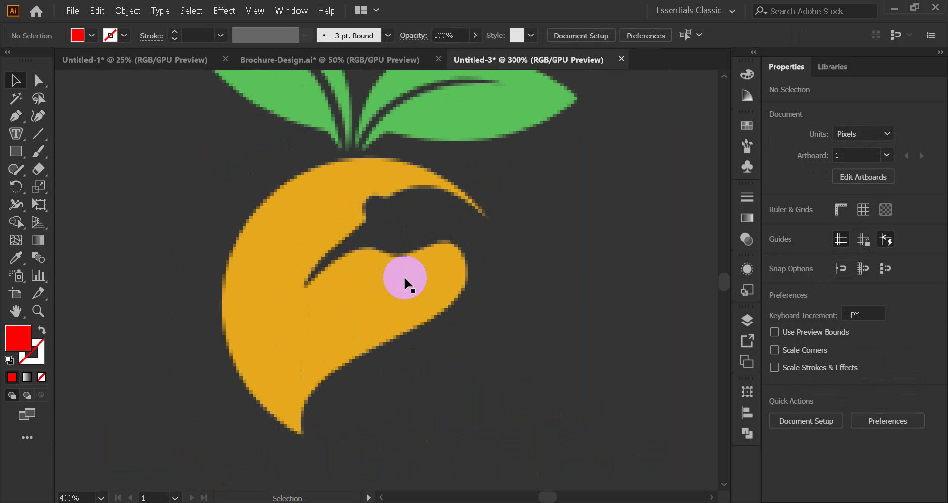
{"action": "scroll", "coordinate": [405, 284], "scroll_direction": "down", "scroll_amount": 1}
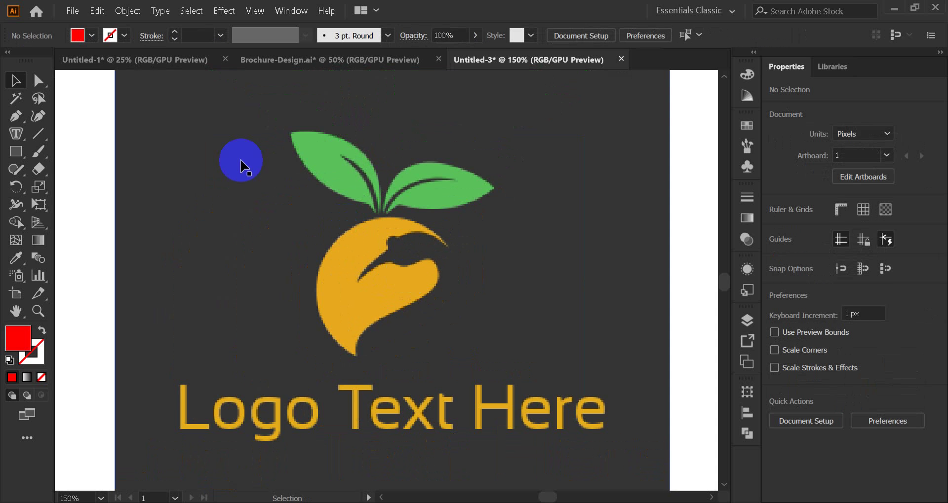
{"action": "left_click", "coordinate": [130, 12]}
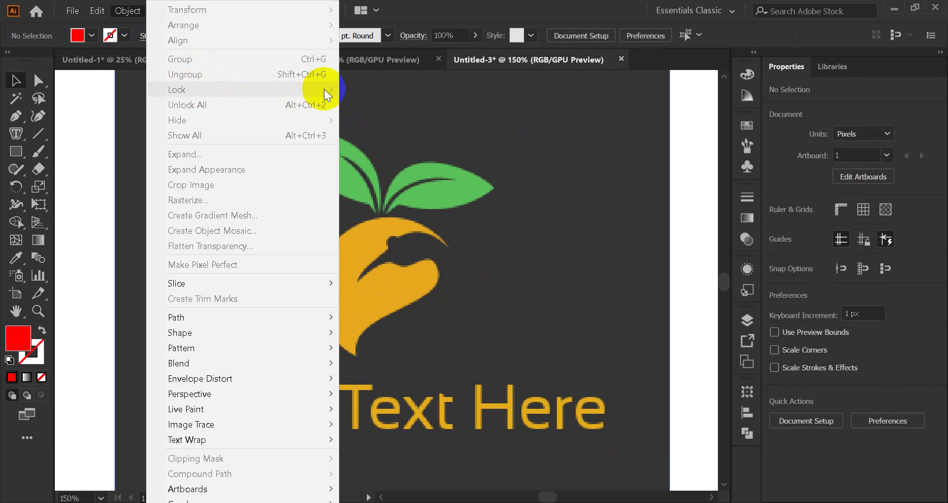
{"action": "left_click", "coordinate": [586, 191]}
{"action": "left_click", "coordinate": [507, 201]}
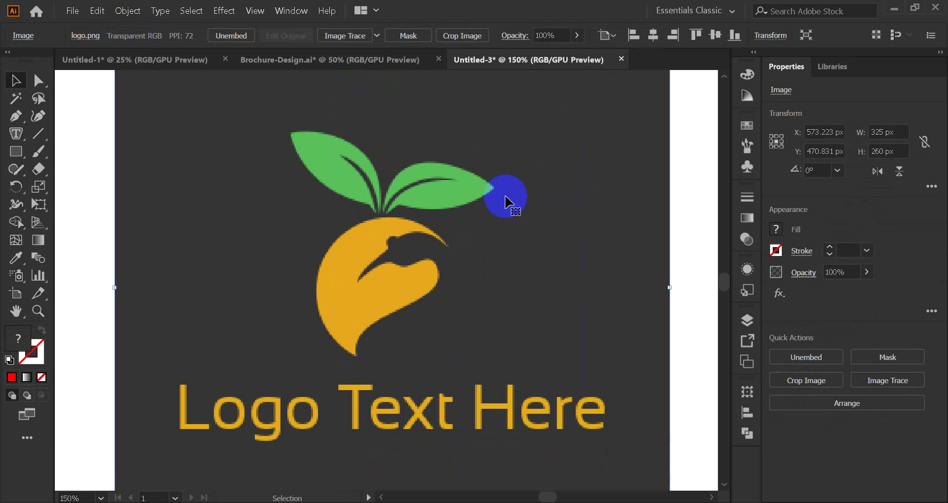
{"action": "left_click", "coordinate": [129, 11]}
{"action": "mouse_move", "coordinate": [247, 89]}
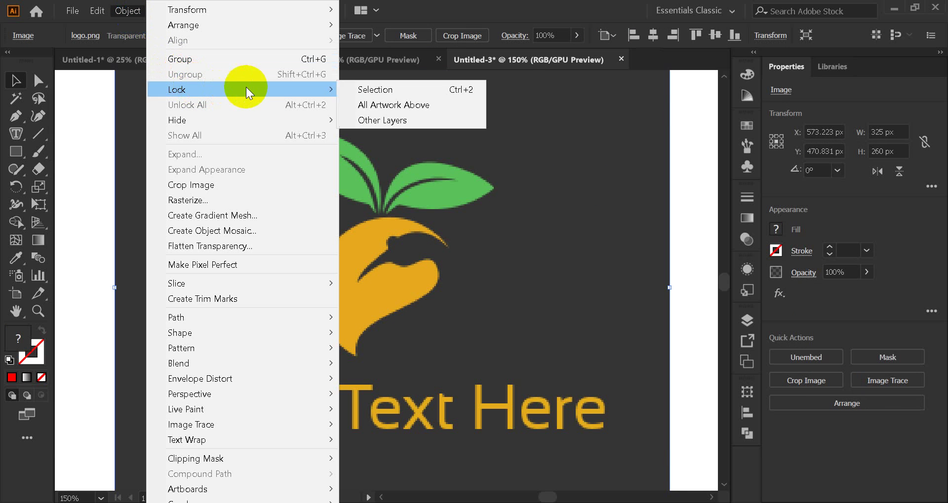
{"action": "left_click", "coordinate": [455, 91]}
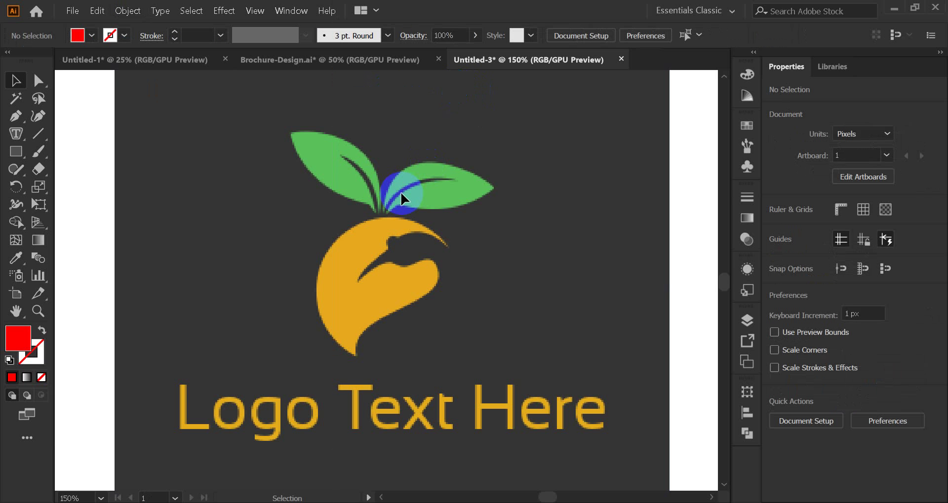
Trace the rounded fingertip of the orange hand with the Pen tool as a red-filled shape of curved segments and deselect it
{"action": "scroll", "coordinate": [399, 189], "scroll_direction": "down", "scroll_amount": 5}
{"action": "scroll", "coordinate": [399, 189], "scroll_direction": "up", "scroll_amount": 8}
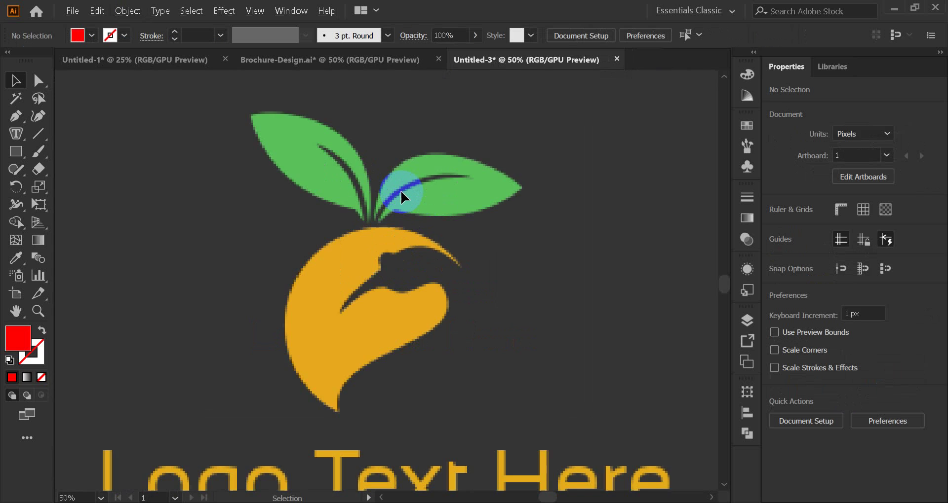
{"action": "scroll", "coordinate": [401, 191], "scroll_direction": "down", "scroll_amount": 2}
{"action": "scroll", "coordinate": [420, 297], "scroll_direction": "up", "scroll_amount": 3}
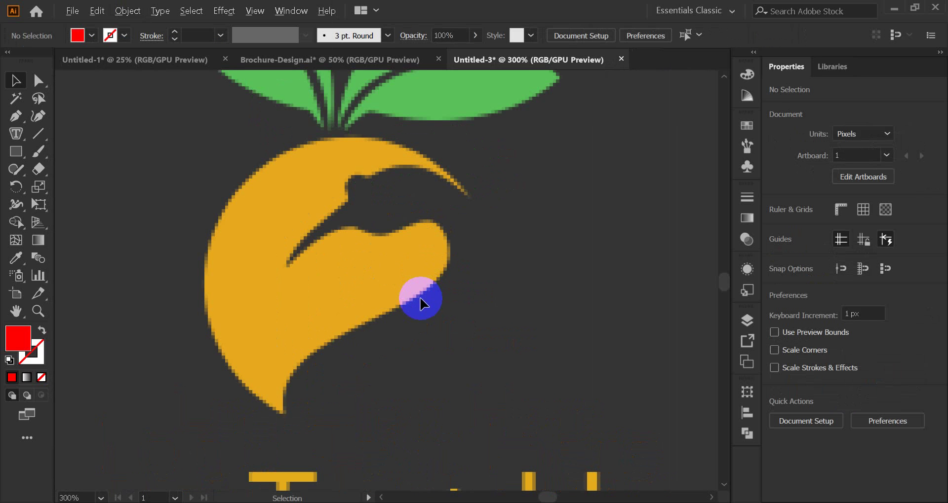
{"action": "left_click", "coordinate": [18, 118]}
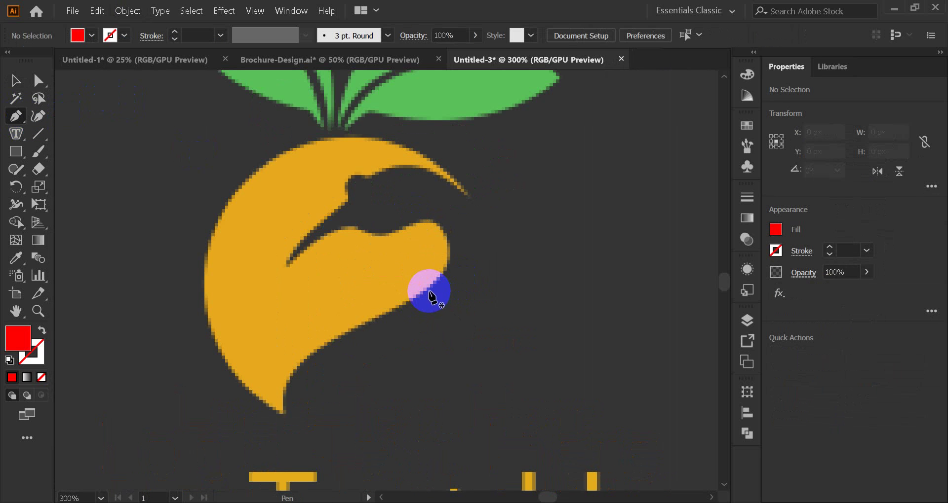
{"action": "left_click_drag", "start_coordinate": [429, 291], "coordinate": [421, 181]}
{"action": "left_click", "coordinate": [441, 228]}
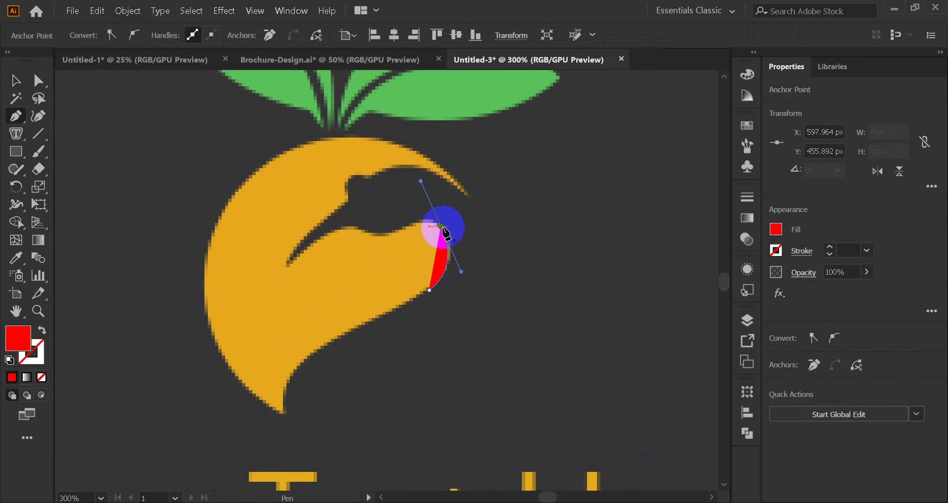
{"action": "left_click", "coordinate": [383, 239]}
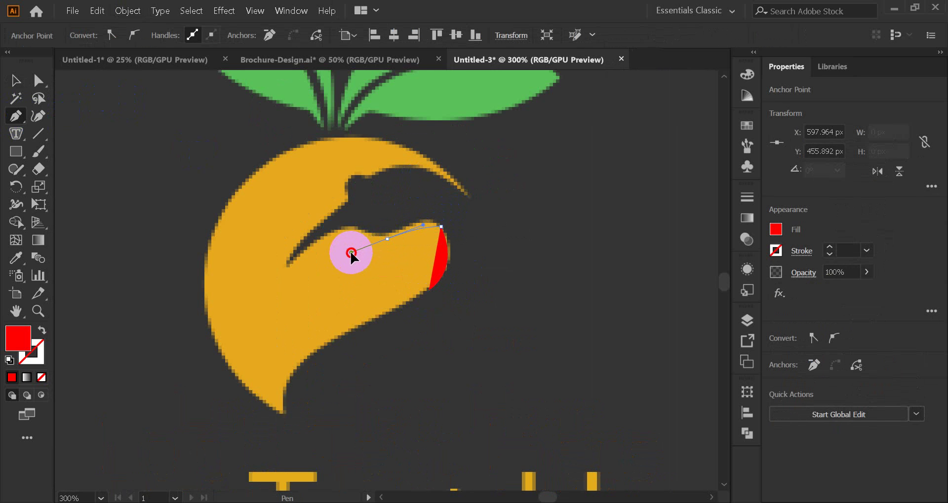
{"action": "left_click_drag", "start_coordinate": [346, 268], "coordinate": [354, 263]}
{"action": "left_click", "coordinate": [15, 81]}
{"action": "left_click", "coordinate": [182, 199]}
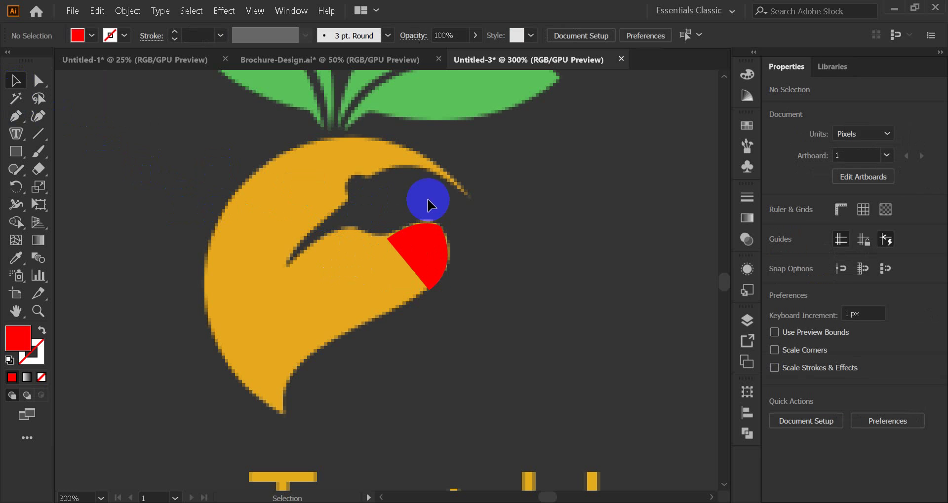
Move the red traced shape beside the hand to about X 613 px, Y 468 px and examine its upper-right corner up close
{"action": "left_click_drag", "start_coordinate": [434, 258], "coordinate": [509, 271]}
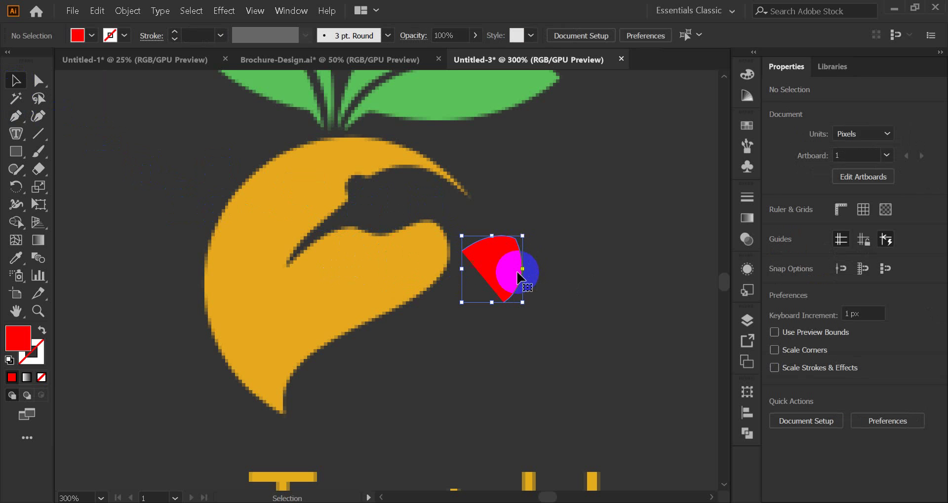
{"action": "scroll", "coordinate": [556, 245], "scroll_direction": "up", "scroll_amount": 4}
{"action": "scroll", "coordinate": [236, 205], "scroll_direction": "down", "scroll_amount": 1}
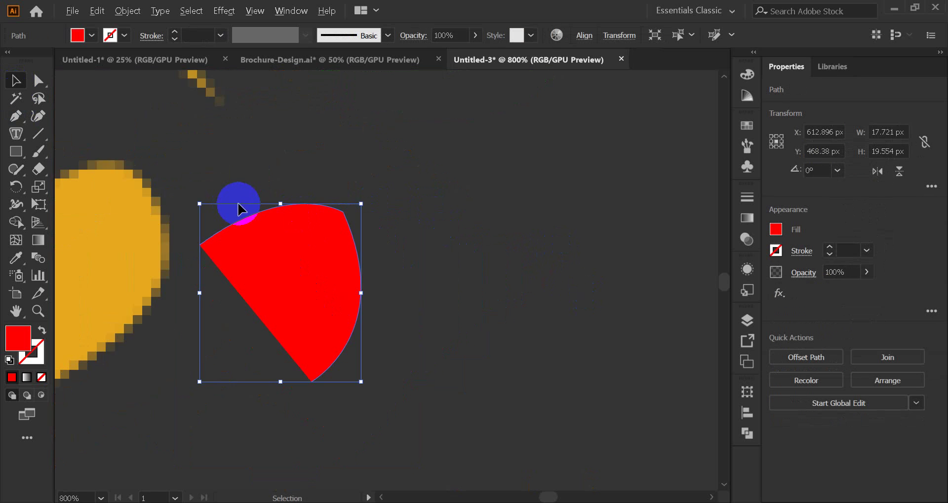
{"action": "left_click", "coordinate": [149, 143]}
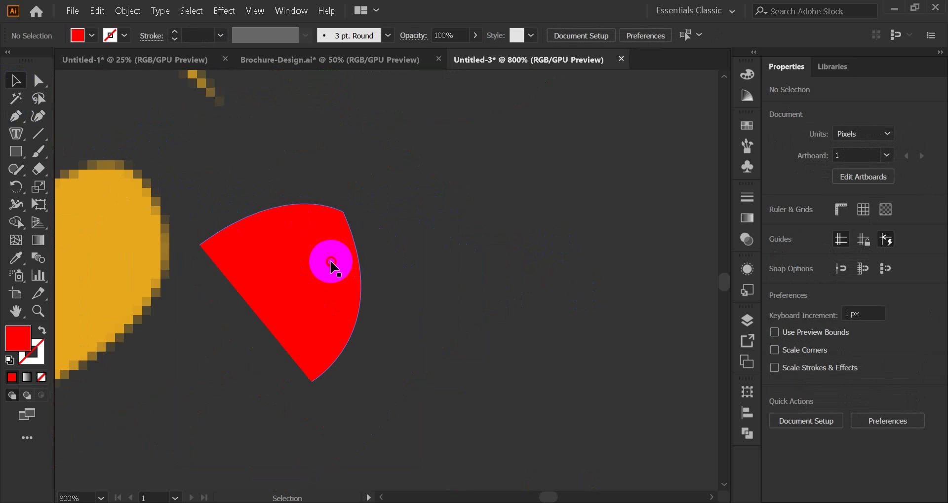
{"action": "left_click", "coordinate": [337, 255]}
{"action": "scroll", "coordinate": [335, 242], "scroll_direction": "up", "scroll_amount": 1}
{"action": "scroll", "coordinate": [336, 237], "scroll_direction": "up", "scroll_amount": 1}
{"action": "left_click", "coordinate": [490, 206]}
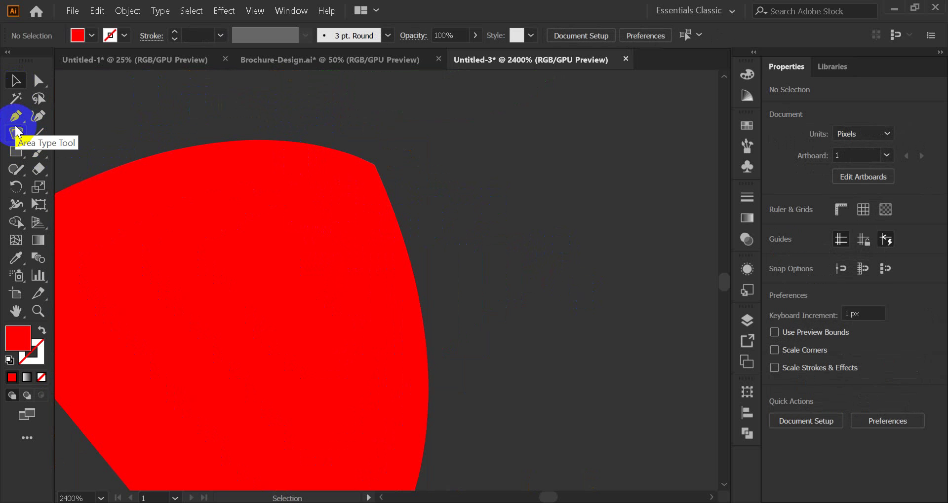
{"action": "scroll", "coordinate": [118, 202], "scroll_direction": "down", "scroll_amount": 3}
{"action": "left_click_drag", "start_coordinate": [119, 207], "coordinate": [362, 248]}
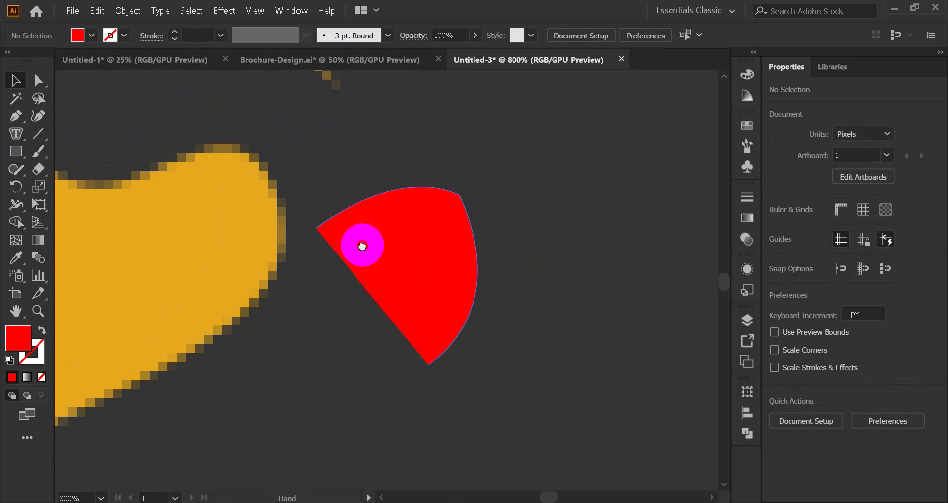
Try a curved Pen path across the orange hand's fingertip and delete it
{"action": "left_click", "coordinate": [17, 116]}
{"action": "left_click", "coordinate": [170, 163]}
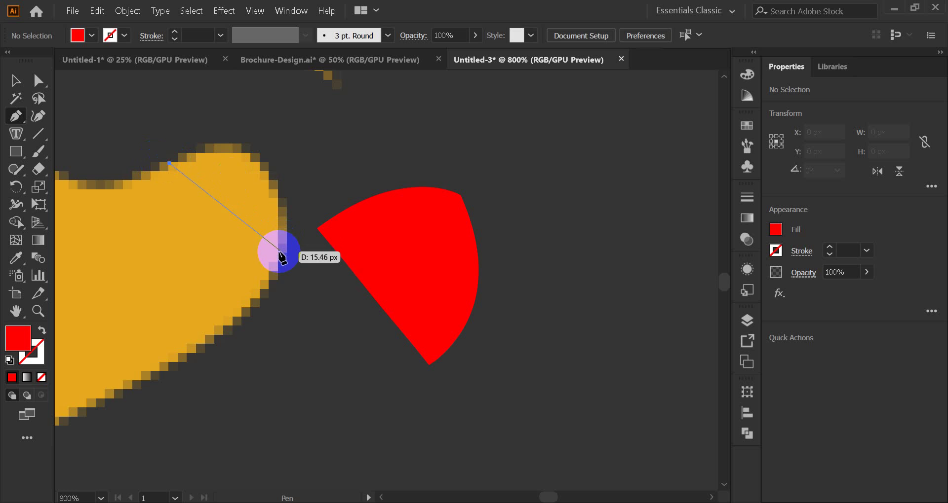
{"action": "left_click_drag", "start_coordinate": [280, 252], "coordinate": [302, 237]}
{"action": "key", "text": "Delete"}
{"action": "left_click", "coordinate": [17, 81]}
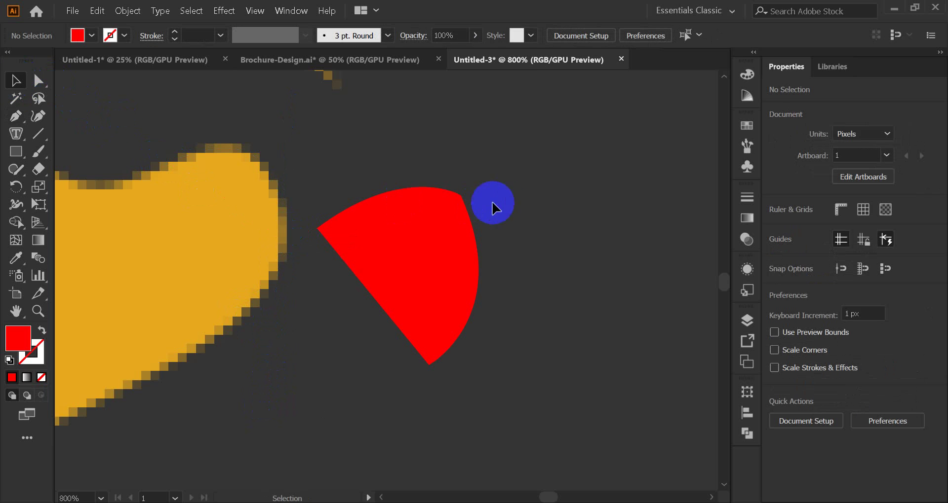
Try a Pen curve rounding the red shape's upper-right corner, from its top edge to its right edge, and clear it
{"action": "left_click", "coordinate": [449, 204], "text": "ctrl"}
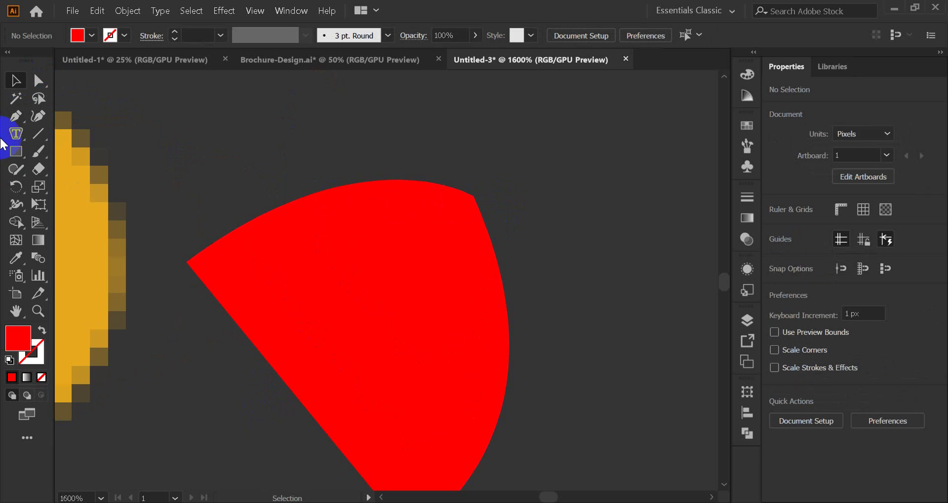
{"action": "left_click", "coordinate": [15, 116]}
{"action": "left_click", "coordinate": [482, 229], "text": "ctrl"}
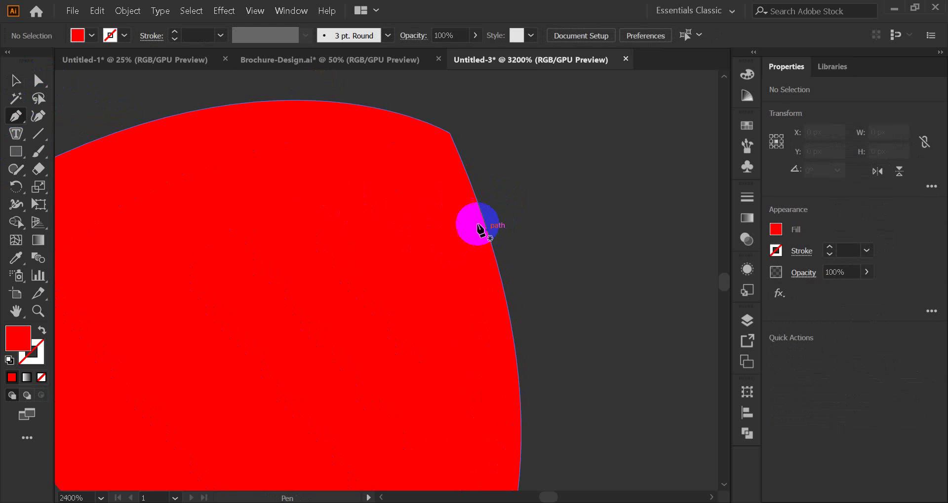
{"action": "left_click", "coordinate": [304, 115], "text": "ctrl+alt"}
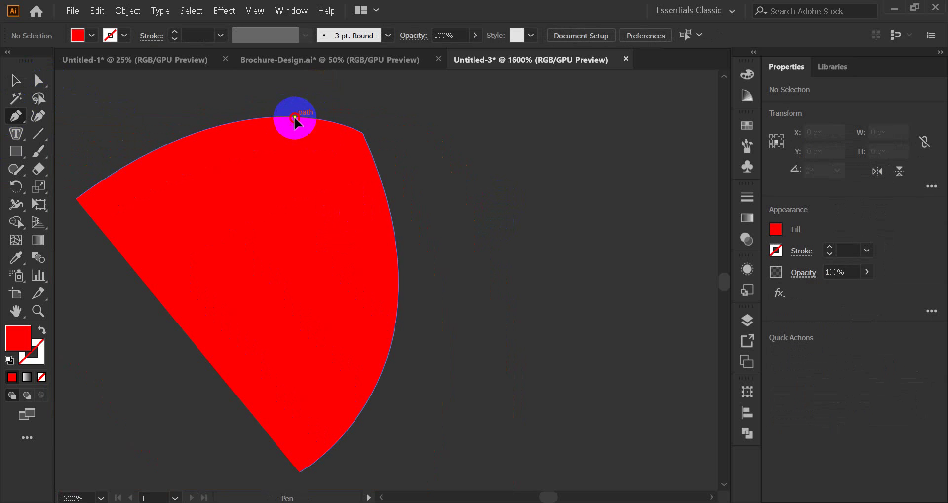
{"action": "left_click", "coordinate": [295, 117]}
{"action": "left_click_drag", "start_coordinate": [390, 207], "coordinate": [409, 314]}
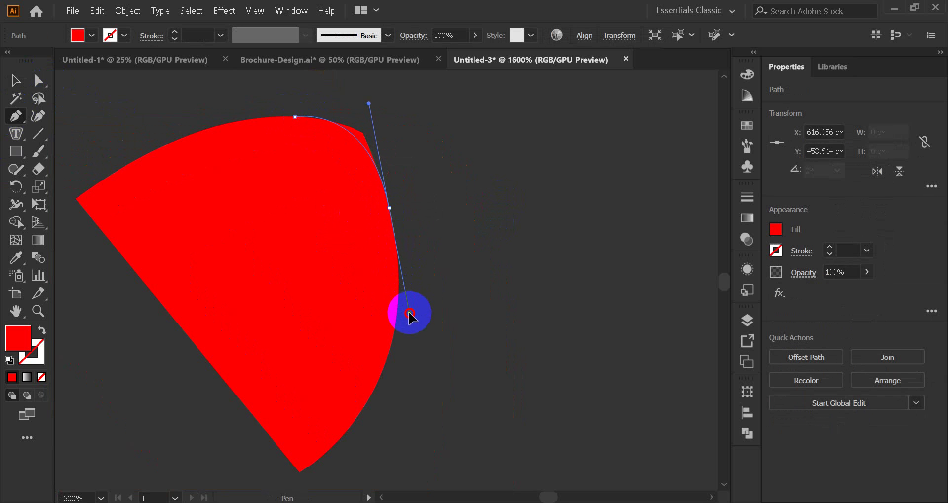
{"action": "left_click_drag", "start_coordinate": [409, 314], "coordinate": [409, 314]}
{"action": "left_click", "coordinate": [295, 117]}
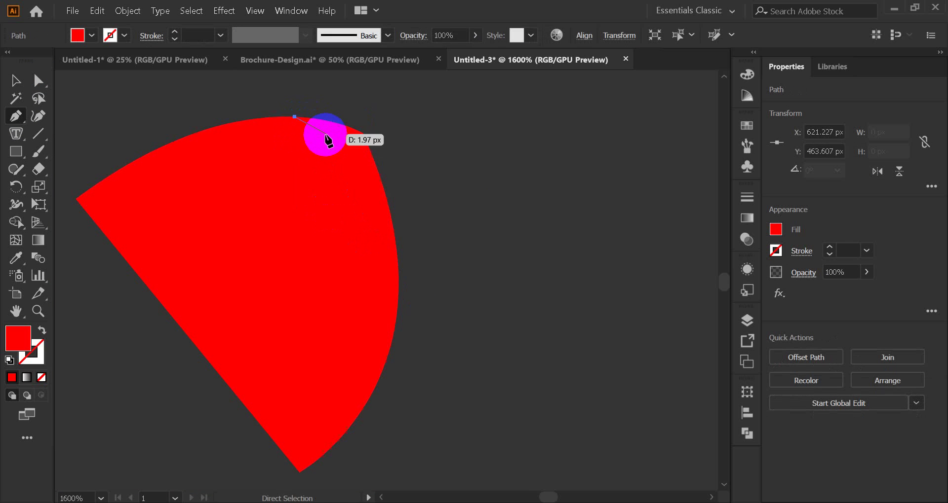
{"action": "left_click", "coordinate": [298, 132], "text": "ctrl"}
{"action": "key", "text": "ctrl+shift+a"}
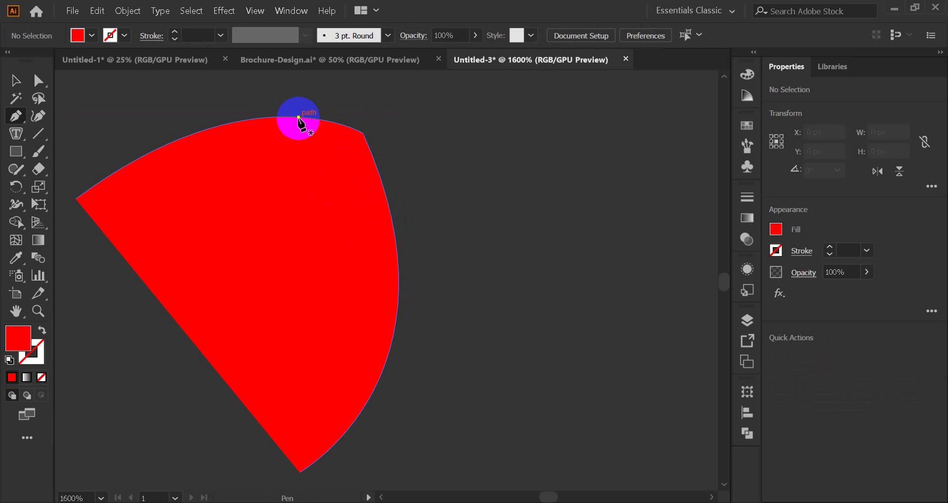
Draw a closed Pen shape curving smoothly from the red shape's top edge to its right edge and enclosing its sharp upper-right corner
{"action": "left_click", "coordinate": [297, 117]}
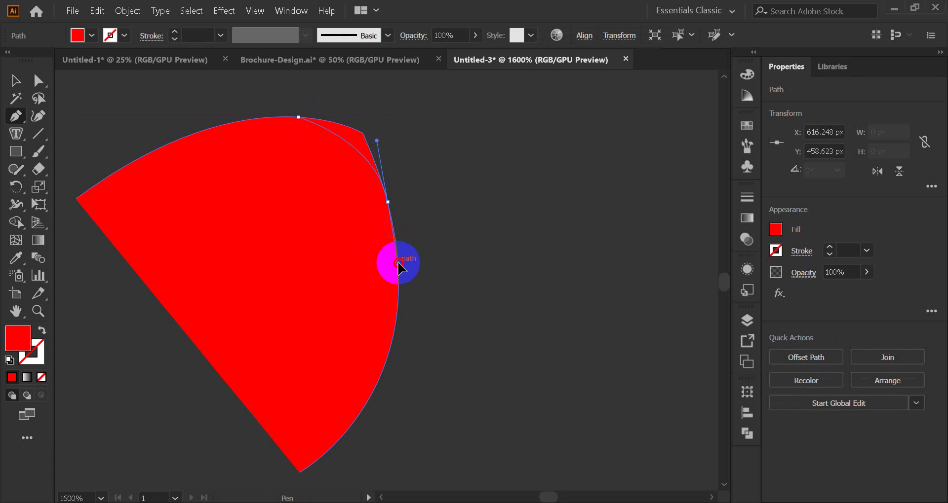
{"action": "left_click_drag", "start_coordinate": [399, 274], "coordinate": [404, 299]}
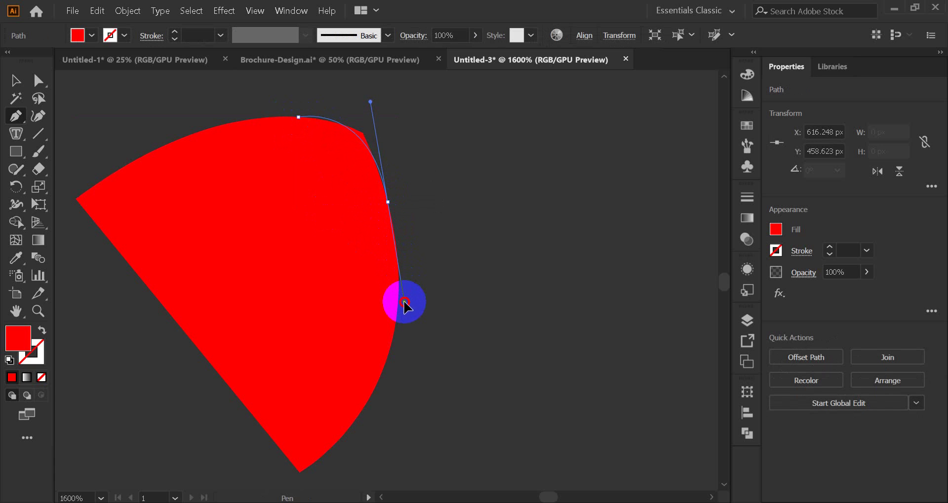
{"action": "mouse_move", "coordinate": [404, 302]}
{"action": "left_mouse_down"}
{"action": "mouse_move", "coordinate": [393, 291]}
{"action": "mouse_move", "coordinate": [402, 299]}
{"action": "left_mouse_up"}
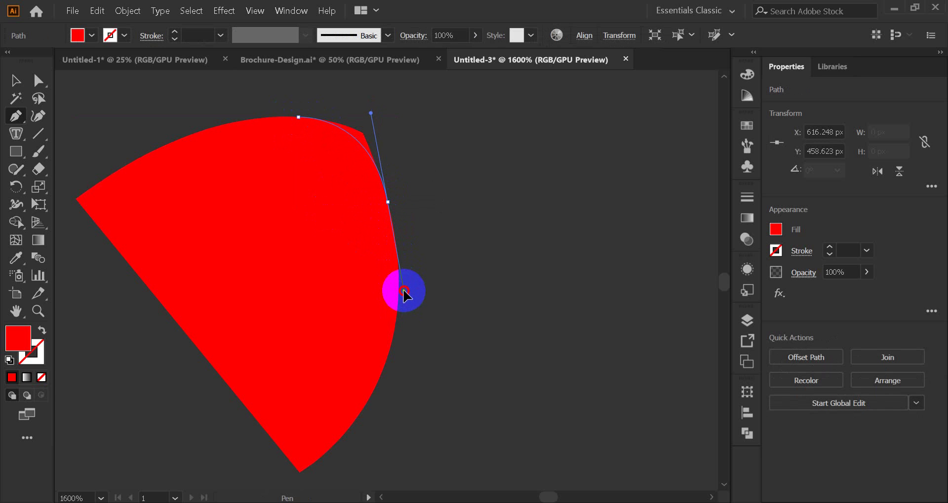
{"action": "left_click_drag", "start_coordinate": [406, 292], "coordinate": [406, 291]}
{"action": "left_click_drag", "start_coordinate": [389, 202], "coordinate": [388, 202]}
{"action": "left_click", "coordinate": [457, 139]}
{"action": "left_click", "coordinate": [384, 99]}
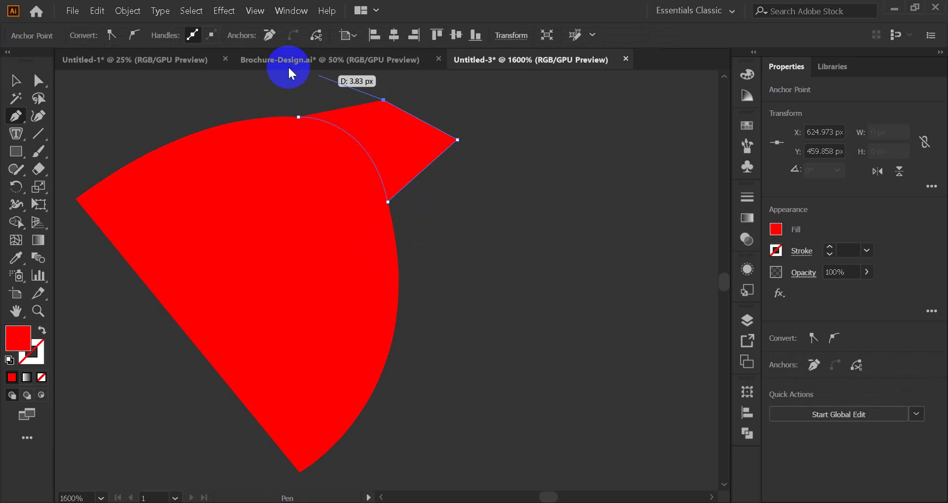
Divide the traced red shape and the overlapping corner shape with Pathfinder, and ungroup the resulting pieces
{"action": "left_click", "coordinate": [17, 79]}
{"action": "mouse_move", "coordinate": [227, 98]}
{"action": "left_mouse_down"}
{"action": "mouse_move", "coordinate": [369, 173]}
{"action": "mouse_move", "coordinate": [414, 225]}
{"action": "left_mouse_up"}
{"action": "left_click", "coordinate": [745, 433]}
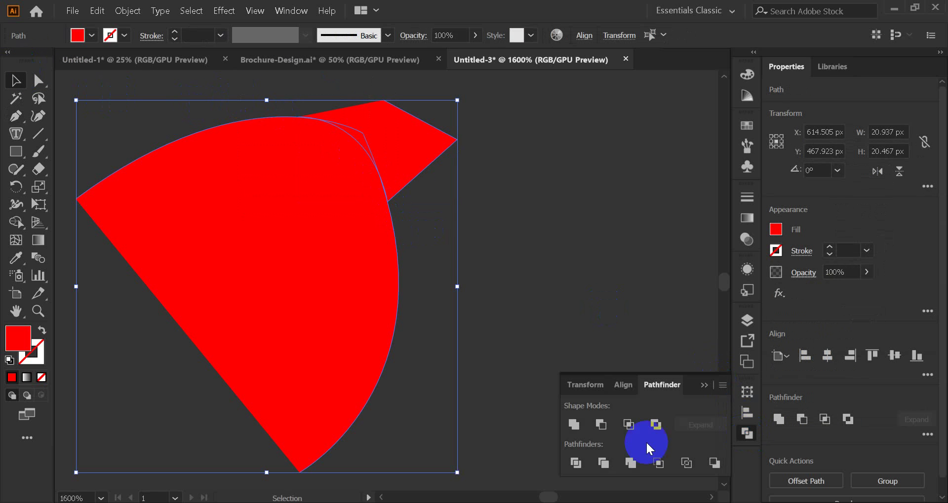
{"action": "left_click", "coordinate": [585, 463]}
{"action": "right_click", "coordinate": [365, 147]}
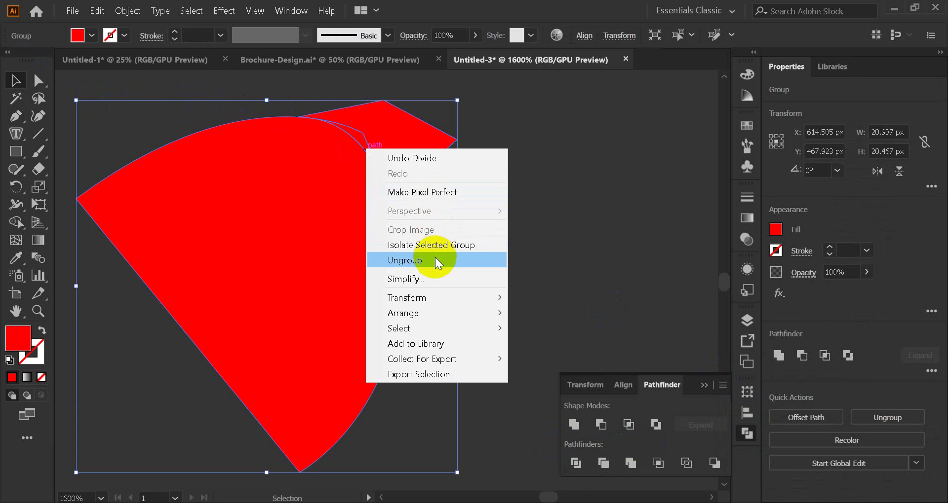
{"action": "left_click", "coordinate": [434, 257]}
Delete the divided pieces outside the rounding curve, including the sliver at the sharp corner
{"action": "left_click", "coordinate": [520, 174]}
{"action": "left_click", "coordinate": [401, 164]}
{"action": "key", "text": "Delete"}
{"action": "left_click", "coordinate": [363, 138]}
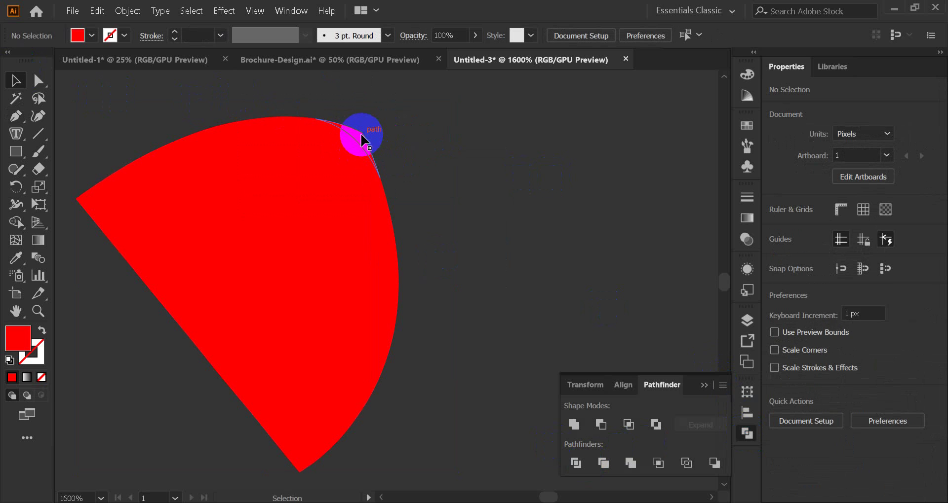
{"action": "key", "text": "Delete"}
Examine the red shape's rounded corner up close and compare it with the orange hand's fingertip
{"action": "scroll", "coordinate": [267, 240], "scroll_direction": "up", "scroll_amount": 2}
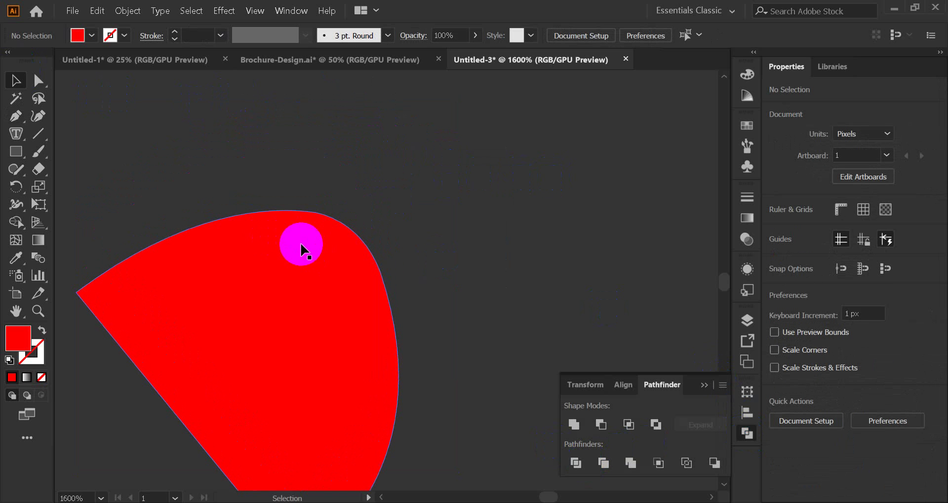
{"action": "scroll", "coordinate": [303, 249], "scroll_direction": "down", "scroll_amount": 1}
{"action": "scroll", "coordinate": [299, 246], "scroll_direction": "down", "scroll_amount": 2}
{"action": "scroll", "coordinate": [322, 248], "scroll_direction": "up", "scroll_amount": 4}
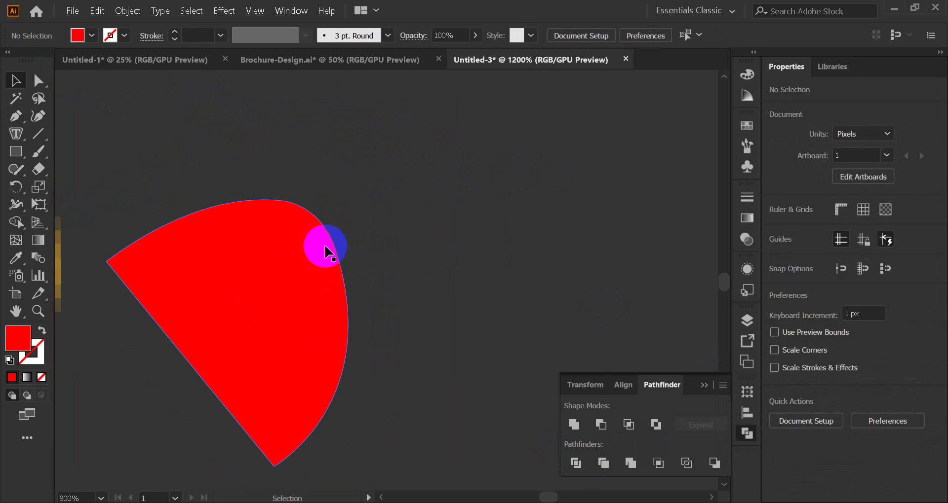
{"action": "scroll", "coordinate": [289, 227], "scroll_direction": "down", "scroll_amount": 6}
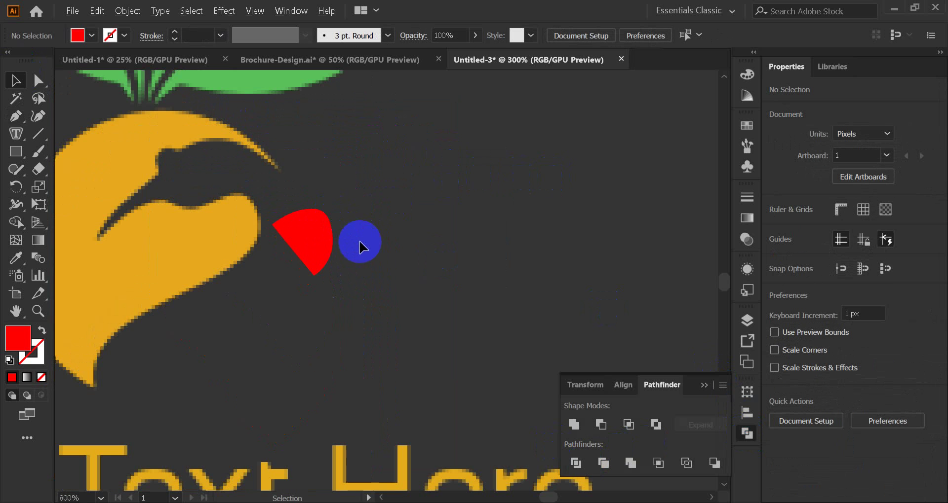
{"action": "mouse_move", "coordinate": [347, 252]}
{"action": "left_mouse_down"}
{"action": "mouse_move", "coordinate": [267, 232]}
{"action": "mouse_move", "coordinate": [346, 240]}
{"action": "left_mouse_up"}
{"action": "scroll", "coordinate": [298, 226], "scroll_direction": "up", "scroll_amount": 4}
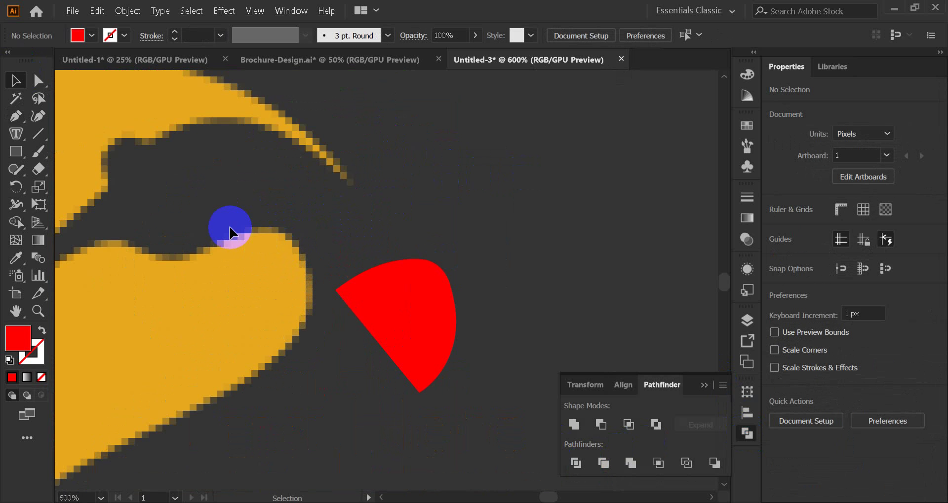
{"action": "scroll", "coordinate": [294, 249], "scroll_direction": "up", "scroll_amount": 2}
{"action": "scroll", "coordinate": [293, 250], "scroll_direction": "down", "scroll_amount": 2}
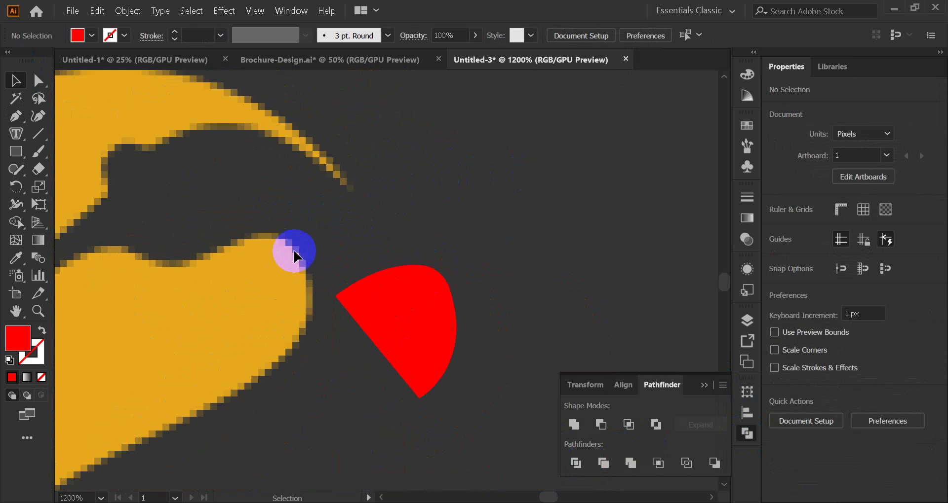
{"action": "left_click_drag", "start_coordinate": [295, 250], "coordinate": [333, 254]}
{"action": "scroll", "coordinate": [333, 255], "scroll_direction": "down", "scroll_amount": 2}
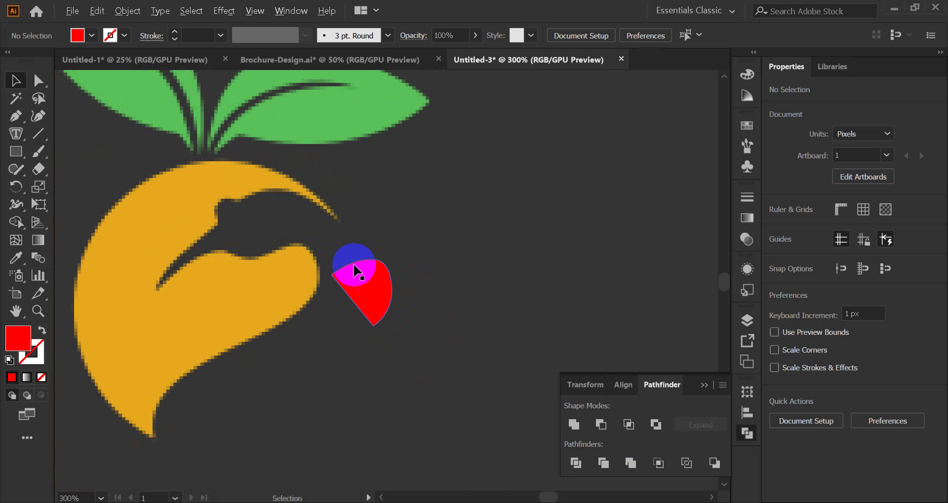
Trace the small notch on the inner edge of the orange hand with the Pen tool as a curved, red-filled shape
{"action": "left_click", "coordinate": [20, 116]}
{"action": "left_click", "coordinate": [217, 225]}
{"action": "left_click_drag", "start_coordinate": [240, 201], "coordinate": [275, 216]}
{"action": "left_click_drag", "start_coordinate": [238, 201], "coordinate": [320, 246]}
{"action": "scroll", "coordinate": [218, 206], "scroll_direction": "up", "scroll_amount": 3}
{"action": "left_click", "coordinate": [225, 197]}
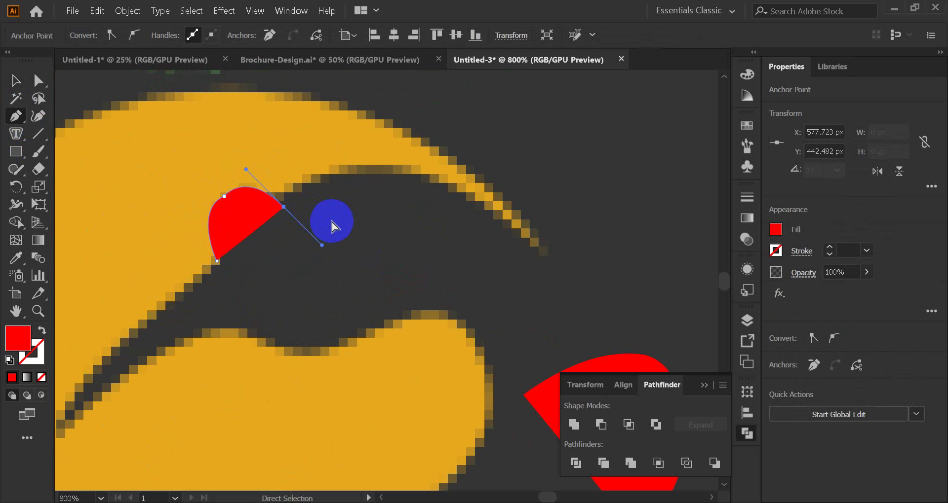
Move the small red notch shape beside the hand's pointed tip, to about X 614 px, Y 451 px, and inspect its outer curve
{"action": "left_click", "coordinate": [17, 81]}
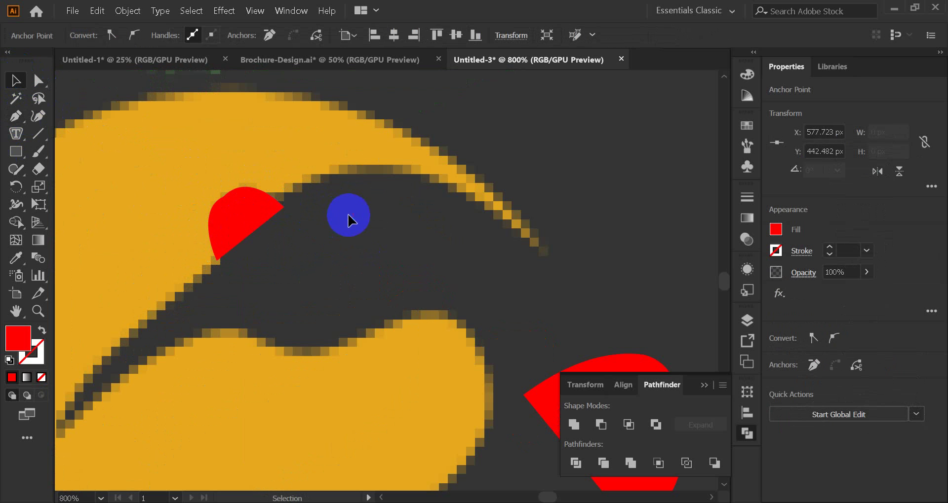
{"action": "left_click", "coordinate": [345, 214]}
{"action": "left_click_drag", "start_coordinate": [252, 217], "coordinate": [612, 269]}
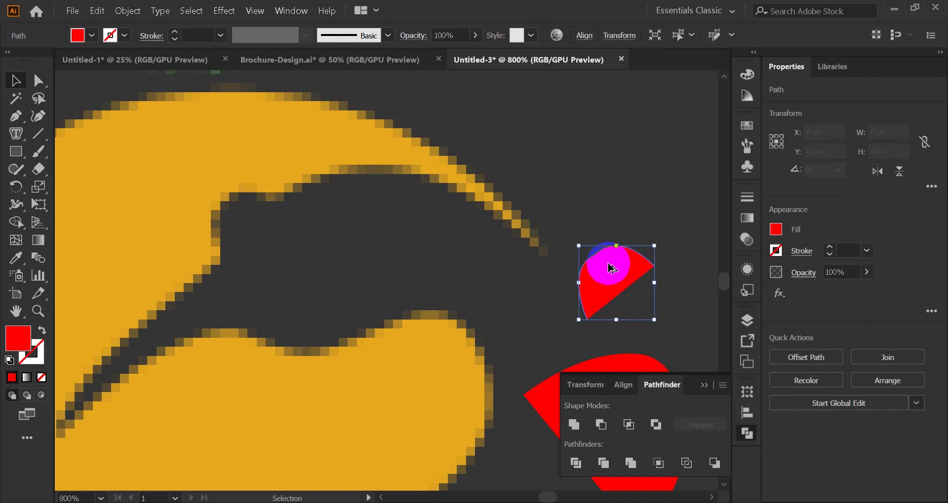
{"action": "scroll", "coordinate": [607, 266], "scroll_direction": "up", "scroll_amount": 3}
{"action": "scroll", "coordinate": [607, 267], "scroll_direction": "up", "scroll_amount": 2}
{"action": "left_click", "coordinate": [544, 224]}
{"action": "left_click_drag", "start_coordinate": [508, 218], "coordinate": [420, 248]}
Draw a closed Pen patch bridging the dent in the small red shape's upper-left edge with one smooth curve
{"action": "left_click", "coordinate": [18, 117]}
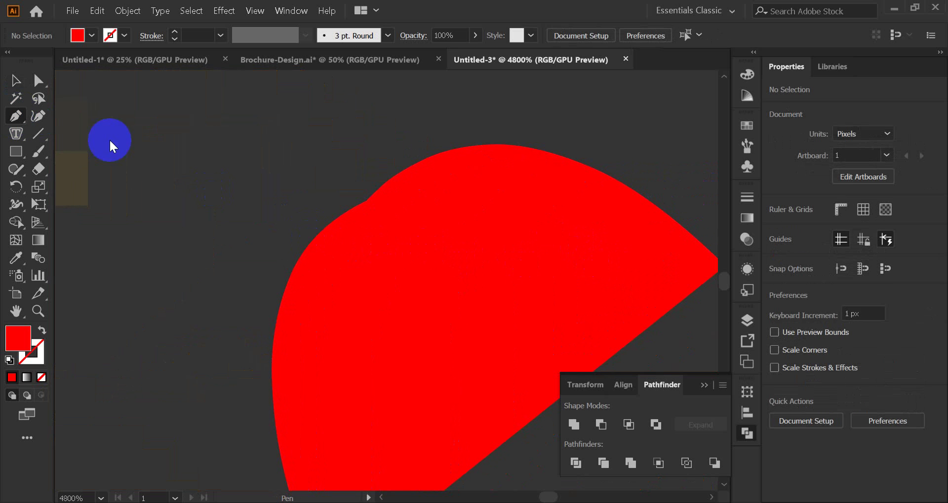
{"action": "left_click", "coordinate": [293, 271]}
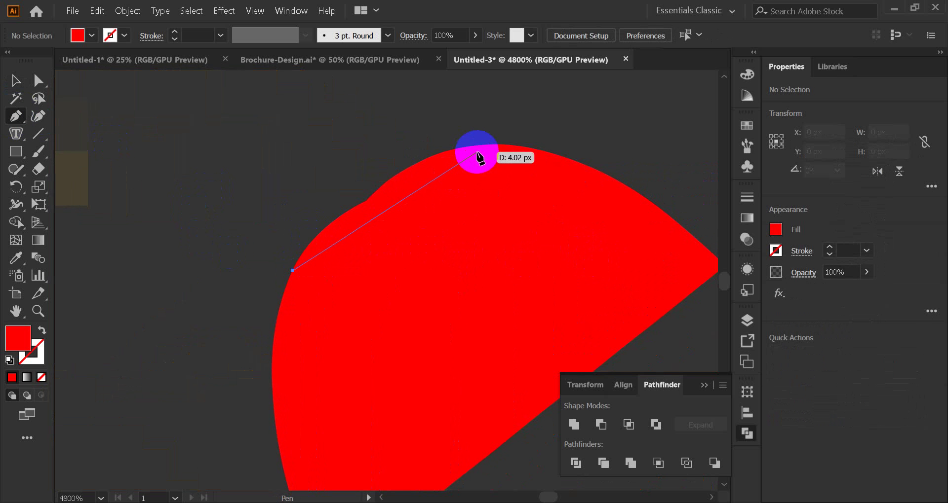
{"action": "left_click_drag", "start_coordinate": [480, 144], "coordinate": [639, 131]}
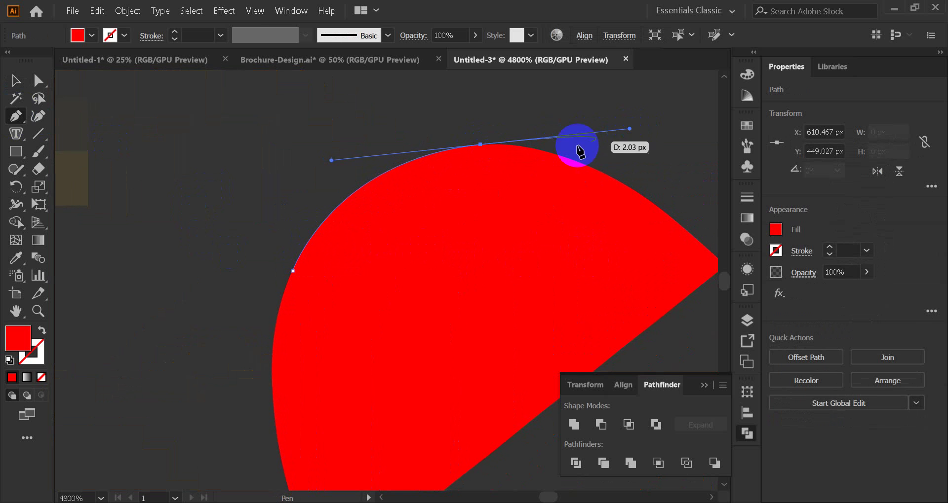
{"action": "left_click", "coordinate": [481, 145]}
{"action": "left_click", "coordinate": [443, 251]}
{"action": "left_click", "coordinate": [338, 277]}
{"action": "left_click", "coordinate": [292, 271]}
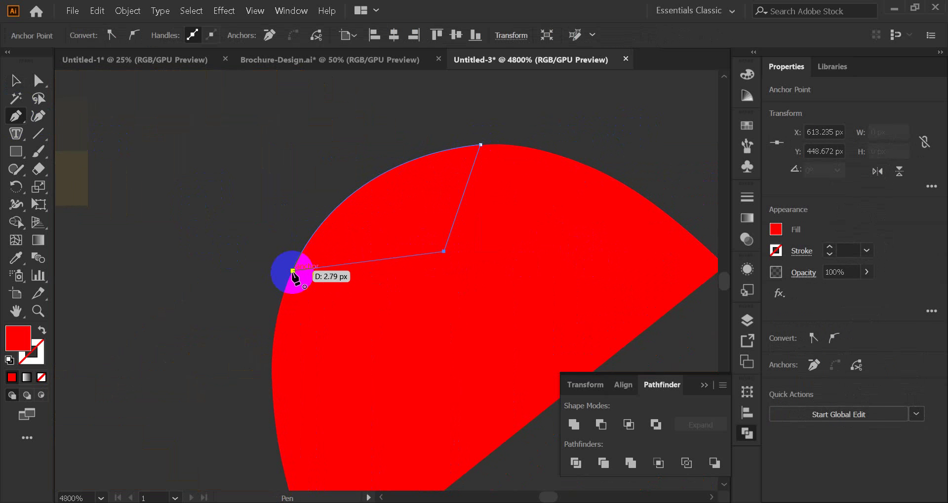
Unite the curved patch with the small red shape using Pathfinder and deselect the result
{"action": "left_click", "coordinate": [16, 80]}
{"action": "left_click", "coordinate": [240, 196]}
{"action": "left_click_drag", "start_coordinate": [241, 196], "coordinate": [372, 271]}
{"action": "left_click", "coordinate": [573, 424]}
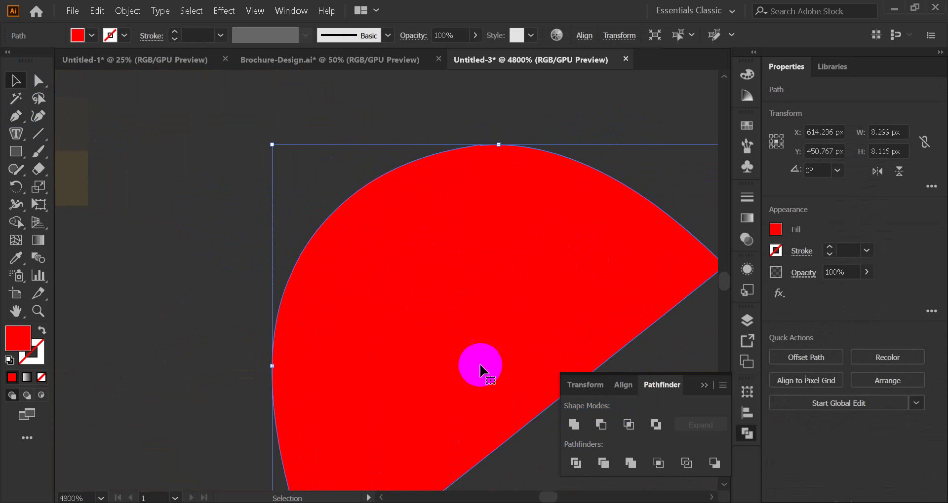
{"action": "left_click", "coordinate": [290, 207]}
{"action": "left_click", "coordinate": [423, 215]}
{"action": "left_click", "coordinate": [298, 166]}
Move the small red shape back onto the hand's notch and the larger one onto its fingertip
{"action": "scroll", "coordinate": [409, 243], "scroll_direction": "down", "scroll_amount": 3}
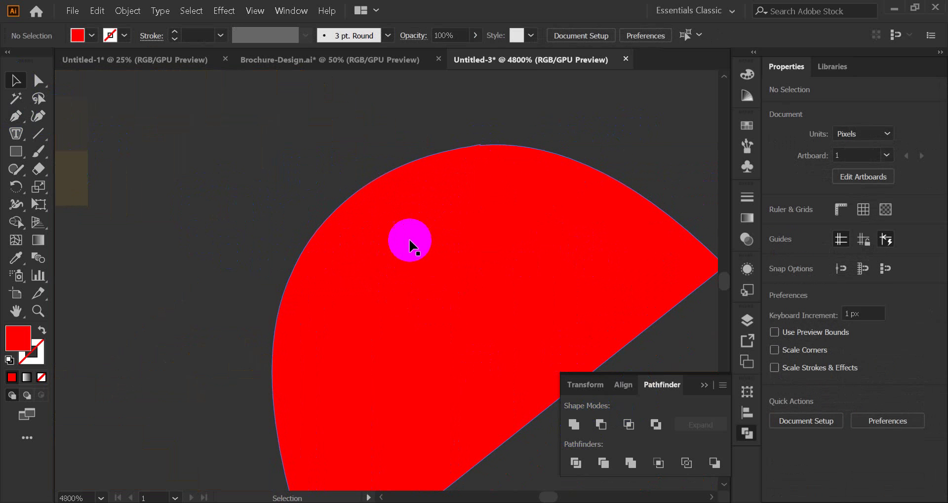
{"action": "scroll", "coordinate": [404, 236], "scroll_direction": "down", "scroll_amount": 3}
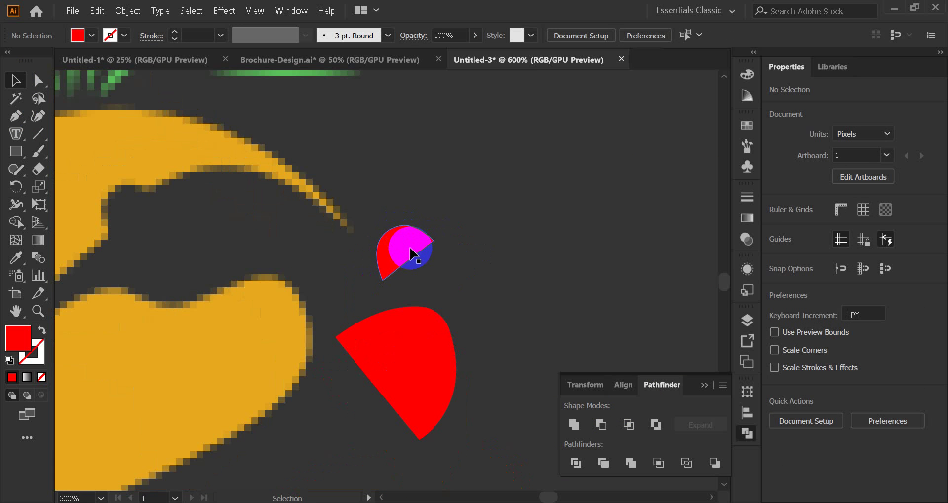
{"action": "left_click_drag", "start_coordinate": [413, 254], "coordinate": [134, 210]}
{"action": "left_click", "coordinate": [254, 237]}
{"action": "left_click_drag", "start_coordinate": [254, 237], "coordinate": [543, 264]}
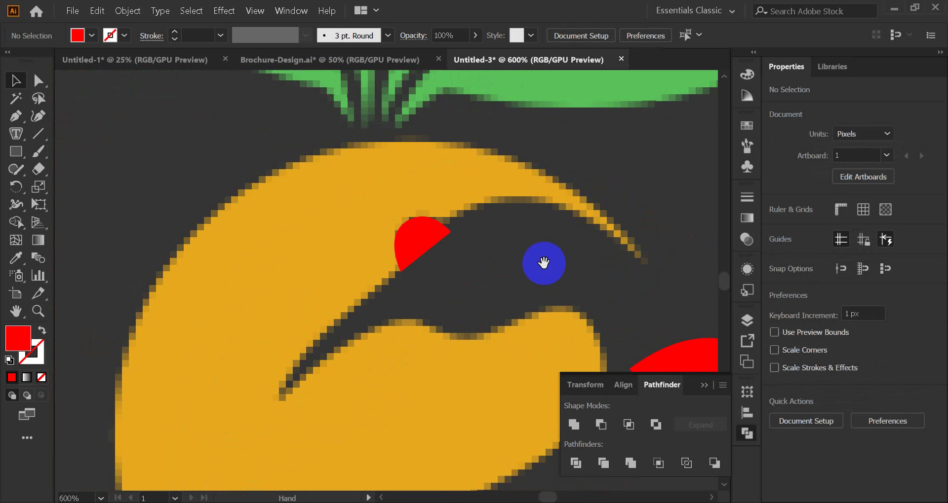
{"action": "scroll", "coordinate": [510, 253], "scroll_direction": "down", "scroll_amount": 4}
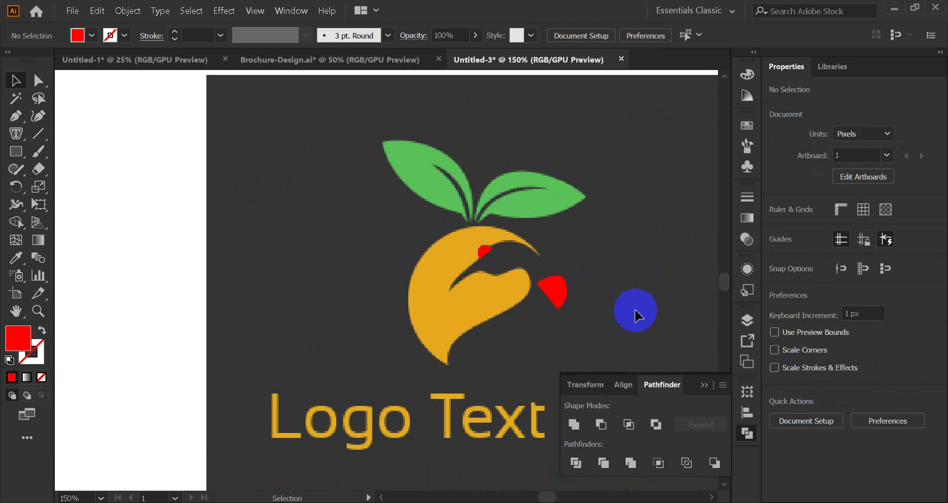
{"action": "left_click_drag", "start_coordinate": [635, 309], "coordinate": [414, 279]}
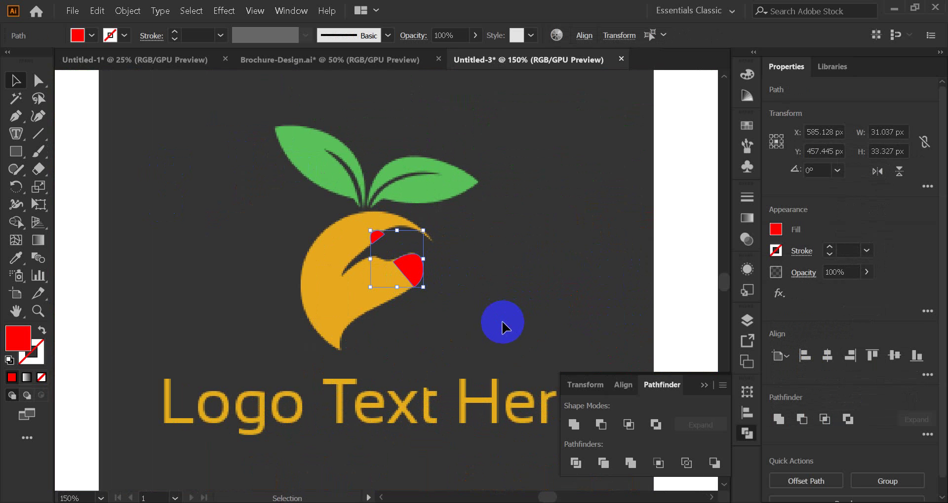
Delete both red traced shapes and the hand-and-leaves logo image
{"action": "key", "text": "Delete"}
{"action": "key", "text": "ctrl+minus"}
{"action": "key", "text": "ctrl+minus"}
{"action": "key", "text": "ctrl+minus"}
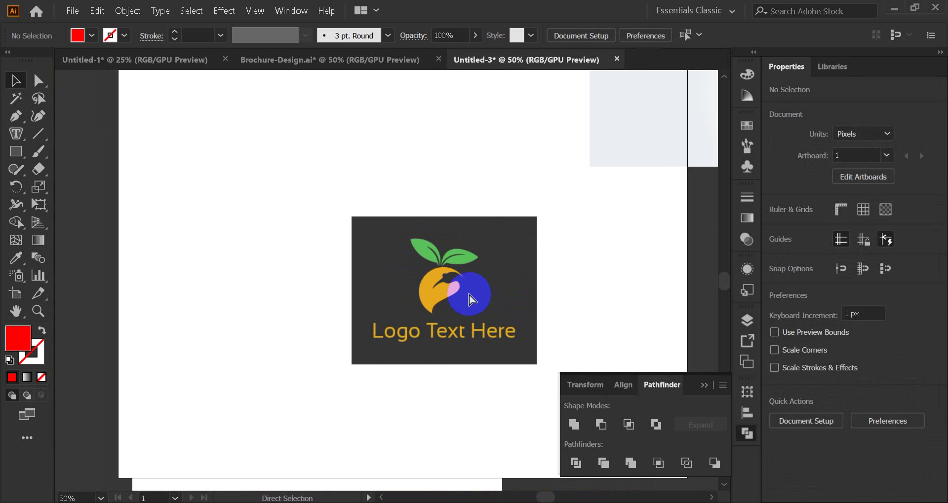
{"action": "left_click", "coordinate": [469, 297]}
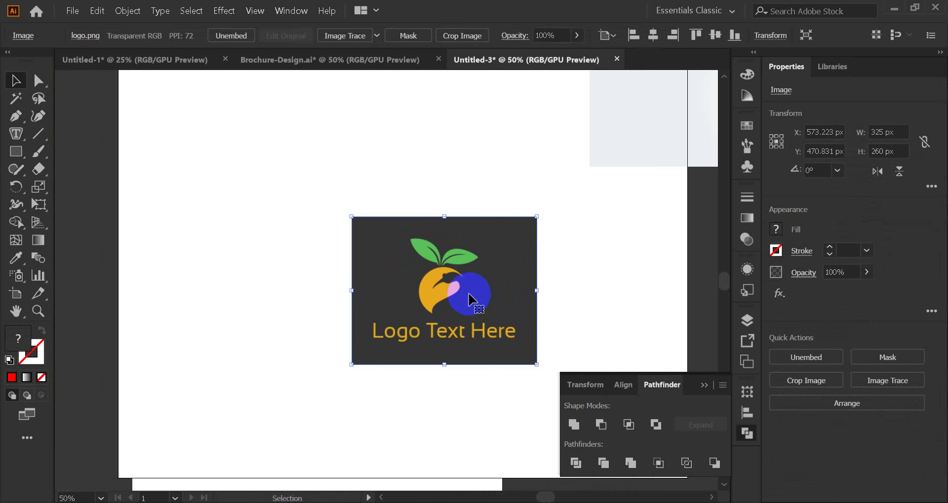
{"action": "key", "text": "Delete"}
Move the linked fruit hive logo image onto the artboard at about X 521 px, Y 332 px
{"action": "left_click_drag", "start_coordinate": [572, 232], "coordinate": [212, 366]}
{"action": "left_click_drag", "start_coordinate": [401, 280], "coordinate": [372, 374]}
{"action": "left_click_drag", "start_coordinate": [412, 309], "coordinate": [318, 330]}
{"action": "scroll", "coordinate": [316, 329], "scroll_direction": "up", "scroll_amount": 3}
{"action": "left_click_drag", "start_coordinate": [230, 320], "coordinate": [381, 319]}
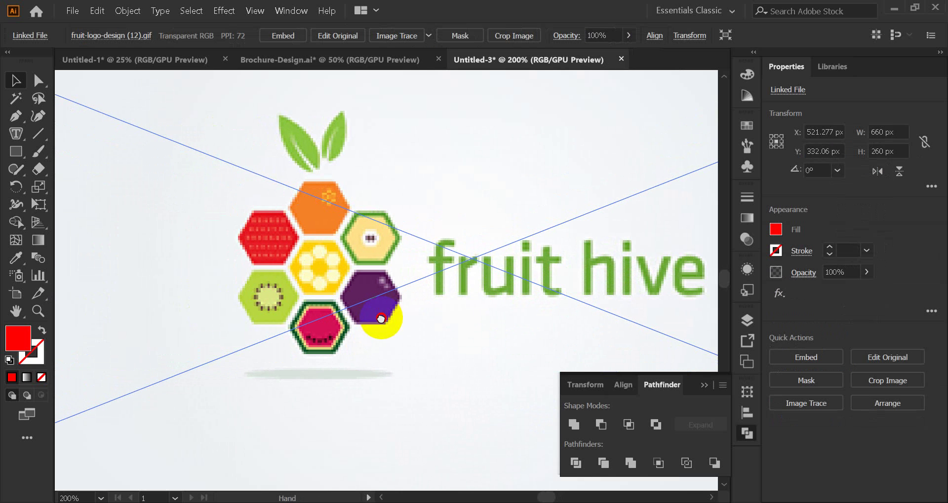
Draw a red hexagon about 27 by 24 px with the Polygon tool over the logo's central yellow hexagon
{"action": "scroll", "coordinate": [245, 322], "scroll_direction": "up", "scroll_amount": 2}
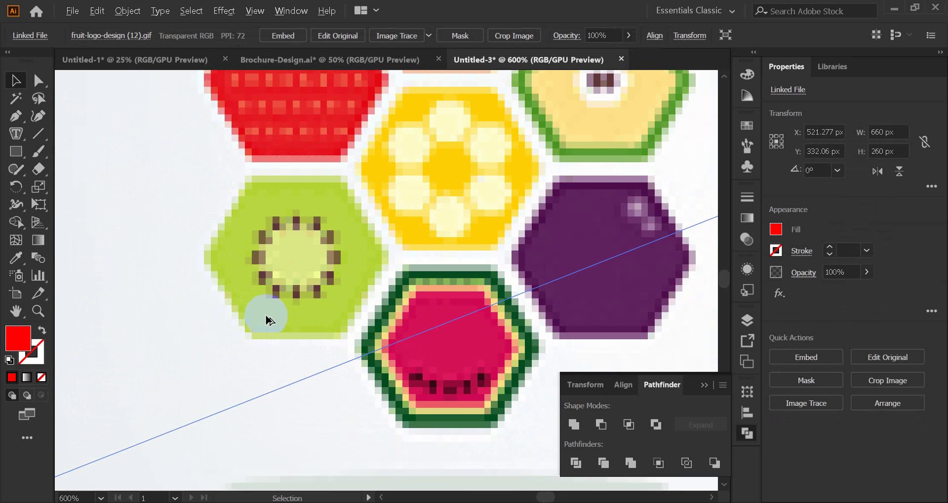
{"action": "scroll", "coordinate": [267, 320], "scroll_direction": "down", "scroll_amount": 1}
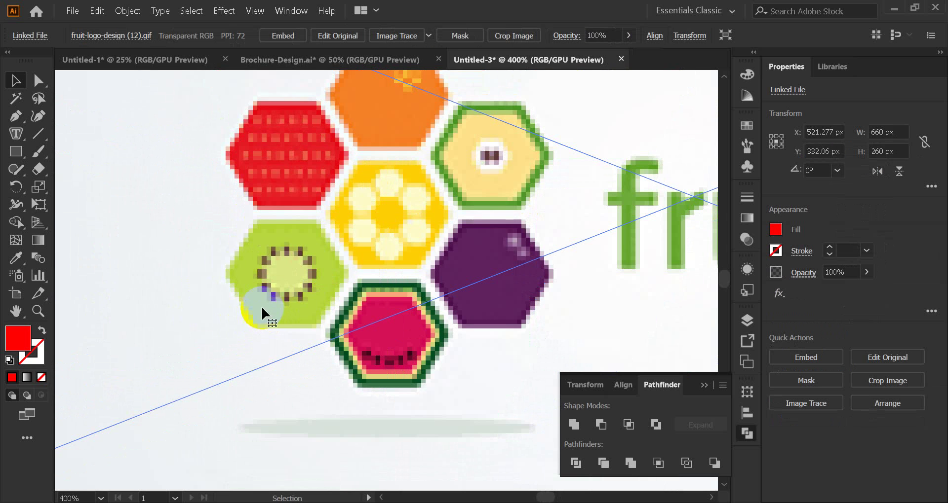
{"action": "left_click", "coordinate": [18, 138]}
{"action": "left_click_drag", "start_coordinate": [16, 152], "coordinate": [80, 216]}
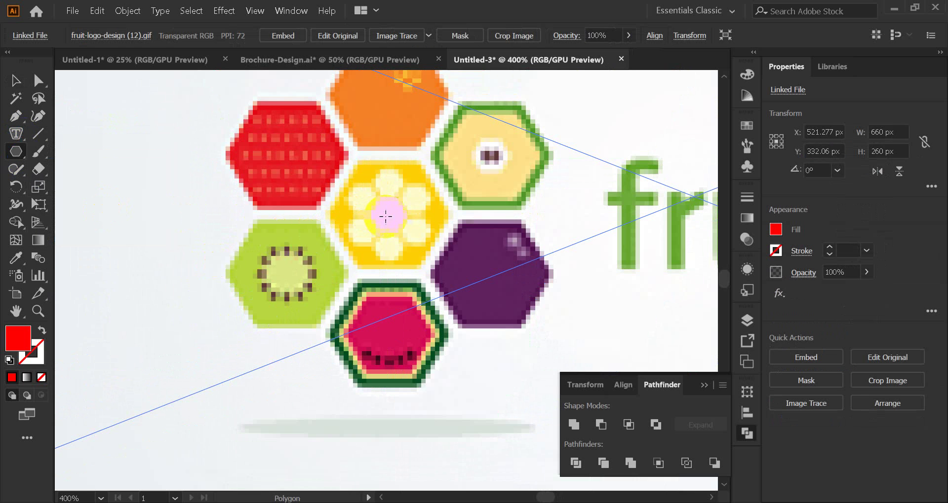
{"action": "left_click_drag", "start_coordinate": [392, 216], "coordinate": [436, 259]}
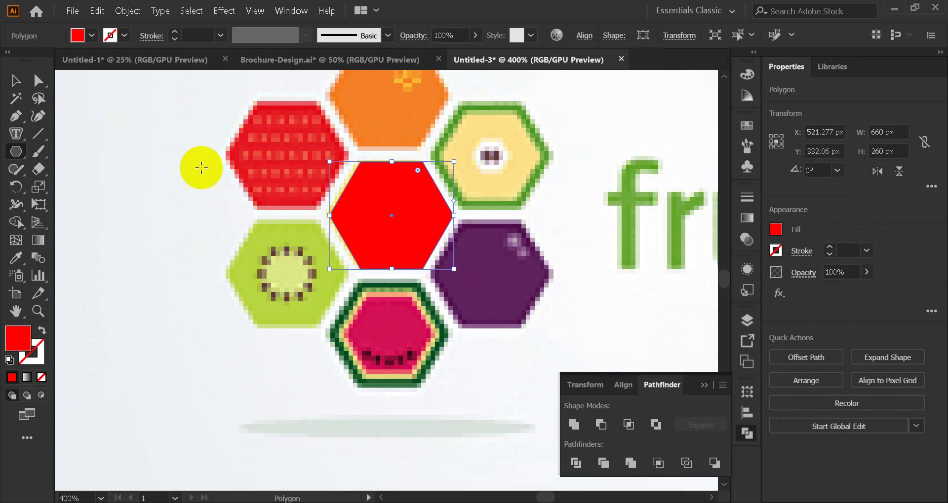
Duplicate the red hexagon onto each of the six hexagons surrounding the logo's center
{"action": "left_click", "coordinate": [16, 80]}
{"action": "left_click_drag", "start_coordinate": [351, 218], "coordinate": [290, 169]}
{"action": "scroll", "coordinate": [297, 200], "scroll_direction": "up", "scroll_amount": 3}
{"action": "left_click_drag", "start_coordinate": [299, 203], "coordinate": [480, 236]}
{"action": "left_click_drag", "start_coordinate": [480, 236], "coordinate": [477, 352]}
{"action": "left_click_drag", "start_coordinate": [478, 351], "coordinate": [273, 350]}
{"action": "left_click", "coordinate": [538, 257]}
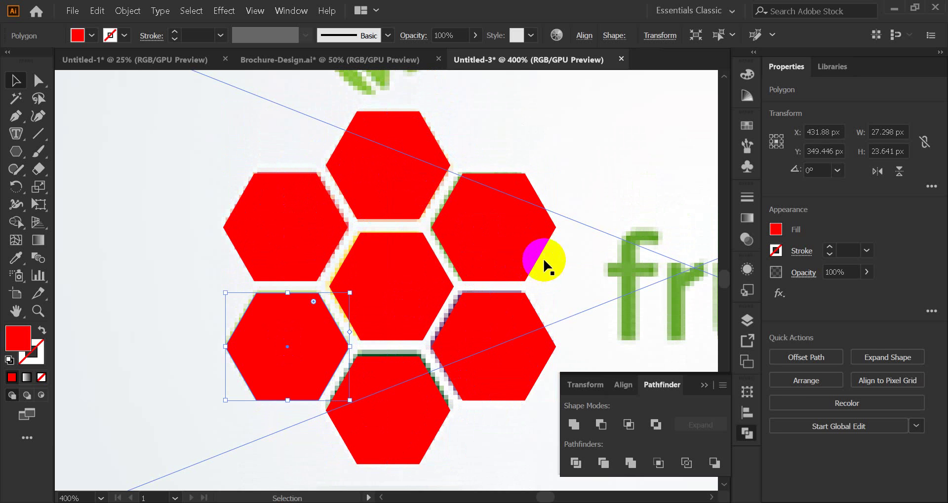
{"action": "left_click", "coordinate": [466, 408]}
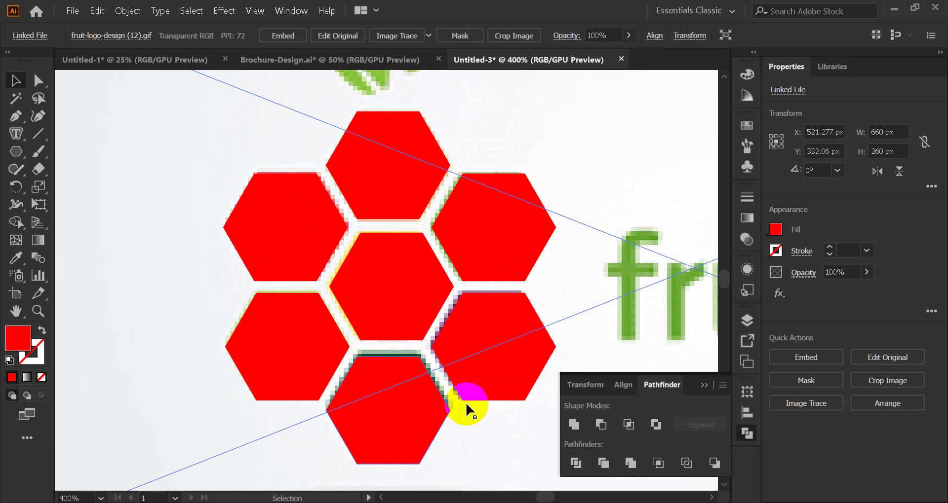
Nudge the bottom red hexagon up to about X 454 px, Y 362 px
{"action": "left_click", "coordinate": [703, 385]}
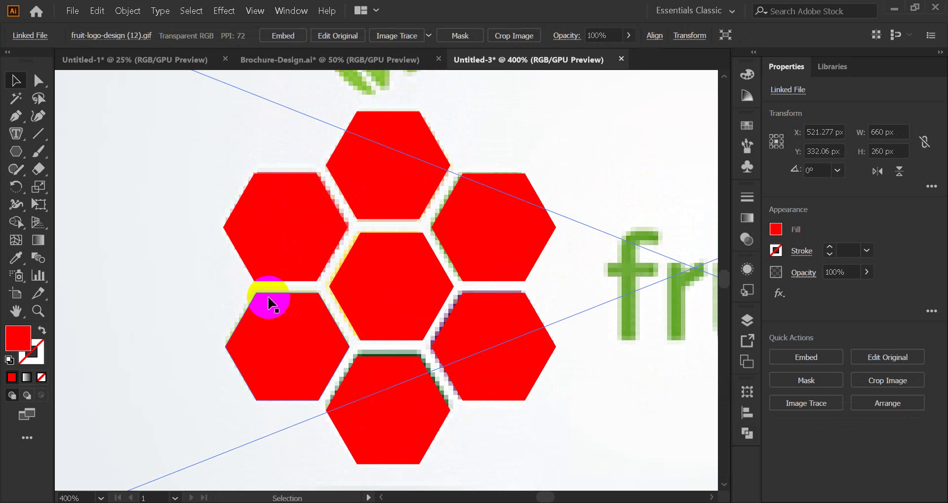
{"action": "scroll", "coordinate": [430, 378], "scroll_direction": "up", "scroll_amount": 3}
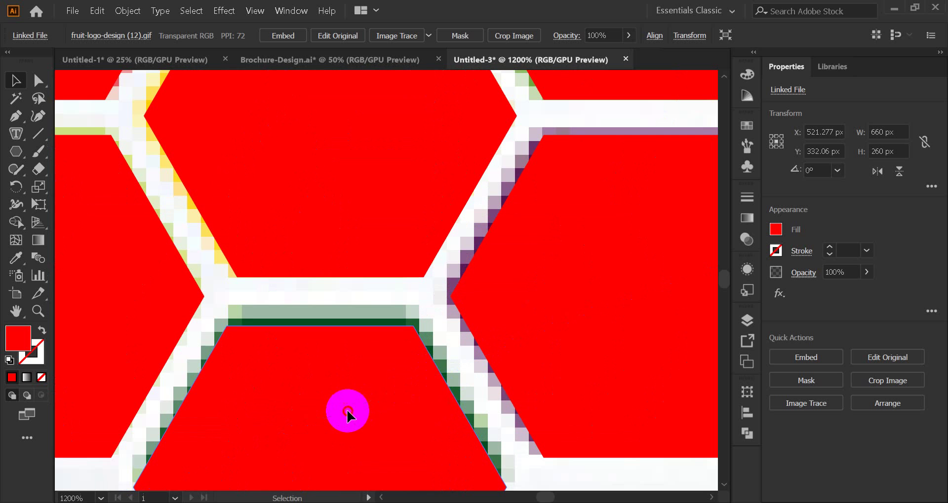
{"action": "left_click_drag", "start_coordinate": [346, 408], "coordinate": [351, 393]}
{"action": "scroll", "coordinate": [350, 392], "scroll_direction": "down", "scroll_amount": 3}
{"action": "left_click", "coordinate": [552, 253]}
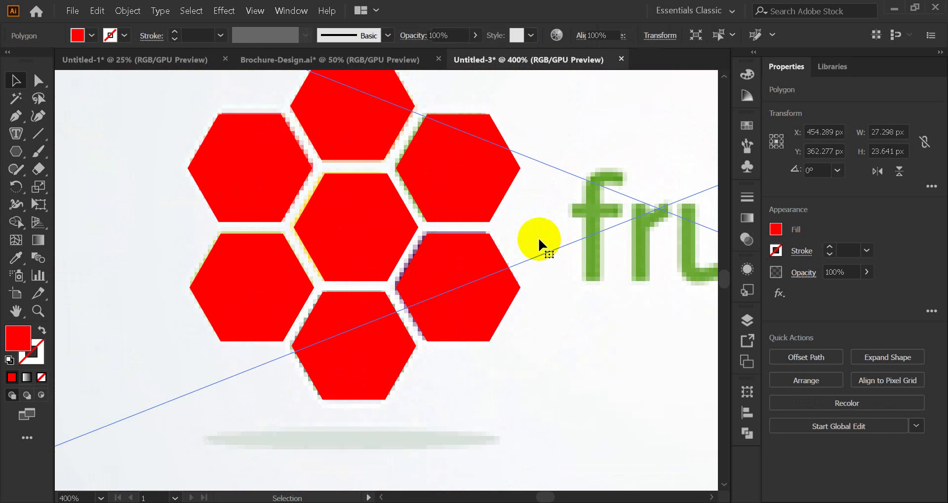
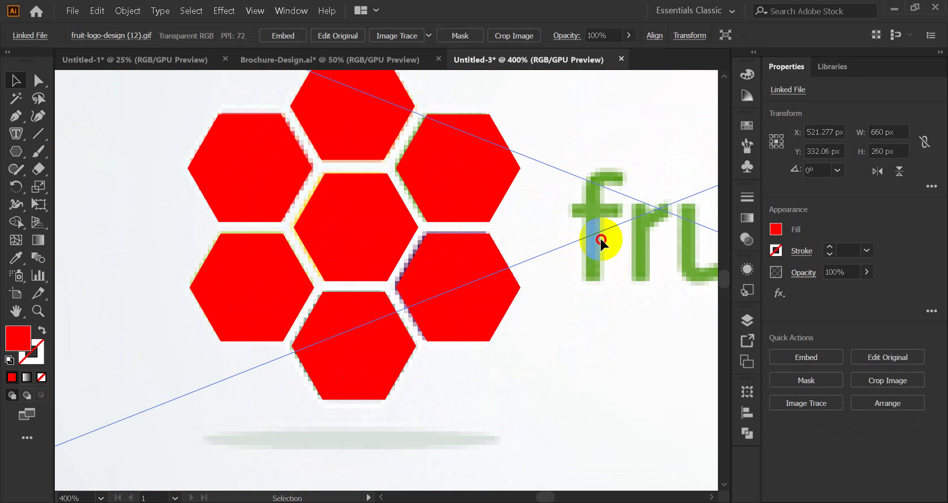
{"action": "left_click_drag", "start_coordinate": [602, 239], "coordinate": [595, 357]}
{"action": "left_click_drag", "start_coordinate": [572, 316], "coordinate": [585, 357]}
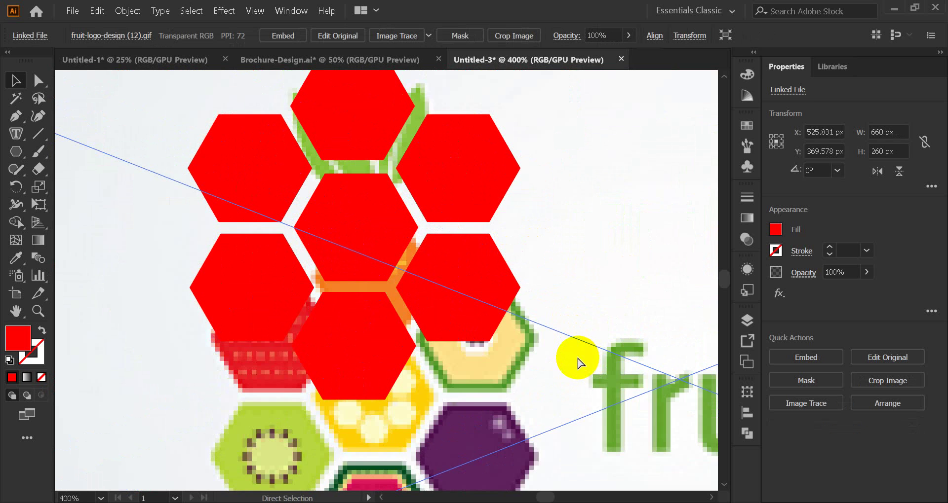
{"action": "key", "text": "ctrl+z"}
{"action": "key", "text": "ctrl+z"}
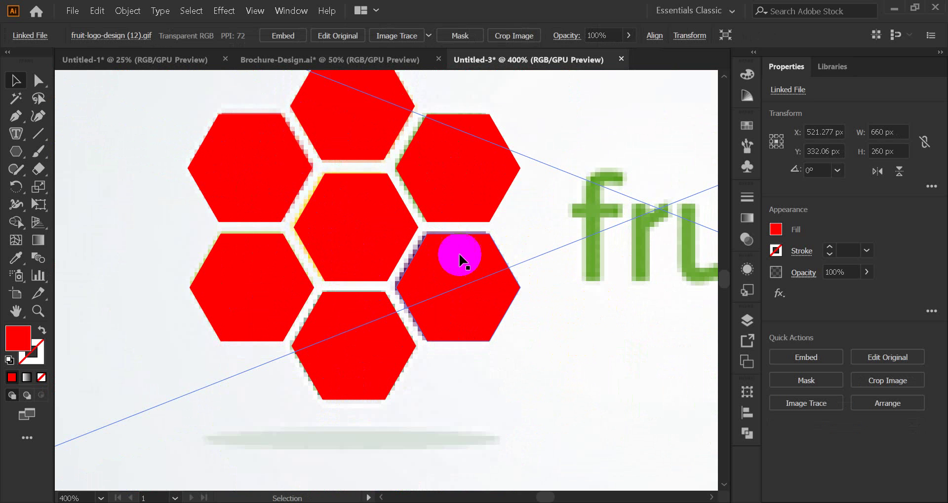
Embed the linked logo image and move the bottom red hexagon up about 1 px, closer to the central one
{"action": "left_click", "coordinate": [275, 36]}
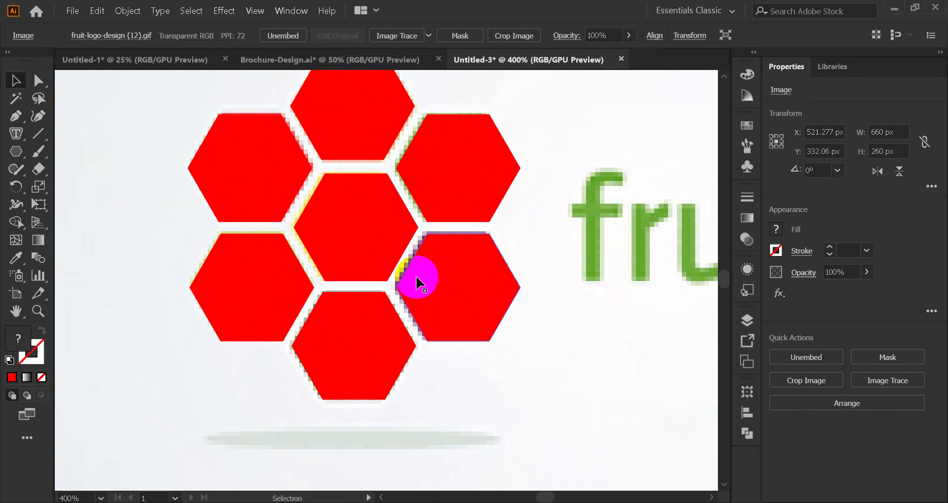
{"action": "left_click_drag", "start_coordinate": [354, 320], "coordinate": [351, 315]}
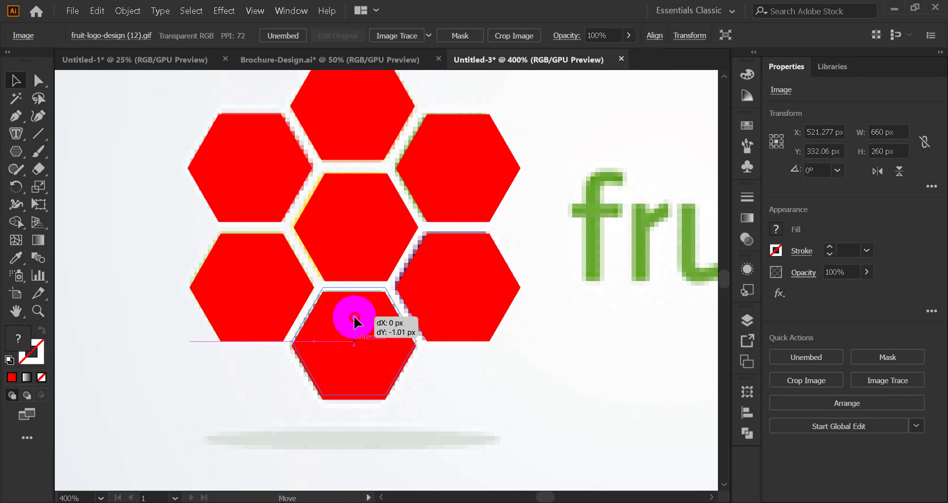
{"action": "left_click", "coordinate": [494, 335]}
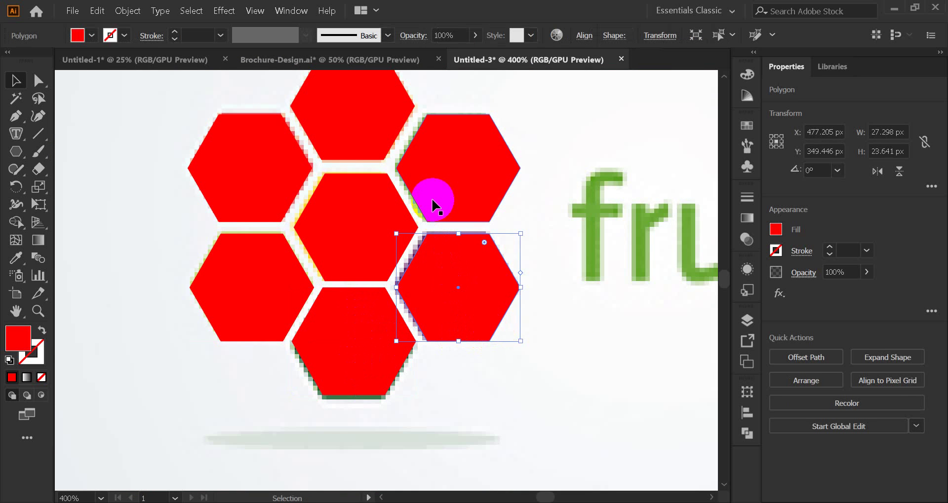
Nudge the upper-right hexagon to about X 476 px, Y 323 px and the upper-left one to about X 433 px, Y 324 px
{"action": "left_click_drag", "start_coordinate": [432, 202], "coordinate": [427, 197]}
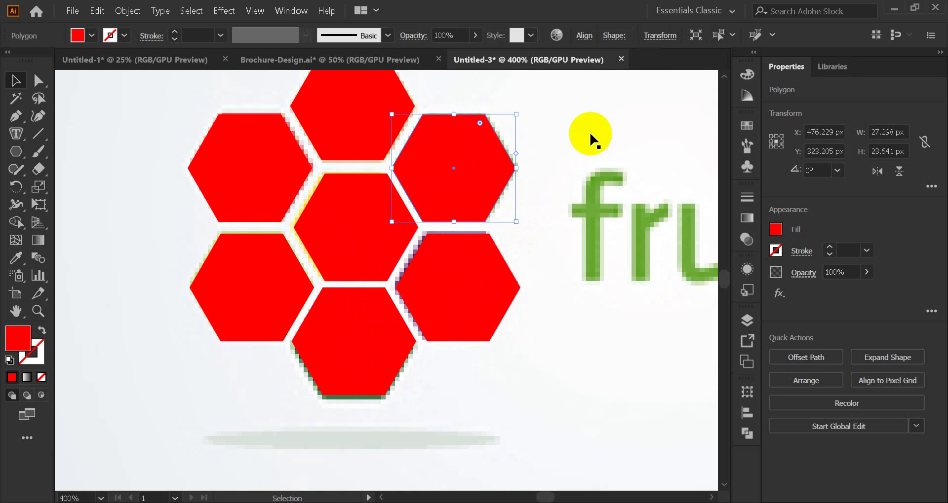
{"action": "left_click", "coordinate": [398, 203]}
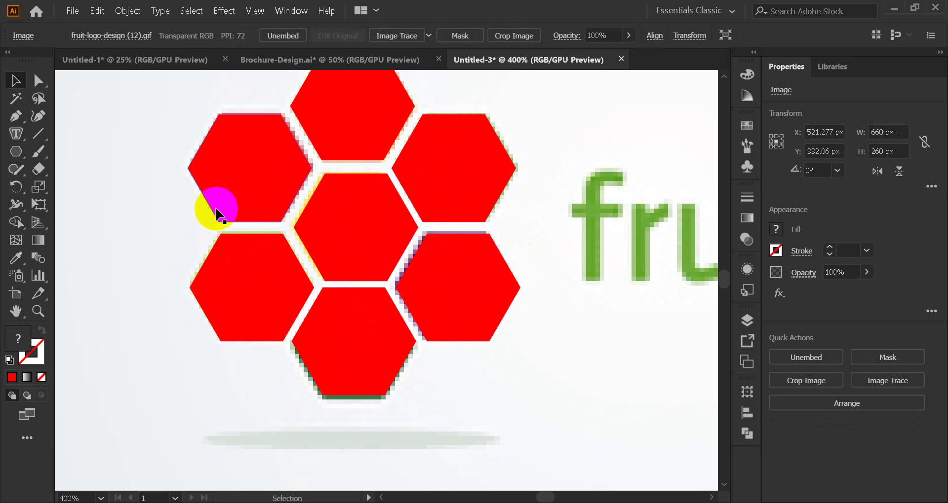
{"action": "left_click_drag", "start_coordinate": [256, 192], "coordinate": [261, 192]}
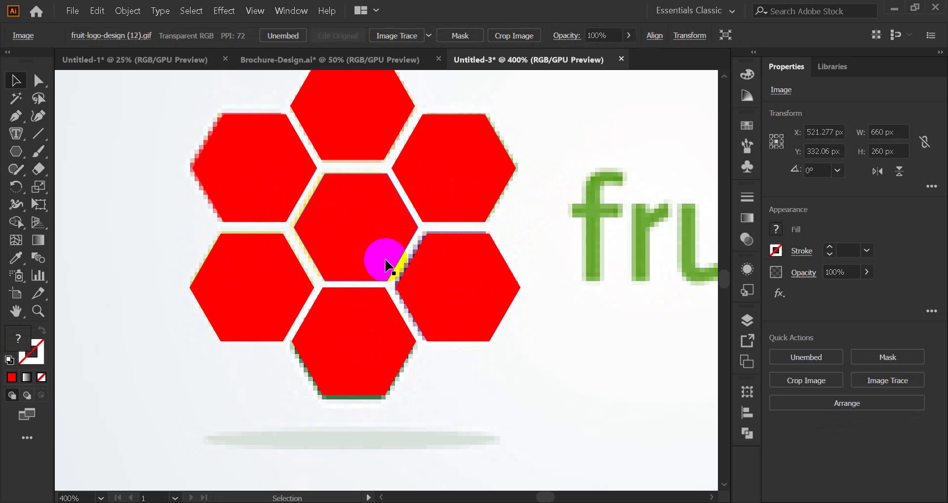
{"action": "left_click_drag", "start_coordinate": [283, 187], "coordinate": [285, 196]}
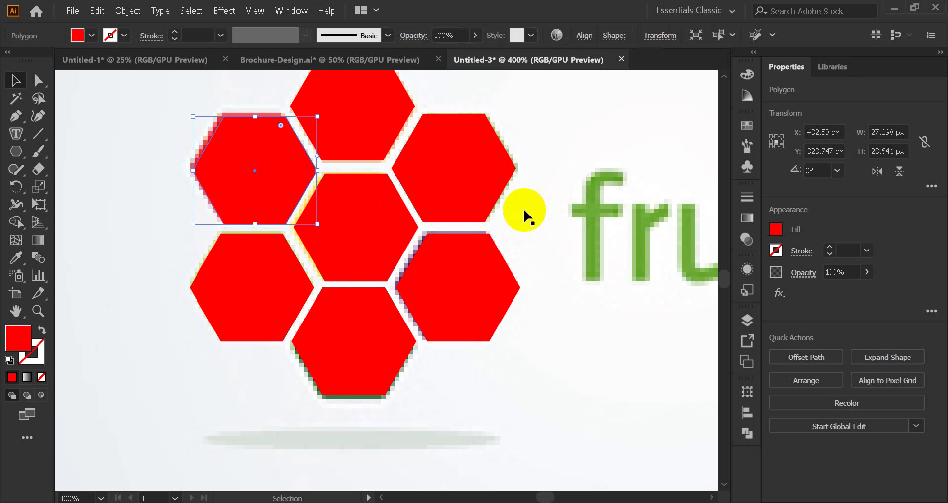
{"action": "left_click", "coordinate": [646, 211]}
{"action": "left_click", "coordinate": [444, 222]}
{"action": "left_click", "coordinate": [393, 203]}
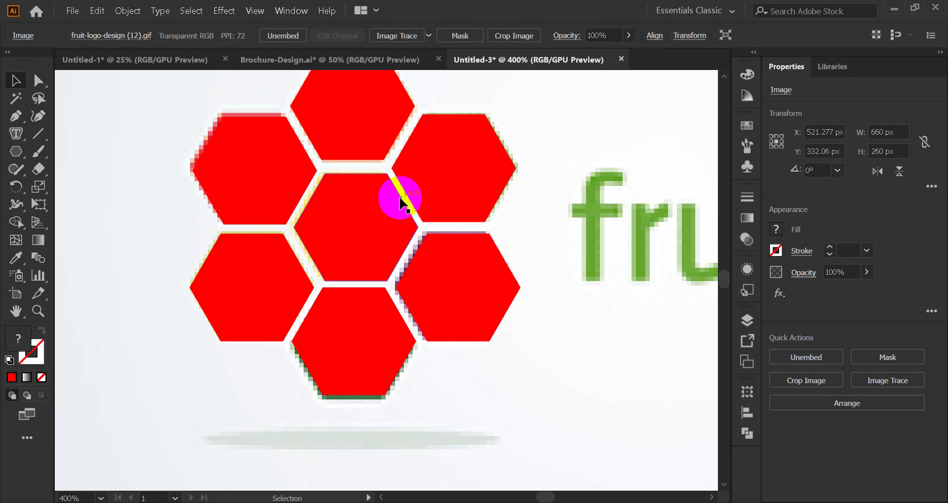
Copy the central hexagon, paste it in front and enlarge the copy from its center to about 34 by 29 px
{"action": "left_click", "coordinate": [360, 242]}
{"action": "left_click", "coordinate": [97, 10]}
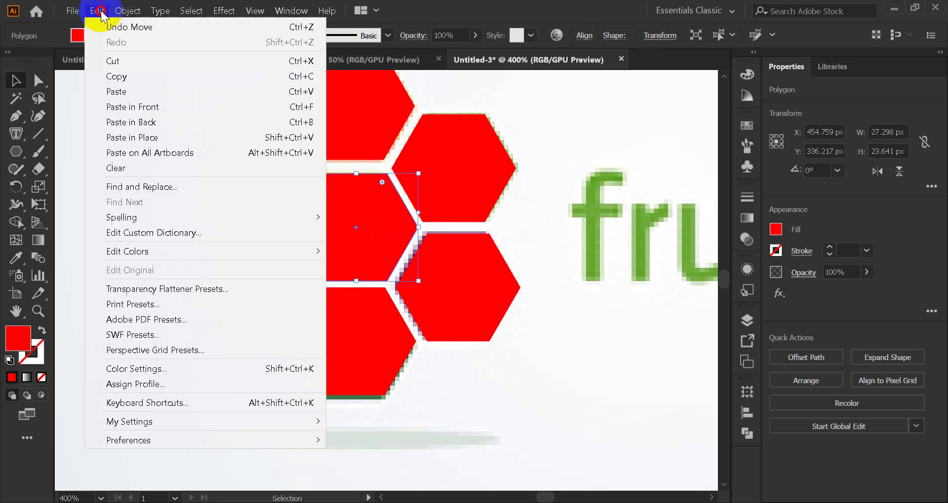
{"action": "left_click", "coordinate": [126, 74]}
{"action": "left_click", "coordinate": [98, 11]}
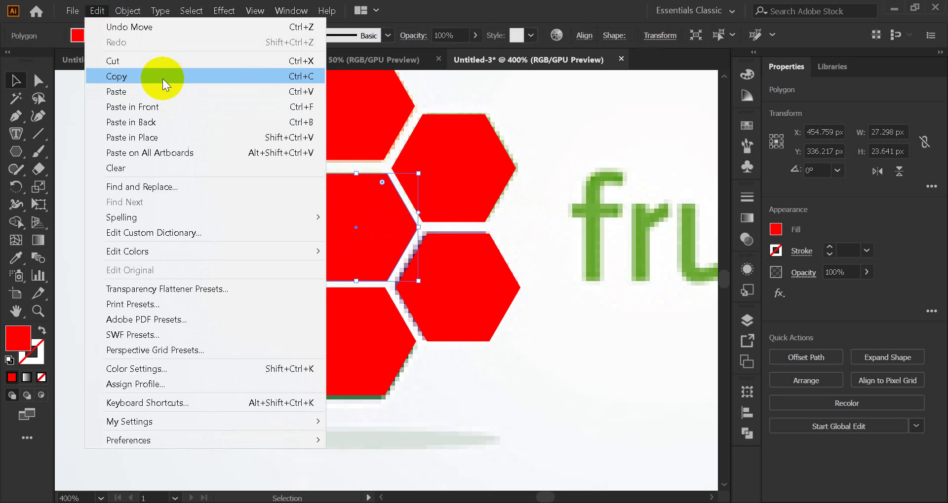
{"action": "left_click", "coordinate": [159, 106]}
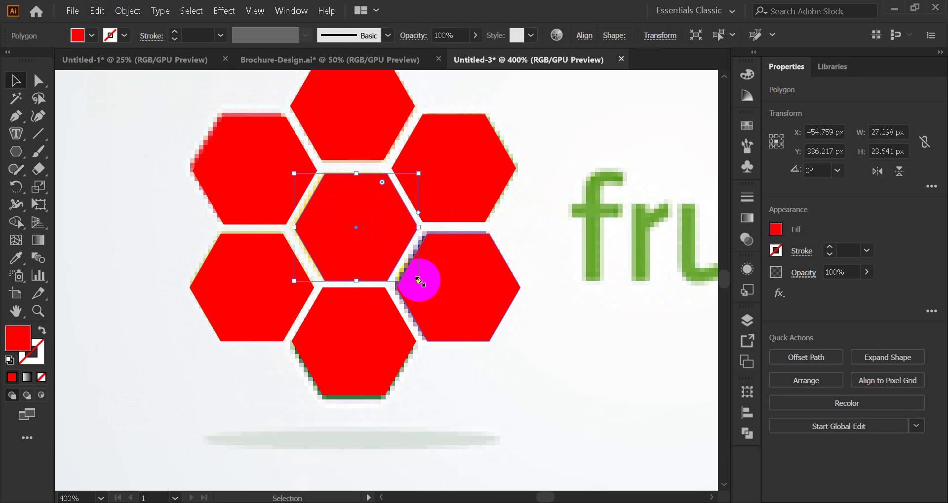
{"action": "left_click_drag", "start_coordinate": [419, 282], "coordinate": [434, 296]}
Fill the enlarged central hexagon with the black swatch and deselect it
{"action": "left_click", "coordinate": [749, 125]}
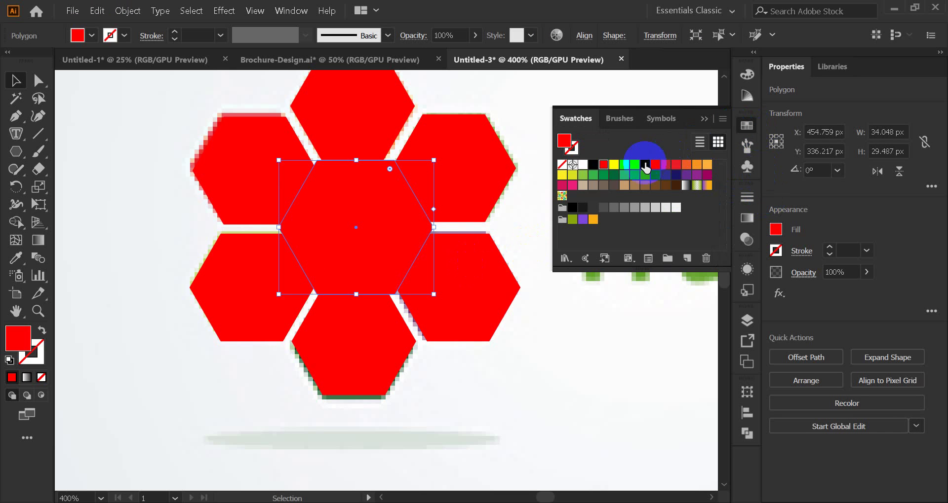
{"action": "left_click", "coordinate": [594, 164]}
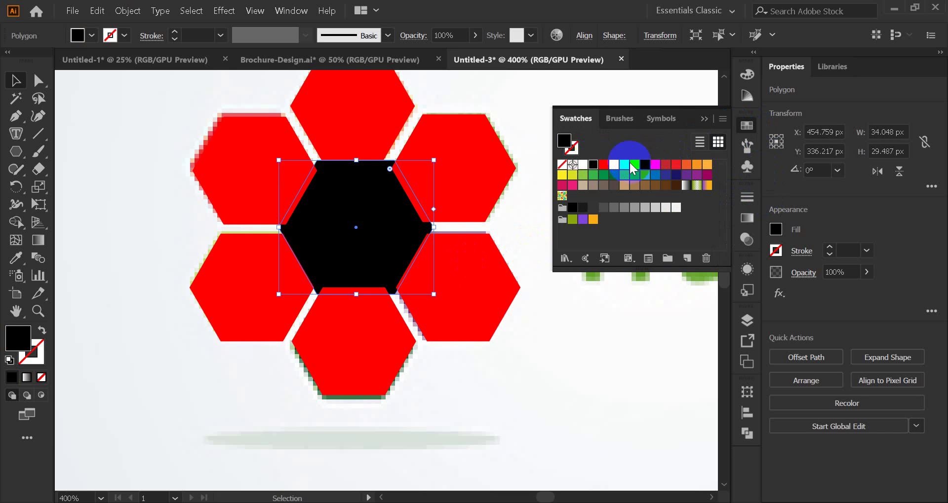
{"action": "left_click", "coordinate": [704, 118]}
{"action": "left_click", "coordinate": [286, 232]}
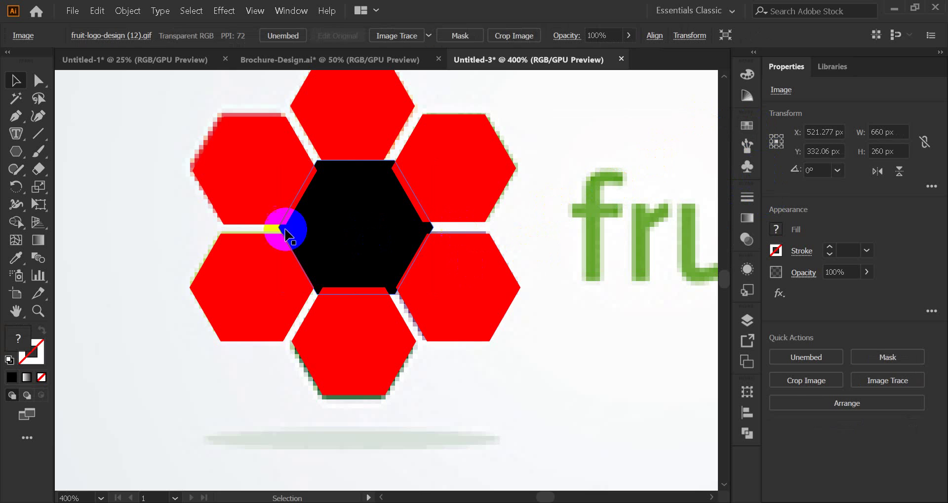
Select the six outer red hexagons with the black hexagon and split them using Pathfinder Divide
{"action": "left_click", "coordinate": [233, 185]}
{"action": "left_click", "coordinate": [252, 276], "text": "shift"}
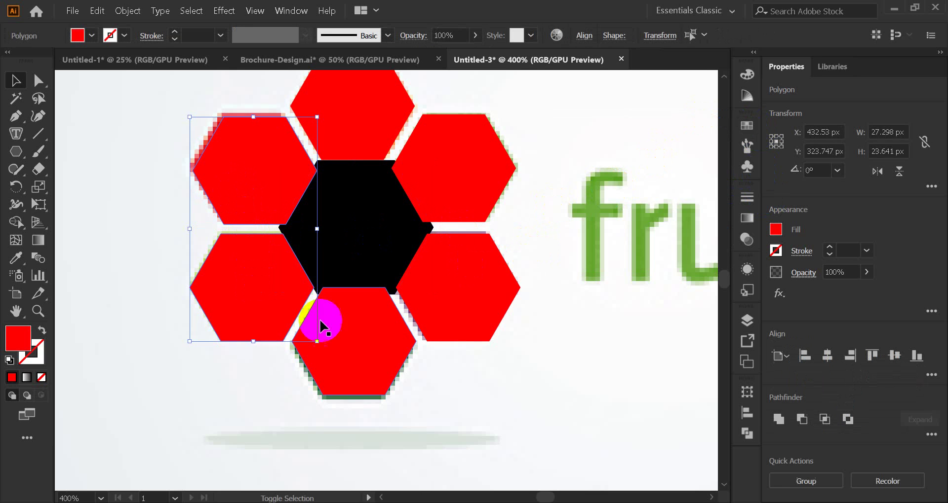
{"action": "left_click", "coordinate": [392, 358], "text": "shift"}
{"action": "left_click", "coordinate": [463, 291], "text": "shift"}
{"action": "left_click", "coordinate": [449, 186], "text": "shift"}
{"action": "left_click", "coordinate": [366, 141], "text": "shift"}
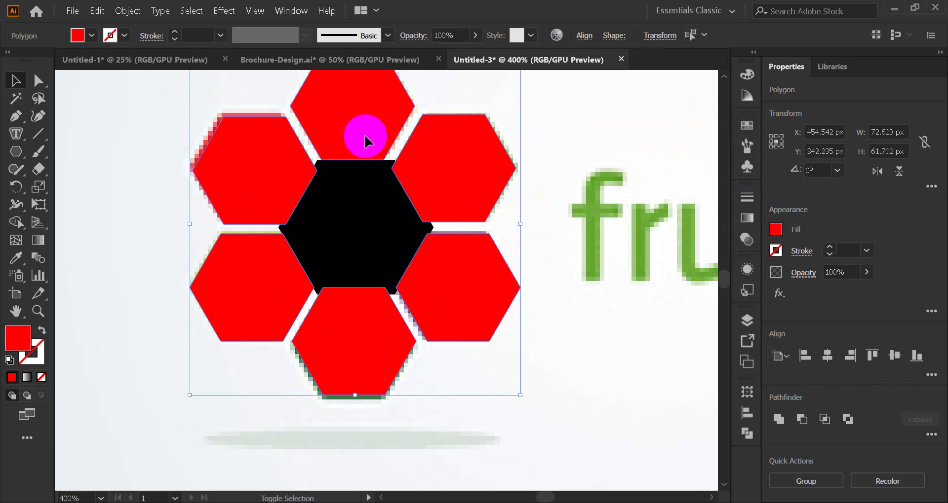
{"action": "left_click", "coordinate": [341, 213], "text": "shift"}
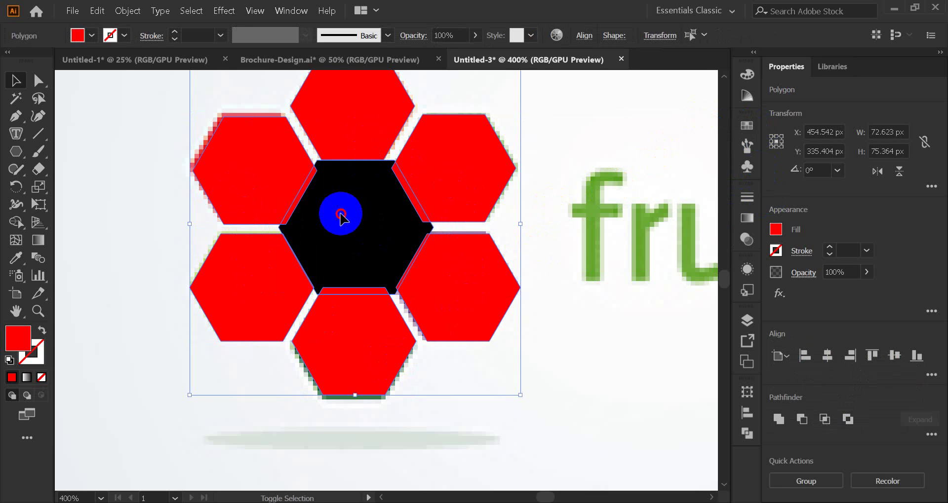
{"action": "left_click", "coordinate": [749, 436]}
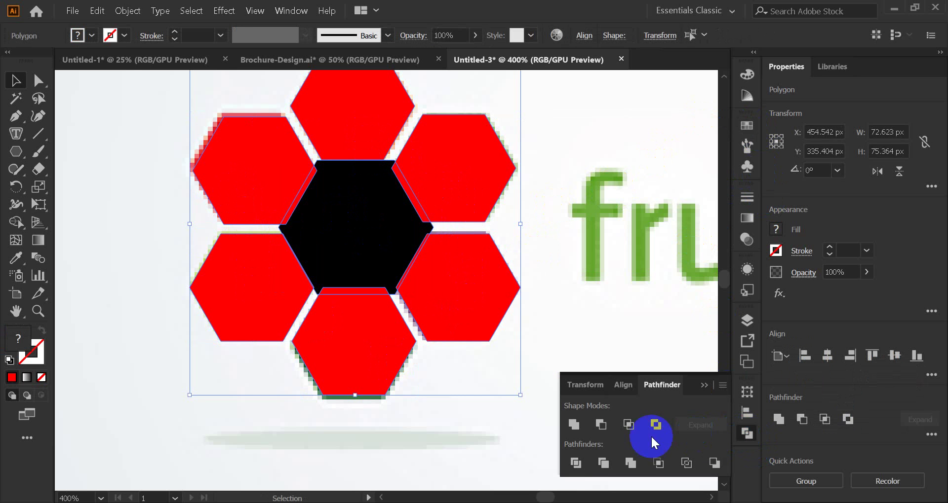
{"action": "left_click", "coordinate": [572, 460]}
Ungroup the divided artwork and delete the black central piece
{"action": "left_click", "coordinate": [371, 232]}
{"action": "right_click", "coordinate": [372, 232]}
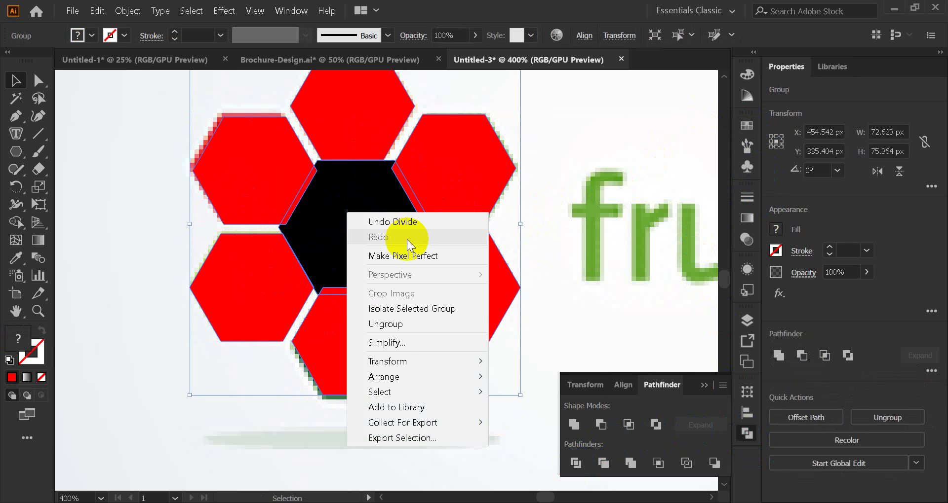
{"action": "left_click", "coordinate": [404, 320]}
{"action": "left_click", "coordinate": [429, 230]}
{"action": "left_click", "coordinate": [377, 212]}
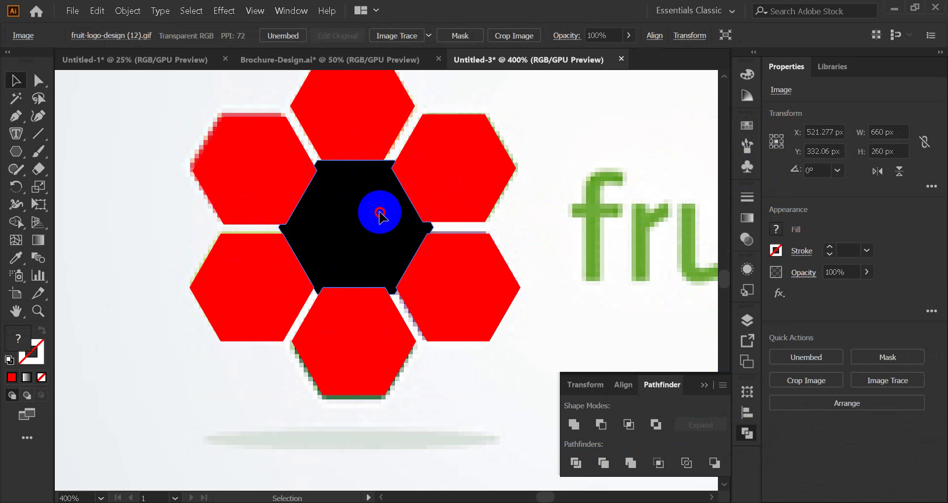
{"action": "key", "text": "Delete"}
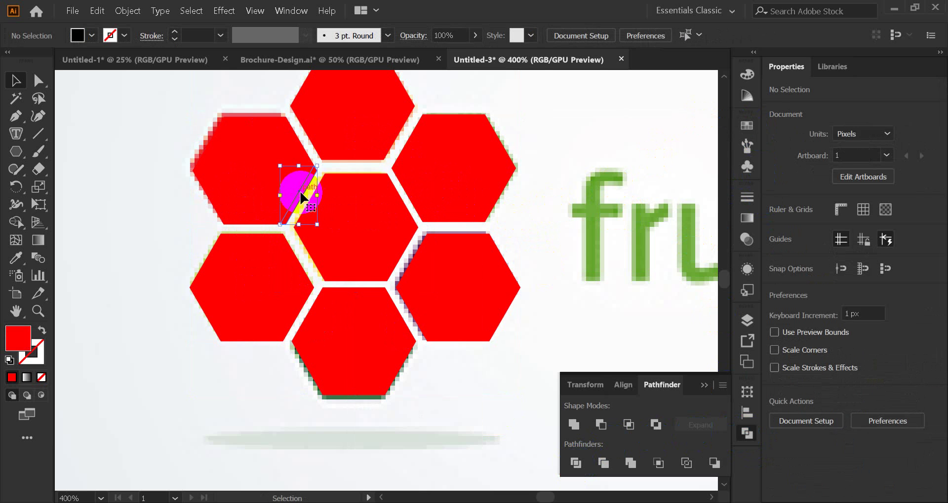
Delete the cut-off slivers along the inner edges of the upper-left and upper-right hexagons
{"action": "left_click", "coordinate": [302, 197]}
{"action": "left_click", "coordinate": [347, 161]}
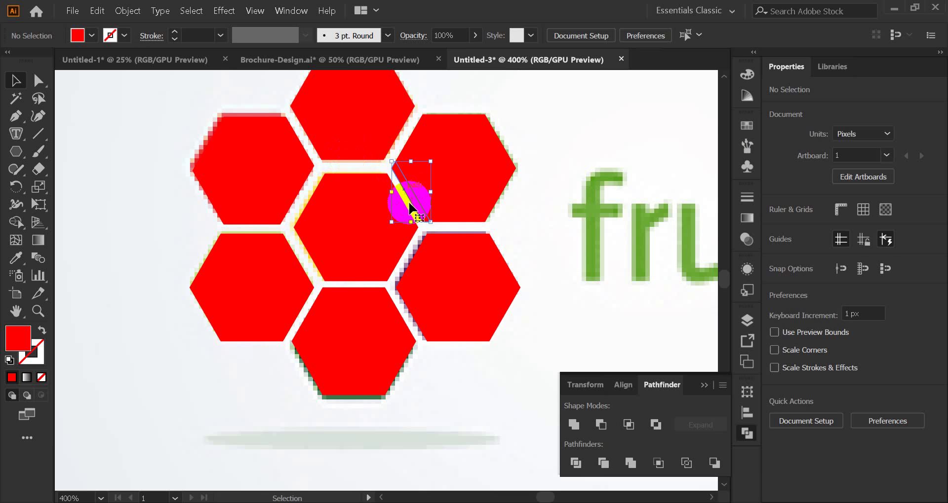
{"action": "left_click_drag", "start_coordinate": [409, 204], "coordinate": [411, 270]}
Delete the cut-off slivers along the inner edges of the lower-right and bottom hexagons
{"action": "scroll", "coordinate": [409, 280], "scroll_direction": "up", "scroll_amount": 2}
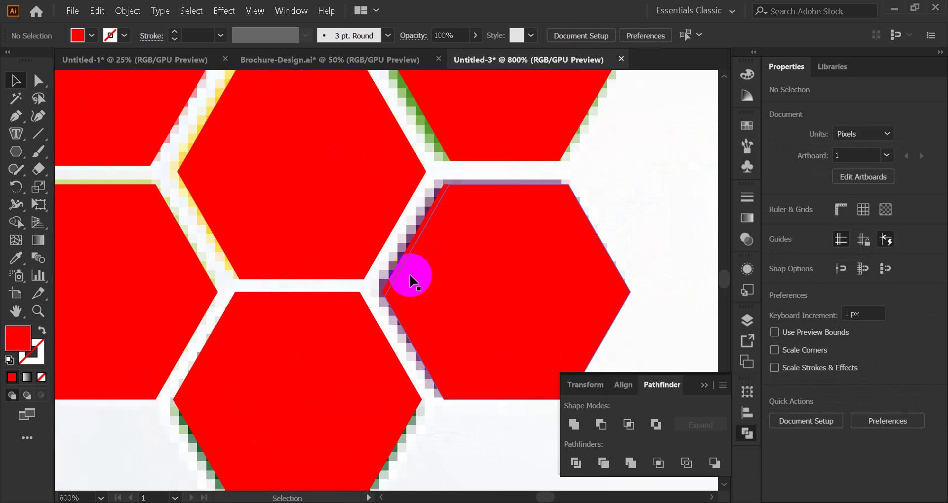
{"action": "left_click", "coordinate": [400, 268]}
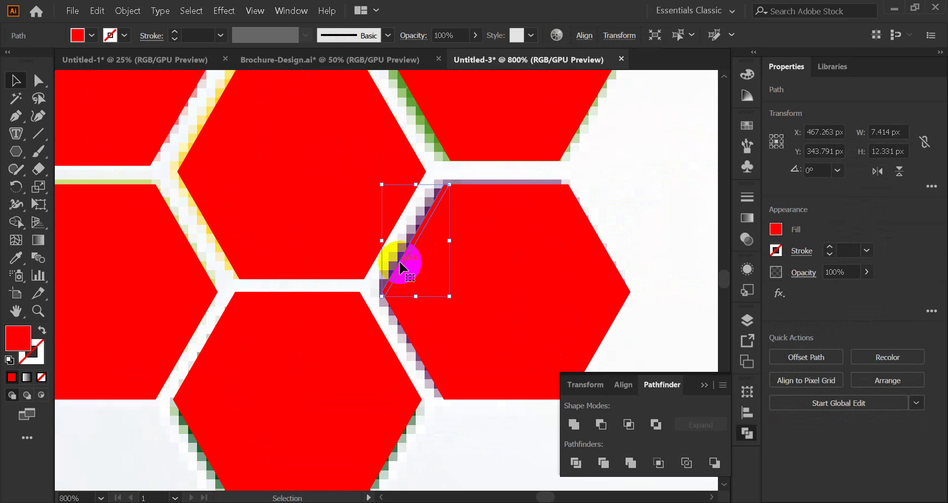
{"action": "key", "text": "Delete"}
{"action": "left_click", "coordinate": [314, 301]}
{"action": "key", "text": "Delete"}
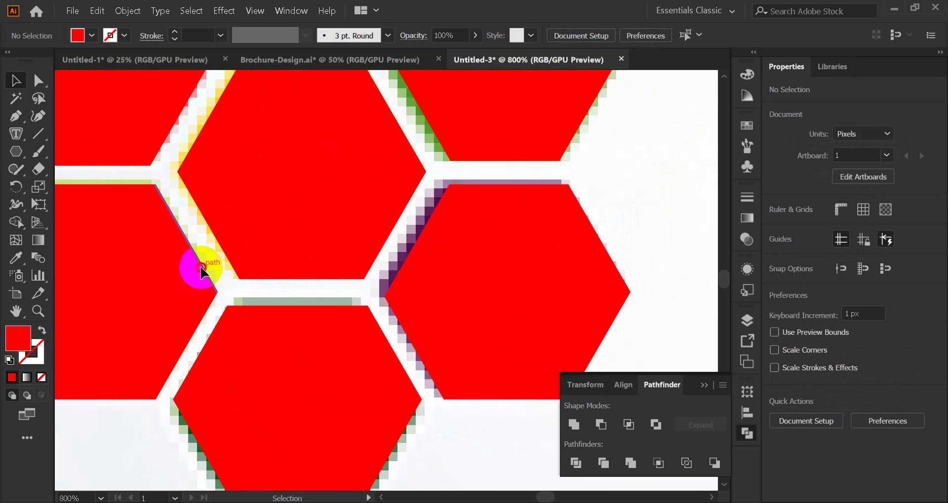
{"action": "left_click", "coordinate": [198, 232]}
{"action": "left_click", "coordinate": [171, 142]}
{"action": "scroll", "coordinate": [313, 244], "scroll_direction": "up", "scroll_amount": 5}
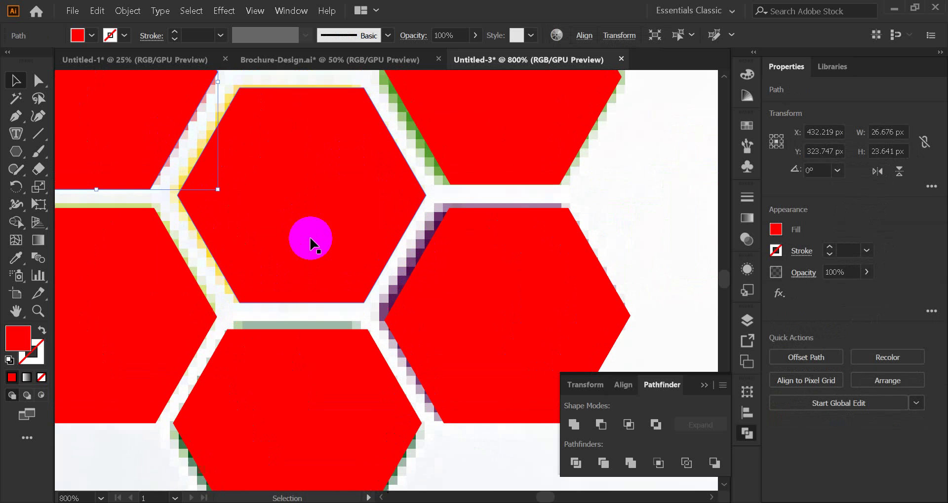
{"action": "left_click", "coordinate": [582, 200]}
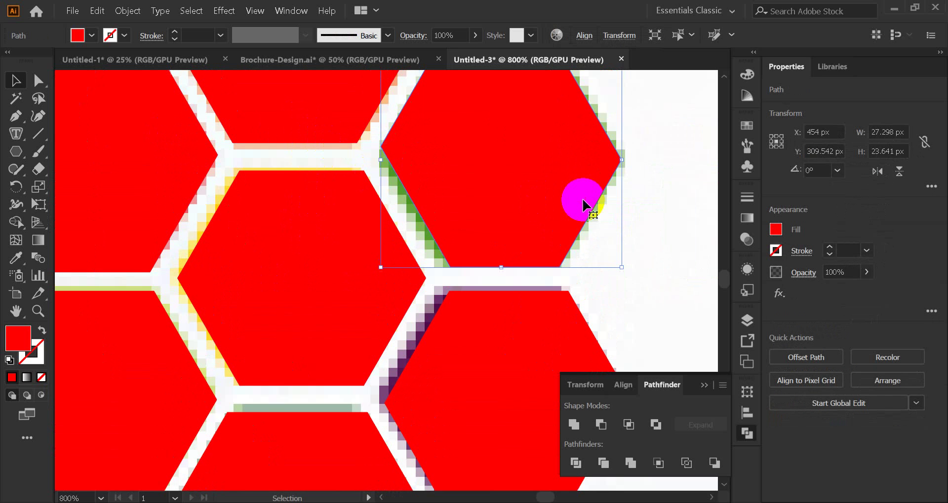
{"action": "left_click", "coordinate": [296, 265]}
{"action": "scroll", "coordinate": [307, 267], "scroll_direction": "down", "scroll_amount": 5}
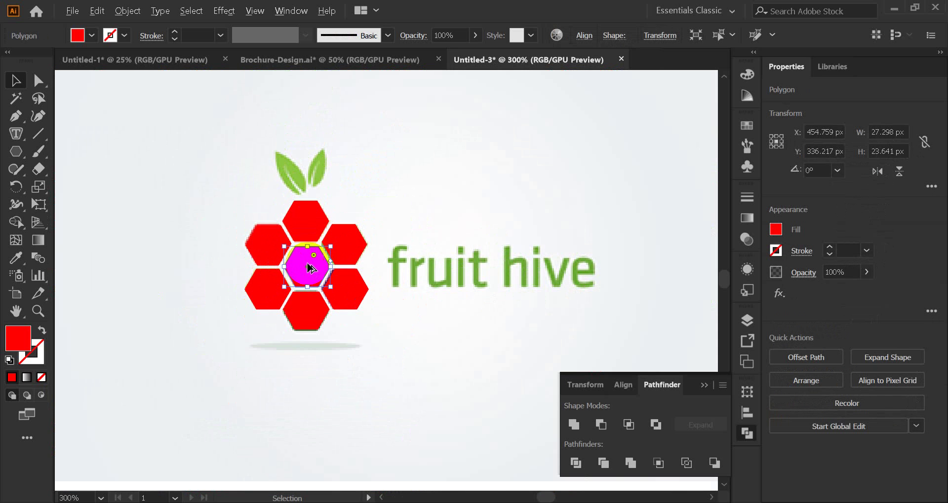
{"action": "left_click", "coordinate": [446, 233]}
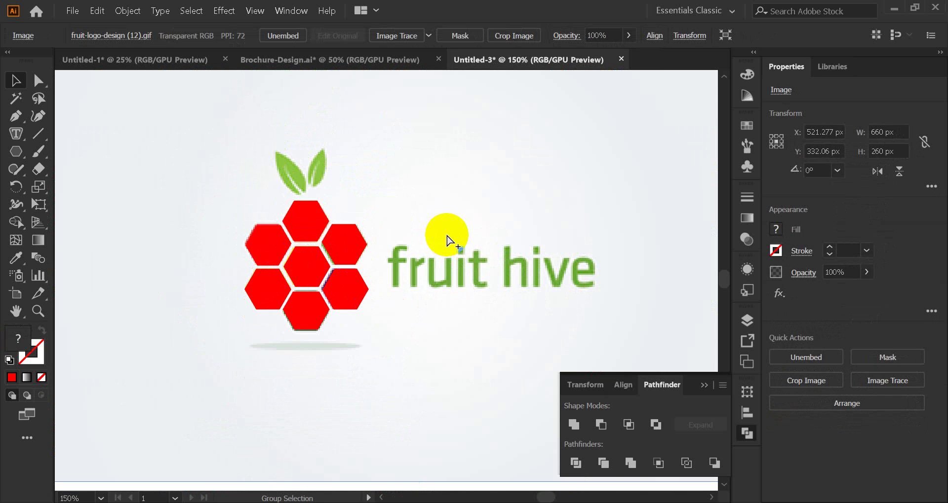
Delete the fruit hive reference image behind the red hexagons
{"action": "key", "text": "v"}
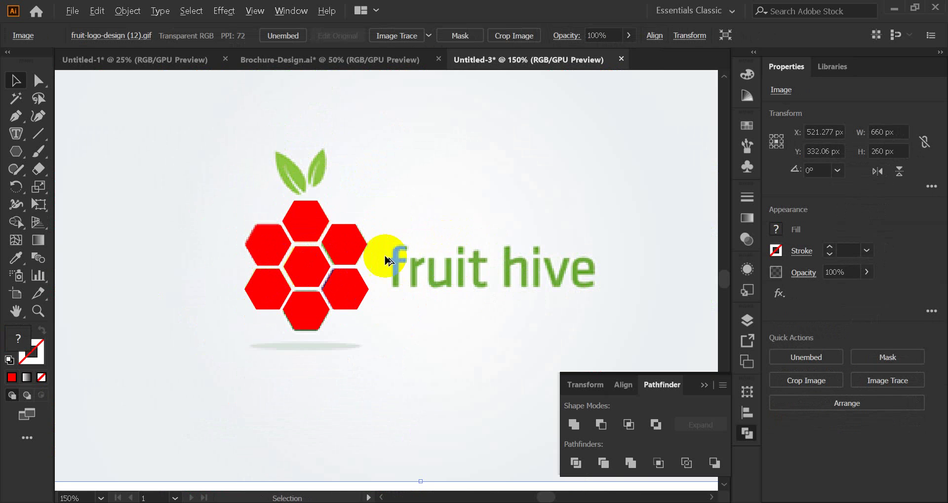
{"action": "scroll", "coordinate": [385, 255], "scroll_direction": "down", "scroll_amount": 4}
{"action": "key", "text": "Delete"}
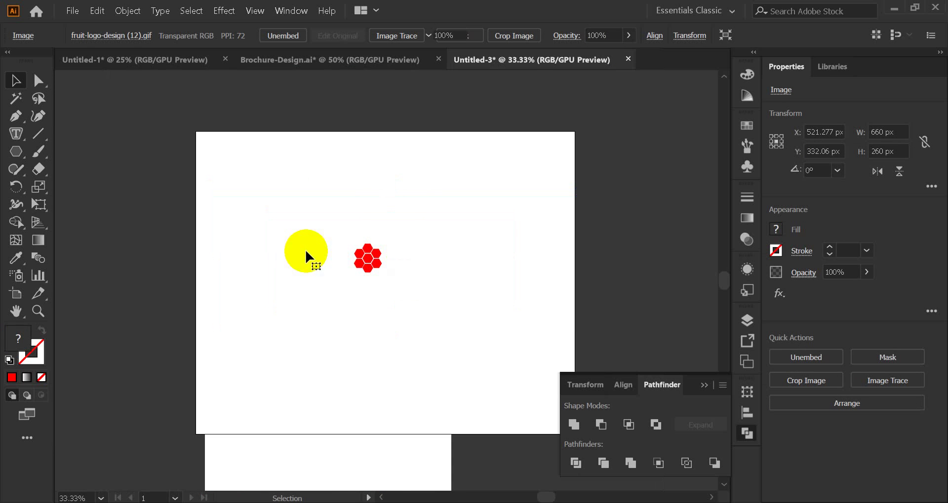
Stretch the bottom red hexagon slightly downward so its height comes closer to the neighbouring hexagons
{"action": "scroll", "coordinate": [342, 259], "scroll_direction": "up", "scroll_amount": 5}
{"action": "scroll", "coordinate": [290, 262], "scroll_direction": "up", "scroll_amount": 4}
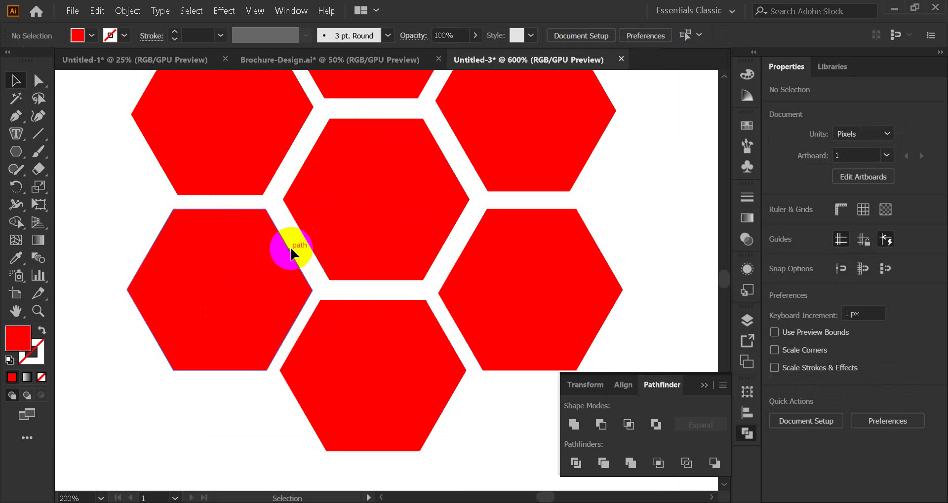
{"action": "left_click", "coordinate": [380, 204]}
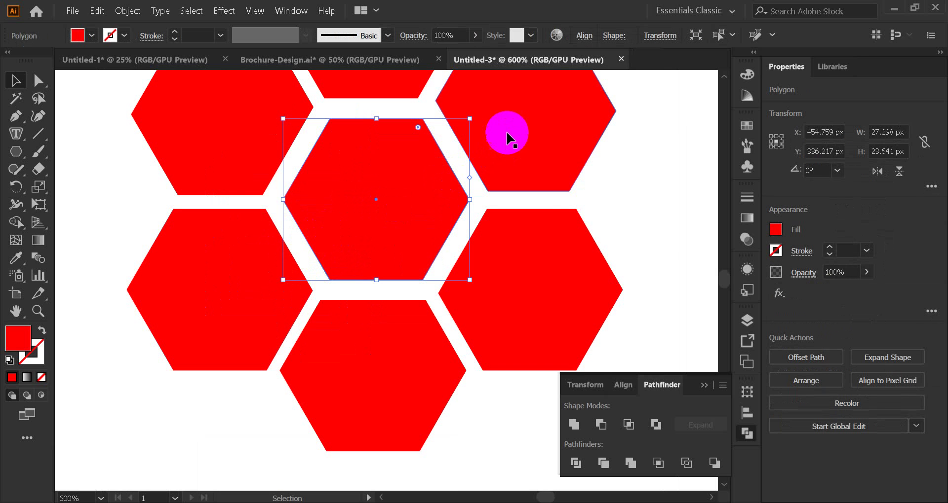
{"action": "left_click", "coordinate": [344, 354]}
{"action": "left_click", "coordinate": [221, 312]}
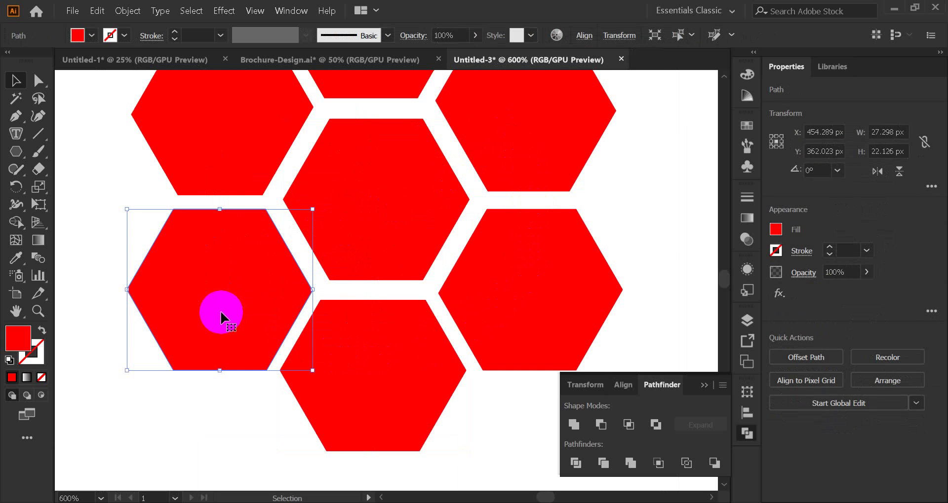
{"action": "left_click", "coordinate": [403, 368]}
{"action": "scroll", "coordinate": [373, 432], "scroll_direction": "down", "scroll_amount": 1}
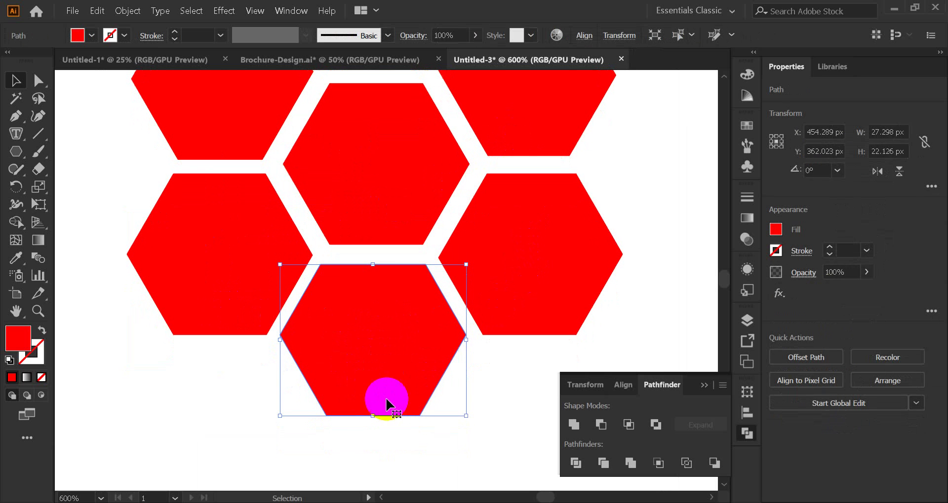
{"action": "left_click_drag", "start_coordinate": [371, 416], "coordinate": [368, 428]}
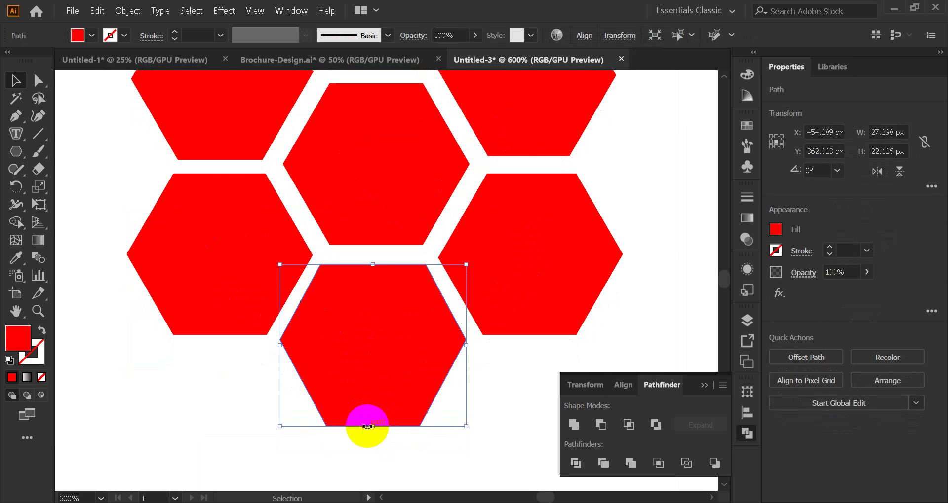
{"action": "left_click", "coordinate": [654, 210]}
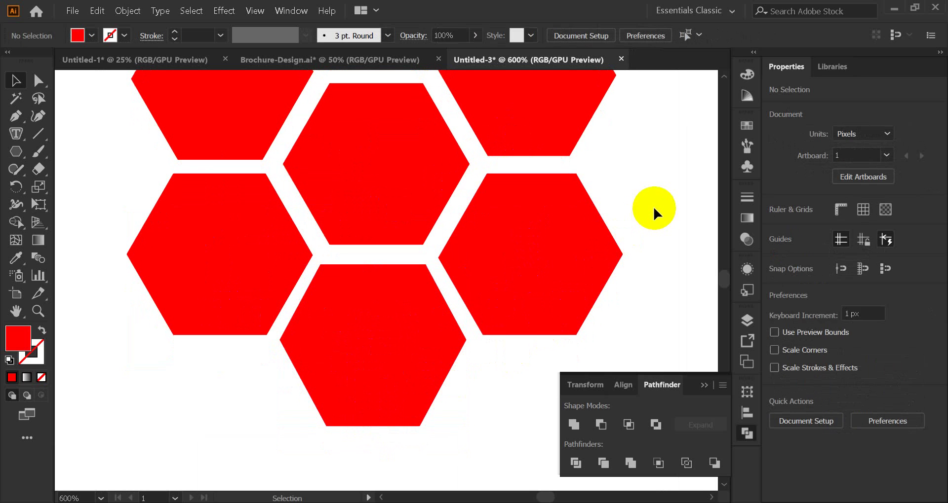
Draw a thin horizontal rectangle about 68.6 by 3.1 px across the middle of the cluster, over the side hexagon gaps
{"action": "left_click", "coordinate": [482, 295]}
{"action": "scroll", "coordinate": [474, 291], "scroll_direction": "down", "scroll_amount": 2}
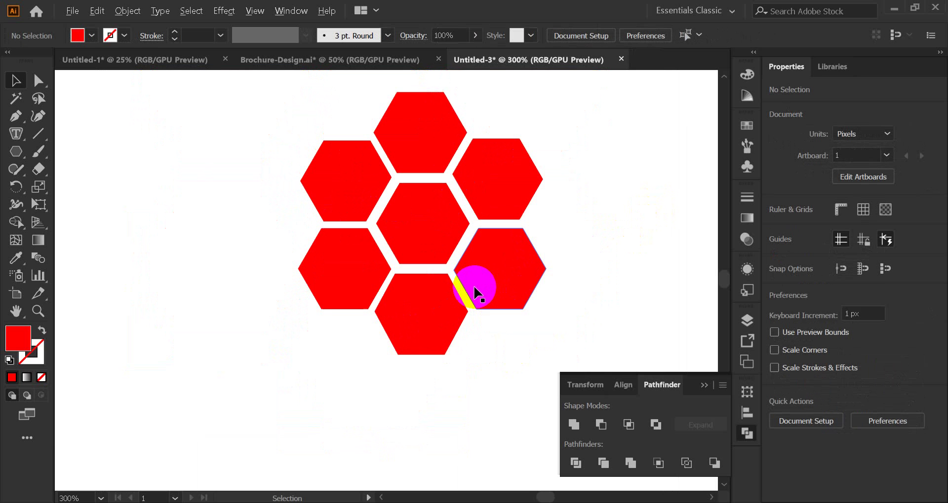
{"action": "scroll", "coordinate": [476, 282], "scroll_direction": "up", "scroll_amount": 1}
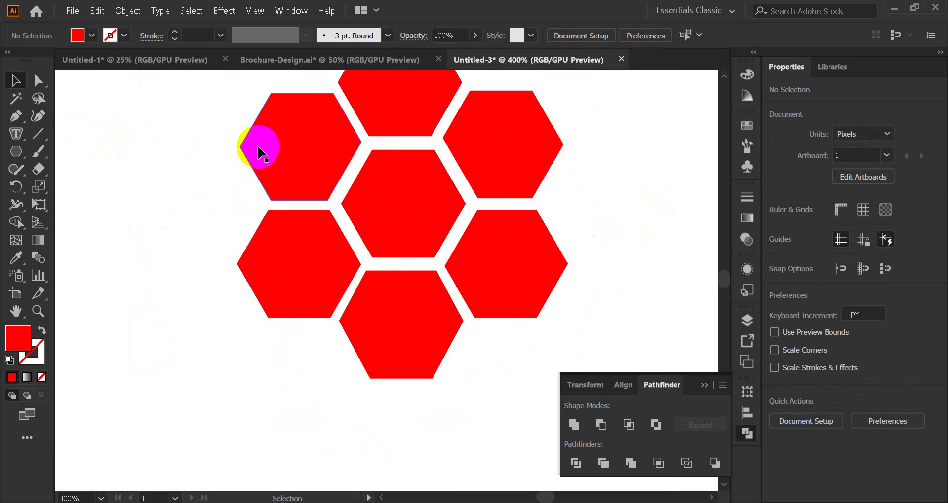
{"action": "scroll", "coordinate": [424, 241], "scroll_direction": "up", "scroll_amount": 1}
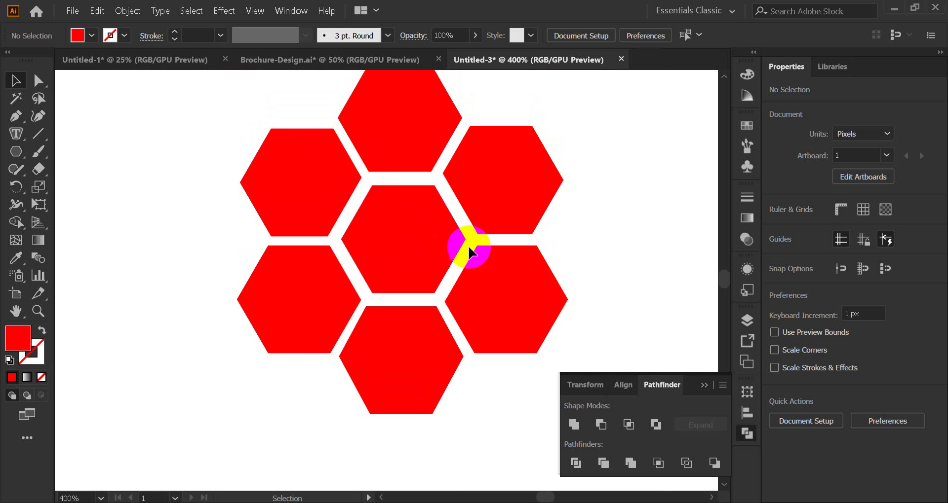
{"action": "scroll", "coordinate": [474, 250], "scroll_direction": "up", "scroll_amount": 1}
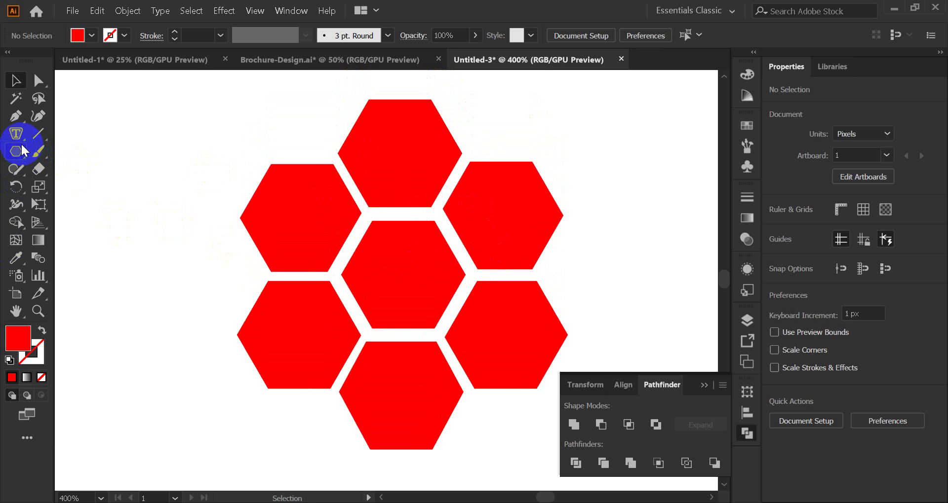
{"action": "left_click_drag", "start_coordinate": [16, 154], "coordinate": [74, 153]}
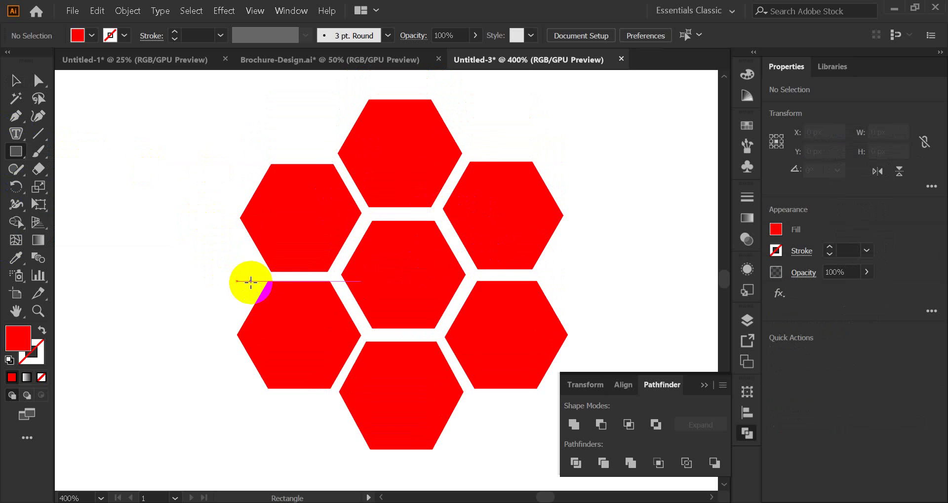
{"action": "left_click_drag", "start_coordinate": [250, 282], "coordinate": [563, 267]}
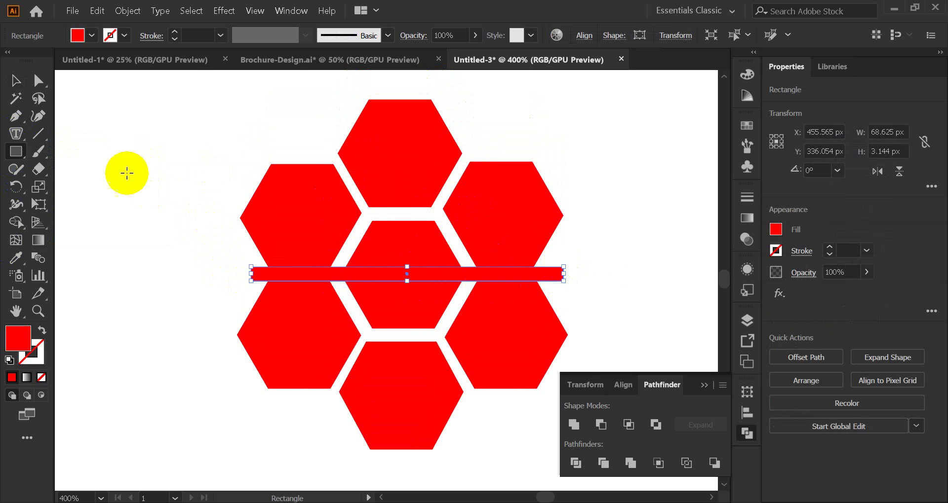
Fill the thin horizontal rectangle with black and deselect it
{"action": "left_click", "coordinate": [749, 139]}
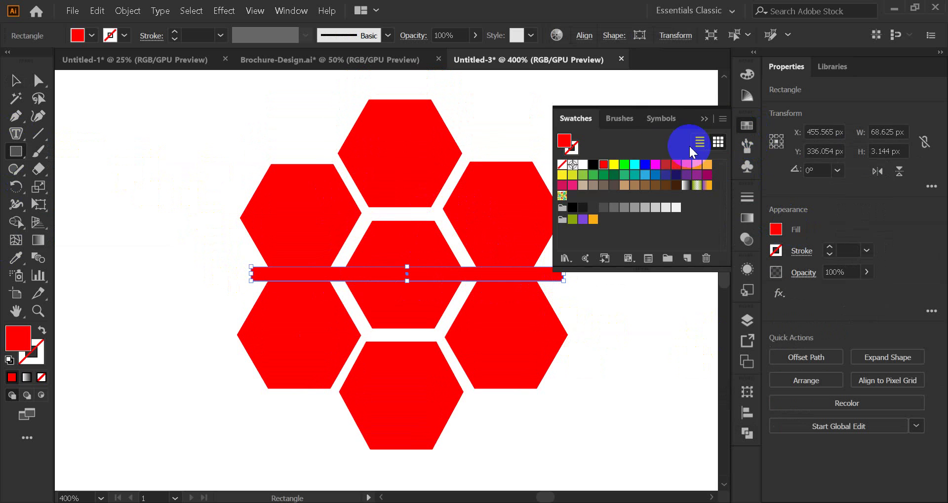
{"action": "left_click", "coordinate": [593, 164]}
{"action": "left_click", "coordinate": [702, 119]}
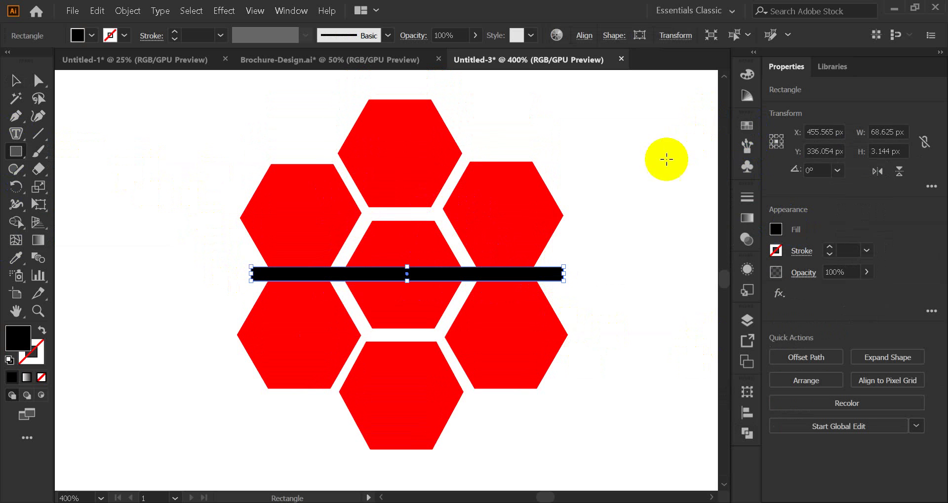
{"action": "left_click", "coordinate": [401, 163]}
{"action": "left_click", "coordinate": [494, 281]}
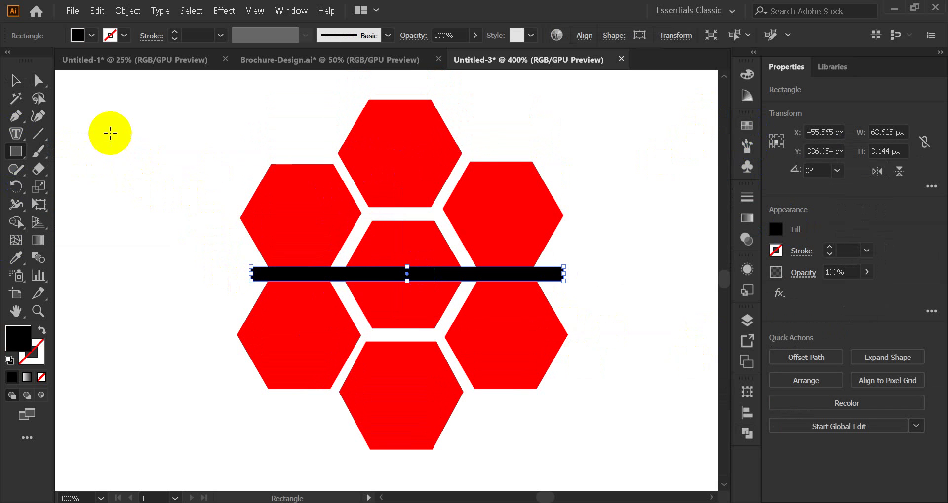
{"action": "left_click", "coordinate": [16, 81]}
{"action": "left_click", "coordinate": [146, 143]}
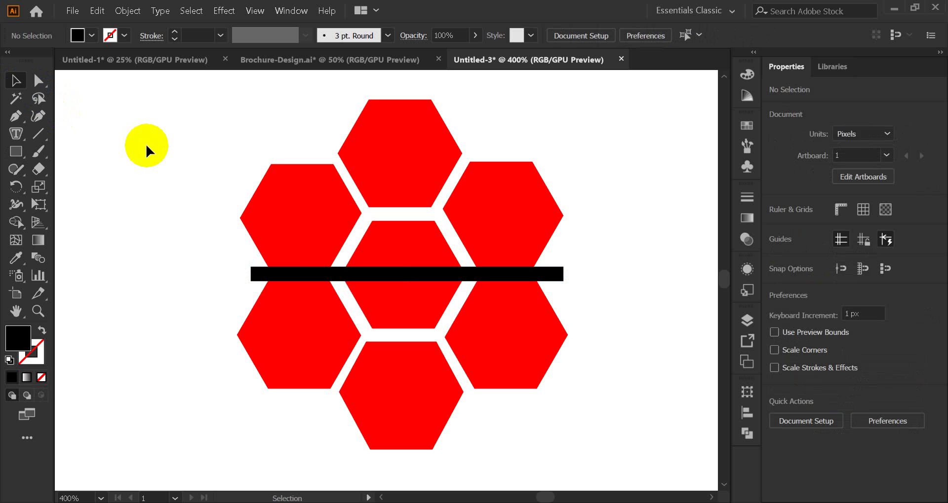
Duplicate the black bar, rotate the copy to about 61.65°, and place it diagonally over the upper-right and lower-left hexagon gaps
{"action": "left_click", "coordinate": [452, 281]}
{"action": "left_click_drag", "start_coordinate": [451, 279], "coordinate": [455, 318]}
{"action": "left_click_drag", "start_coordinate": [576, 315], "coordinate": [482, 186]}
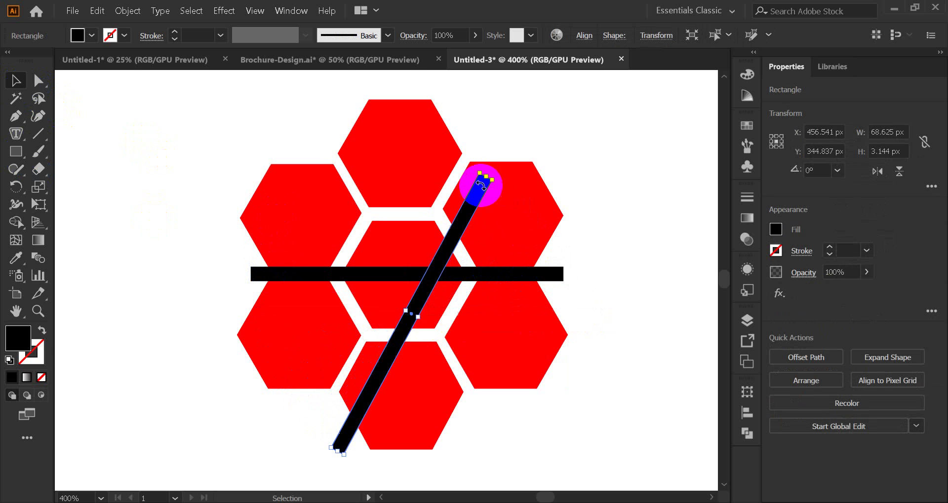
{"action": "left_click_drag", "start_coordinate": [406, 329], "coordinate": [389, 296]}
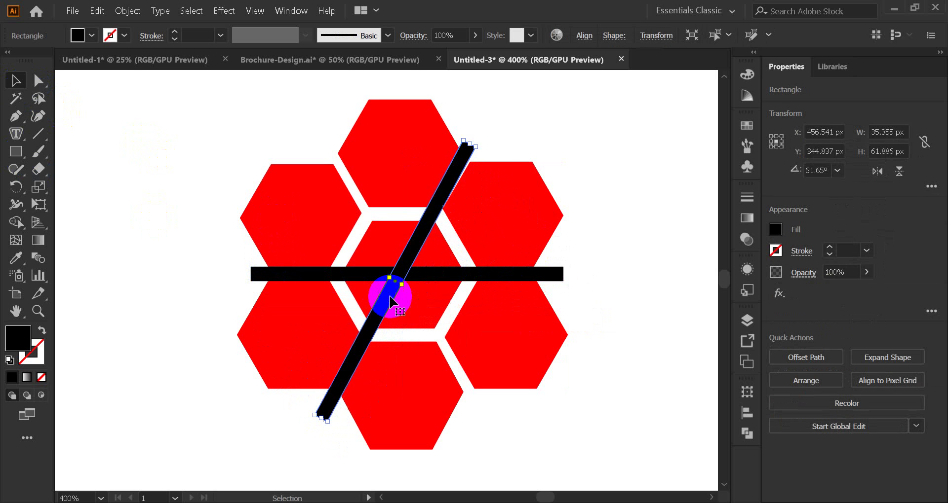
{"action": "left_click", "coordinate": [539, 113]}
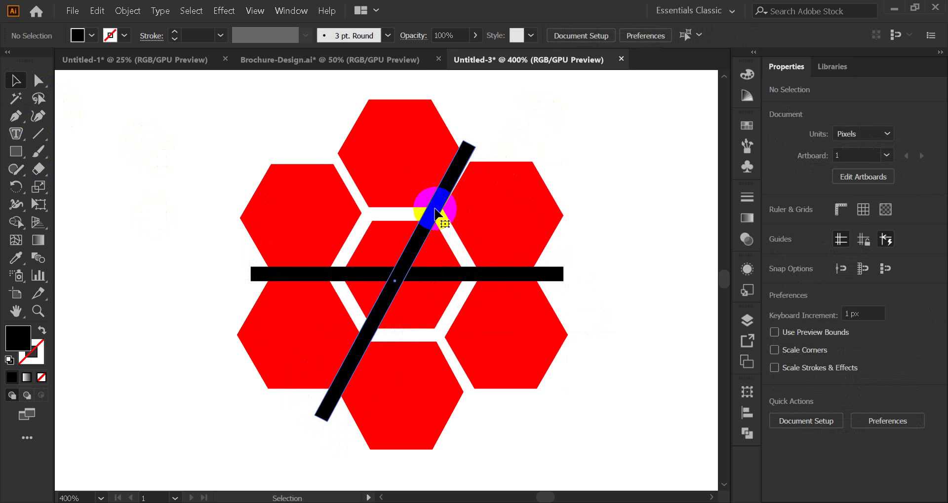
Duplicate the diagonal bar, rotate the copy to about 124°, and move it across the cluster from upper left to lower right
{"action": "left_click", "coordinate": [423, 237]}
{"action": "left_click_drag", "start_coordinate": [423, 237], "coordinate": [378, 216]}
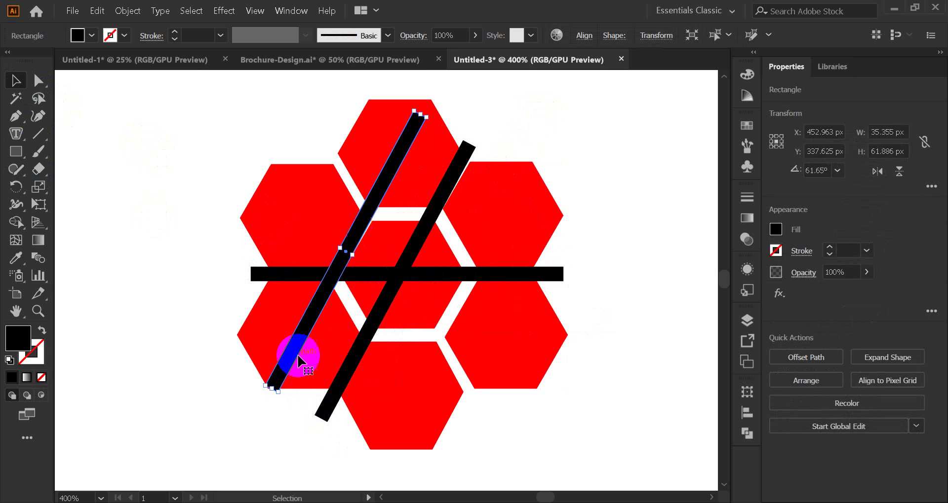
{"action": "left_click_drag", "start_coordinate": [272, 387], "coordinate": [436, 411]}
{"action": "left_click_drag", "start_coordinate": [377, 307], "coordinate": [447, 336]}
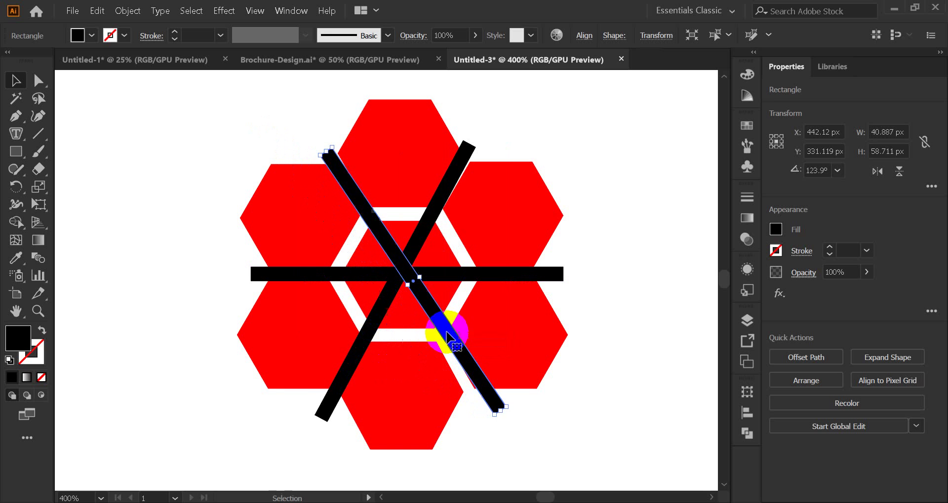
Fine-tune the rotation of the second diagonal bar so it lines up with the upper-left and lower-right hexagon gaps
{"action": "left_click_drag", "start_coordinate": [506, 415], "coordinate": [480, 404]}
{"action": "left_click", "coordinate": [515, 423]}
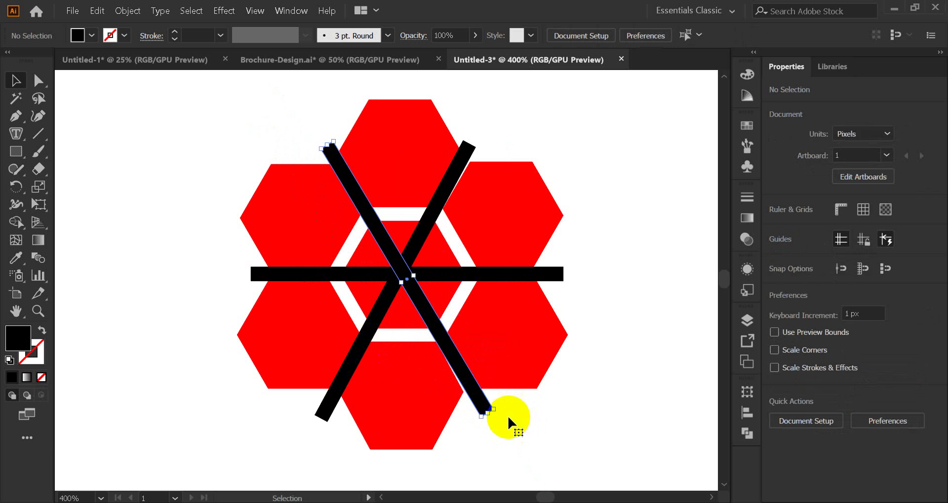
{"action": "left_click", "coordinate": [488, 411]}
{"action": "left_click_drag", "start_coordinate": [493, 417], "coordinate": [478, 400]}
{"action": "left_click", "coordinate": [516, 421]}
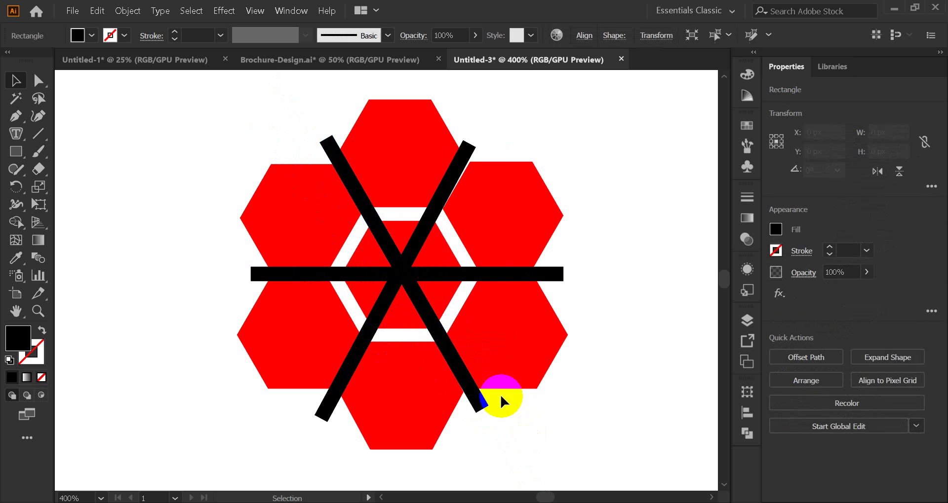
{"action": "left_click", "coordinate": [499, 395]}
Enlarge the upper-right red hexagon to about 27.3 by 24.4 px so its inner edge reaches under the diagonal bar
{"action": "left_click", "coordinate": [508, 197]}
{"action": "scroll", "coordinate": [474, 189], "scroll_direction": "up", "scroll_amount": 2}
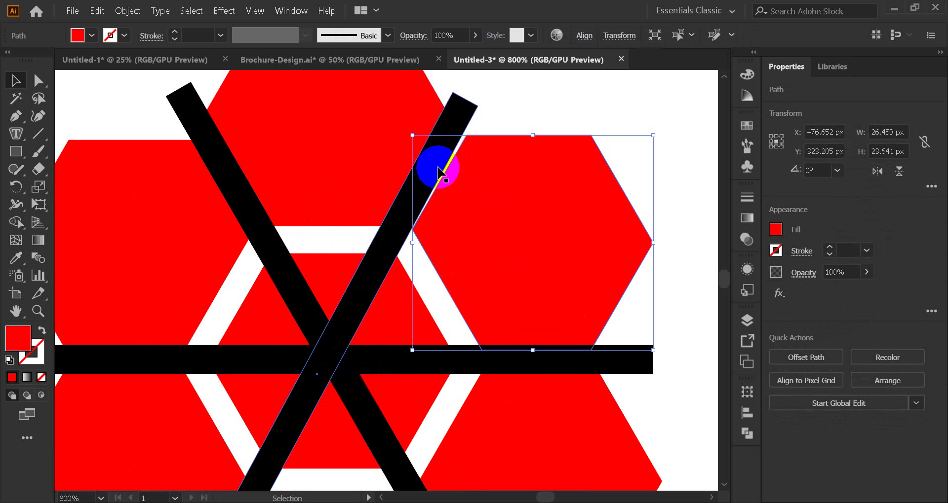
{"action": "scroll", "coordinate": [463, 202], "scroll_direction": "down", "scroll_amount": 2}
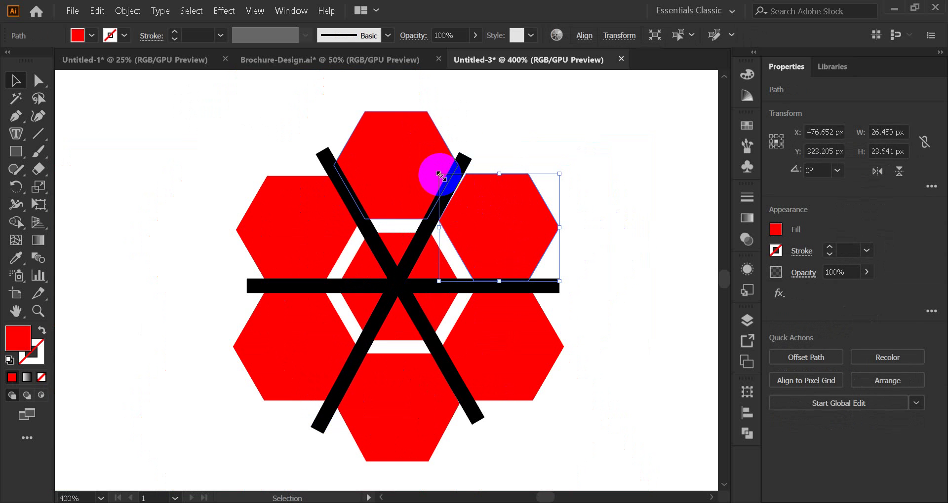
{"action": "left_click_drag", "start_coordinate": [438, 173], "coordinate": [435, 167]}
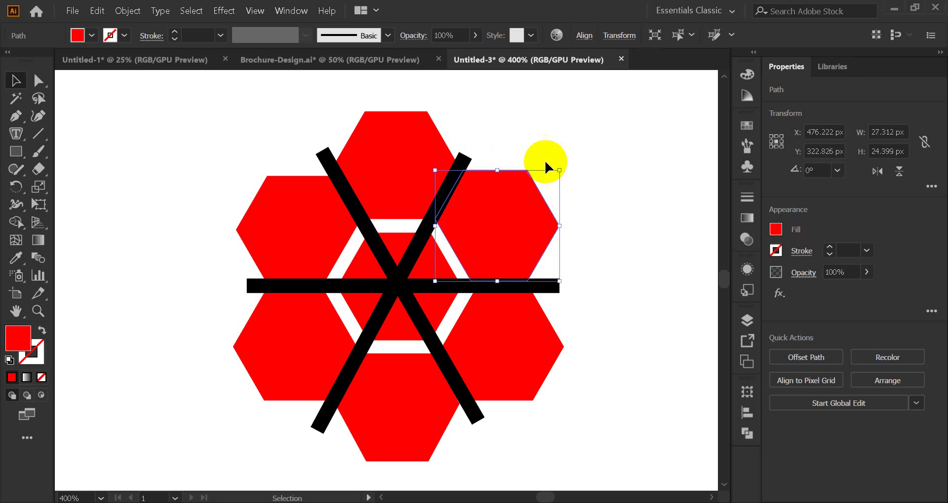
{"action": "left_click", "coordinate": [584, 158]}
Select the six outer red hexagons of the cluster together, leaving the central hexagon out
{"action": "scroll", "coordinate": [444, 203], "scroll_direction": "down", "scroll_amount": 2}
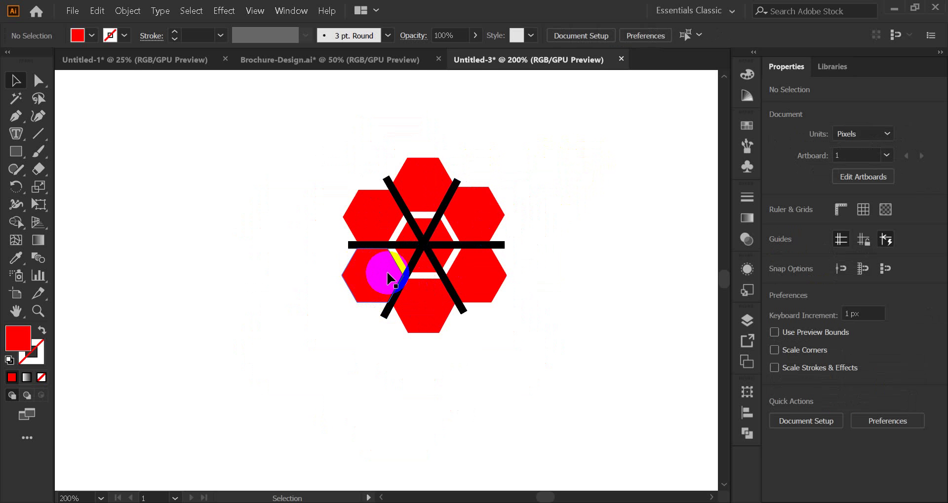
{"action": "left_click", "coordinate": [356, 273]}
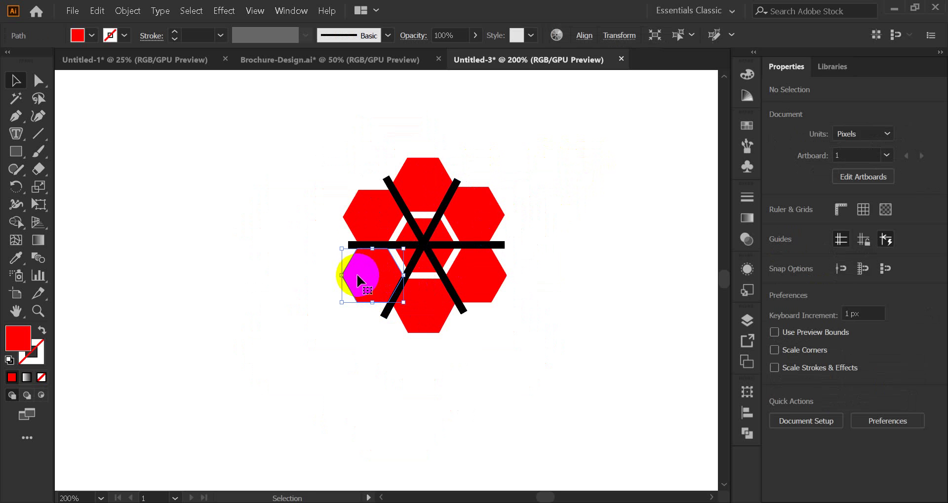
{"action": "left_click", "coordinate": [368, 214], "text": "shift"}
{"action": "left_click", "coordinate": [423, 169], "text": "shift"}
{"action": "left_click", "coordinate": [483, 217], "text": "shift"}
{"action": "left_click", "coordinate": [480, 280], "text": "shift"}
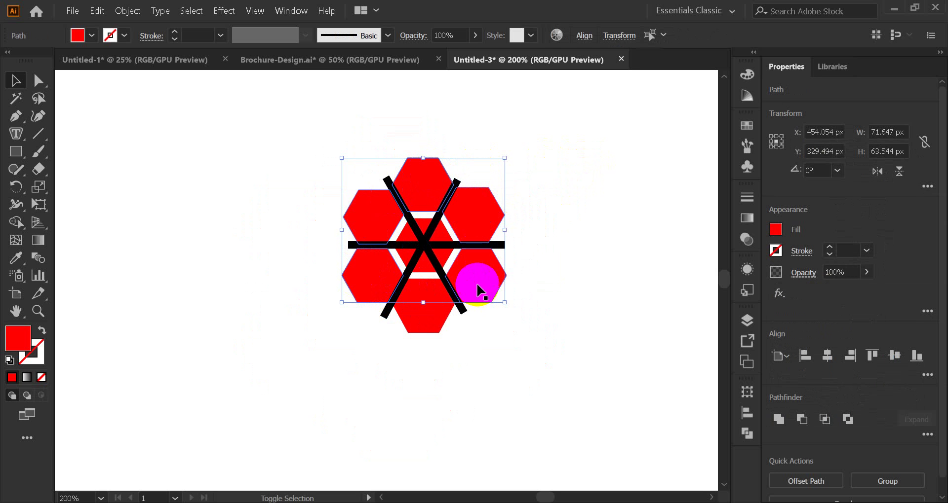
{"action": "left_click", "coordinate": [403, 257], "text": "shift"}
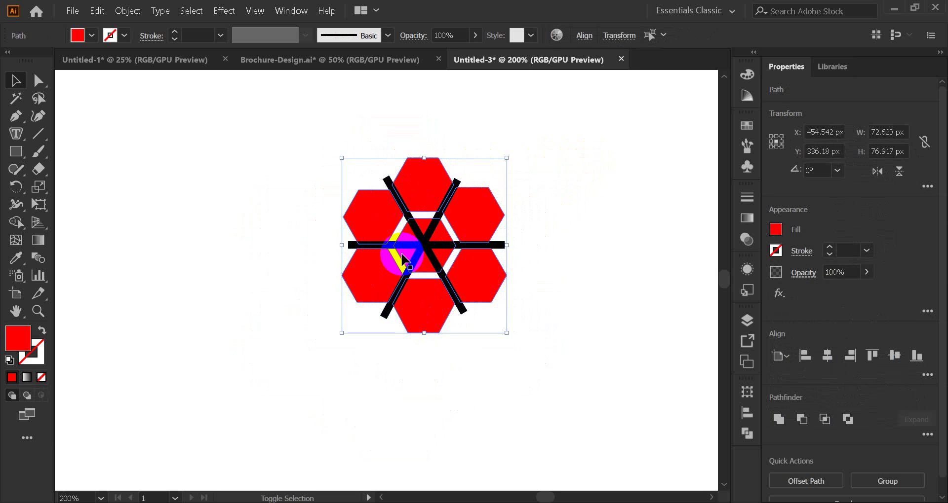
Add the three crossing black bars to the selected outer hexagons, keeping the central hexagon unselected
{"action": "scroll", "coordinate": [403, 257], "scroll_direction": "up", "scroll_amount": 3}
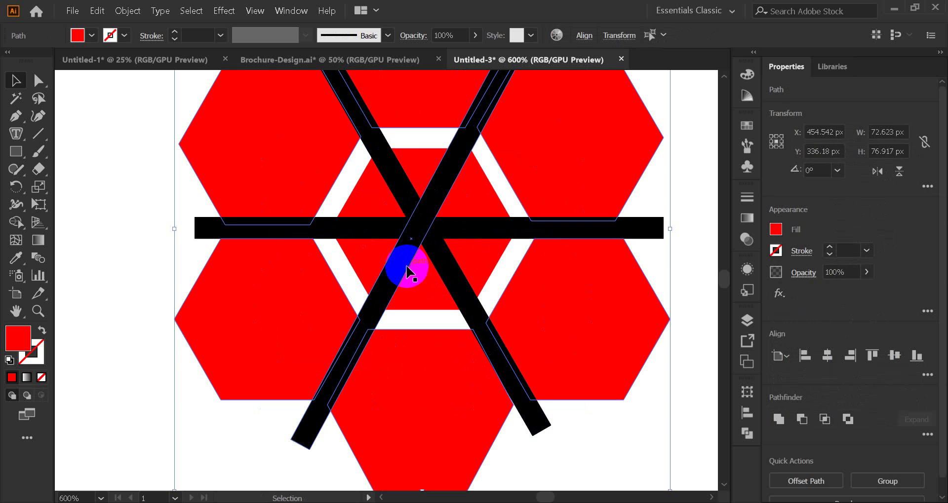
{"action": "left_click", "coordinate": [402, 269], "text": "shift"}
{"action": "left_click", "coordinate": [363, 229], "text": "shift"}
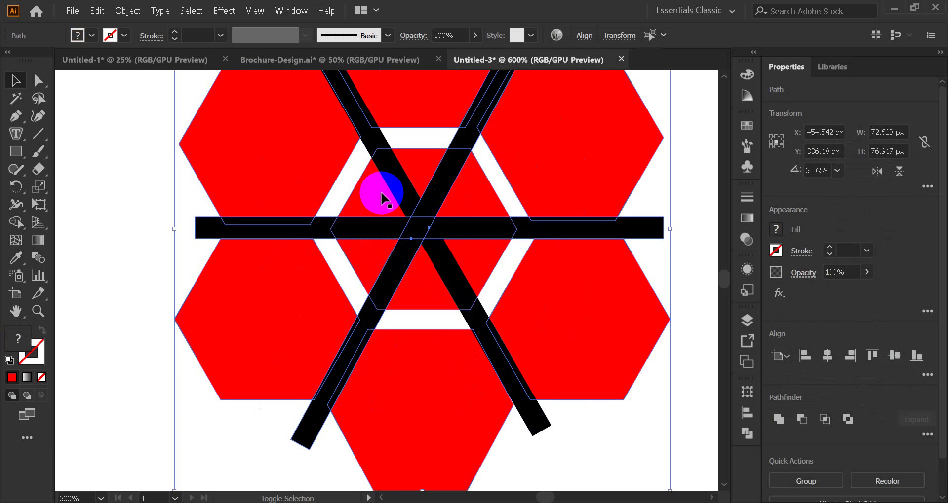
{"action": "left_click", "coordinate": [388, 180], "text": "shift"}
{"action": "left_click", "coordinate": [536, 258], "text": "shift"}
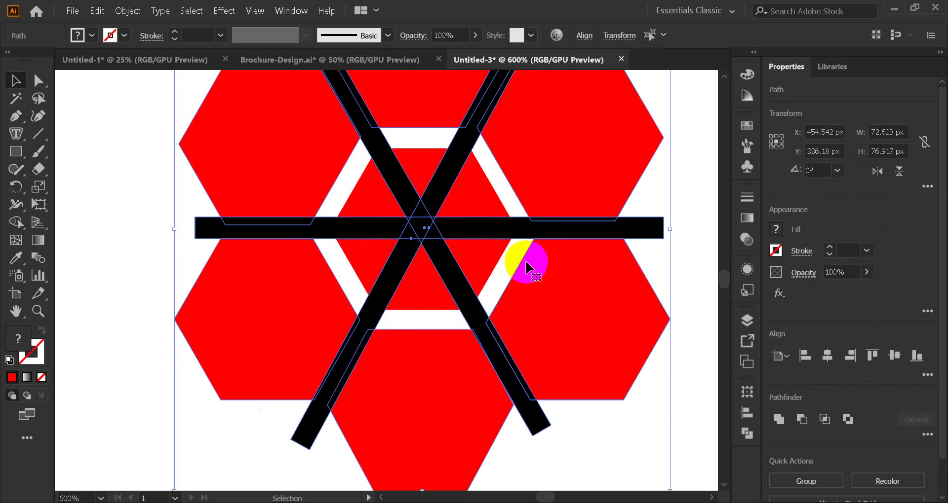
Apply Pathfinder Divide to the selected hexagons and bars, then ungroup the resulting pieces
{"action": "scroll", "coordinate": [526, 266], "scroll_direction": "down", "scroll_amount": 2}
{"action": "left_click", "coordinate": [747, 434]}
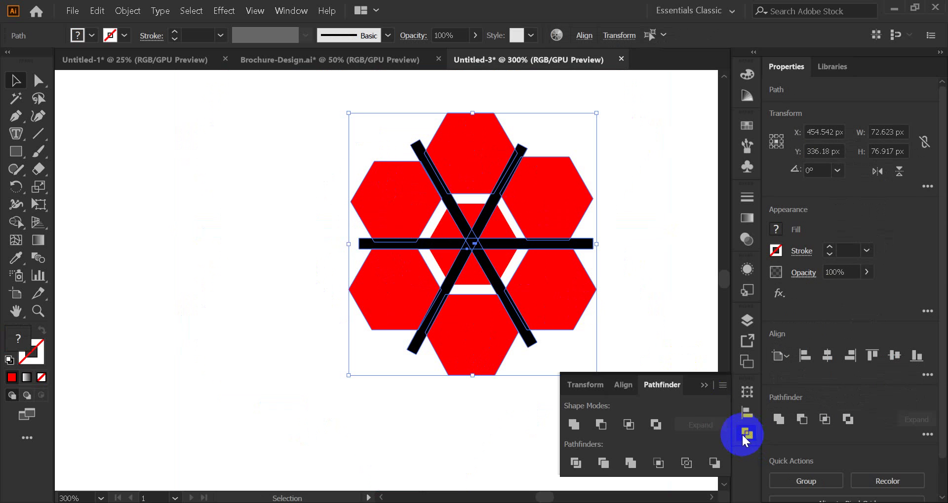
{"action": "left_click", "coordinate": [575, 463]}
{"action": "right_click", "coordinate": [481, 214]}
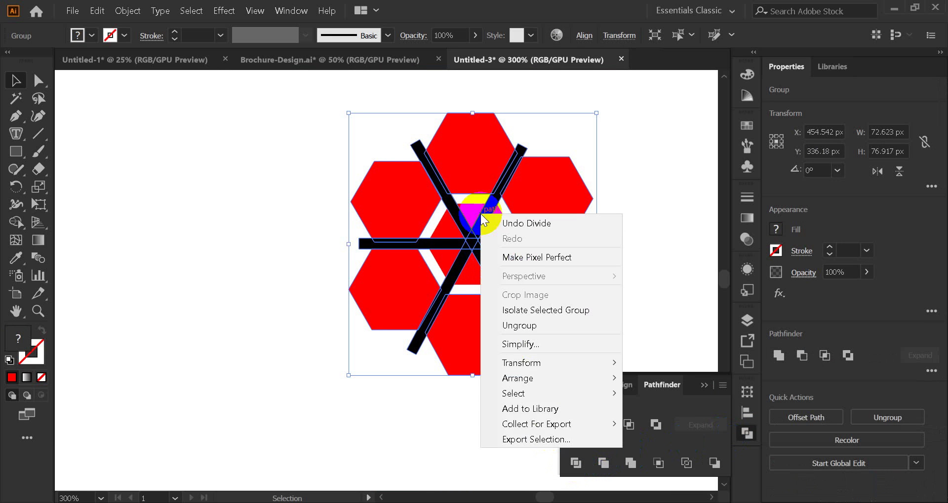
{"action": "left_click", "coordinate": [532, 325]}
{"action": "left_click", "coordinate": [671, 304]}
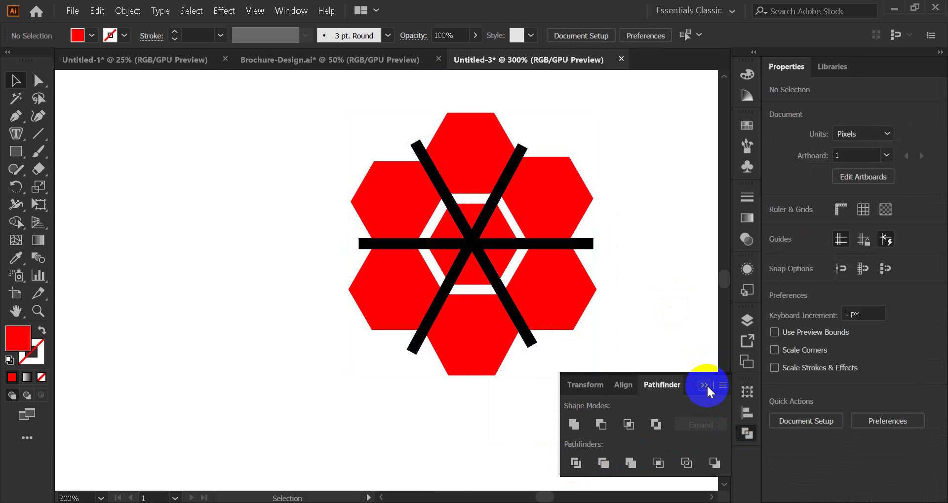
{"action": "left_click", "coordinate": [704, 385]}
Delete the black piece along the lower-right hexagon's inner edge and the main upper-left and upper-right bar segments
{"action": "left_click", "coordinate": [518, 318]}
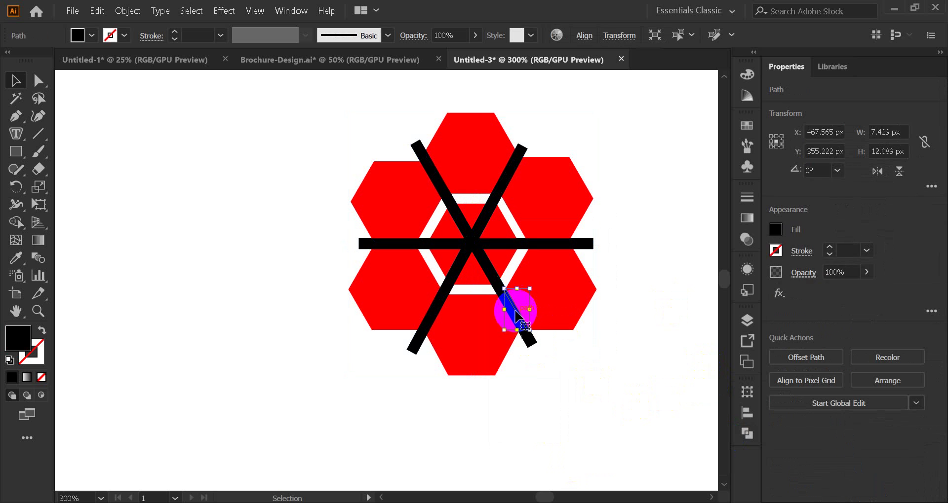
{"action": "key", "text": "Delete"}
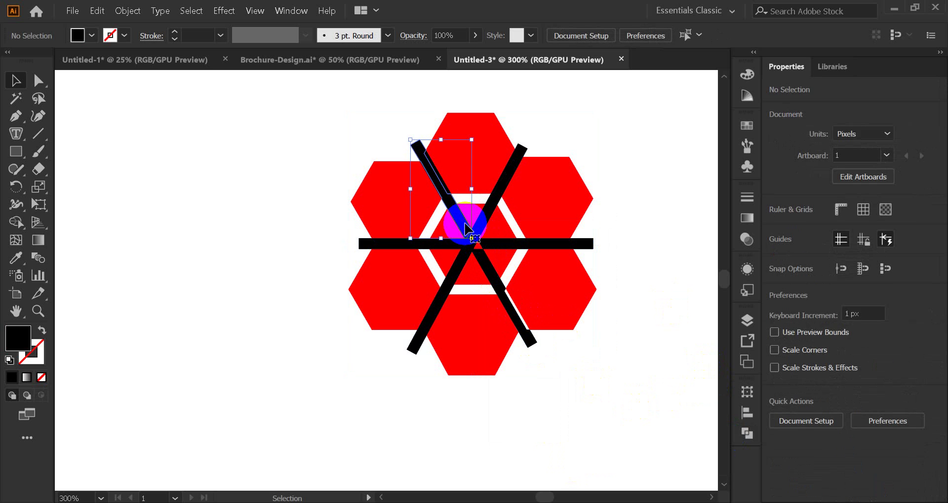
{"action": "left_click", "coordinate": [465, 229]}
{"action": "key", "text": "Delete"}
{"action": "left_click", "coordinate": [489, 212]}
{"action": "key", "text": "Delete"}
Delete the main black segments of the horizontal bar and lower-left diagonal, plus the small black piece at the cluster's center
{"action": "left_click", "coordinate": [461, 243]}
{"action": "key", "text": "Delete"}
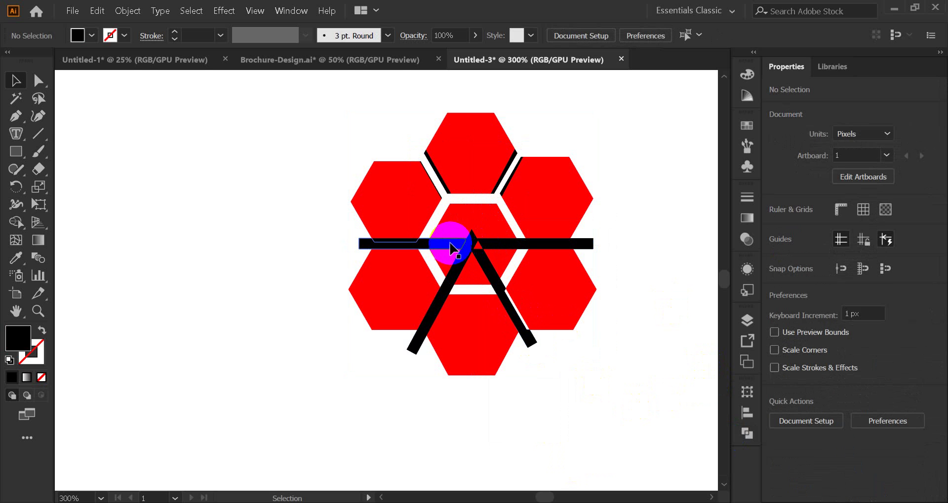
{"action": "left_click", "coordinate": [460, 262]}
{"action": "key", "text": "Delete"}
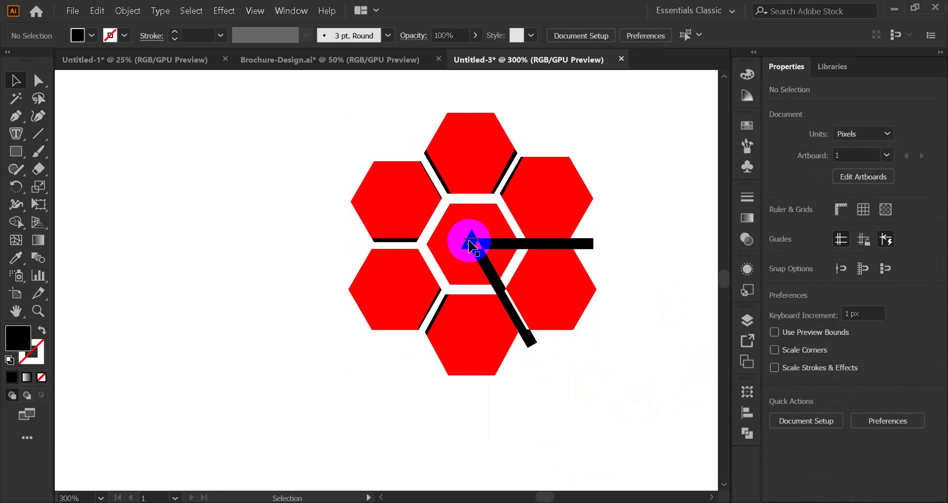
{"action": "left_click", "coordinate": [513, 247]}
{"action": "key", "text": "Delete"}
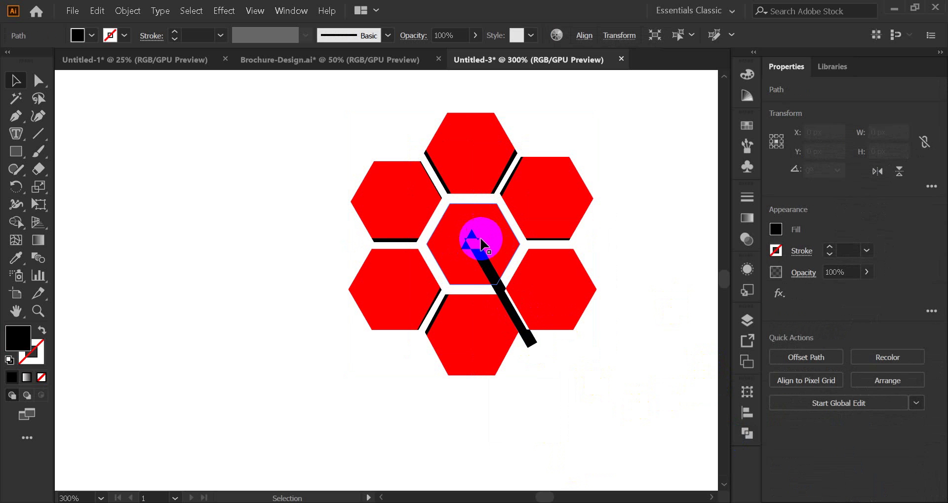
{"action": "left_click", "coordinate": [475, 245]}
{"action": "key", "text": "Delete"}
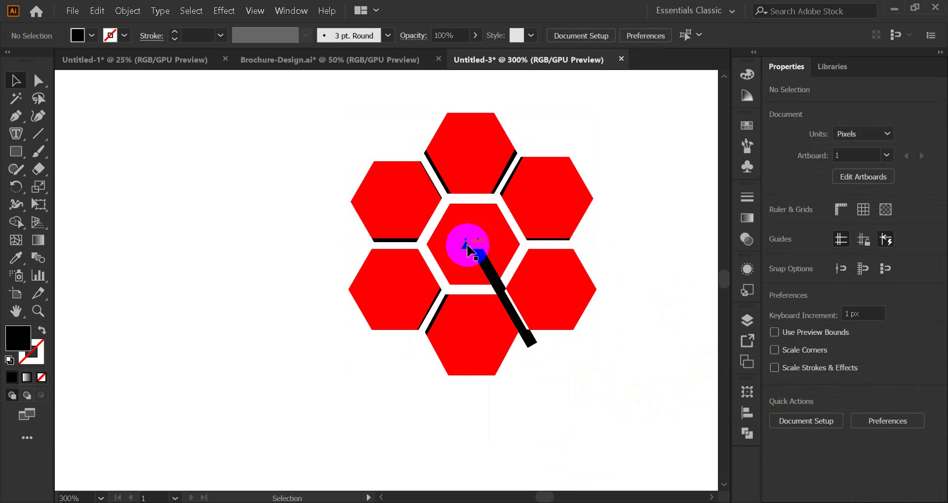
Delete the small black triangles in the central hexagon and the remaining lower-right diagonal bar segment
{"action": "scroll", "coordinate": [466, 246], "scroll_direction": "up", "scroll_amount": 6}
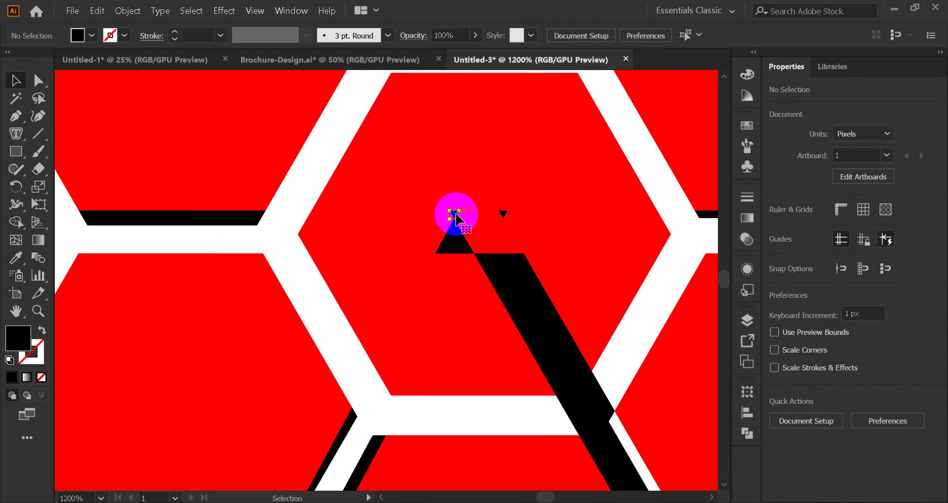
{"action": "left_click", "coordinate": [454, 212]}
{"action": "left_click", "coordinate": [502, 214]}
{"action": "key", "text": "Delete"}
{"action": "left_click", "coordinate": [461, 246]}
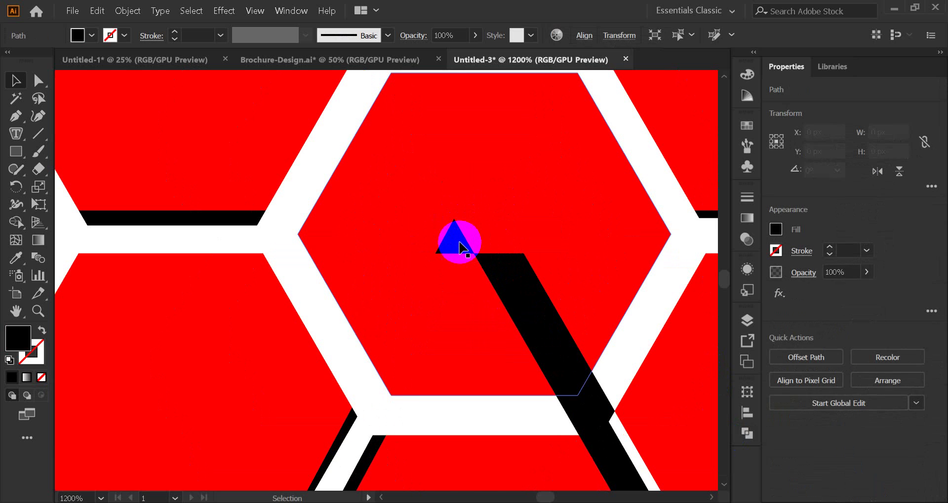
{"action": "key", "text": "Delete"}
{"action": "left_click", "coordinate": [493, 271]}
{"action": "key", "text": "Delete"}
{"action": "scroll", "coordinate": [534, 307], "scroll_direction": "down", "scroll_amount": 1}
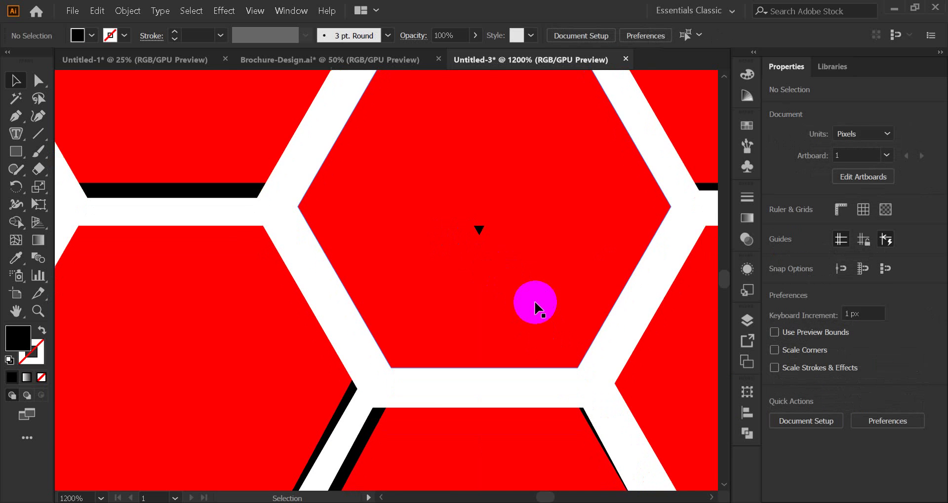
Delete the thin black strip along the bottom edge of the upper-left hexagon
{"action": "scroll", "coordinate": [534, 307], "scroll_direction": "down", "scroll_amount": 3}
{"action": "scroll", "coordinate": [367, 269], "scroll_direction": "up", "scroll_amount": 6}
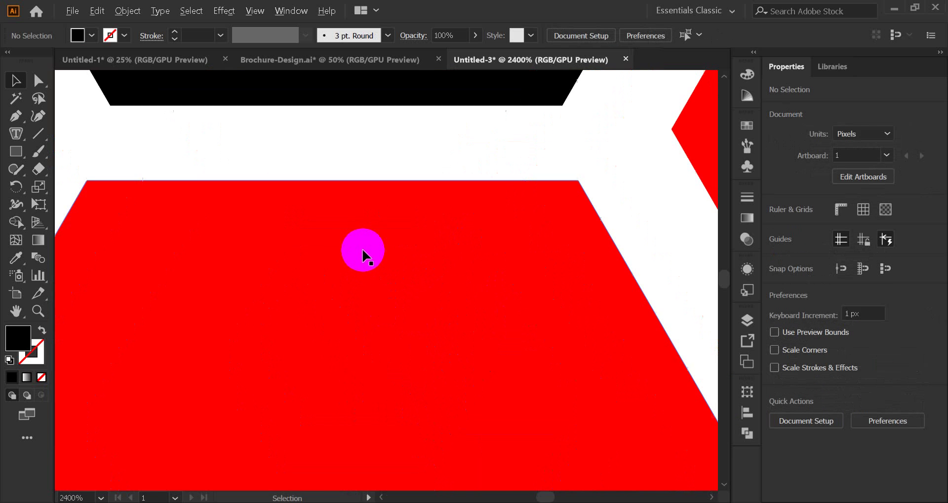
{"action": "scroll", "coordinate": [364, 242], "scroll_direction": "up", "scroll_amount": 5}
{"action": "left_click", "coordinate": [360, 239]}
{"action": "key", "text": "Delete"}
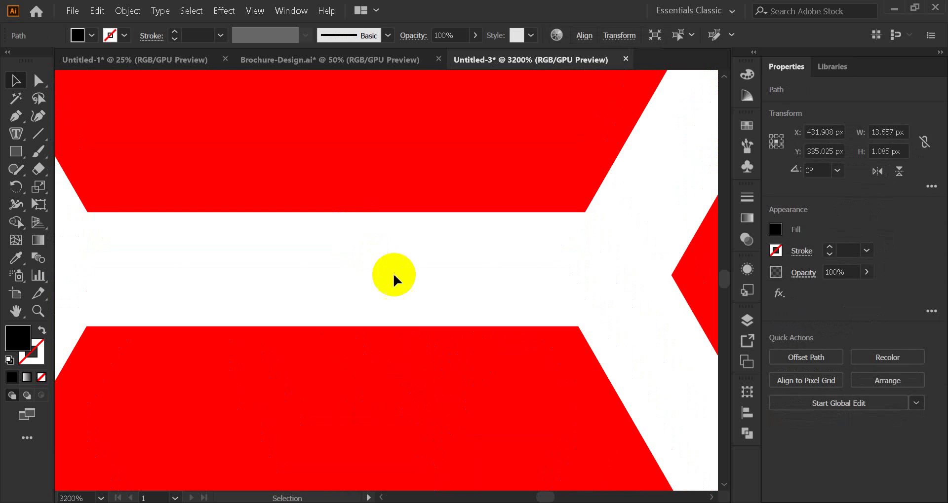
Delete the two black slivers along the facing edges of the top and upper-left hexagons
{"action": "scroll", "coordinate": [478, 300], "scroll_direction": "down", "scroll_amount": 3}
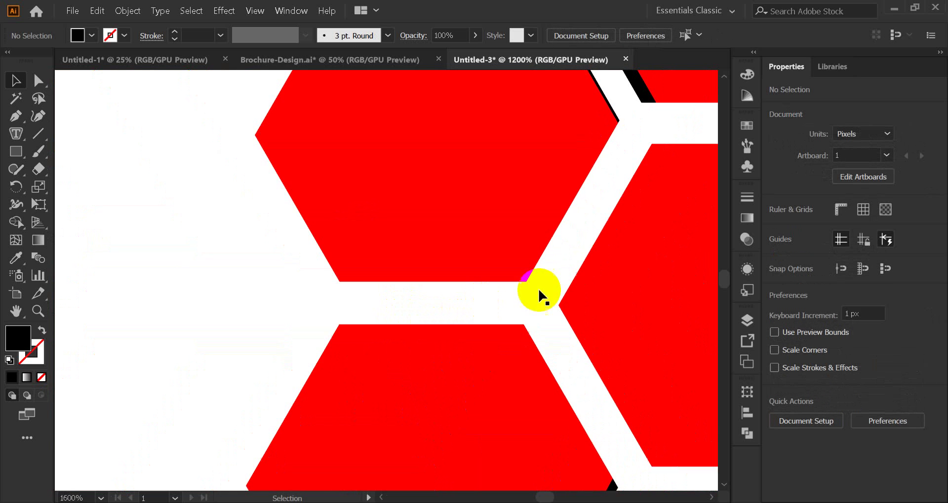
{"action": "left_click_drag", "start_coordinate": [567, 305], "coordinate": [453, 295]}
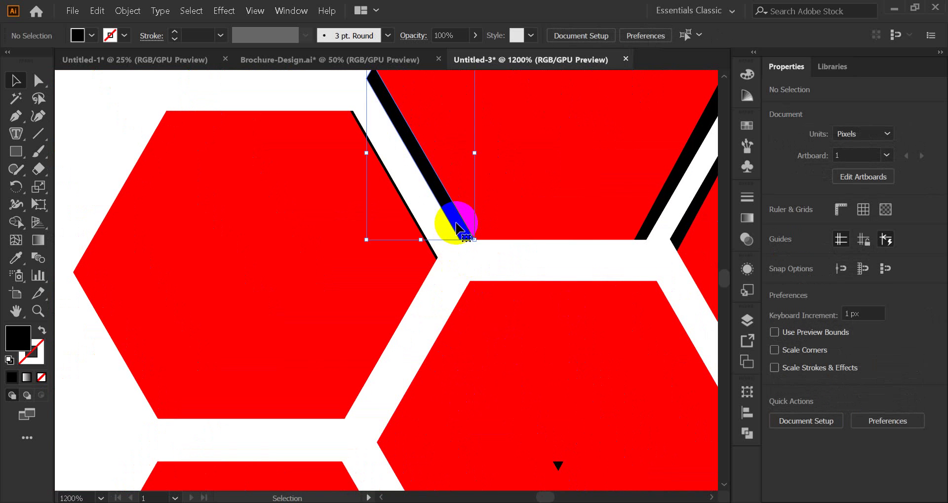
{"action": "key", "text": "Delete"}
{"action": "left_click", "coordinate": [423, 239]}
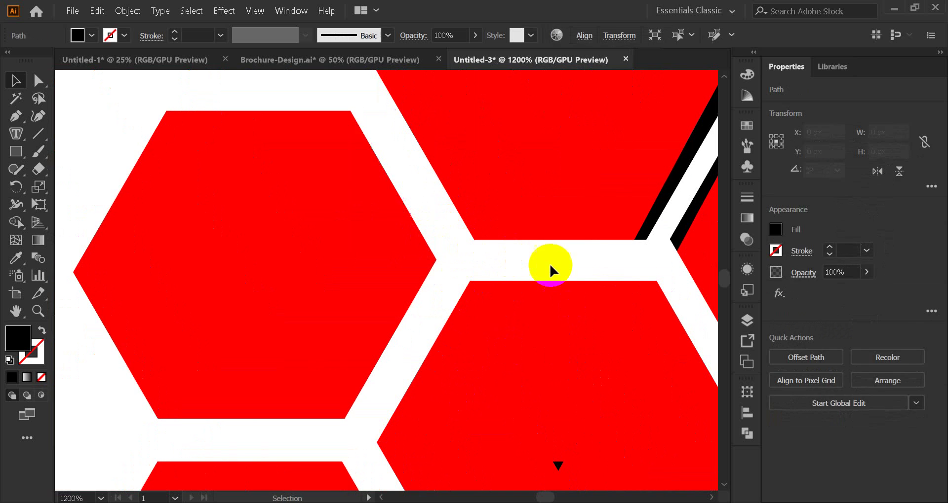
{"action": "left_click", "coordinate": [497, 286]}
Delete the two black slivers along the facing edges of the top and upper-right hexagons
{"action": "scroll", "coordinate": [497, 286], "scroll_direction": "right", "scroll_amount": 5}
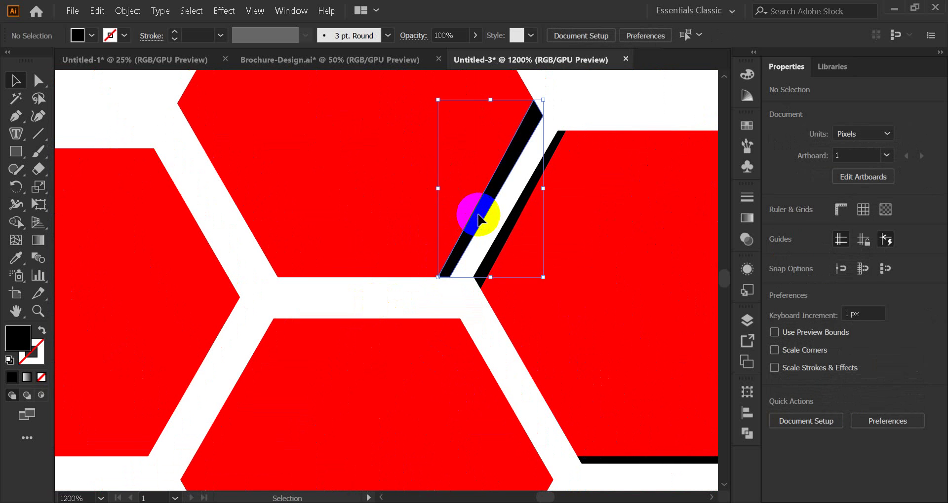
{"action": "key", "text": "Delete"}
{"action": "left_click", "coordinate": [514, 218]}
{"action": "key", "text": "Delete"}
Delete the black strip along the upper-right hexagon's bottom edge and the last small triangle inside the central hexagon
{"action": "left_click_drag", "start_coordinate": [586, 321], "coordinate": [408, 176]}
{"action": "left_click_drag", "start_coordinate": [484, 305], "coordinate": [506, 353]}
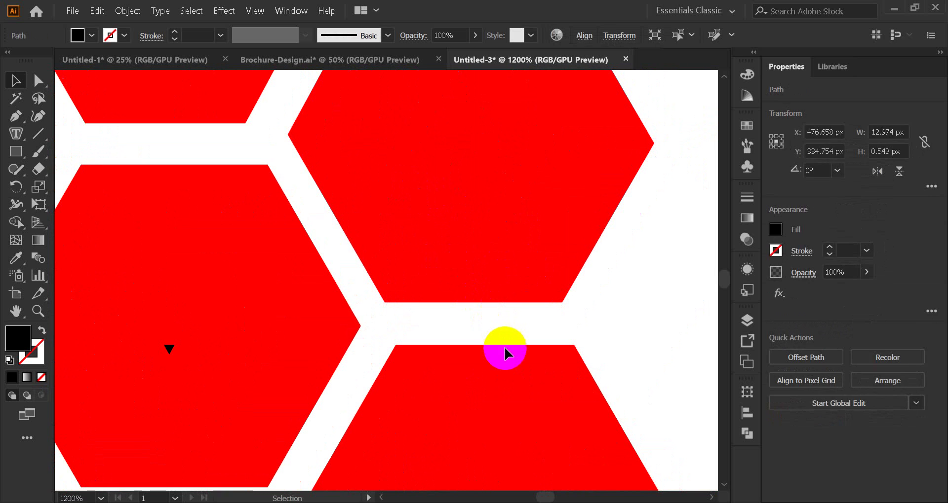
{"action": "left_click", "coordinate": [375, 336]}
{"action": "left_click", "coordinate": [170, 350]}
{"action": "key", "text": "Delete"}
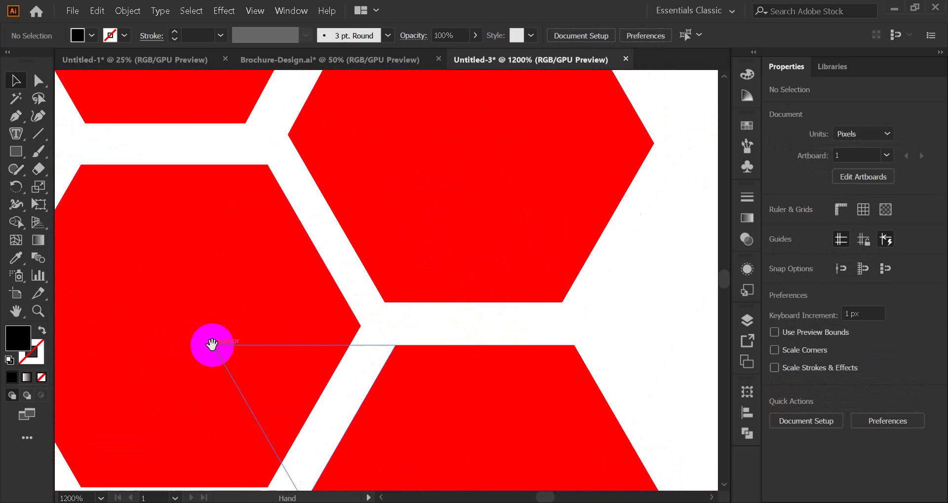
Delete the two black slivers along the facing edges of the lower-left and bottom hexagons
{"action": "left_click_drag", "start_coordinate": [212, 346], "coordinate": [341, 150]}
{"action": "left_click_drag", "start_coordinate": [169, 328], "coordinate": [273, 251]}
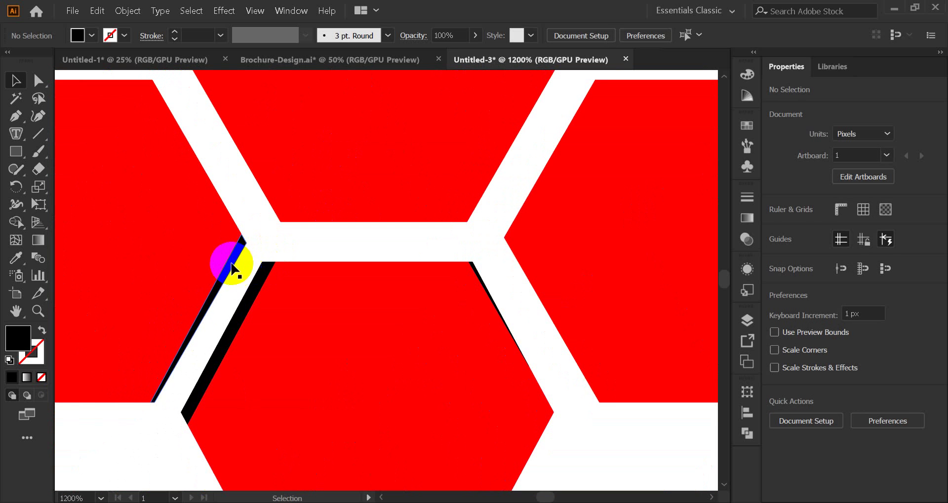
{"action": "left_click_drag", "start_coordinate": [148, 398], "coordinate": [250, 233]}
{"action": "key", "text": "Delete"}
{"action": "left_click_drag", "start_coordinate": [180, 423], "coordinate": [274, 254]}
{"action": "key", "text": "Delete"}
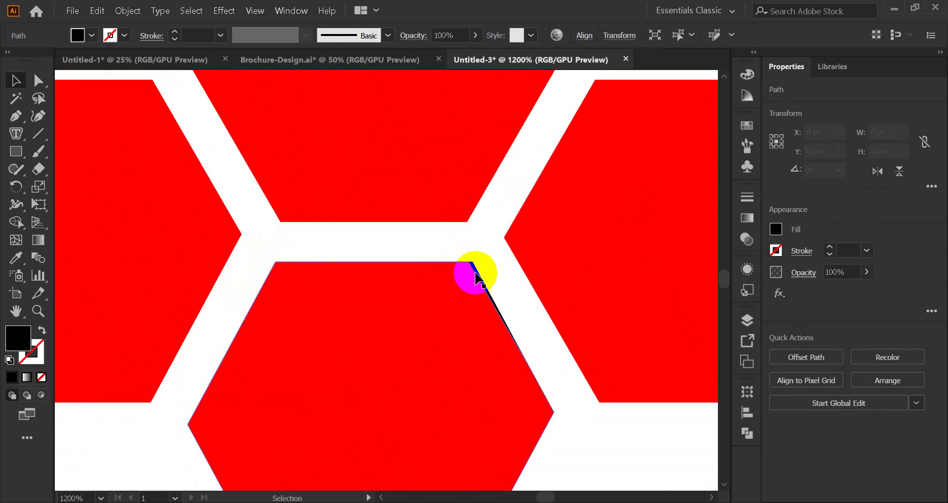
Delete the last thin black sliver on the upper-right edge of the bottom hexagon
{"action": "left_click", "coordinate": [476, 278]}
{"action": "left_click", "coordinate": [518, 293]}
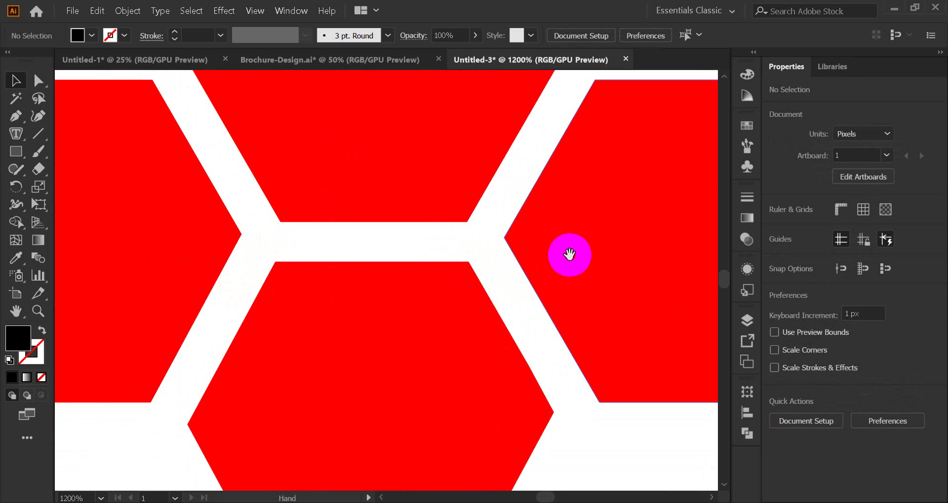
{"action": "scroll", "coordinate": [253, 354], "scroll_direction": "down", "scroll_amount": 3}
{"action": "left_click_drag", "start_coordinate": [254, 353], "coordinate": [336, 316]}
{"action": "scroll", "coordinate": [336, 316], "scroll_direction": "down", "scroll_amount": 4}
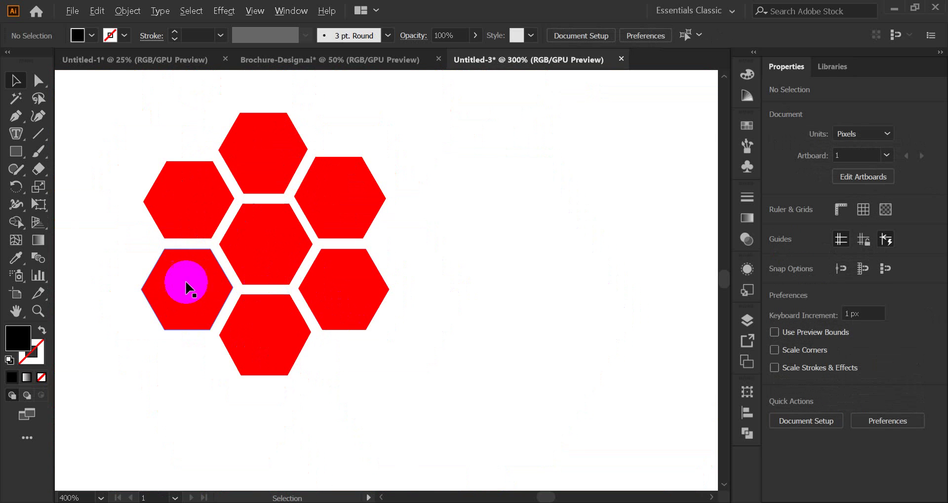
Select all leftover unfilled paths around the central hexagon with the Magic Wand, then return to the Selection tool
{"action": "scroll", "coordinate": [186, 281], "scroll_direction": "up", "scroll_amount": 3}
{"action": "left_click", "coordinate": [284, 224]}
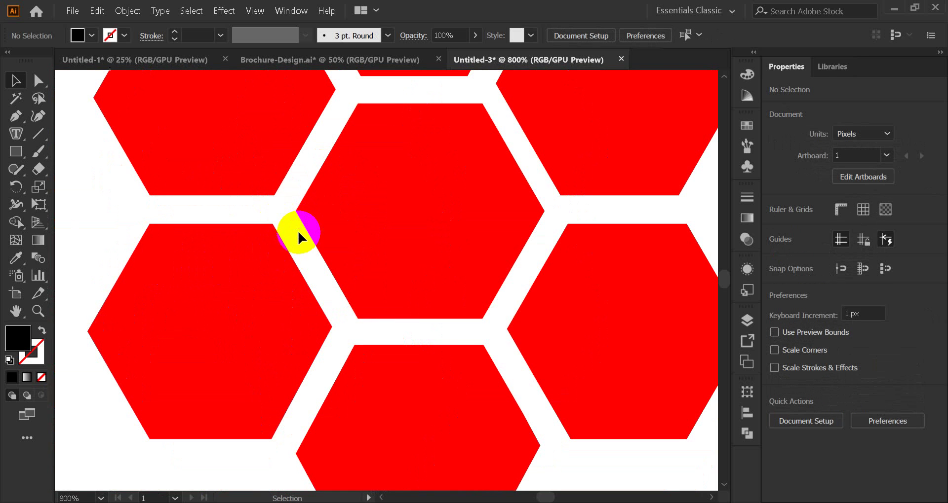
{"action": "left_click", "coordinate": [22, 94]}
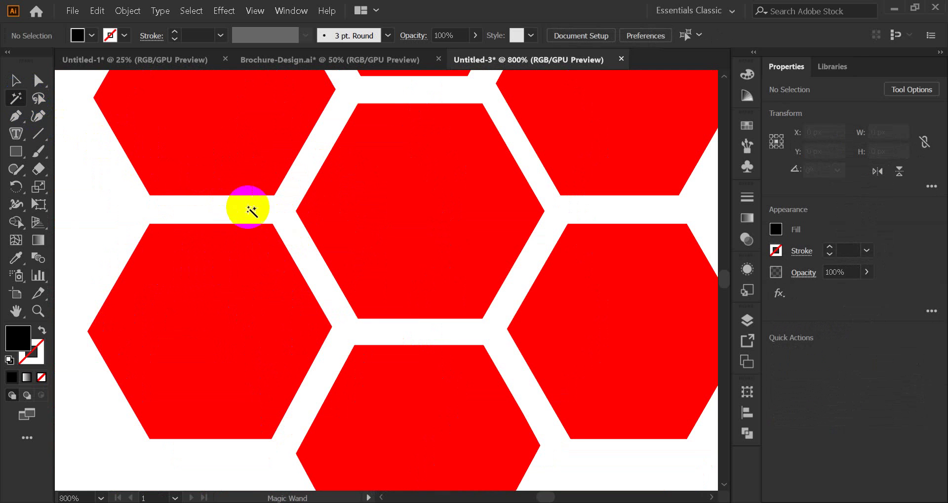
{"action": "left_click", "coordinate": [288, 226]}
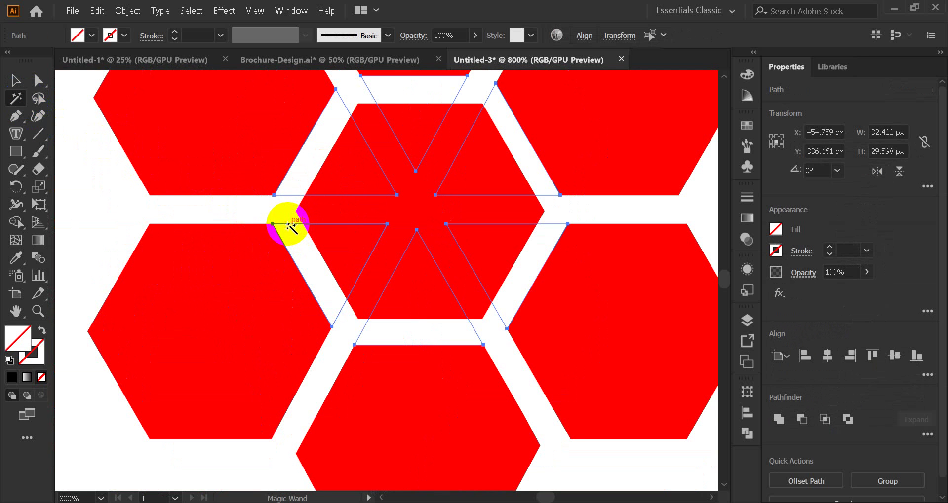
{"action": "left_click", "coordinate": [58, 156]}
{"action": "left_click", "coordinate": [20, 84]}
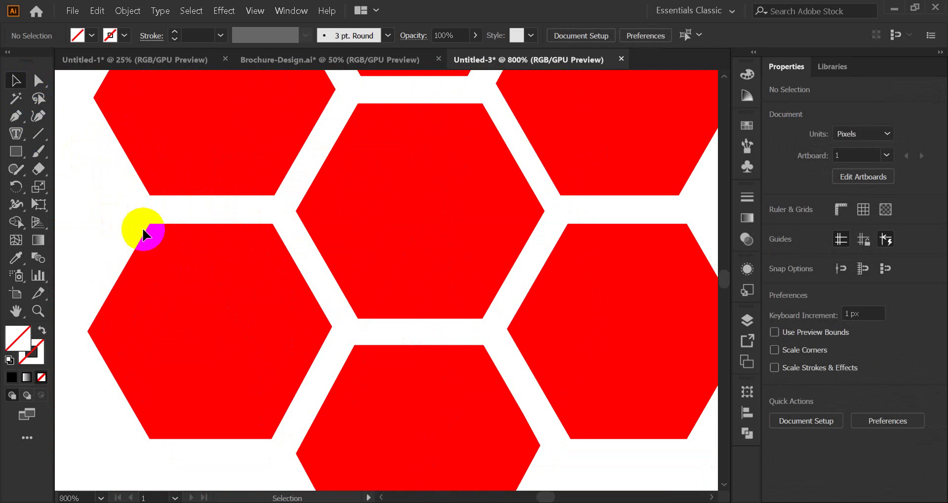
Show the rulers and place a horizontal guide along the top edge of the lower-left hexagon to check alignment with the lower-right one
{"action": "left_click", "coordinate": [231, 272]}
{"action": "left_click_drag", "start_coordinate": [231, 272], "coordinate": [204, 224]}
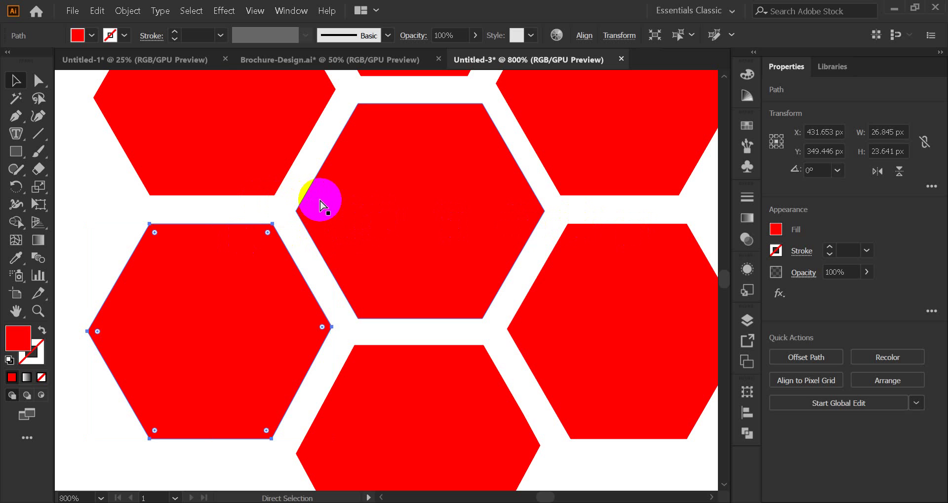
{"action": "key", "text": "ctrl+r"}
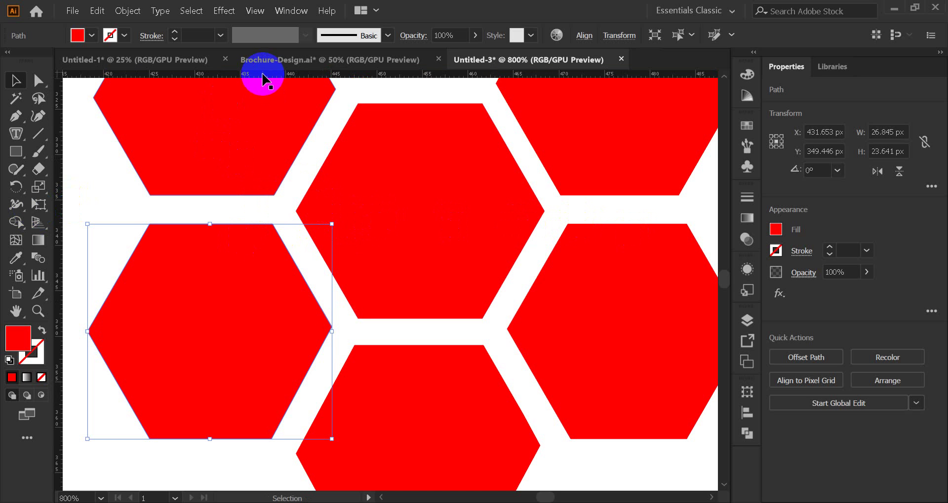
{"action": "left_click_drag", "start_coordinate": [266, 78], "coordinate": [266, 225]}
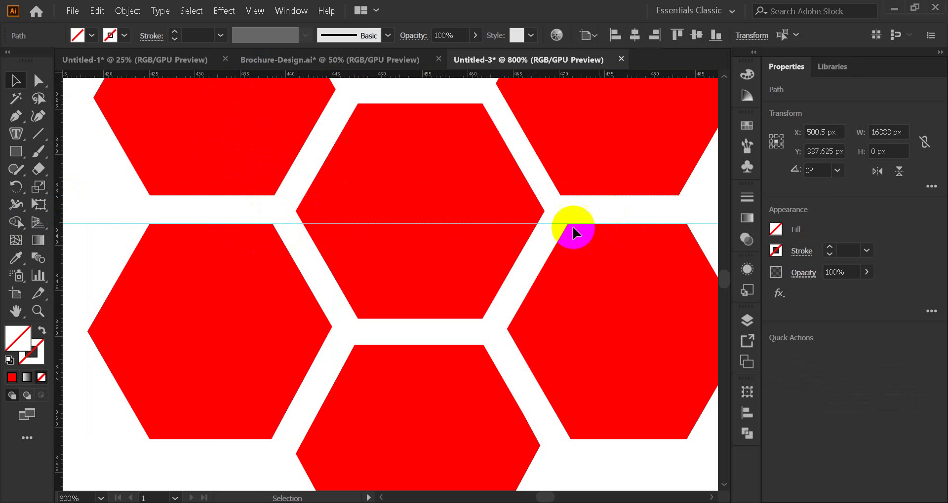
{"action": "left_click", "coordinate": [292, 218]}
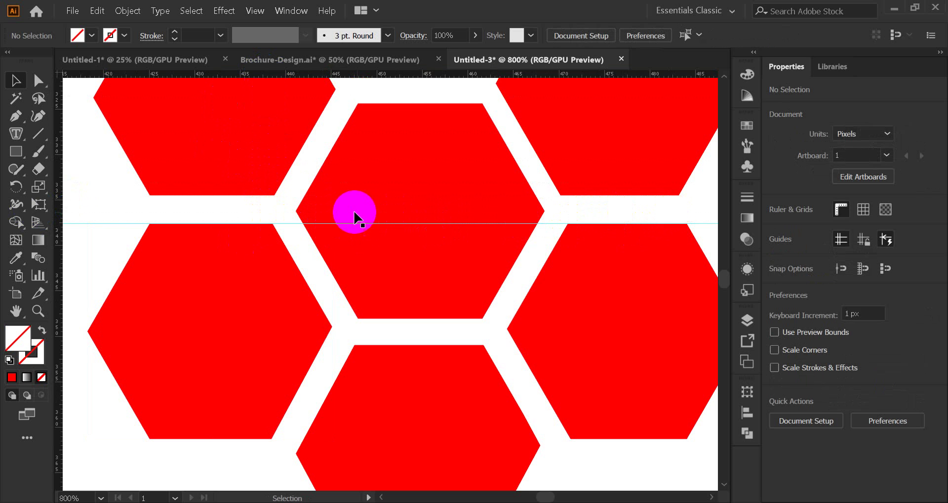
Switch to the Google Meet window, then return to Illustrator
{"action": "mouse_move", "coordinate": [486, 496]}
{"action": "left_click", "coordinate": [423, 469]}
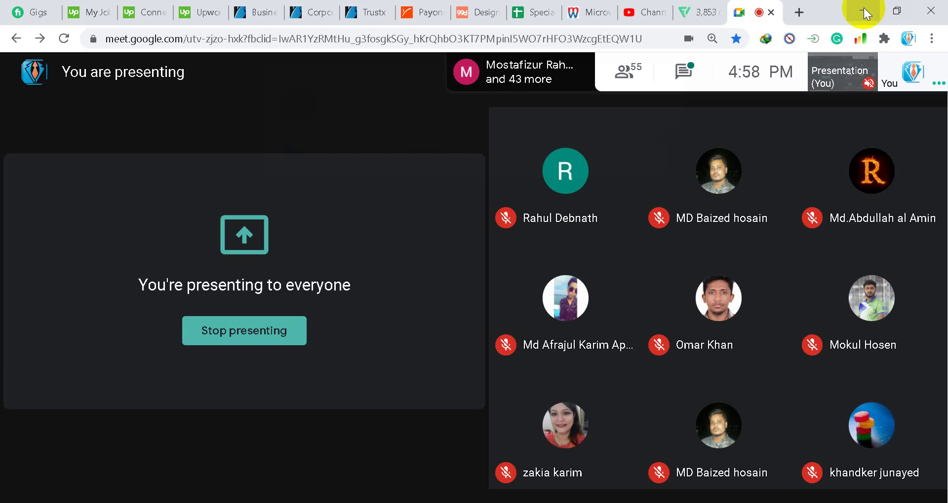
{"action": "left_click", "coordinate": [864, 11]}
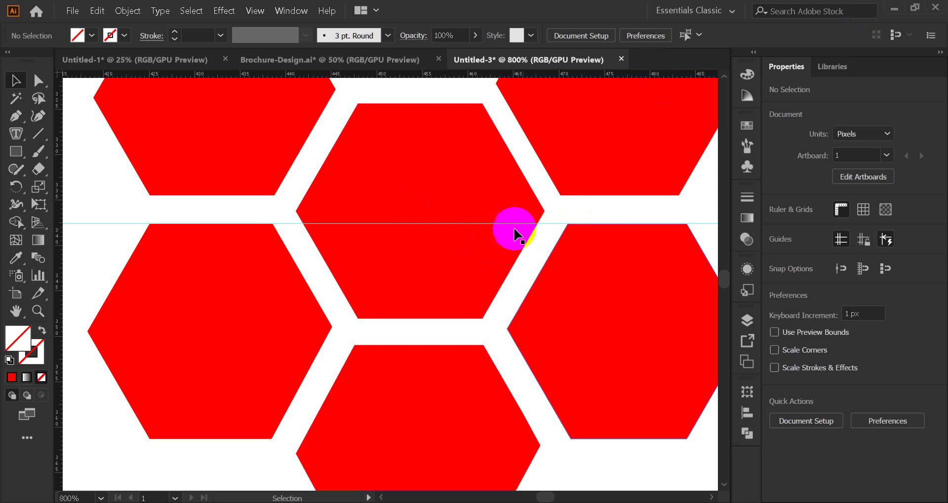
Shift the guide up to the bottom edges of the upper hexagons to check their alignment, then delete it
{"action": "left_click_drag", "start_coordinate": [540, 226], "coordinate": [193, 203]}
{"action": "scroll", "coordinate": [471, 239], "scroll_direction": "up", "scroll_amount": 3}
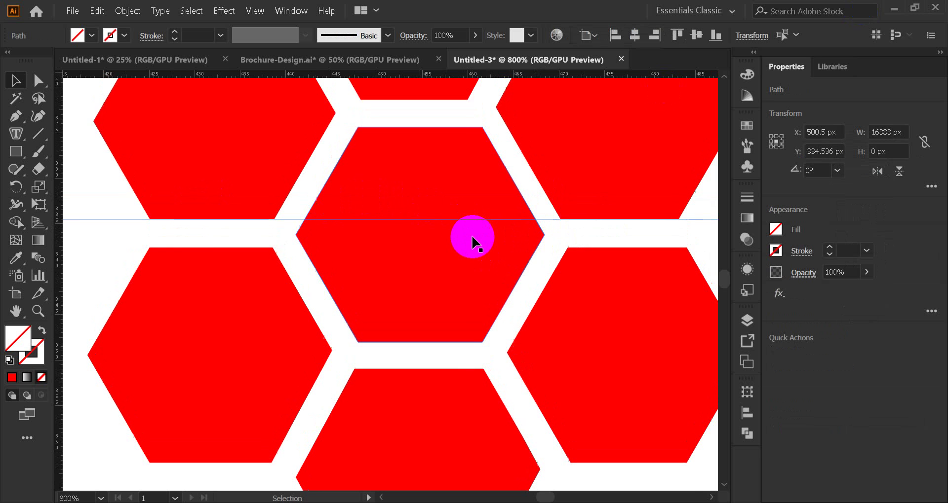
{"action": "key", "text": "Delete"}
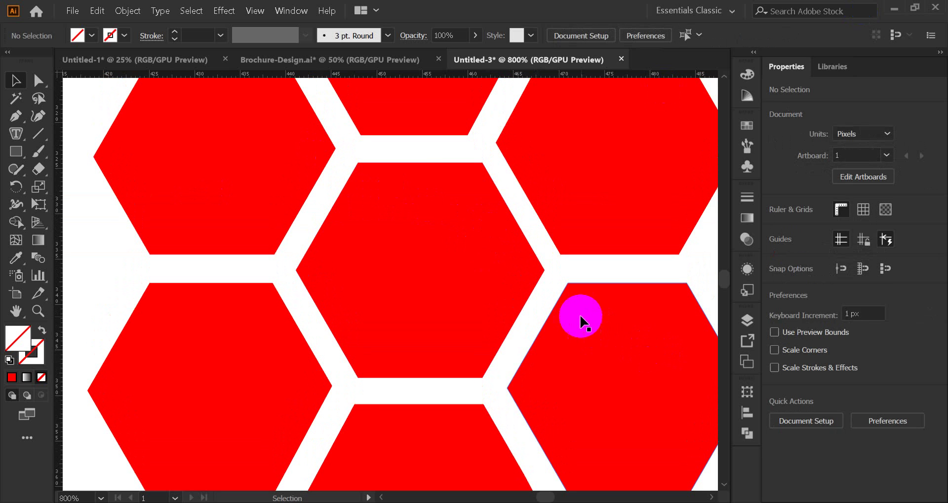
Move the lower-left hexagon about 1.4 px up and 0.5 px right so it lines up beneath the upper-left hexagon
{"action": "scroll", "coordinate": [580, 311], "scroll_direction": "down", "scroll_amount": 4}
{"action": "left_click_drag", "start_coordinate": [635, 317], "coordinate": [498, 306]}
{"action": "scroll", "coordinate": [396, 283], "scroll_direction": "up", "scroll_amount": 4}
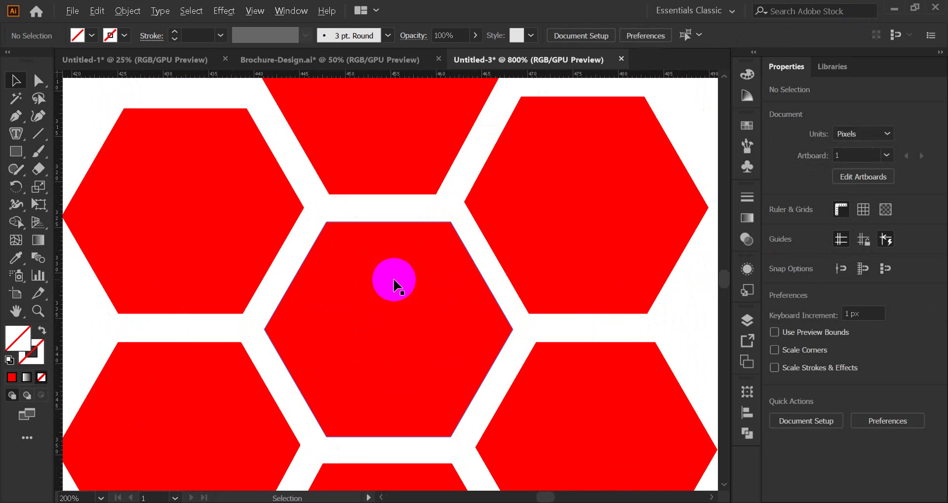
{"action": "scroll", "coordinate": [394, 283], "scroll_direction": "down", "scroll_amount": 4}
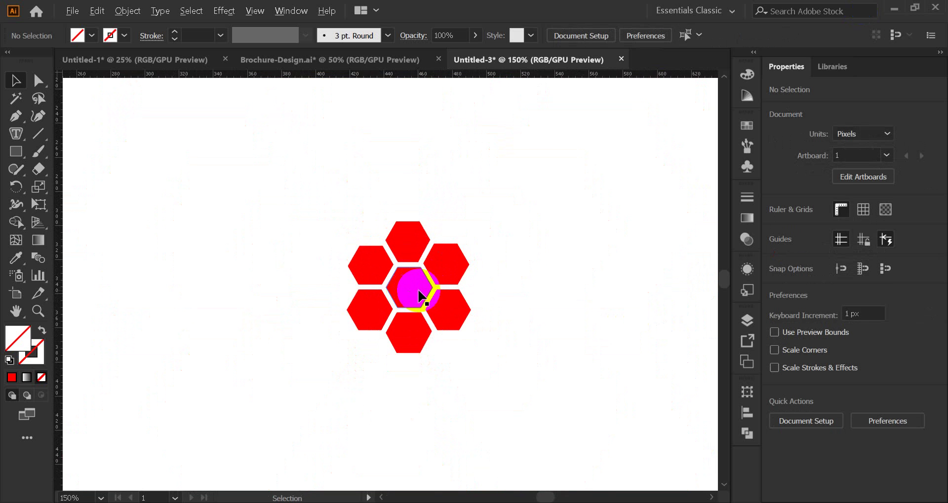
{"action": "scroll", "coordinate": [426, 287], "scroll_direction": "up", "scroll_amount": 3}
{"action": "left_click_drag", "start_coordinate": [487, 226], "coordinate": [477, 226]}
{"action": "scroll", "coordinate": [663, 247], "scroll_direction": "down", "scroll_amount": 3}
{"action": "left_click", "coordinate": [624, 256]}
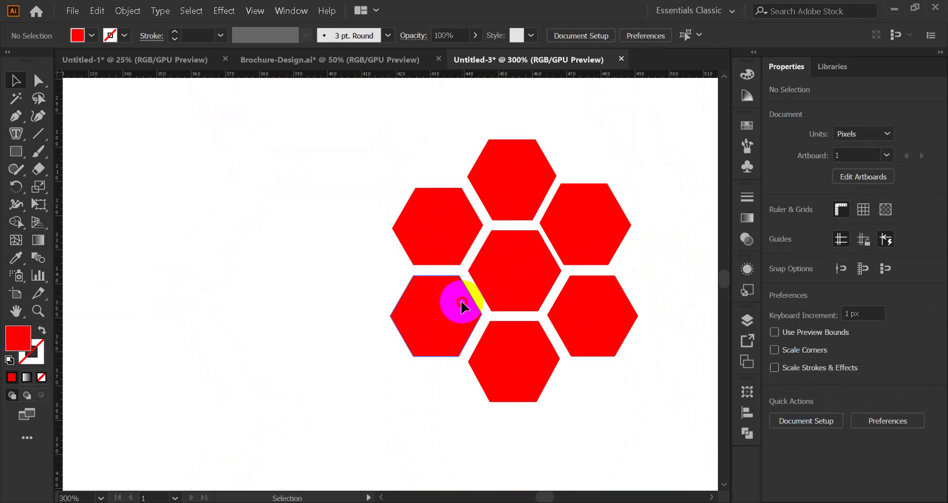
{"action": "left_click_drag", "start_coordinate": [461, 303], "coordinate": [464, 302]}
Open the gradient settings for the lower-left hexagon
{"action": "left_click", "coordinate": [747, 218]}
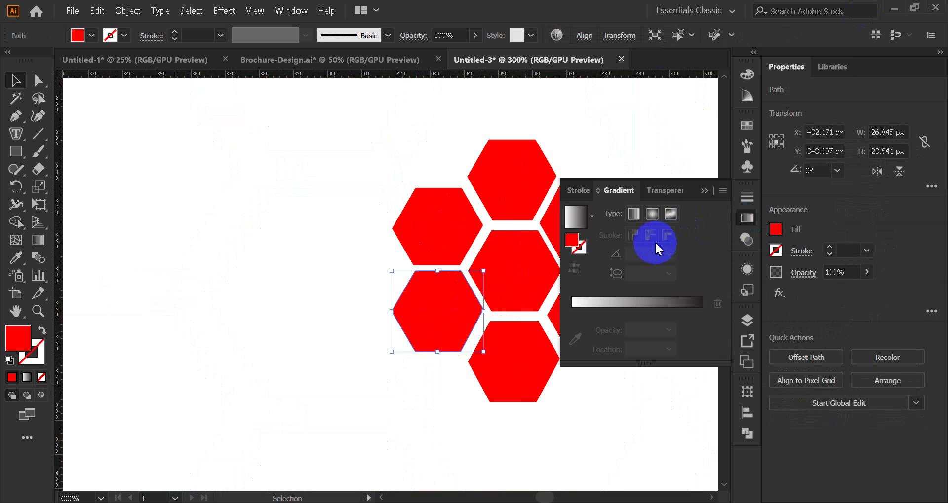
Close the Gradient panel and examine the gaps between the red hexagons, especially around the upper-right one
{"action": "left_click", "coordinate": [707, 194]}
{"action": "left_click", "coordinate": [647, 260]}
{"action": "scroll", "coordinate": [603, 265], "scroll_direction": "down", "scroll_amount": 2}
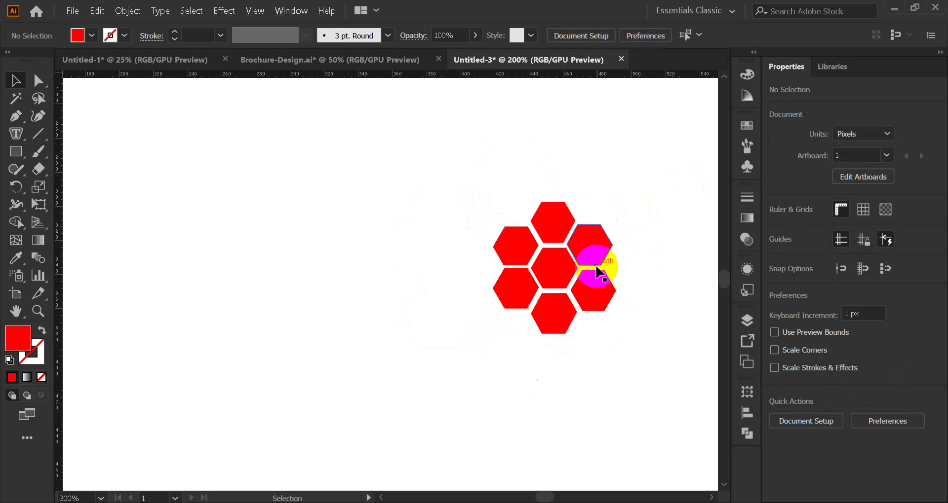
{"action": "scroll", "coordinate": [598, 271], "scroll_direction": "up", "scroll_amount": 3}
{"action": "key", "text": "a"}
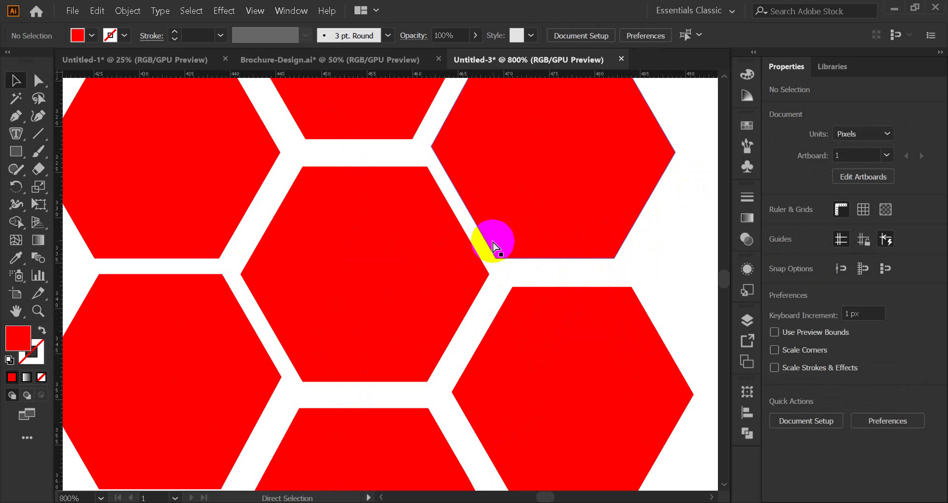
{"action": "left_click", "coordinate": [494, 244]}
{"action": "key", "text": "v"}
{"action": "scroll", "coordinate": [541, 253], "scroll_direction": "down", "scroll_amount": 3}
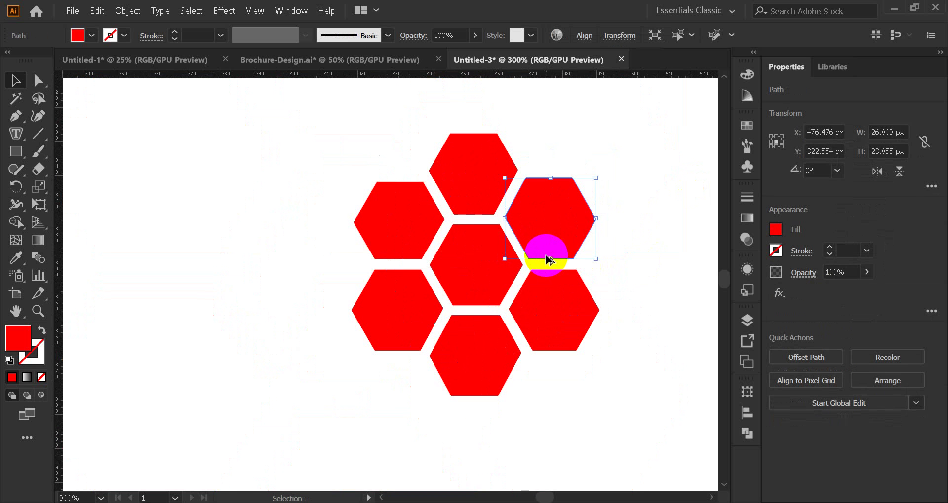
Select all seven red hexagons and delete them to clear the artboard
{"action": "key", "text": "ctrl+a"}
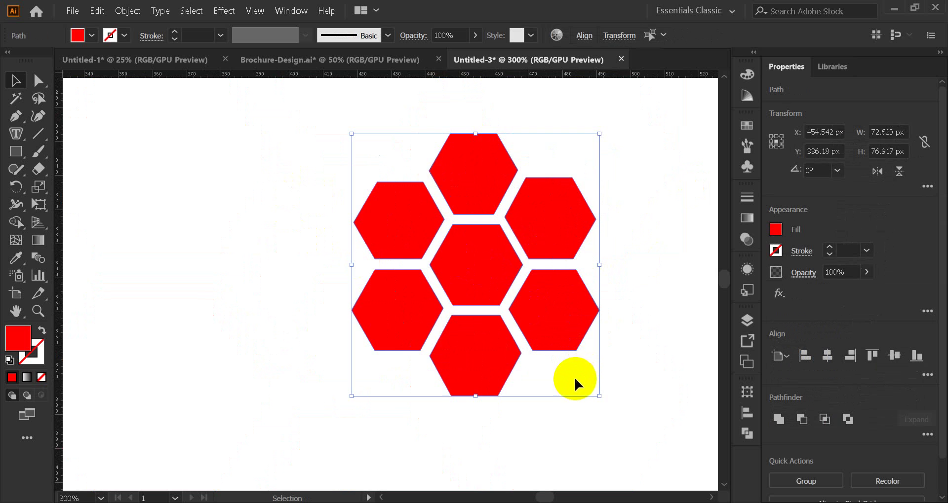
{"action": "key", "text": "Delete"}
{"action": "scroll", "coordinate": [588, 381], "scroll_direction": "down", "scroll_amount": 7}
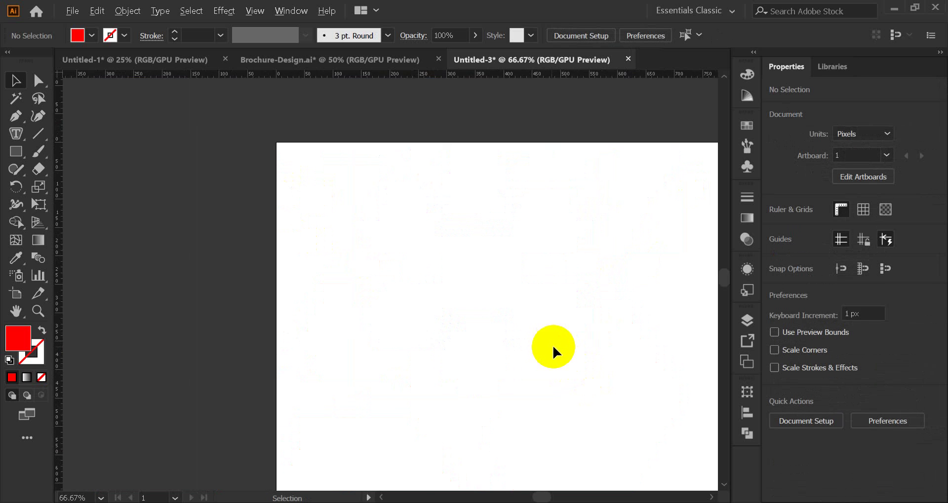
Move the linked apple logo image from below onto the artboard and embed it in the document
{"action": "left_click_drag", "start_coordinate": [651, 345], "coordinate": [476, 205]}
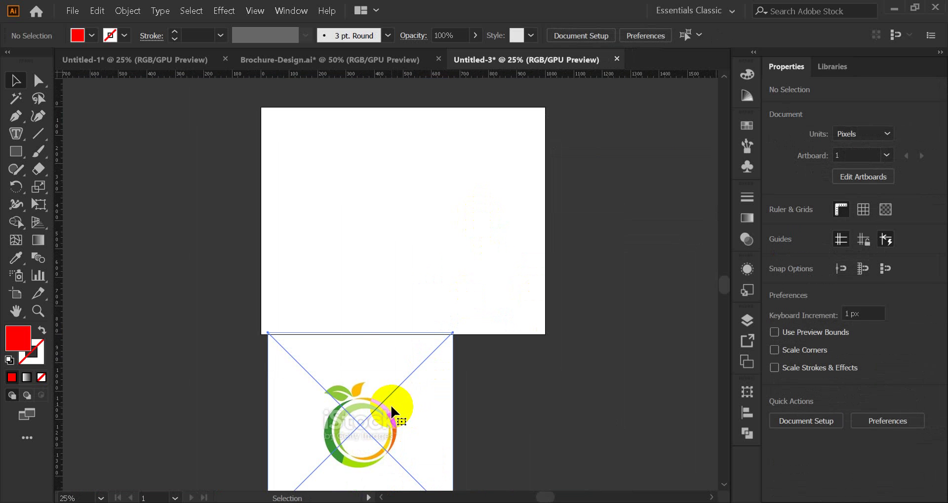
{"action": "left_click_drag", "start_coordinate": [381, 418], "coordinate": [413, 218]}
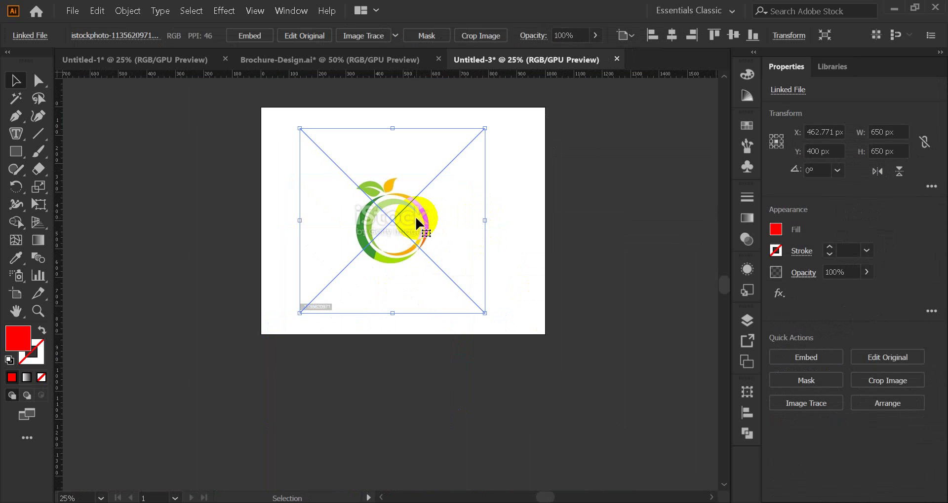
{"action": "left_click", "coordinate": [302, 62]}
{"action": "left_click", "coordinate": [240, 38]}
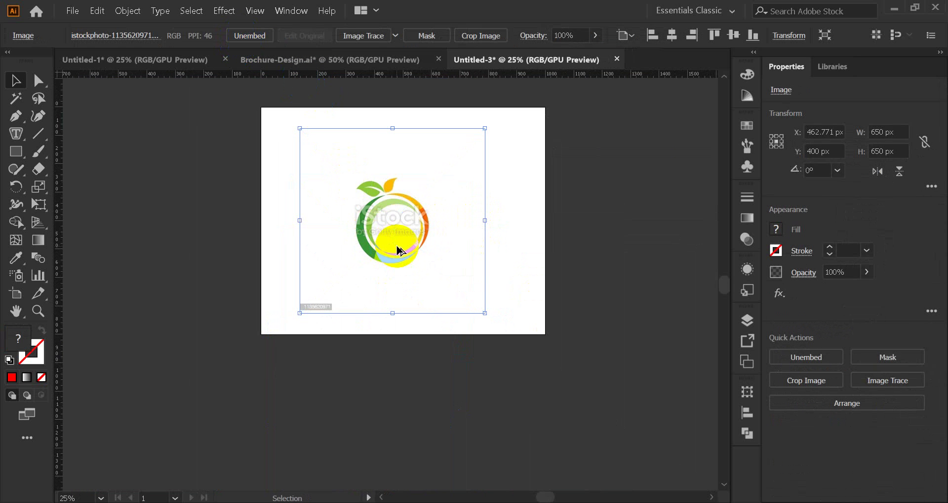
Draw a red ellipse about 117 × 125 px with the Ellipse tool over the inside of the logo's inner ring
{"action": "scroll", "coordinate": [399, 250], "scroll_direction": "up", "scroll_amount": 4}
{"action": "scroll", "coordinate": [400, 249], "scroll_direction": "up", "scroll_amount": 4}
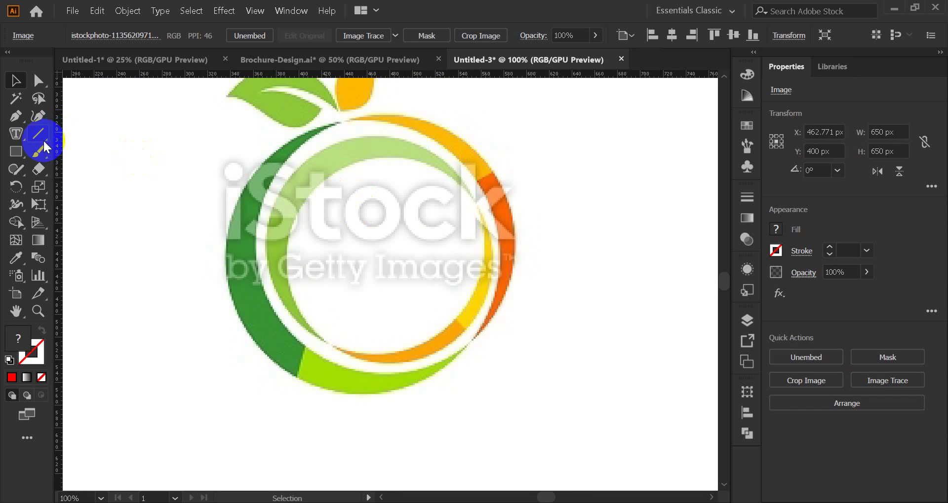
{"action": "left_click_drag", "start_coordinate": [16, 152], "coordinate": [74, 184]}
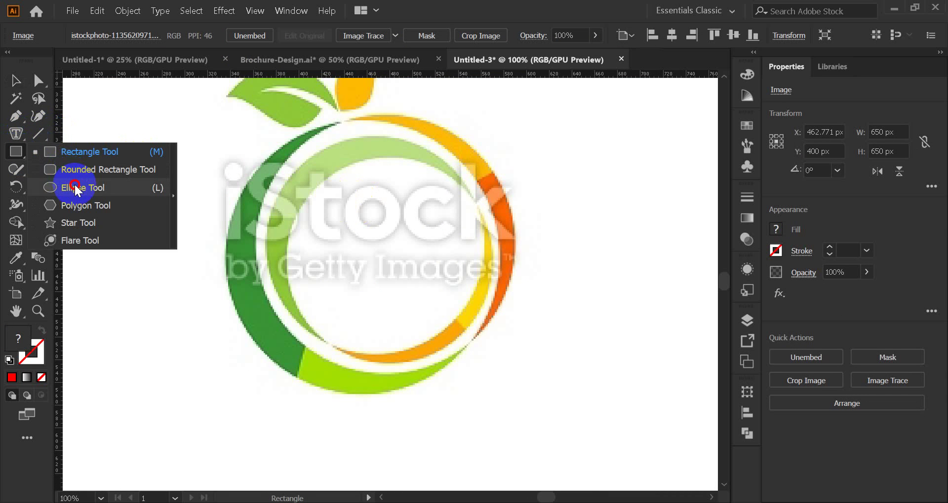
{"action": "left_click_drag", "start_coordinate": [348, 186], "coordinate": [481, 327]}
{"action": "left_click", "coordinate": [16, 80]}
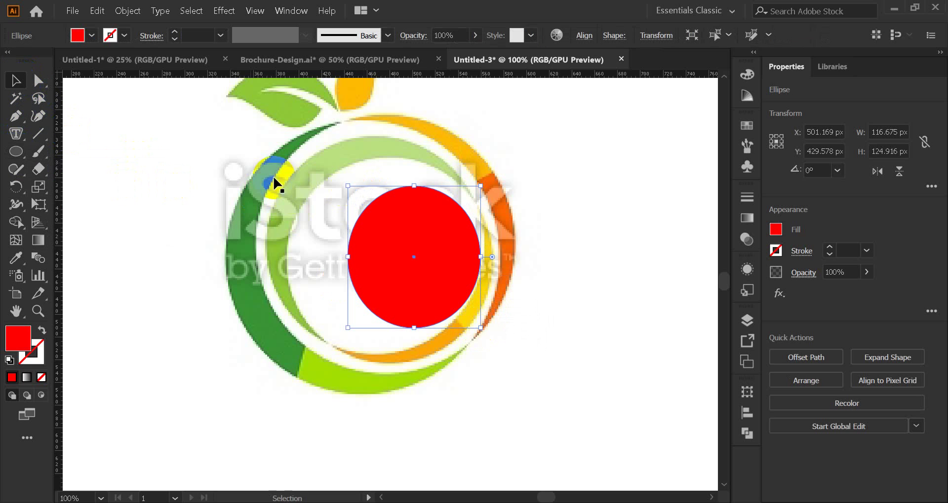
Resize and align the red ellipse to about 180 × 182 px so it matches the inner edge of the logo's inner ring
{"action": "left_click_drag", "start_coordinate": [348, 258], "coordinate": [287, 258]}
{"action": "left_click_drag", "start_coordinate": [385, 186], "coordinate": [384, 156]}
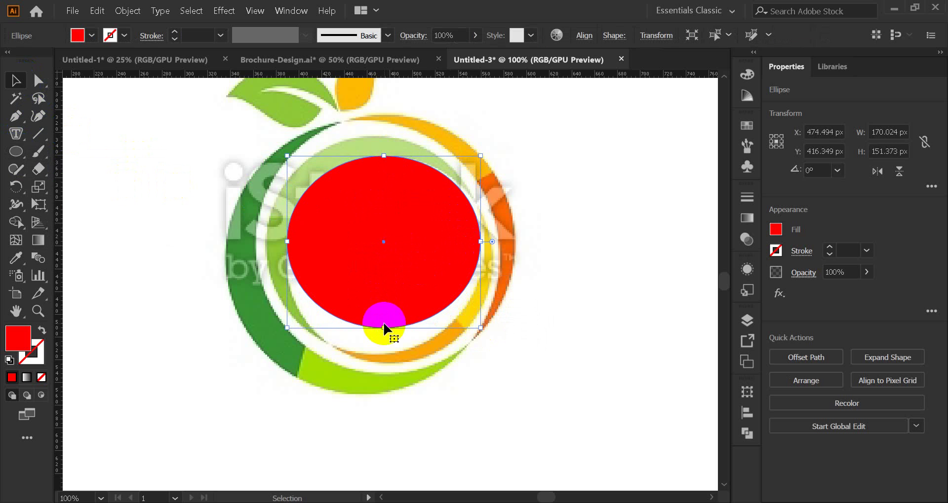
{"action": "left_click_drag", "start_coordinate": [386, 329], "coordinate": [373, 352]}
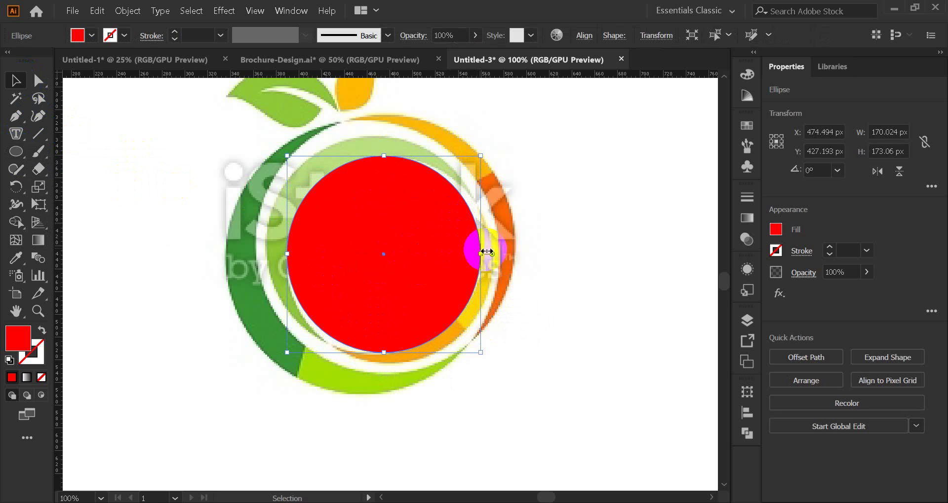
{"action": "left_click_drag", "start_coordinate": [485, 251], "coordinate": [487, 252]}
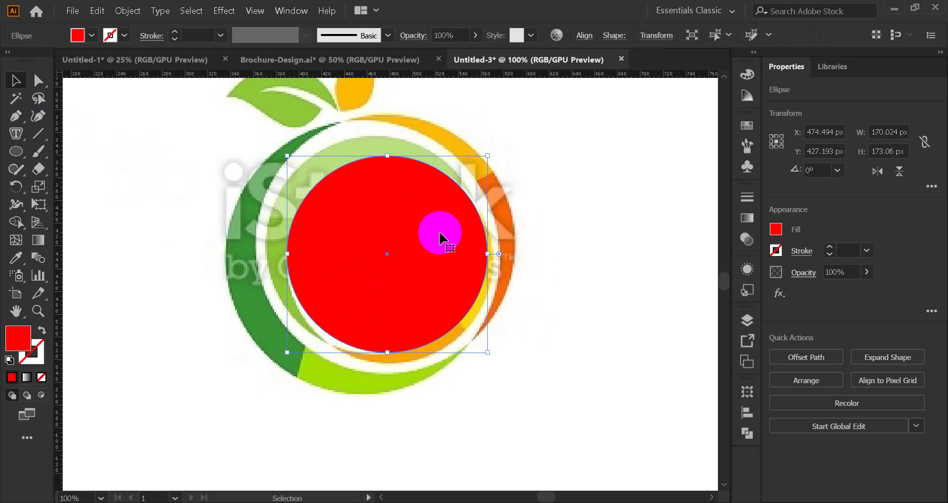
{"action": "left_click_drag", "start_coordinate": [387, 352], "coordinate": [387, 354]}
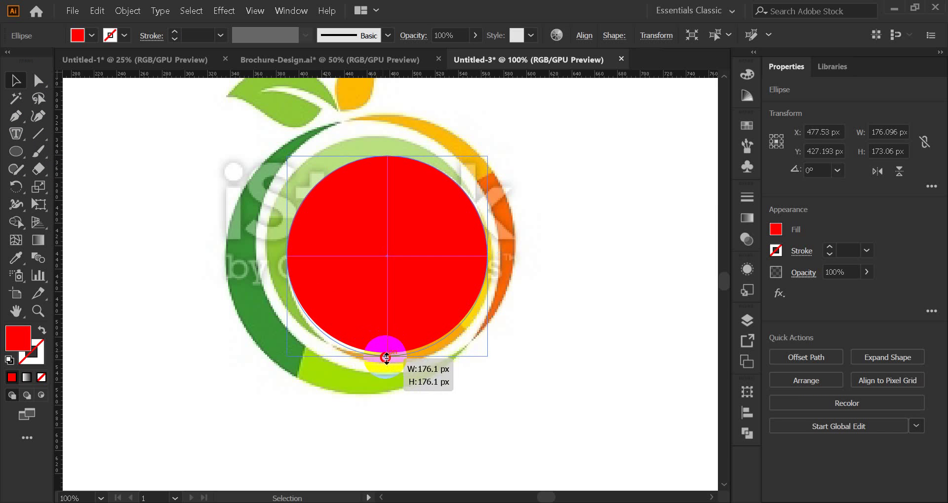
{"action": "left_click_drag", "start_coordinate": [398, 277], "coordinate": [395, 274]}
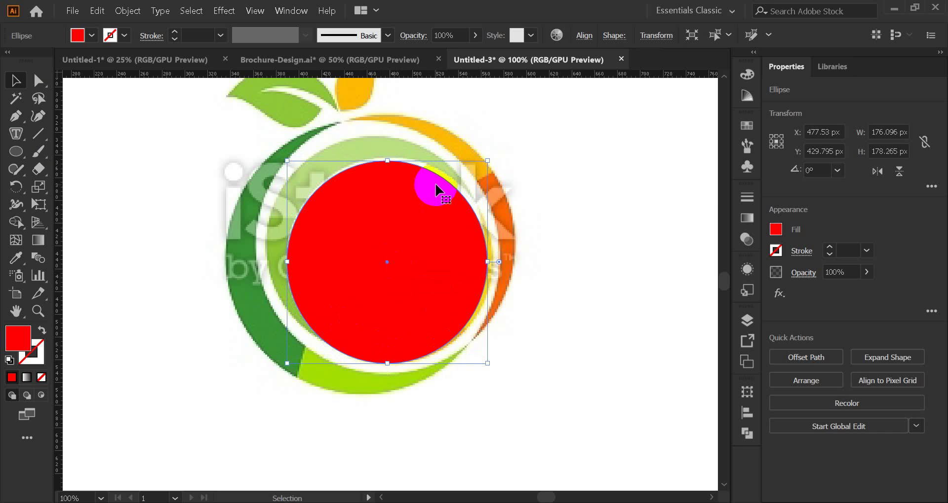
{"action": "left_click_drag", "start_coordinate": [487, 259], "coordinate": [497, 260]}
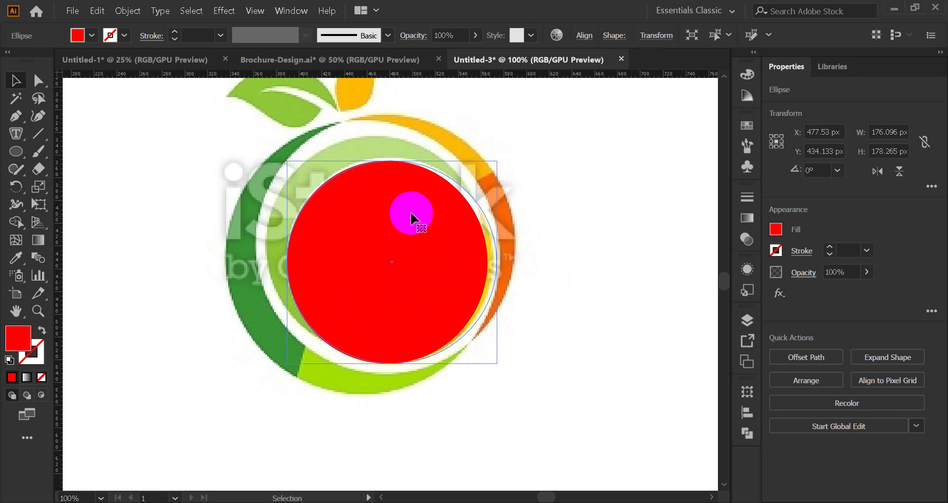
{"action": "left_click_drag", "start_coordinate": [396, 159], "coordinate": [393, 157]}
{"action": "left_click_drag", "start_coordinate": [496, 260], "coordinate": [492, 260]}
Switch to the Google Meet call in the browser, check it, and return to the Illustrator artwork
{"action": "left_click", "coordinate": [425, 462]}
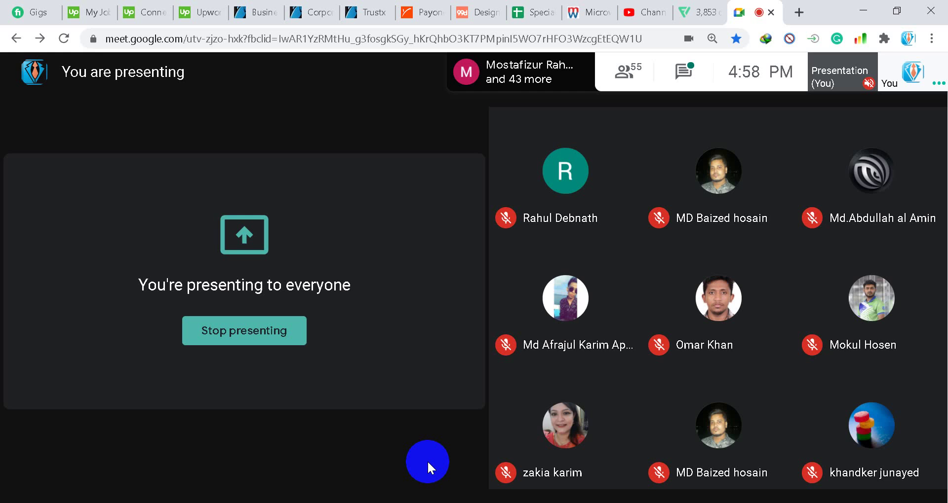
{"action": "left_click", "coordinate": [643, 148]}
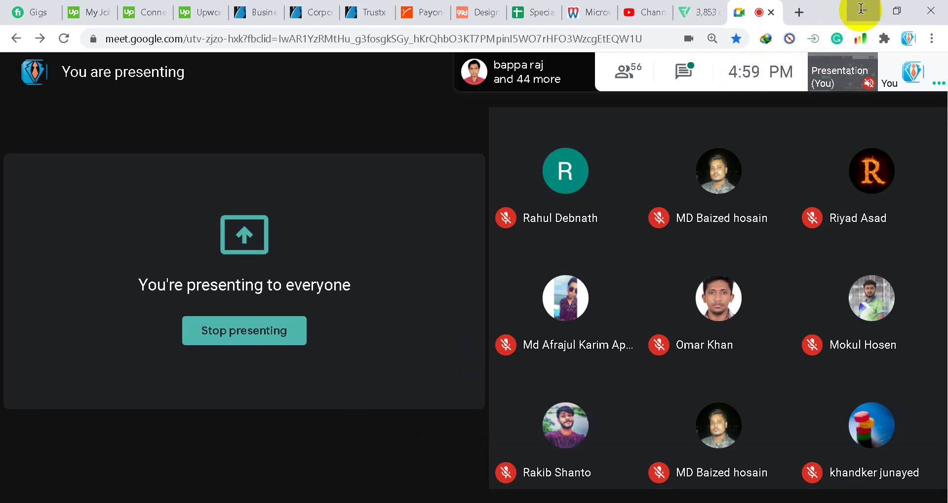
{"action": "left_click", "coordinate": [863, 11]}
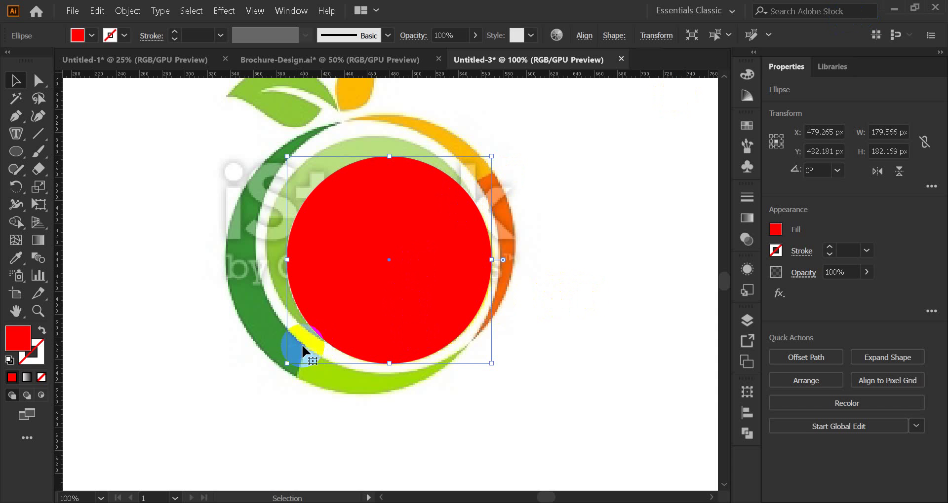
{"action": "left_click", "coordinate": [296, 339]}
{"action": "scroll", "coordinate": [292, 326], "scroll_direction": "up", "scroll_amount": 2}
{"action": "left_click", "coordinate": [474, 298]}
{"action": "scroll", "coordinate": [478, 301], "scroll_direction": "down", "scroll_amount": 3}
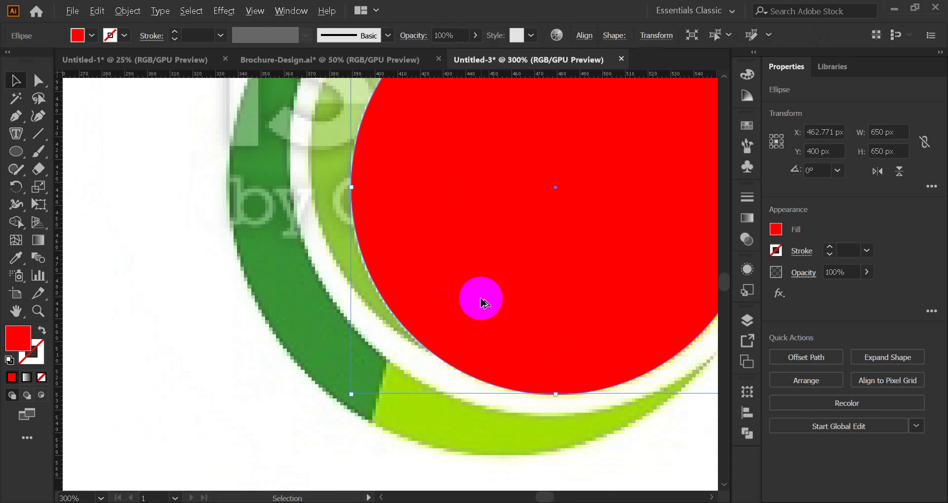
{"action": "left_click", "coordinate": [392, 374]}
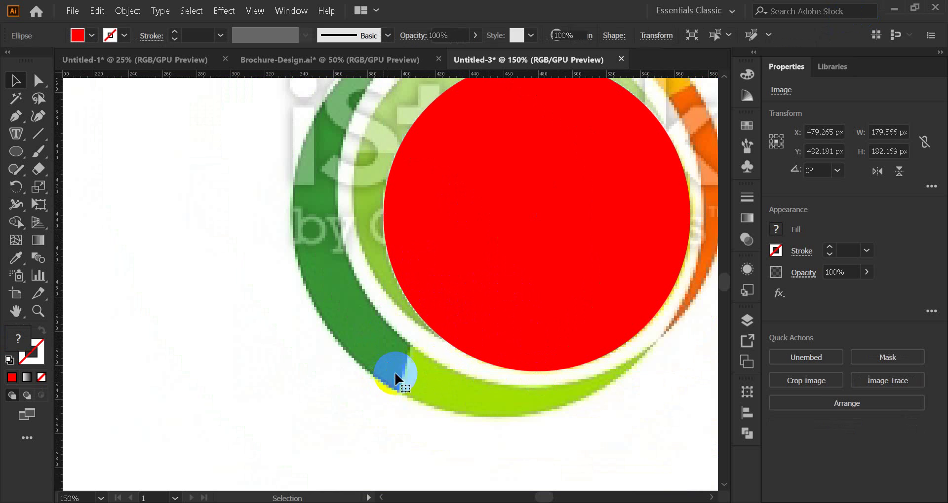
Duplicate the red circle up and to the left, and enlarge the copy to about 193 px wide to match the inner ring's outer edge
{"action": "scroll", "coordinate": [493, 321], "scroll_direction": "up", "scroll_amount": 2}
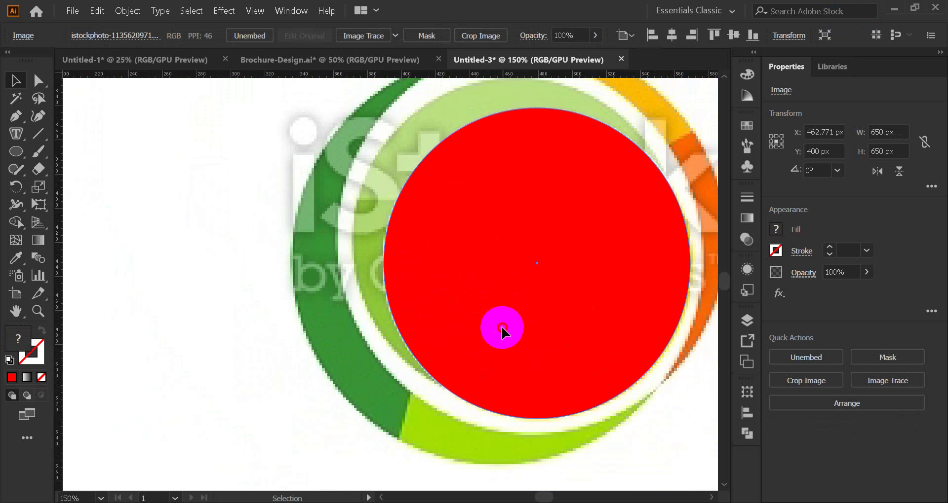
{"action": "left_click_drag", "start_coordinate": [501, 328], "coordinate": [471, 308]}
{"action": "scroll", "coordinate": [592, 316], "scroll_direction": "up", "scroll_amount": 2}
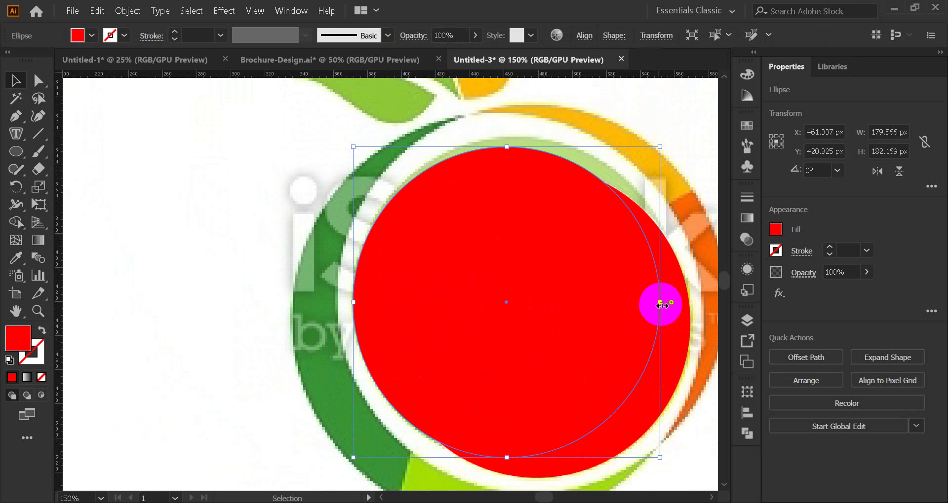
{"action": "left_click_drag", "start_coordinate": [660, 304], "coordinate": [684, 311]}
{"action": "left_click_drag", "start_coordinate": [520, 147], "coordinate": [518, 137]}
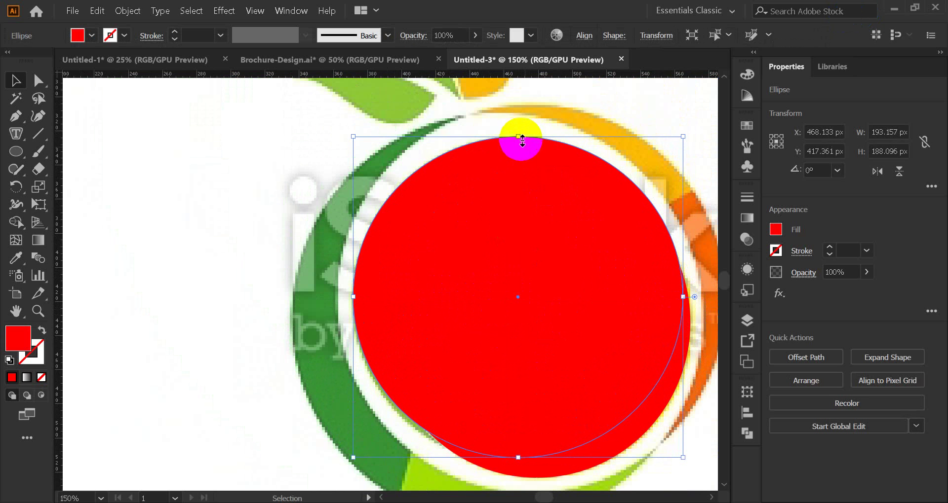
{"action": "left_click_drag", "start_coordinate": [517, 457], "coordinate": [516, 464]}
Select both overlapping red circles and split them with the Pathfinder Divide operation
{"action": "left_click", "coordinate": [467, 330]}
{"action": "left_click", "coordinate": [501, 326]}
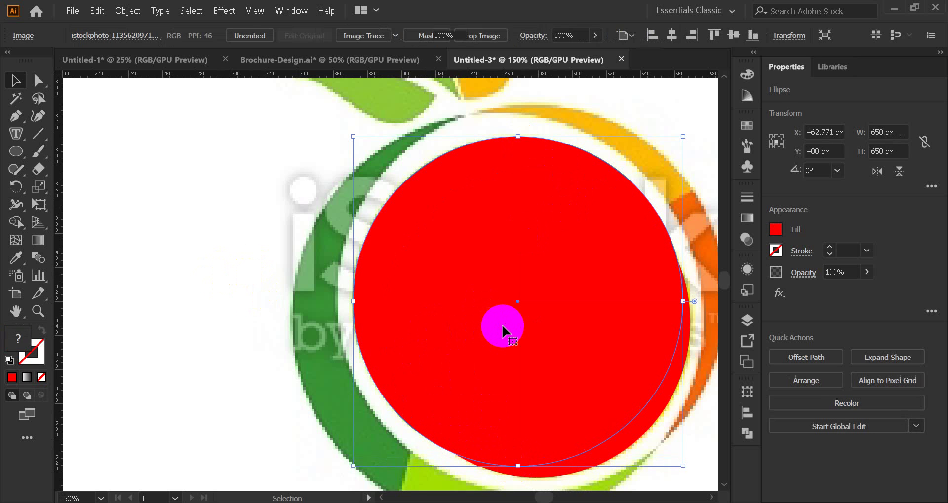
{"action": "left_click", "coordinate": [556, 477], "text": "shift"}
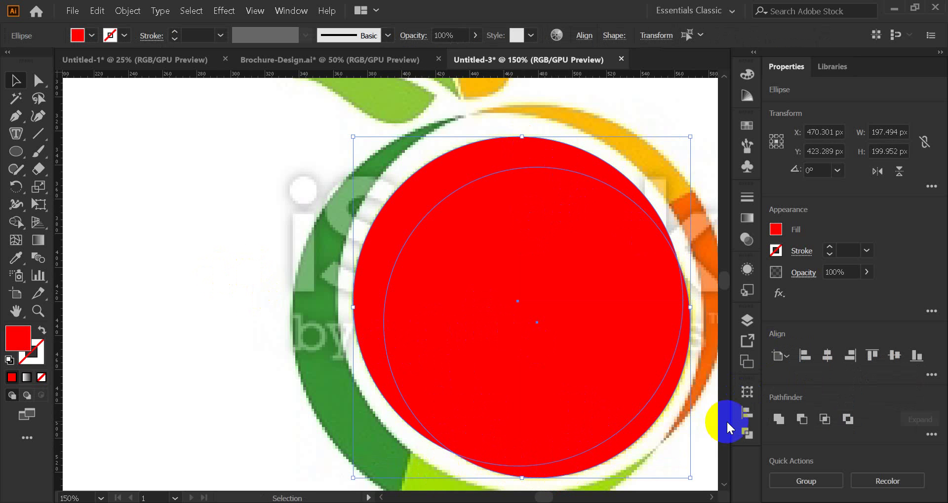
{"action": "left_click", "coordinate": [747, 433]}
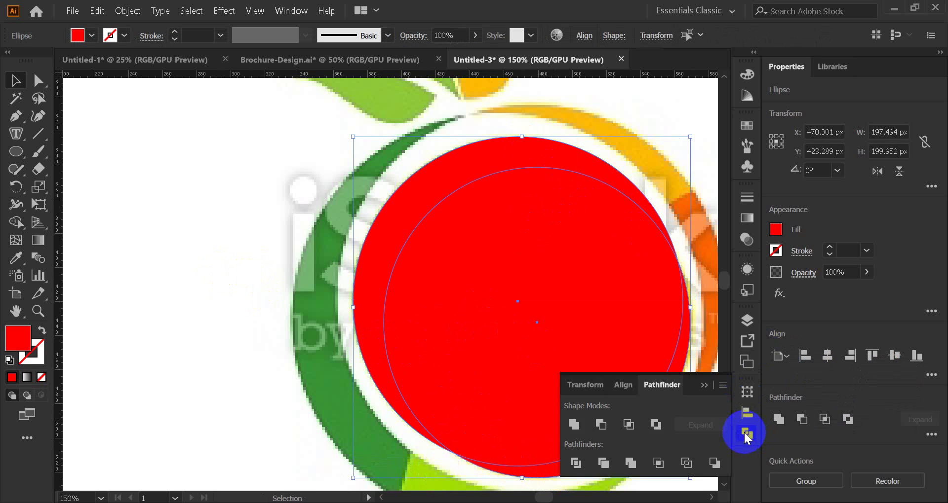
{"action": "left_click", "coordinate": [576, 464]}
Ungroup the divided pieces, delete the central overlap so only the crescents remain, and close the Pathfinder panel
{"action": "right_click", "coordinate": [454, 280]}
{"action": "key", "text": "Escape"}
{"action": "left_click", "coordinate": [550, 313]}
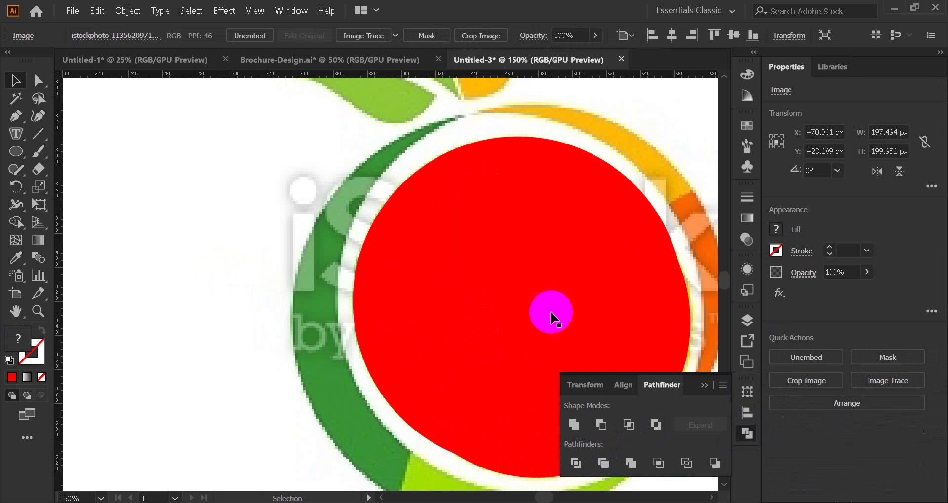
{"action": "left_click", "coordinate": [551, 312]}
{"action": "key", "text": "ctrl+shift+bracketleft"}
{"action": "key", "text": "ctrl+shift+a"}
{"action": "left_click", "coordinate": [704, 385]}
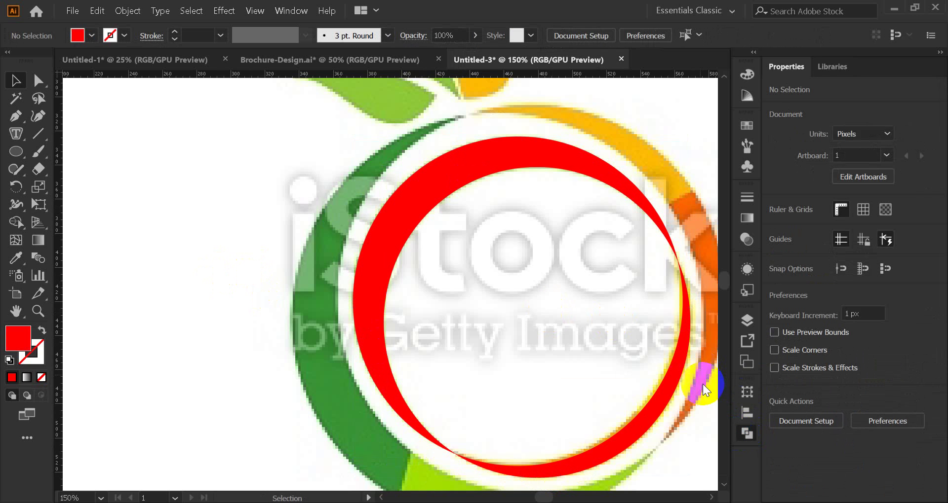
{"action": "mouse_move", "coordinate": [641, 424]}
{"action": "left_mouse_down"}
{"action": "mouse_move", "coordinate": [579, 449]}
{"action": "mouse_move", "coordinate": [646, 412]}
{"action": "left_mouse_up"}
{"action": "left_click", "coordinate": [546, 317]}
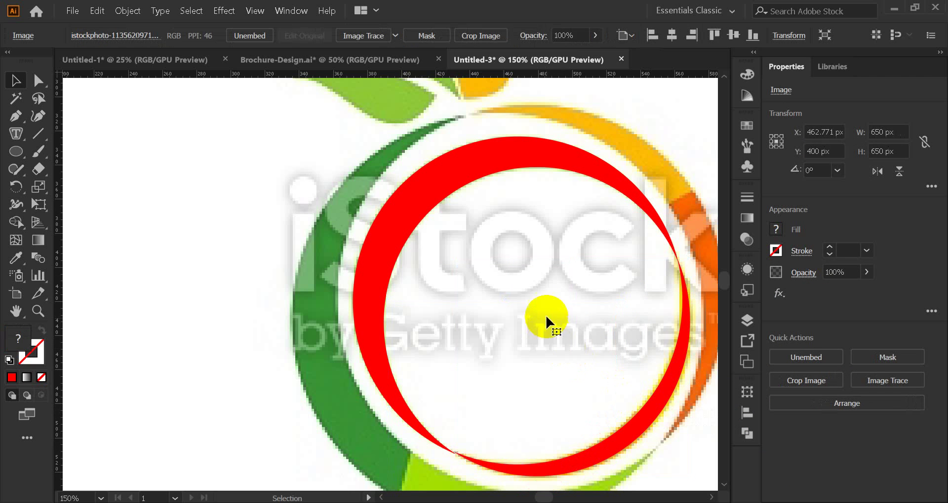
{"action": "scroll", "coordinate": [553, 301], "scroll_direction": "down", "scroll_amount": 4}
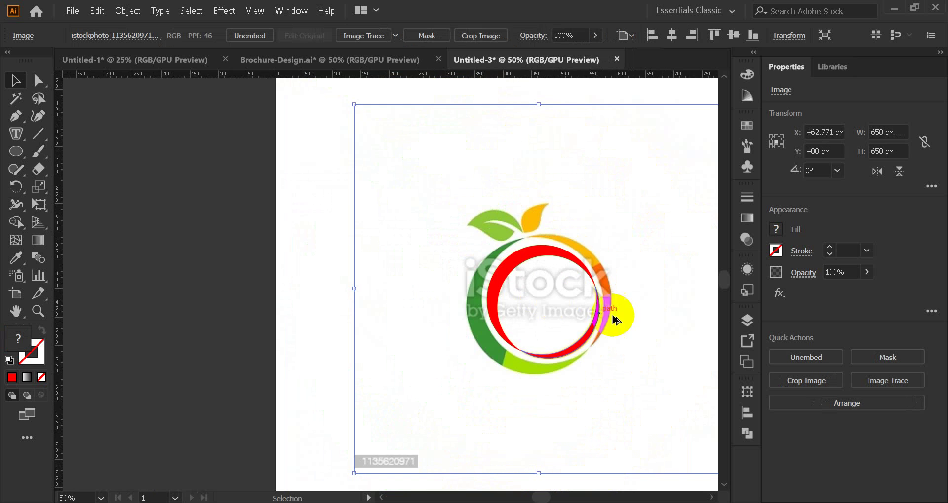
{"action": "scroll", "coordinate": [479, 296], "scroll_direction": "up", "scroll_amount": 4}
{"action": "scroll", "coordinate": [481, 296], "scroll_direction": "down", "scroll_amount": 4}
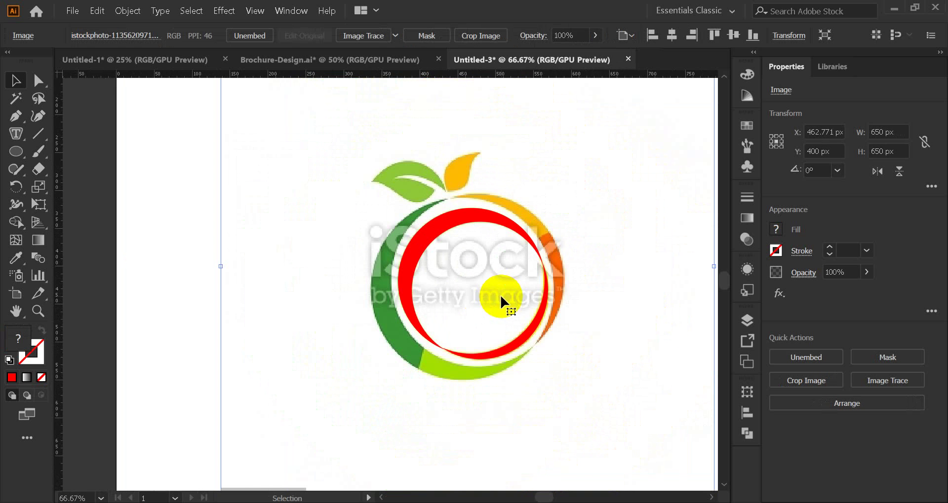
Draw another red ellipse about 158 × 192 px over the right part of the logo's ring
{"action": "scroll", "coordinate": [500, 294], "scroll_direction": "up", "scroll_amount": 3}
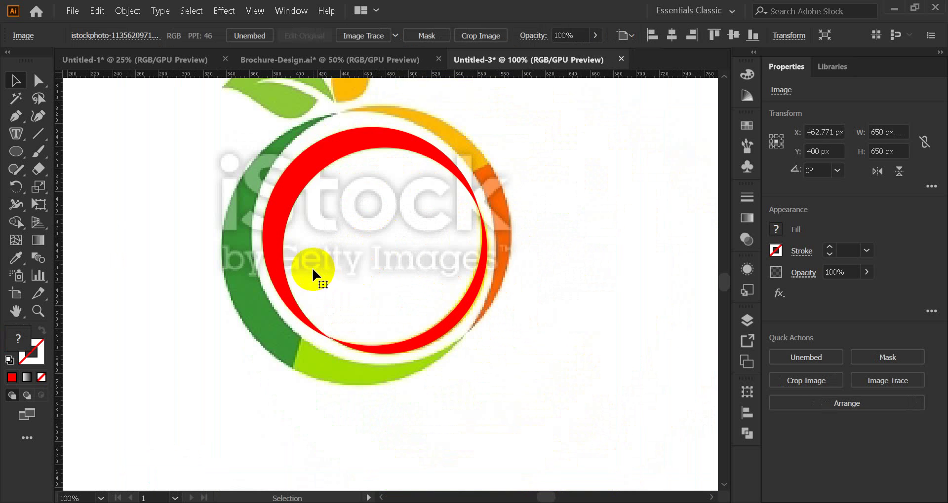
{"action": "left_click", "coordinate": [36, 118]}
{"action": "left_click_drag", "start_coordinate": [316, 164], "coordinate": [494, 383]}
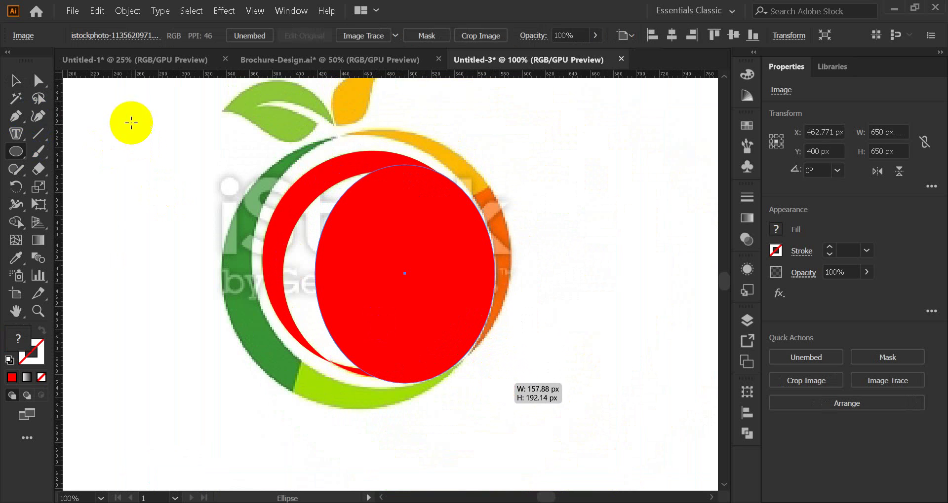
Change the fill of the newly drawn red ellipse to black
{"action": "left_click", "coordinate": [16, 80]}
{"action": "left_click", "coordinate": [746, 132]}
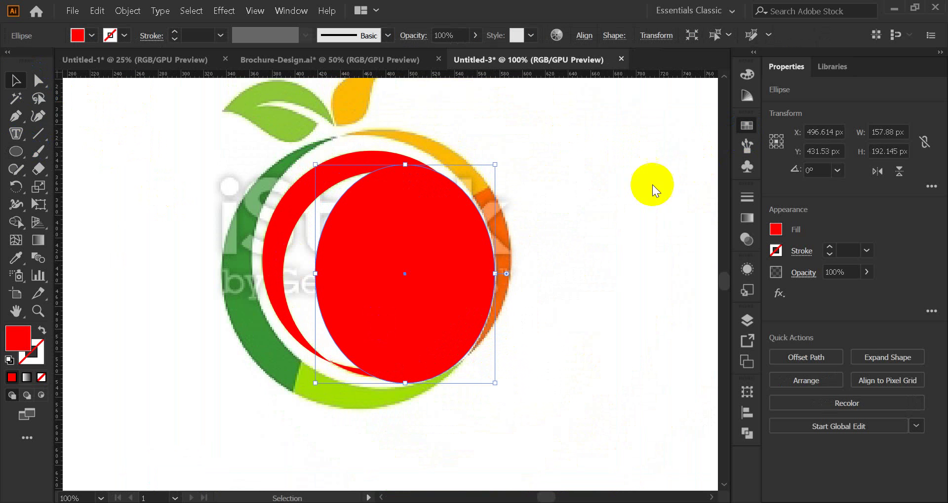
{"action": "left_click", "coordinate": [597, 164]}
{"action": "left_click", "coordinate": [324, 285]}
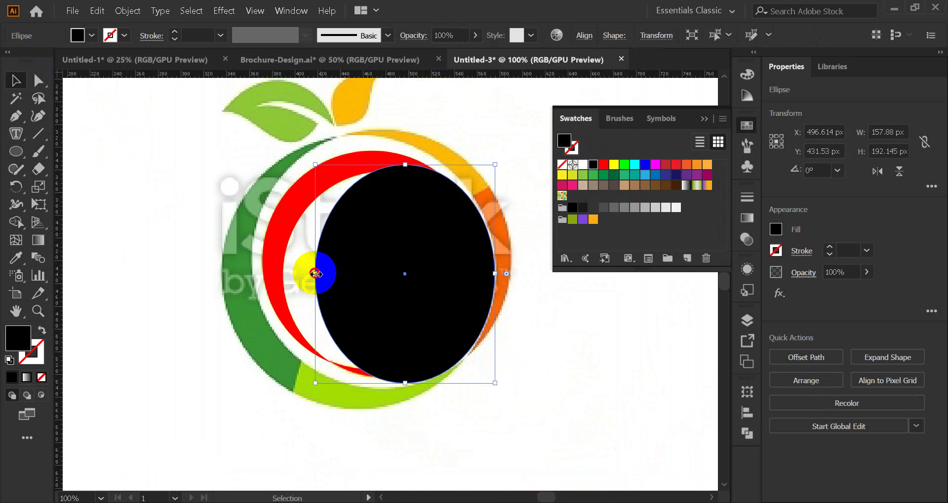
Resize the black ellipse to about 229 × 231 px so it matches the right outer edge of the logo's outer ring
{"action": "left_click_drag", "start_coordinate": [315, 273], "coordinate": [252, 272]}
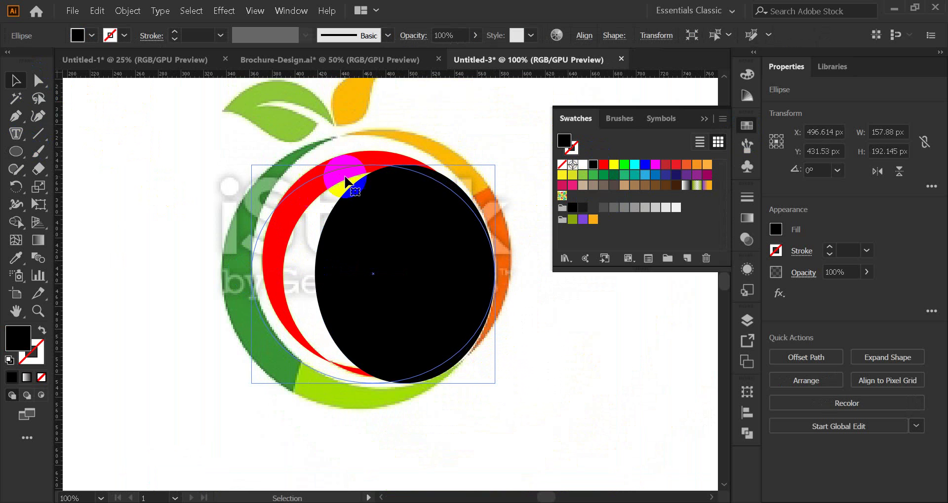
{"action": "left_click_drag", "start_coordinate": [374, 161], "coordinate": [374, 132]}
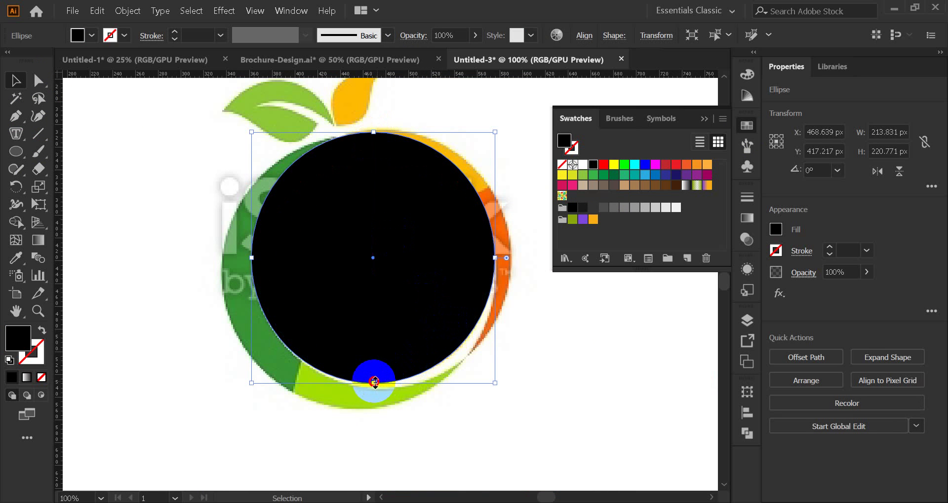
{"action": "left_click_drag", "start_coordinate": [375, 382], "coordinate": [374, 387]}
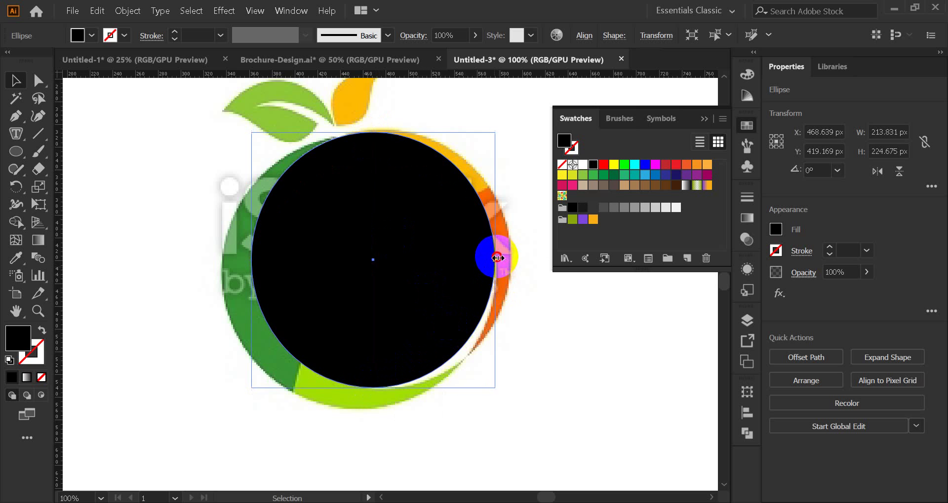
{"action": "left_click_drag", "start_coordinate": [497, 257], "coordinate": [507, 264]}
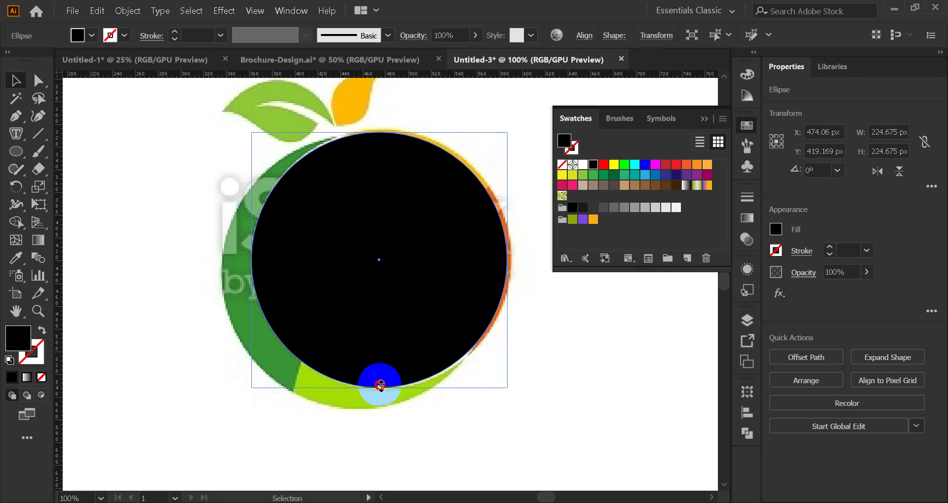
{"action": "left_click_drag", "start_coordinate": [380, 385], "coordinate": [381, 392]}
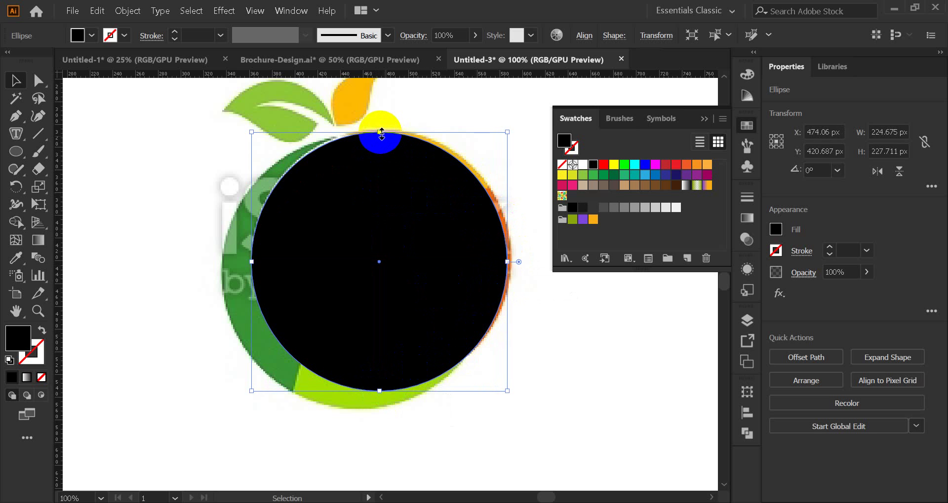
{"action": "left_click_drag", "start_coordinate": [381, 132], "coordinate": [379, 128]}
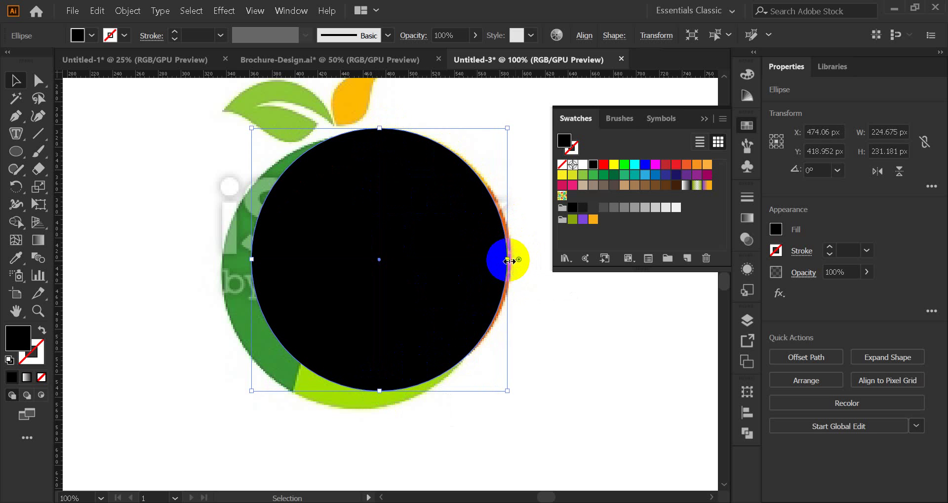
{"action": "left_click_drag", "start_coordinate": [508, 260], "coordinate": [514, 262]}
{"action": "left_click", "coordinate": [543, 317]}
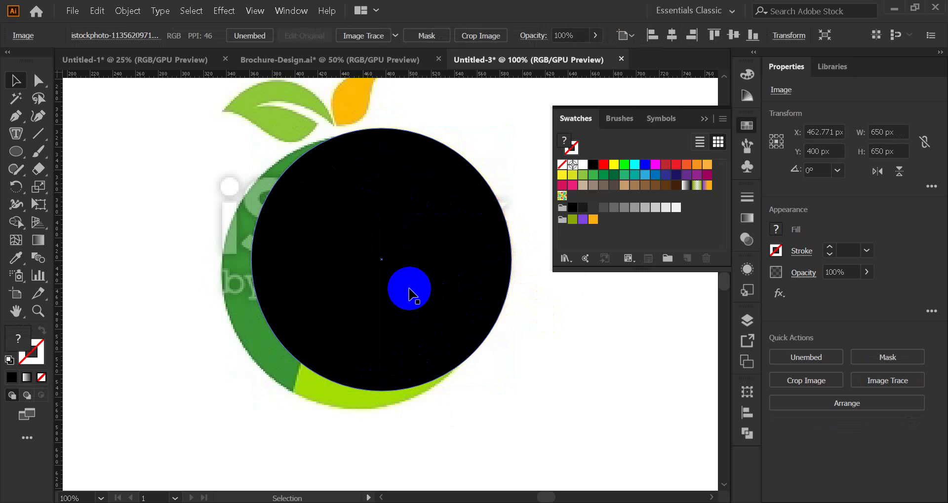
Duplicate the black circle down and to the left, and enlarge the copy to about 236 × 239 px over the green ring
{"action": "left_click_drag", "start_coordinate": [409, 295], "coordinate": [384, 300]}
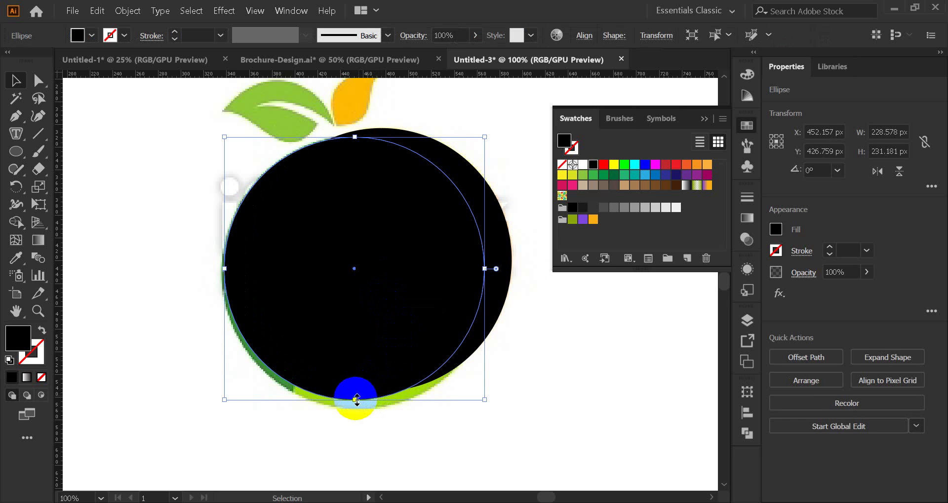
{"action": "left_click_drag", "start_coordinate": [355, 400], "coordinate": [356, 408]}
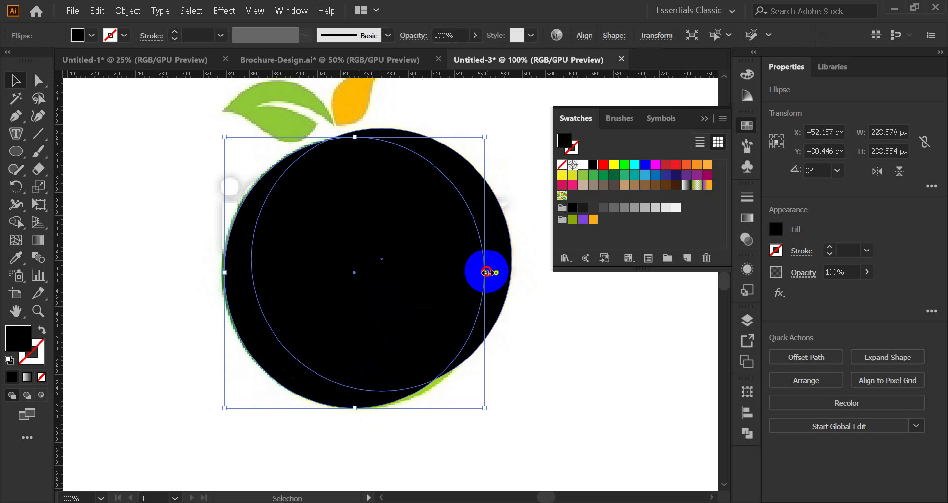
{"action": "left_click_drag", "start_coordinate": [486, 272], "coordinate": [492, 272]}
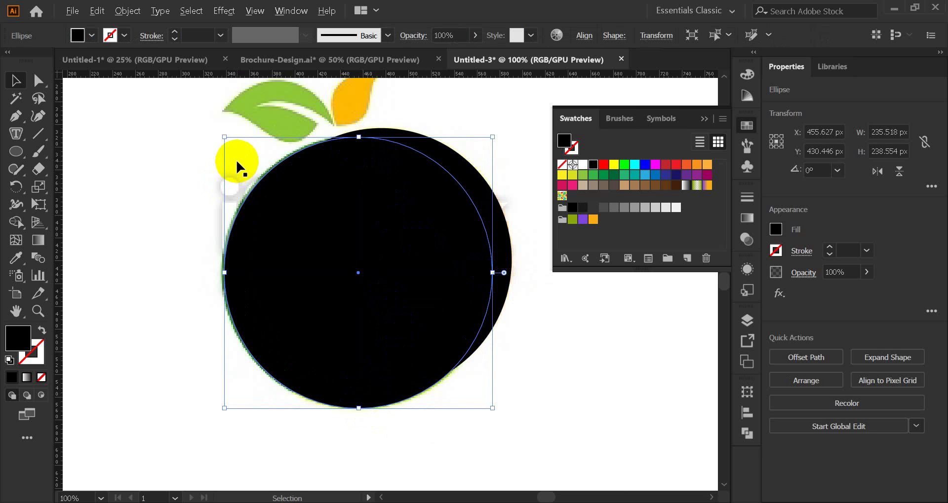
Extend the copied circle to about 238 × 241 px to match the green ring's outer edge, and fill it with cyan
{"action": "scroll", "coordinate": [236, 162], "scroll_direction": "up", "scroll_amount": 3}
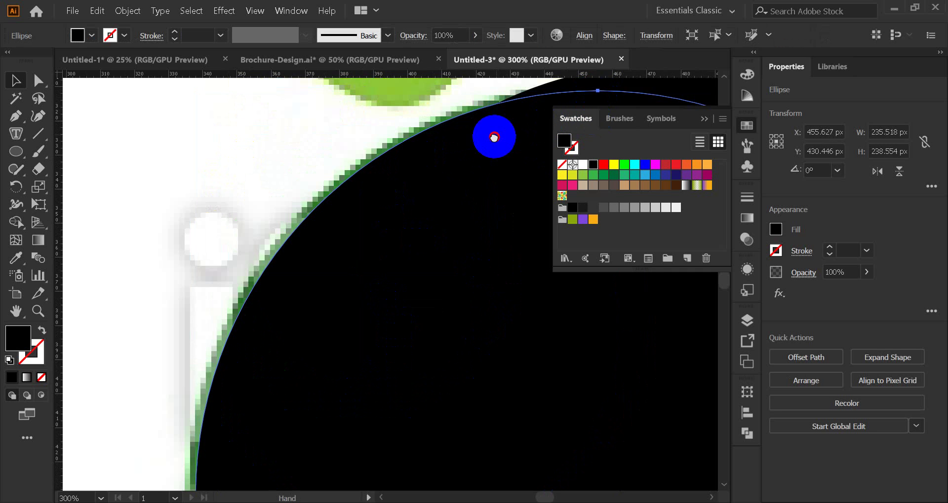
{"action": "left_click_drag", "start_coordinate": [493, 137], "coordinate": [406, 161]}
{"action": "left_click_drag", "start_coordinate": [461, 141], "coordinate": [456, 132]}
{"action": "scroll", "coordinate": [354, 254], "scroll_direction": "down", "scroll_amount": 2}
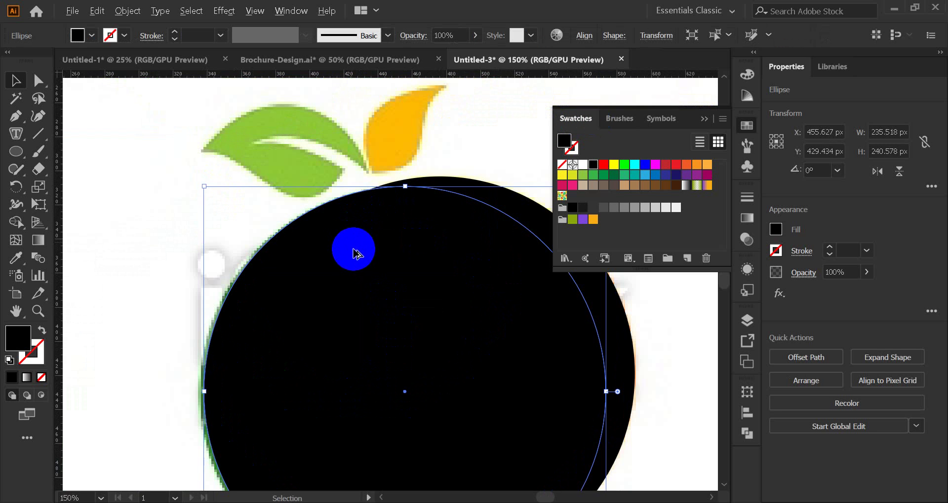
{"action": "left_click_drag", "start_coordinate": [204, 391], "coordinate": [214, 387]}
{"action": "scroll", "coordinate": [192, 402], "scroll_direction": "up", "scroll_amount": 3}
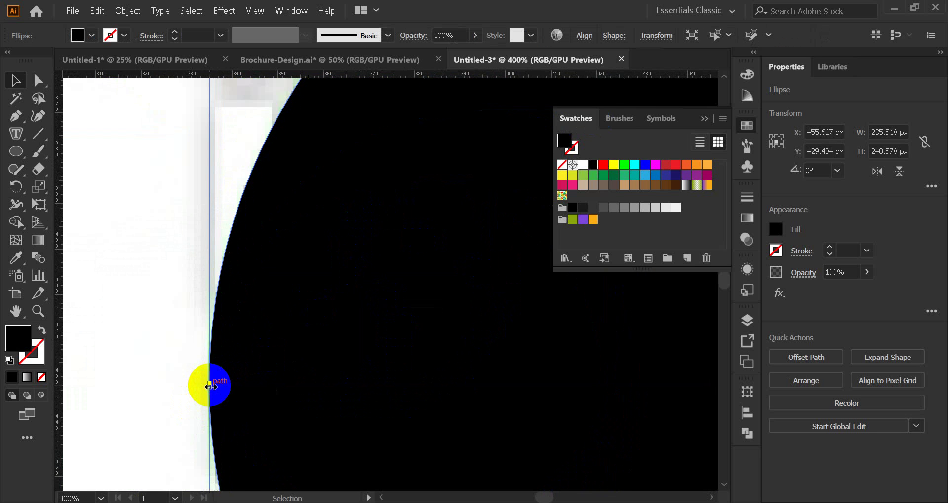
{"action": "scroll", "coordinate": [236, 320], "scroll_direction": "down", "scroll_amount": 1}
{"action": "scroll", "coordinate": [236, 320], "scroll_direction": "down", "scroll_amount": 3}
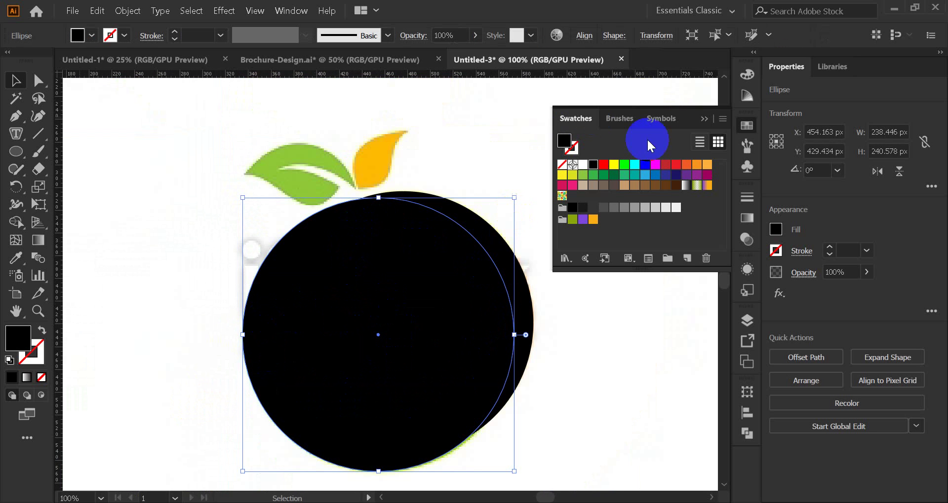
{"action": "left_click", "coordinate": [627, 167]}
{"action": "left_click", "coordinate": [704, 119]}
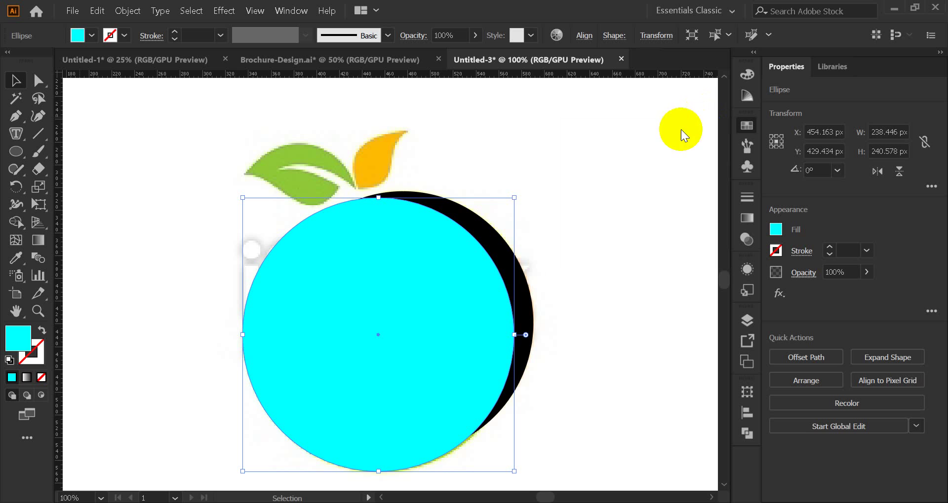
Select the cyan and black circles together and split them with the Pathfinder Divide operation
{"action": "left_click", "coordinate": [532, 303], "text": "shift"}
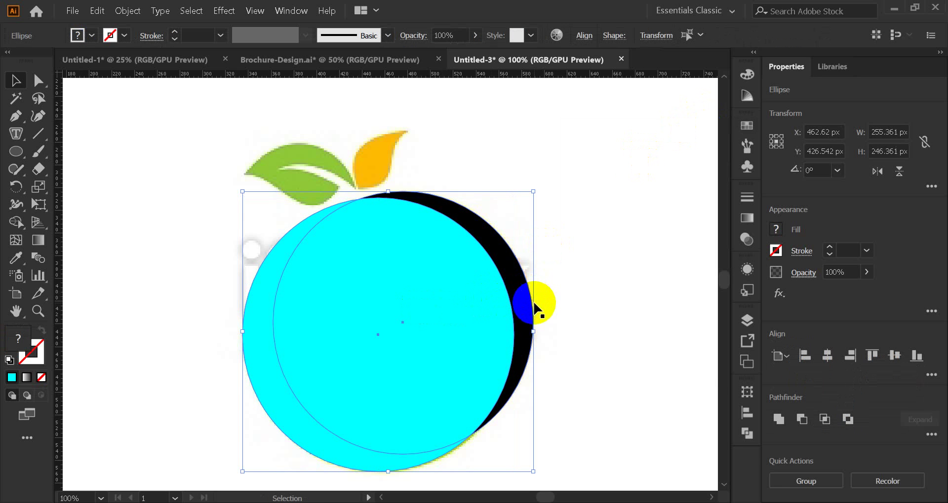
{"action": "left_click", "coordinate": [747, 434]}
{"action": "left_click", "coordinate": [575, 463]}
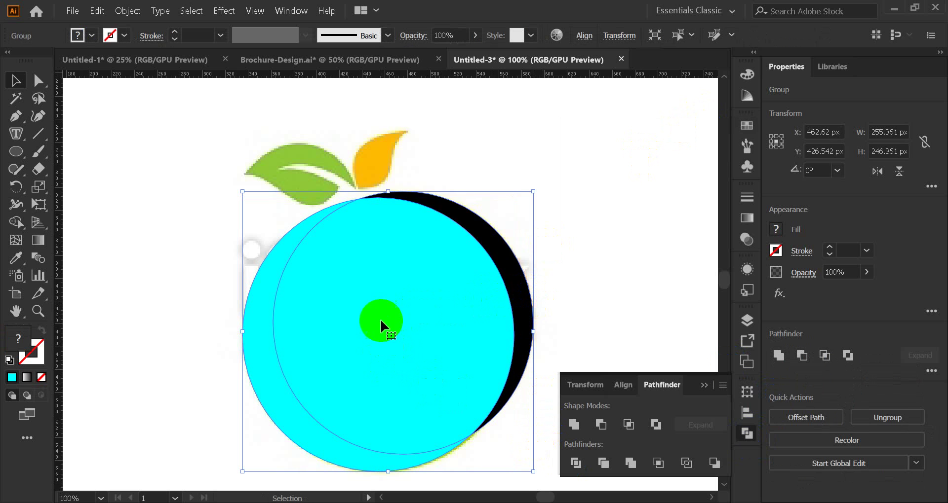
Ungroup the divided outer circles and delete their central overlap so only the cyan and black crescents remain
{"action": "right_click", "coordinate": [380, 319]}
{"action": "left_click", "coordinate": [443, 197]}
{"action": "left_click", "coordinate": [425, 327]}
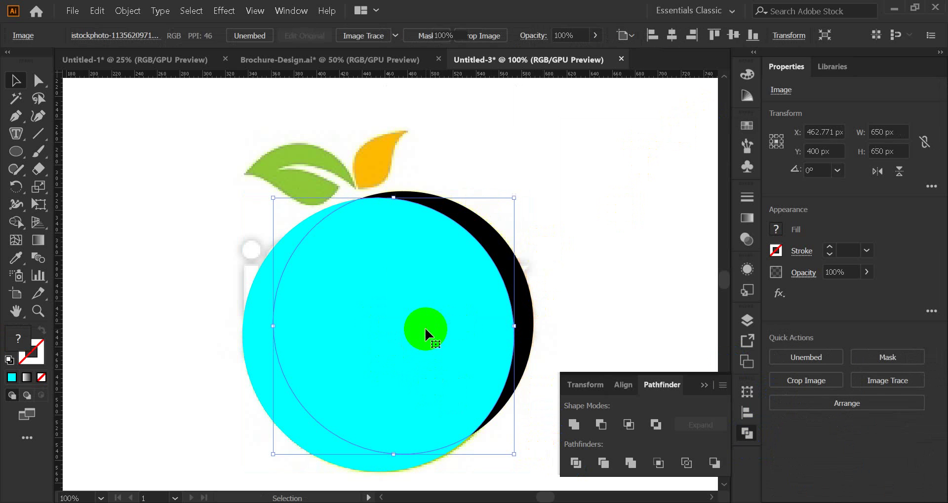
{"action": "key", "text": "Delete"}
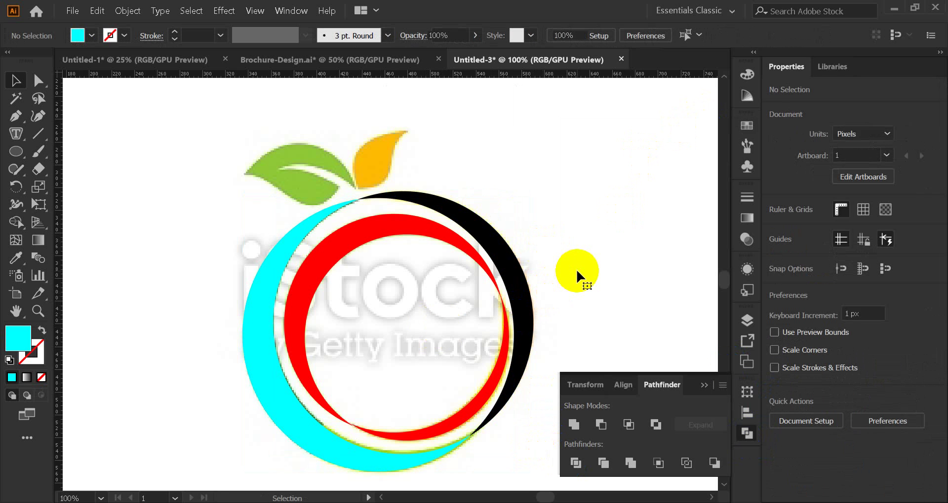
Move the reference image out to the left of the drawn rings so the two sit side by side
{"action": "left_click", "coordinate": [576, 268]}
{"action": "scroll", "coordinate": [576, 274], "scroll_direction": "down", "scroll_amount": 3}
{"action": "left_click_drag", "start_coordinate": [360, 330], "coordinate": [137, 332]}
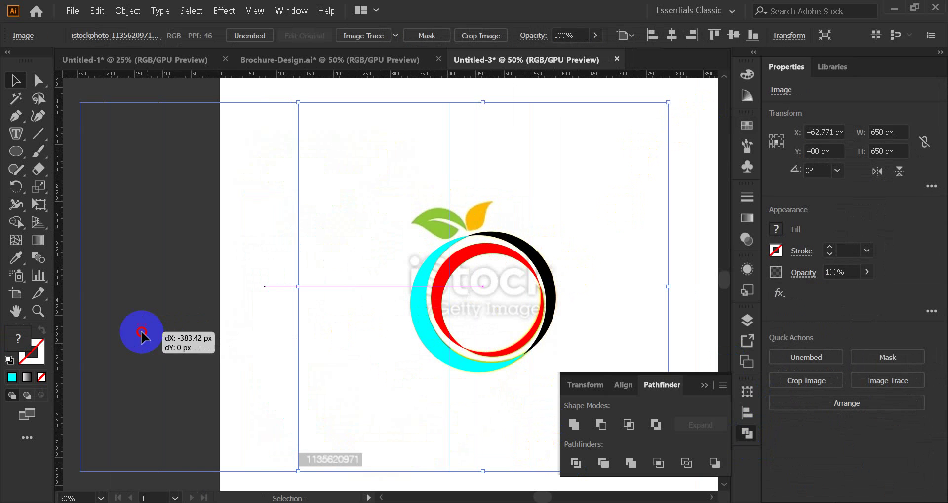
{"action": "left_click_drag", "start_coordinate": [376, 335], "coordinate": [201, 316]}
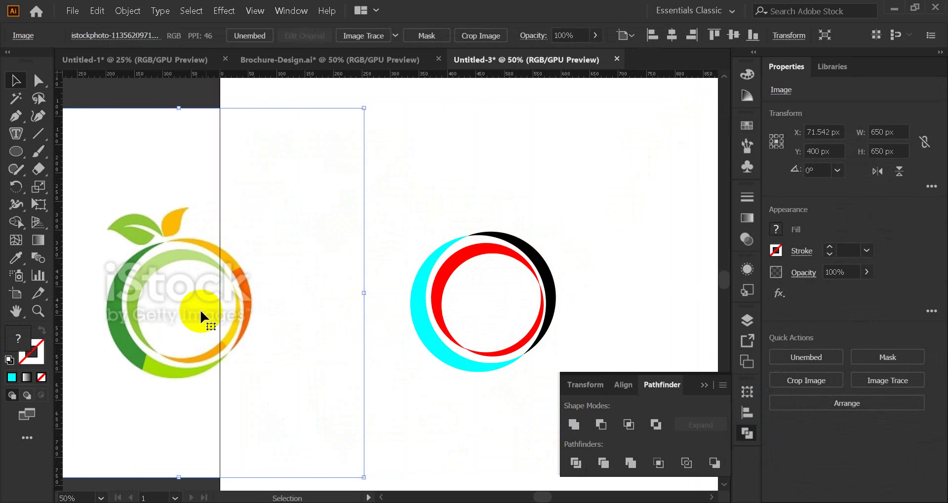
{"action": "left_click", "coordinate": [629, 257]}
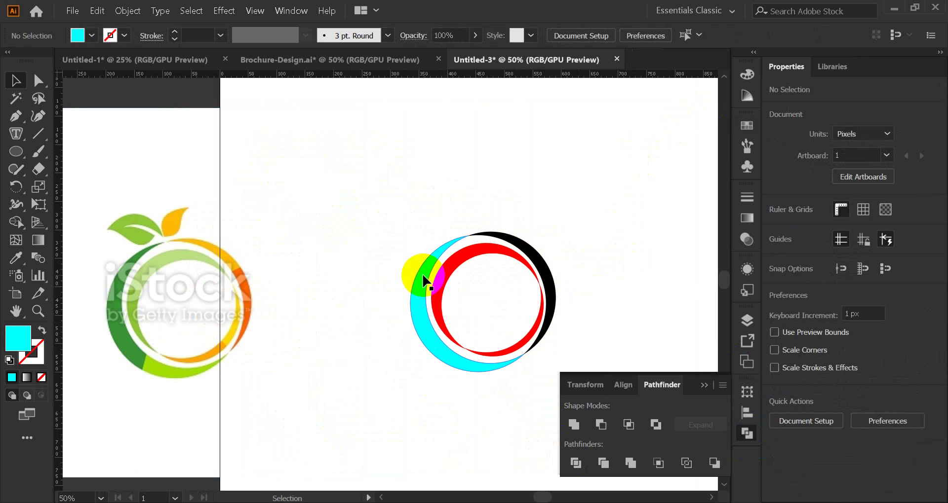
Recolor the cyan crescent with the dark green sampled from the reference logo's outer ring
{"action": "left_click", "coordinate": [332, 329]}
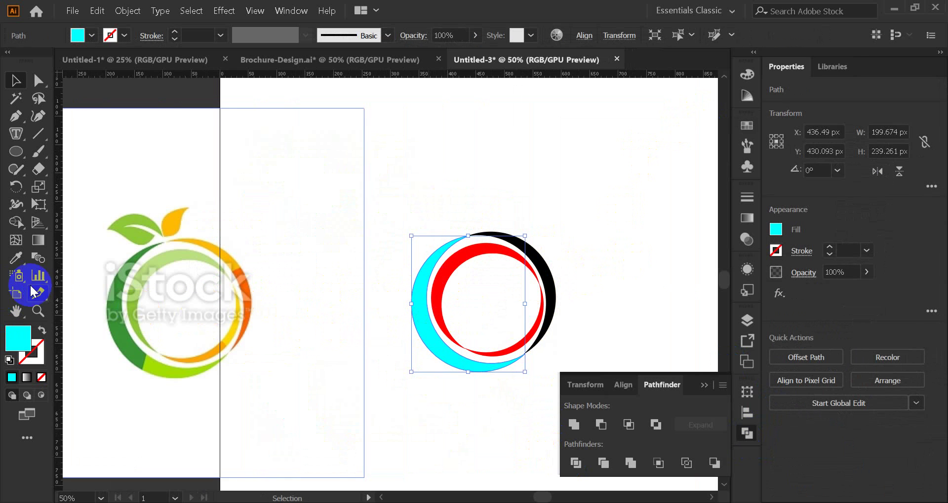
{"action": "left_click", "coordinate": [17, 260]}
{"action": "left_click", "coordinate": [117, 332]}
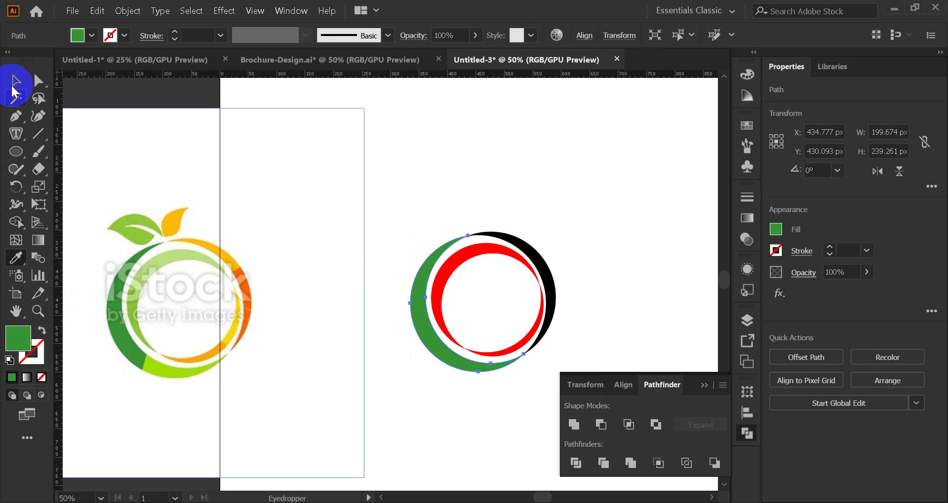
{"action": "left_click", "coordinate": [15, 82]}
{"action": "left_click", "coordinate": [238, 272]}
Recolor the black crescent with the yellow-orange sampled from the upper right of the reference logo's outer ring
{"action": "left_click", "coordinate": [553, 272]}
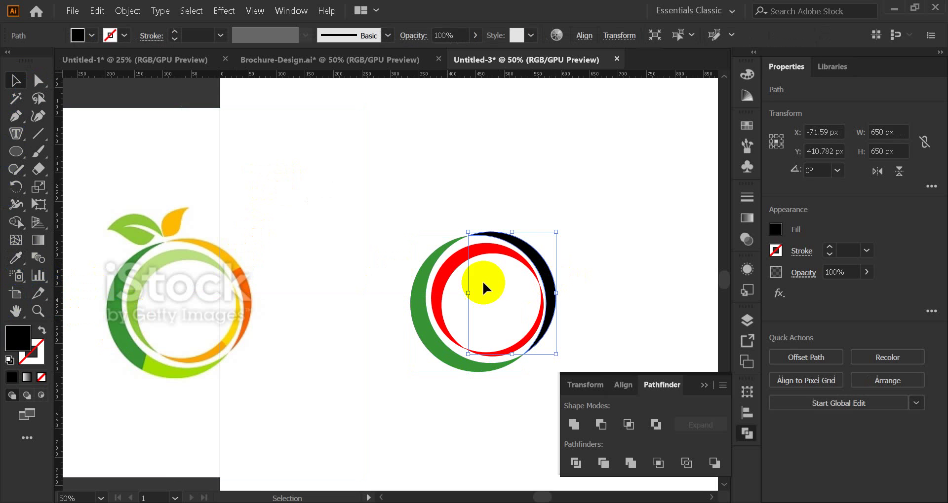
{"action": "left_click", "coordinate": [16, 258]}
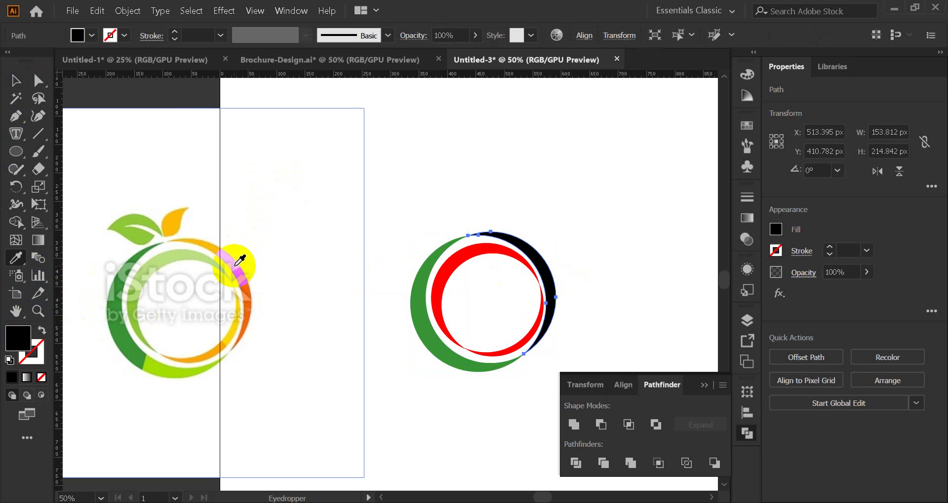
{"action": "left_click", "coordinate": [239, 262]}
{"action": "left_click", "coordinate": [15, 81]}
{"action": "left_click", "coordinate": [291, 213]}
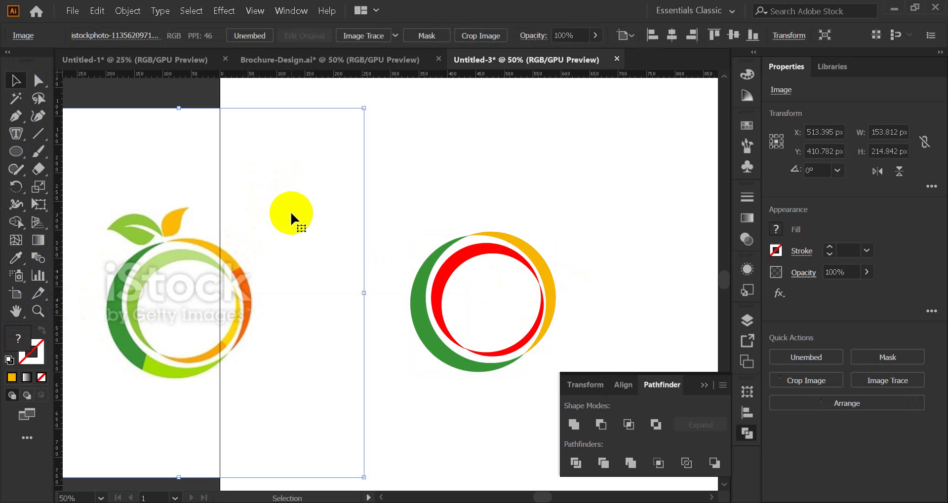
Recolor the lower-right red crescent with the orange sampled from the reference logo's inner ring
{"action": "left_click", "coordinate": [516, 348]}
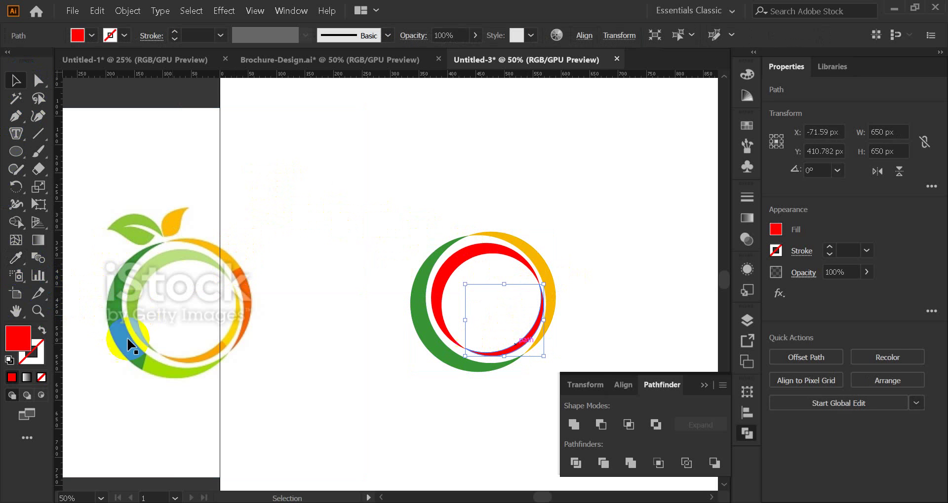
{"action": "left_click", "coordinate": [18, 257]}
{"action": "left_click", "coordinate": [209, 348]}
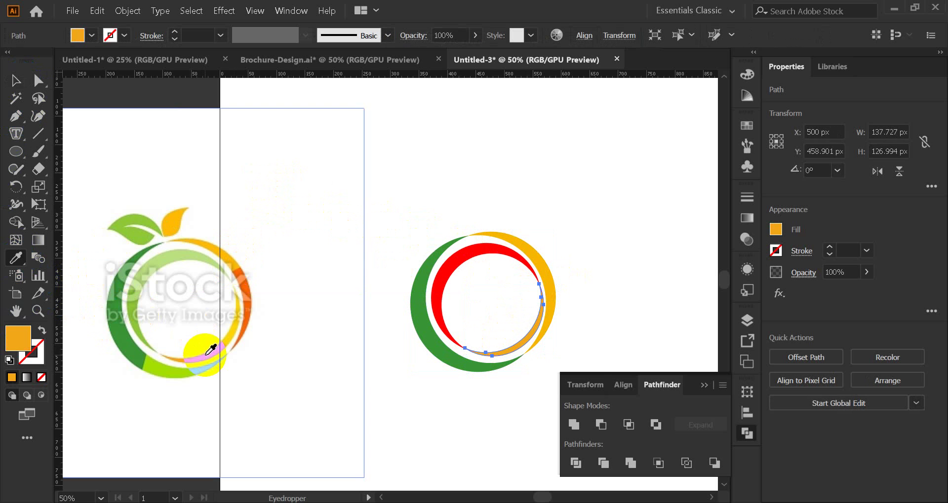
{"action": "left_click", "coordinate": [16, 80]}
{"action": "left_click", "coordinate": [300, 230]}
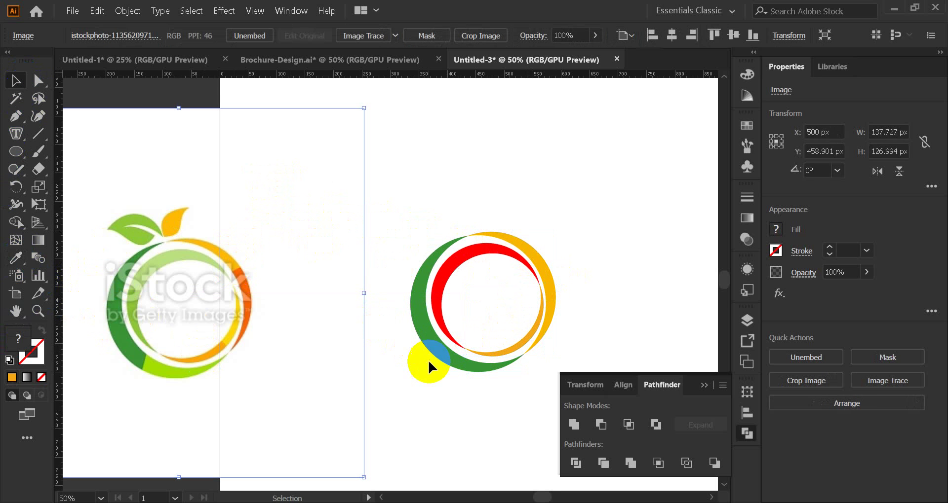
Draw a straight diagonal line with the Pen tool across the lower-left part of the green crescent
{"action": "scroll", "coordinate": [458, 368], "scroll_direction": "up", "scroll_amount": 4}
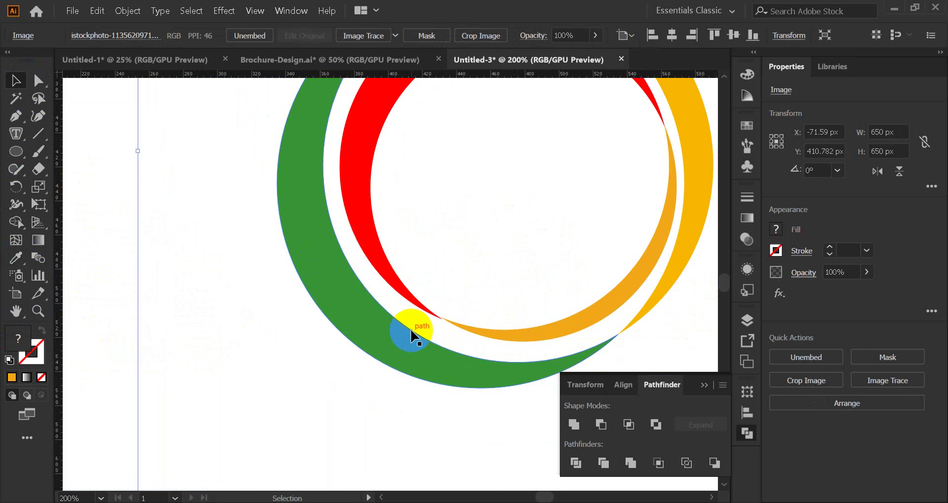
{"action": "left_click", "coordinate": [15, 116]}
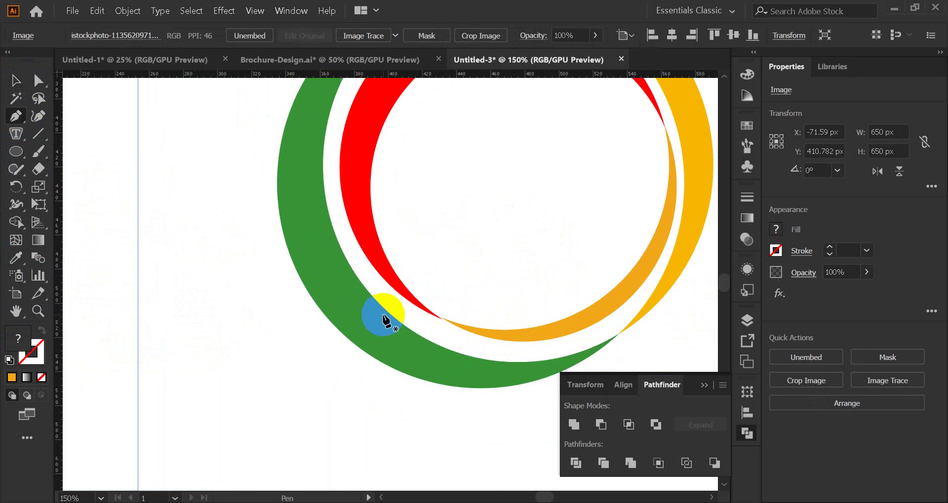
{"action": "left_click", "coordinate": [365, 279]}
{"action": "left_click", "coordinate": [306, 330]}
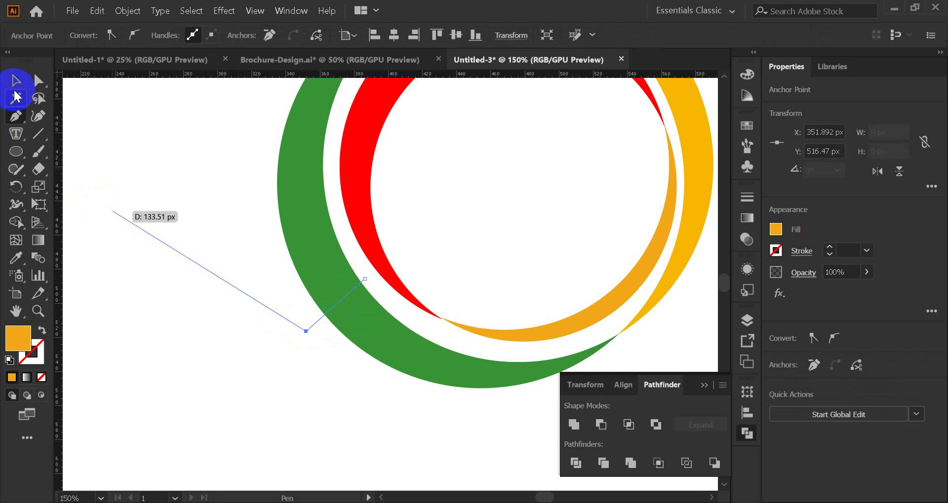
Divide the green crescent along the diagonal line with Pathfinder and ungroup the resulting pieces
{"action": "left_click", "coordinate": [296, 310]}
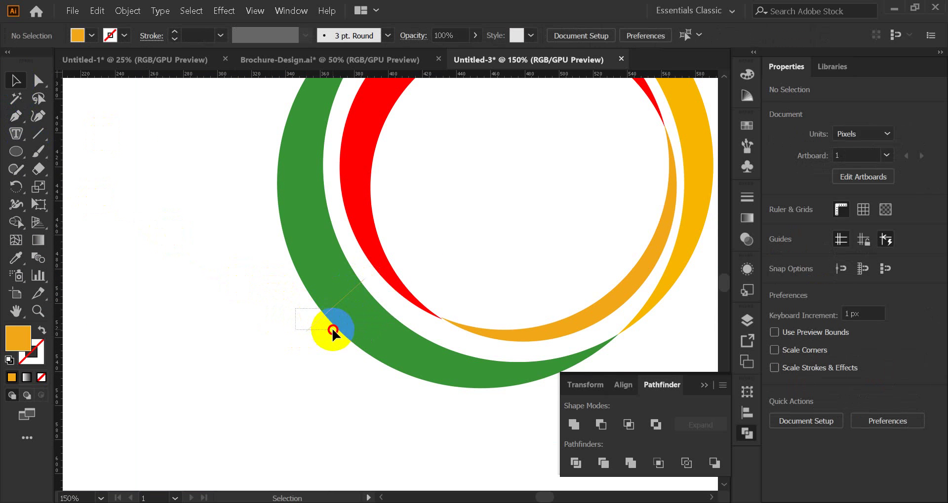
{"action": "left_click_drag", "start_coordinate": [332, 327], "coordinate": [423, 376]}
{"action": "left_click", "coordinate": [576, 463]}
{"action": "right_click", "coordinate": [336, 302]}
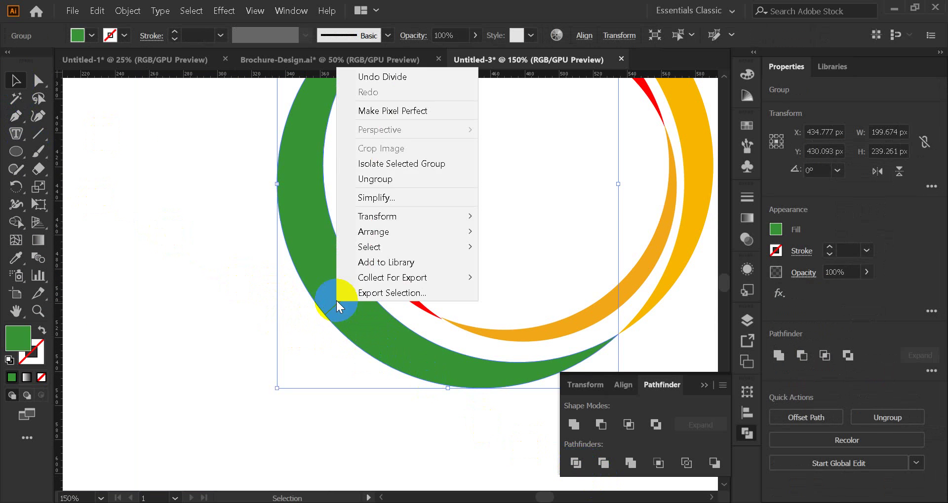
{"action": "left_click", "coordinate": [359, 212]}
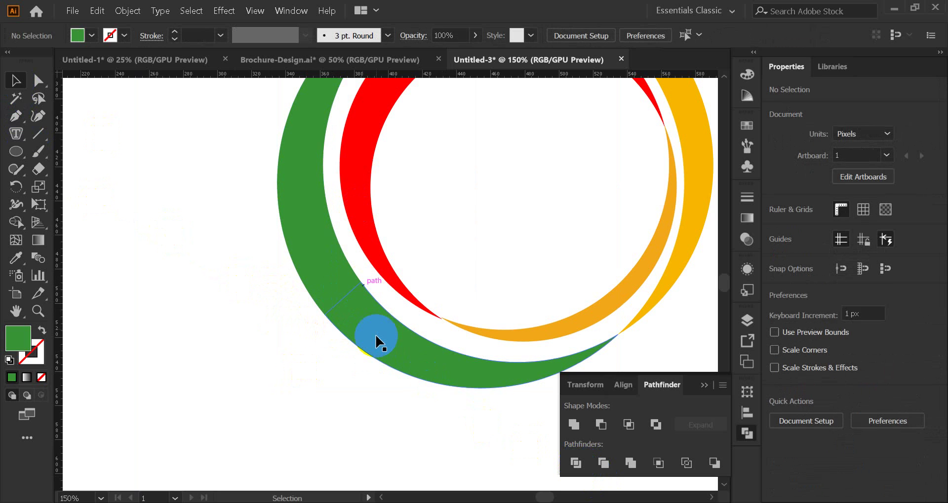
Recolor the lower piece of the divided green crescent with the bright green swatch
{"action": "left_click", "coordinate": [376, 348]}
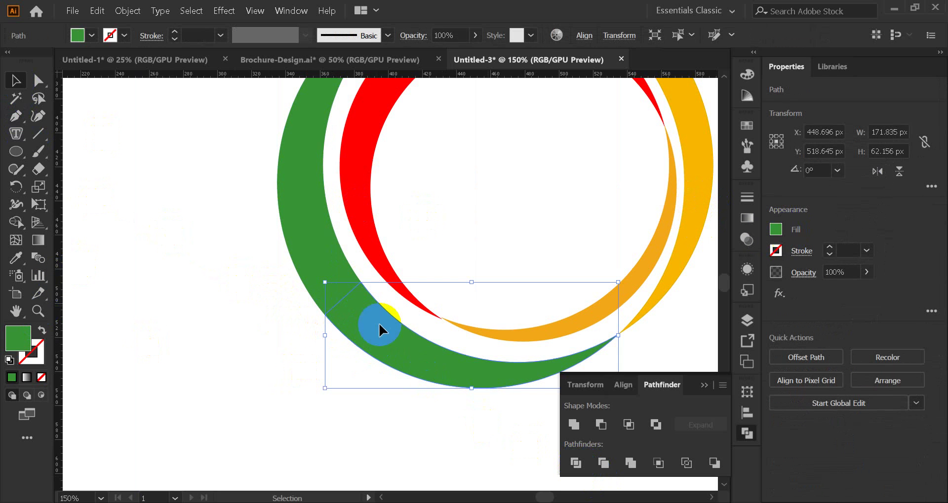
{"action": "left_click", "coordinate": [747, 126]}
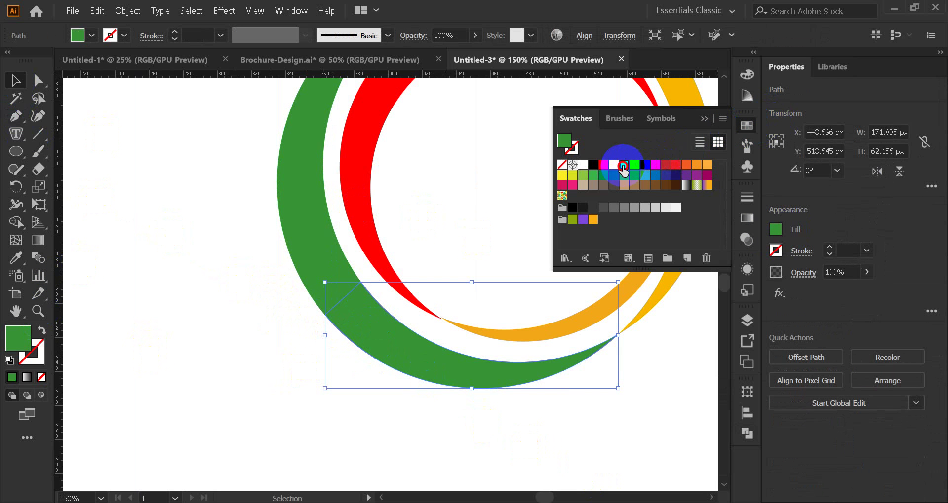
{"action": "left_click", "coordinate": [622, 167]}
{"action": "left_click", "coordinate": [705, 120]}
{"action": "left_click", "coordinate": [315, 315]}
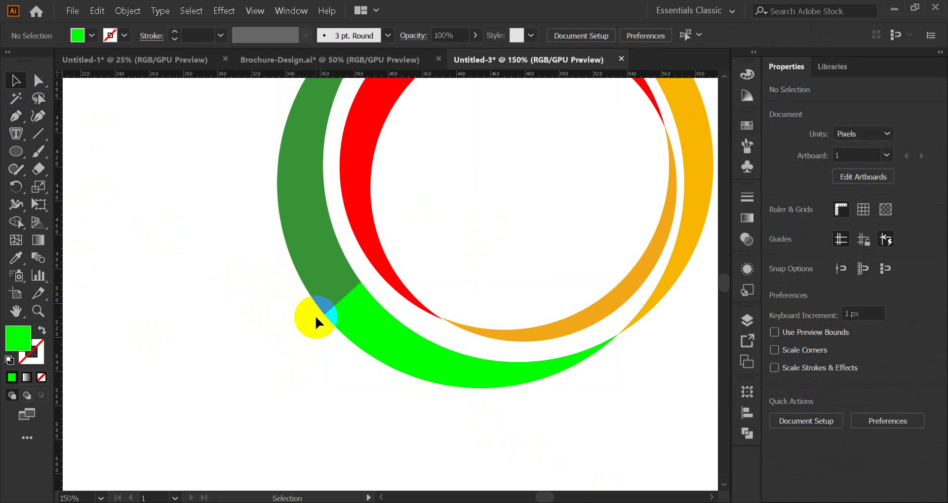
Draw a short straight diagonal line with the Pen tool across the right side of the yellow-orange crescent
{"action": "scroll", "coordinate": [377, 324], "scroll_direction": "down", "scroll_amount": 2}
{"action": "scroll", "coordinate": [349, 314], "scroll_direction": "up", "scroll_amount": 3}
{"action": "scroll", "coordinate": [517, 281], "scroll_direction": "up", "scroll_amount": 1}
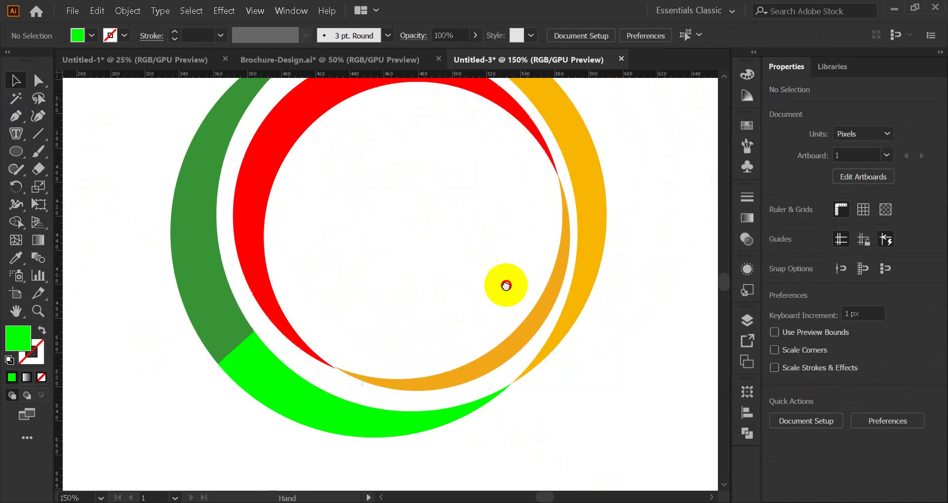
{"action": "scroll", "coordinate": [356, 285], "scroll_direction": "down", "scroll_amount": 1}
{"action": "left_click", "coordinate": [15, 117]}
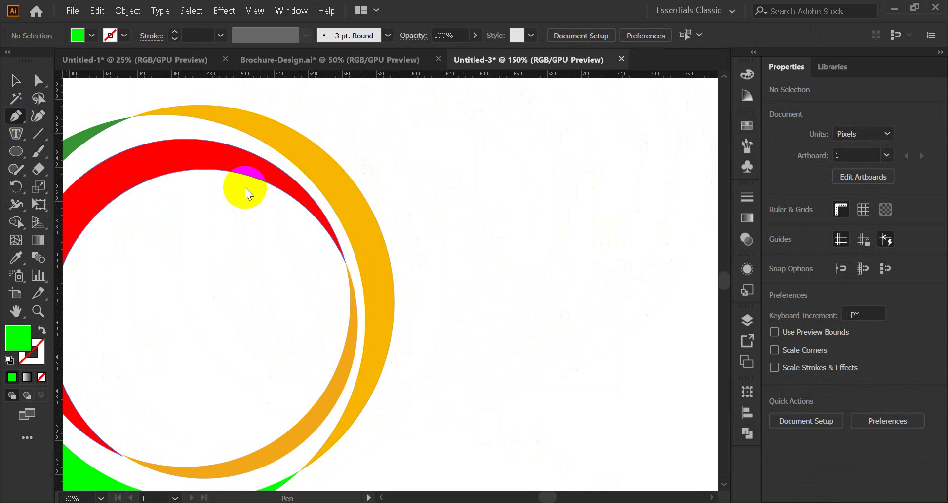
{"action": "left_click", "coordinate": [348, 247]}
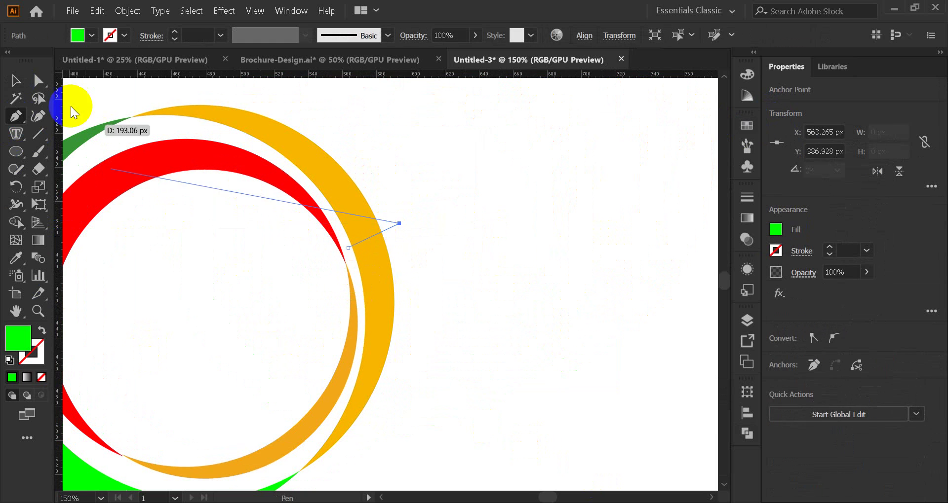
{"action": "left_click", "coordinate": [15, 80]}
Divide the yellow-orange crescent along the short line with Pathfinder and ungroup the pieces
{"action": "left_click", "coordinate": [397, 218]}
{"action": "left_click_drag", "start_coordinate": [397, 218], "coordinate": [372, 249]}
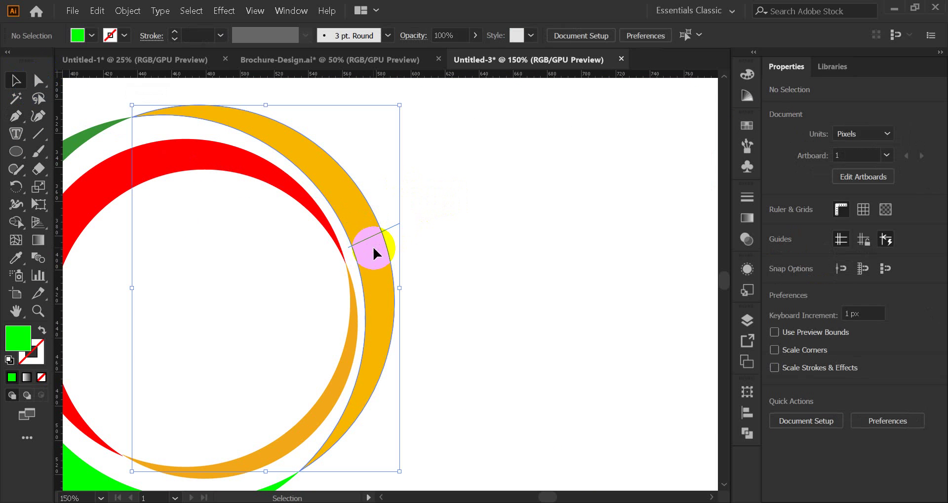
{"action": "left_click", "coordinate": [747, 434]}
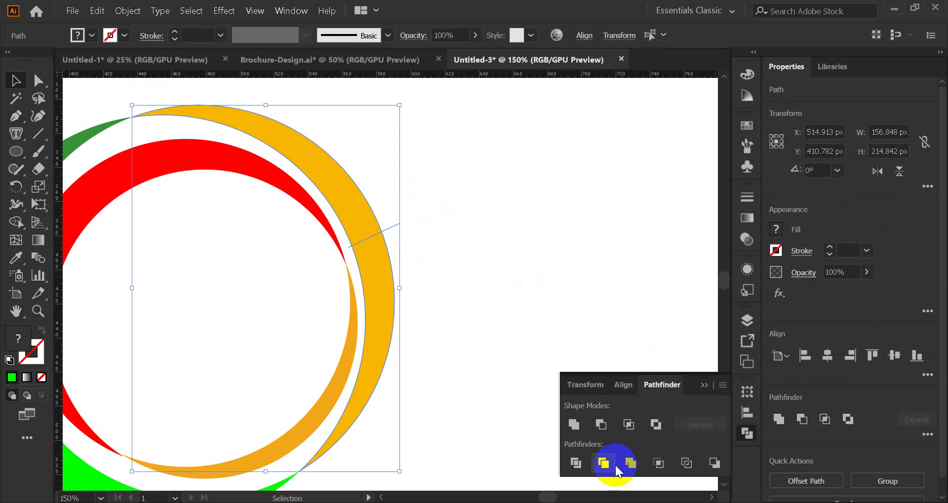
{"action": "left_click", "coordinate": [575, 464]}
{"action": "right_click", "coordinate": [371, 242]}
{"action": "left_click", "coordinate": [408, 354]}
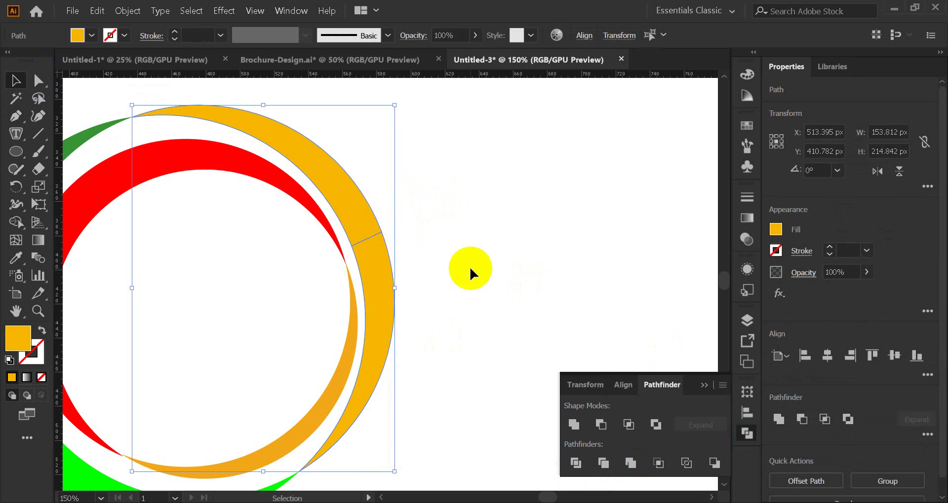
Recolor the lower piece of the yellow-orange crescent with the dark orange swatch
{"action": "left_click", "coordinate": [469, 266]}
{"action": "left_click", "coordinate": [386, 281]}
{"action": "left_click", "coordinate": [746, 126]}
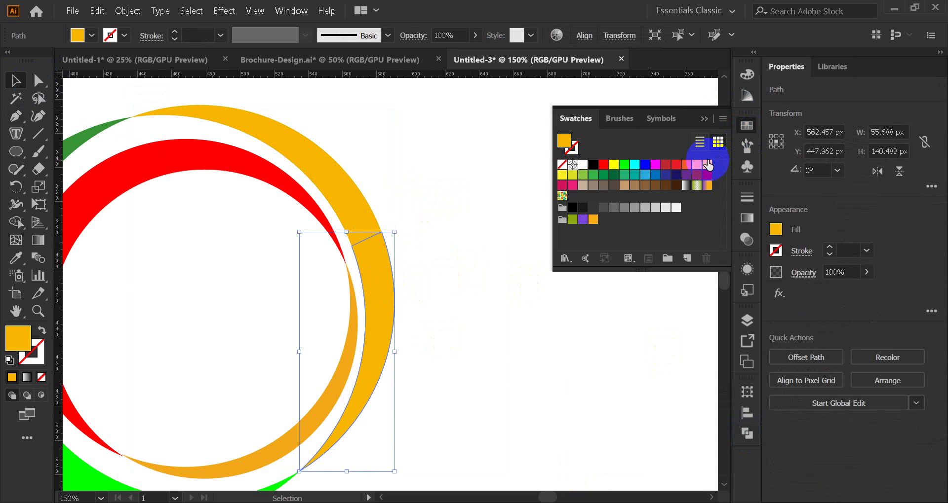
{"action": "left_click", "coordinate": [684, 169]}
{"action": "left_click", "coordinate": [705, 120]}
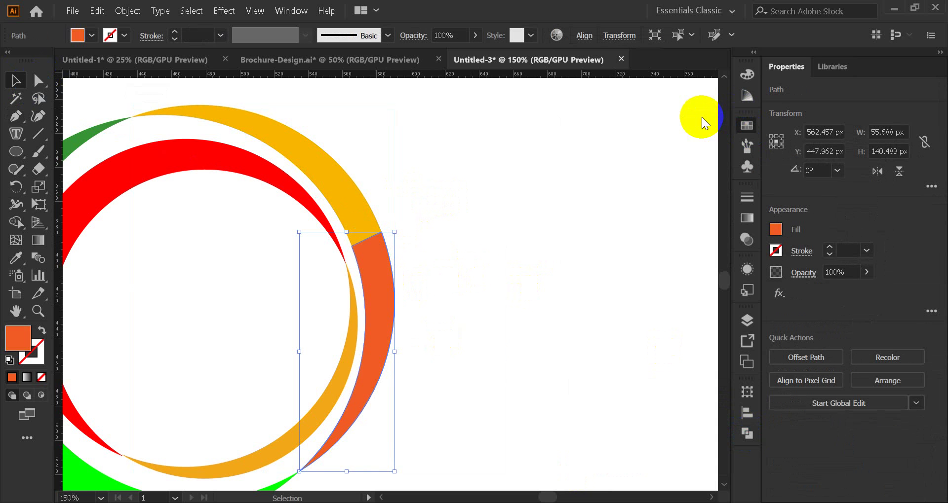
Delete the thin orange crescent from the lower right of the inner ring
{"action": "left_click", "coordinate": [411, 245]}
{"action": "key", "text": "ctrl+minus"}
{"action": "key", "text": "ctrl+minus"}
{"action": "key", "text": "ctrl+minus"}
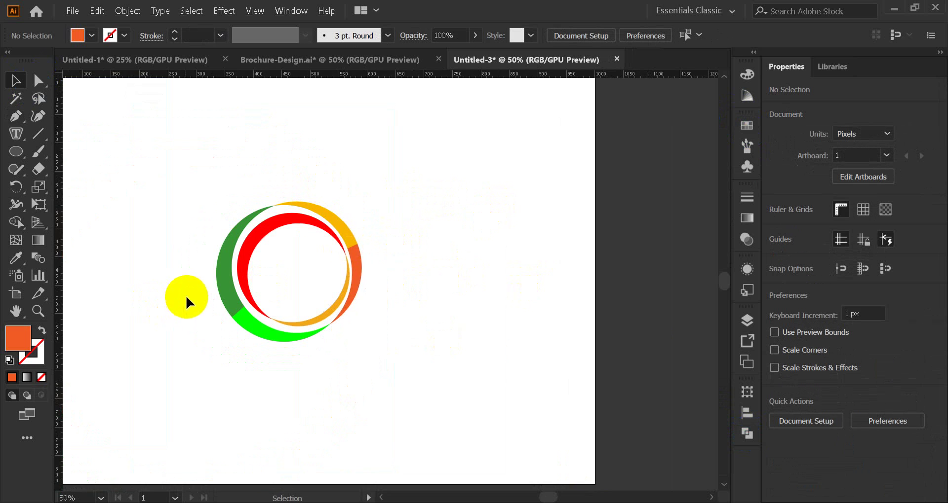
{"action": "scroll", "coordinate": [190, 294], "scroll_direction": "up", "scroll_amount": 5}
{"action": "scroll", "coordinate": [345, 266], "scroll_direction": "down", "scroll_amount": 4}
{"action": "scroll", "coordinate": [471, 249], "scroll_direction": "down", "scroll_amount": 1}
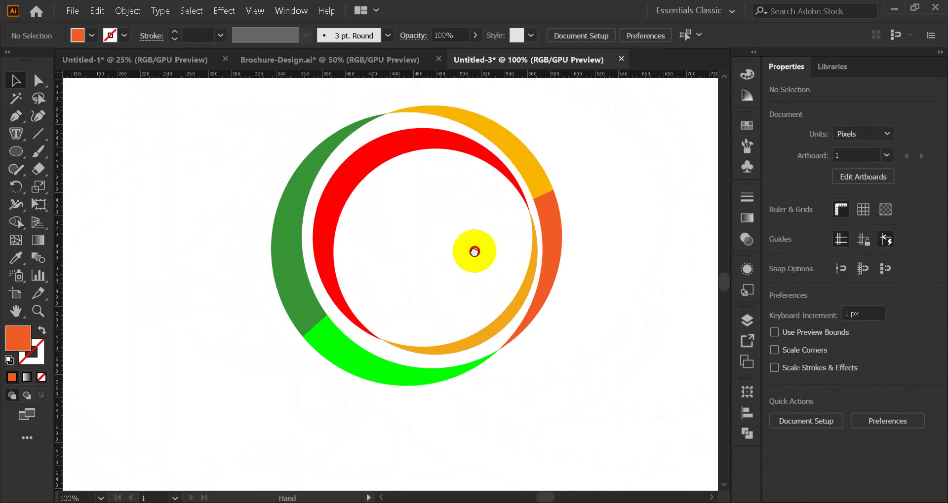
{"action": "left_click_drag", "start_coordinate": [474, 252], "coordinate": [444, 276]}
{"action": "left_click", "coordinate": [486, 339]}
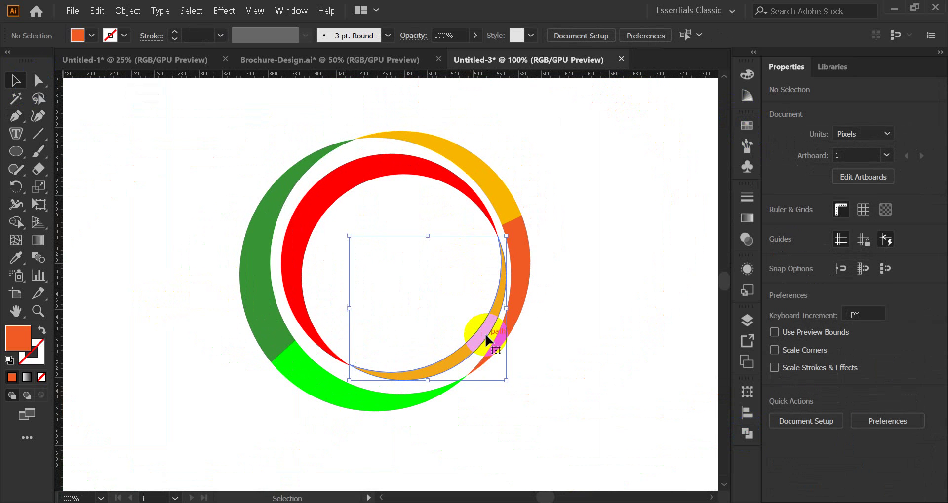
{"action": "key", "text": "Delete"}
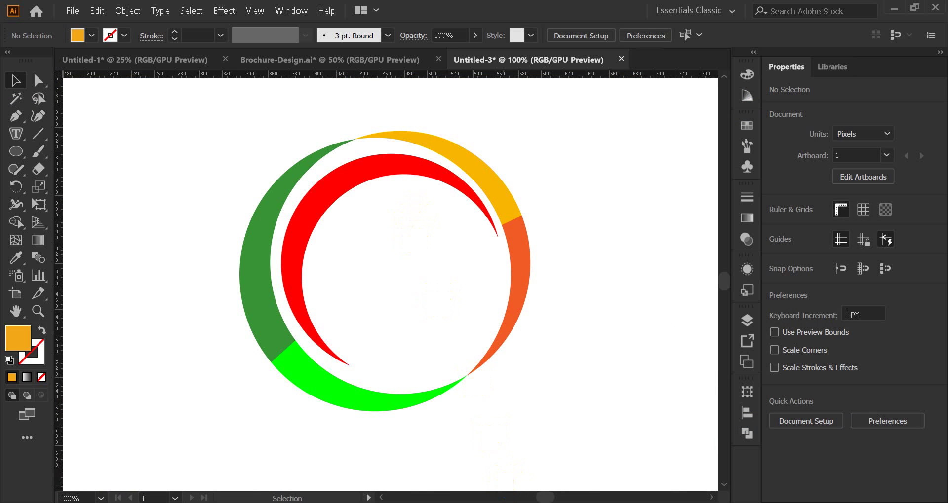
Switch to the Google Meet call in the browser and check the pending join requests
{"action": "mouse_move", "coordinate": [483, 487]}
{"action": "left_click", "coordinate": [442, 478]}
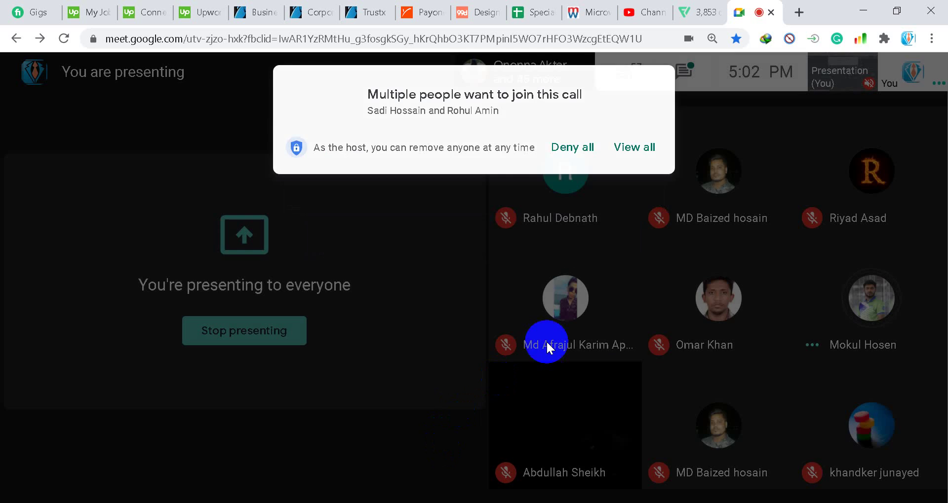
{"action": "left_click", "coordinate": [547, 345]}
{"action": "left_click", "coordinate": [759, 502]}
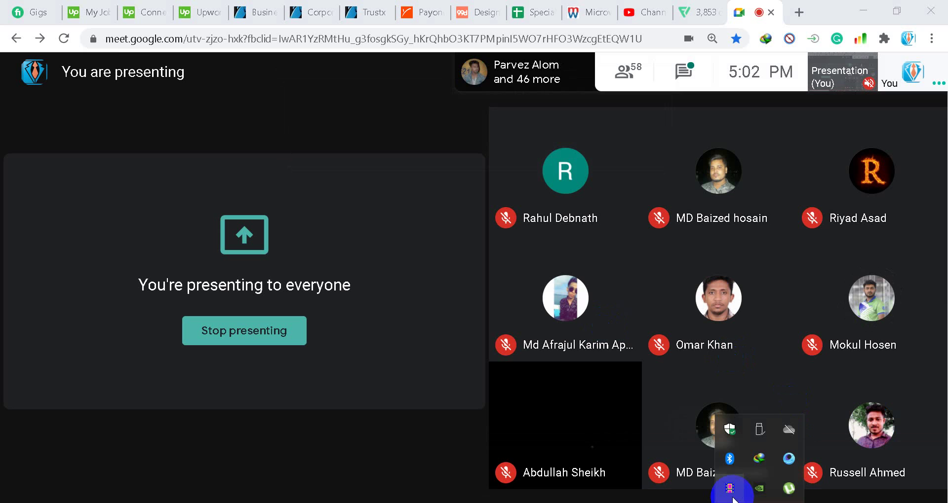
{"action": "left_click", "coordinate": [730, 489]}
Place the orange fruit reference image images.png on the Illustrator artboard and embed it
{"action": "left_click_drag", "start_coordinate": [249, 335], "coordinate": [318, 261]}
{"action": "scroll", "coordinate": [318, 260], "scroll_direction": "up", "scroll_amount": 5}
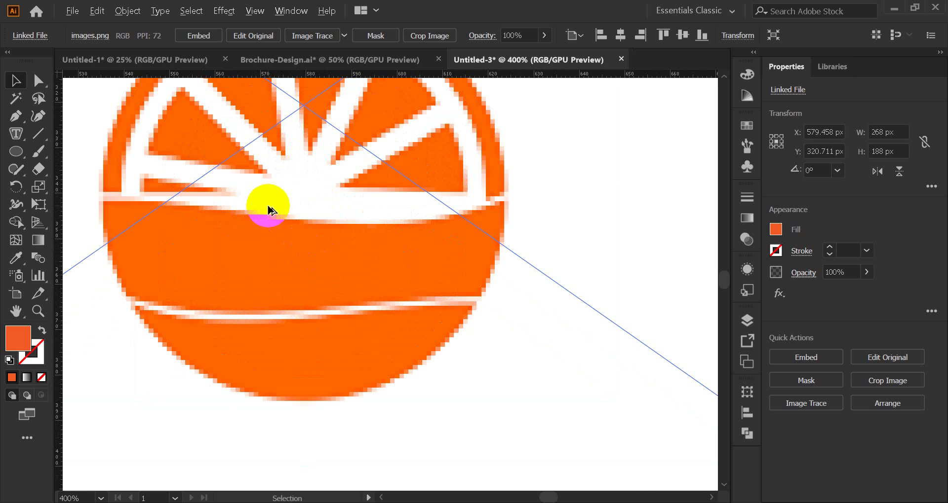
{"action": "scroll", "coordinate": [268, 210], "scroll_direction": "down", "scroll_amount": 1}
{"action": "scroll", "coordinate": [395, 221], "scroll_direction": "down", "scroll_amount": 1}
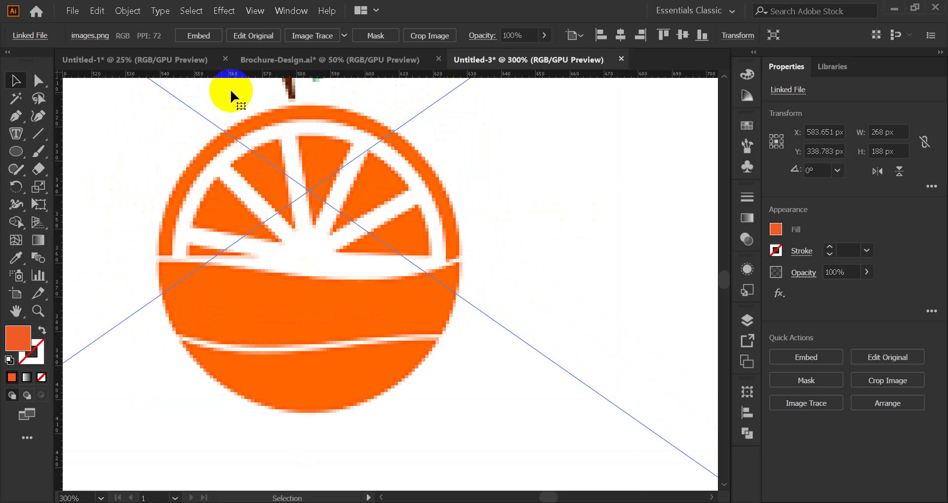
{"action": "left_click", "coordinate": [200, 37]}
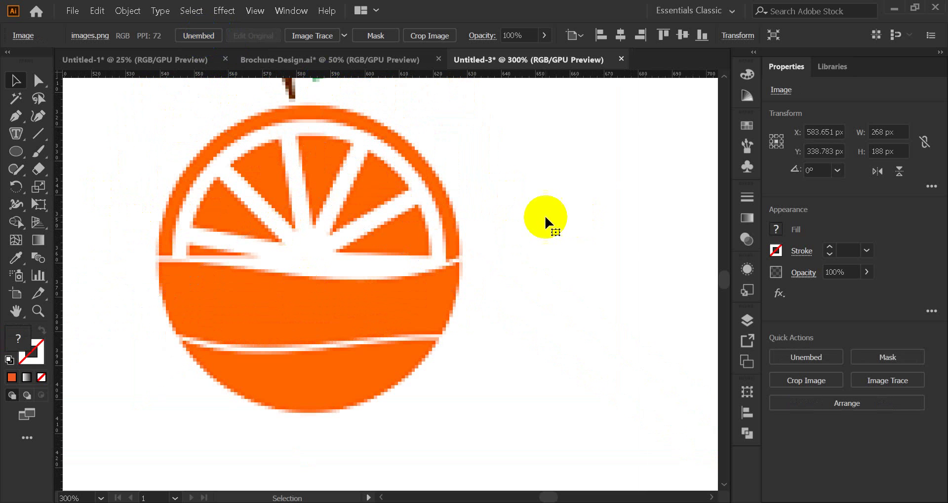
Start a Pen tool path along the upper edge of the orange fruit's middle band and set its fill to black
{"action": "left_click", "coordinate": [15, 117]}
{"action": "left_click", "coordinate": [156, 265]}
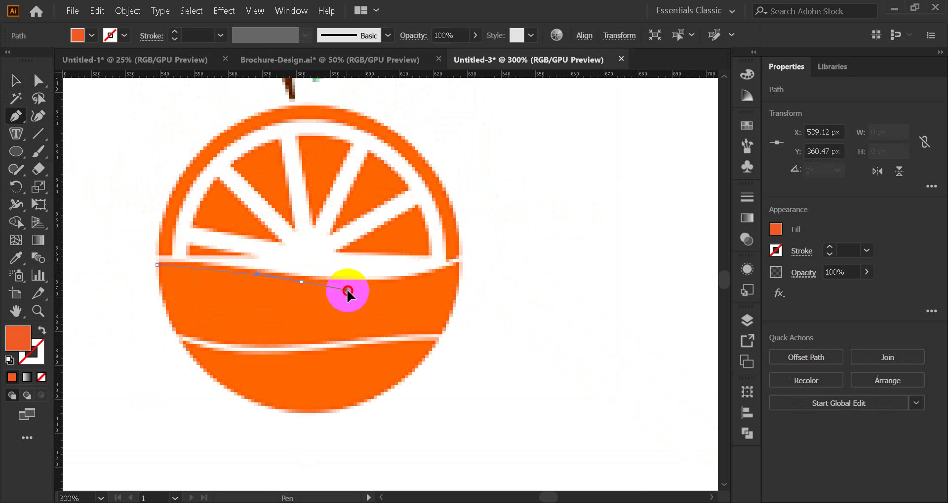
{"action": "left_click_drag", "start_coordinate": [371, 287], "coordinate": [385, 305]}
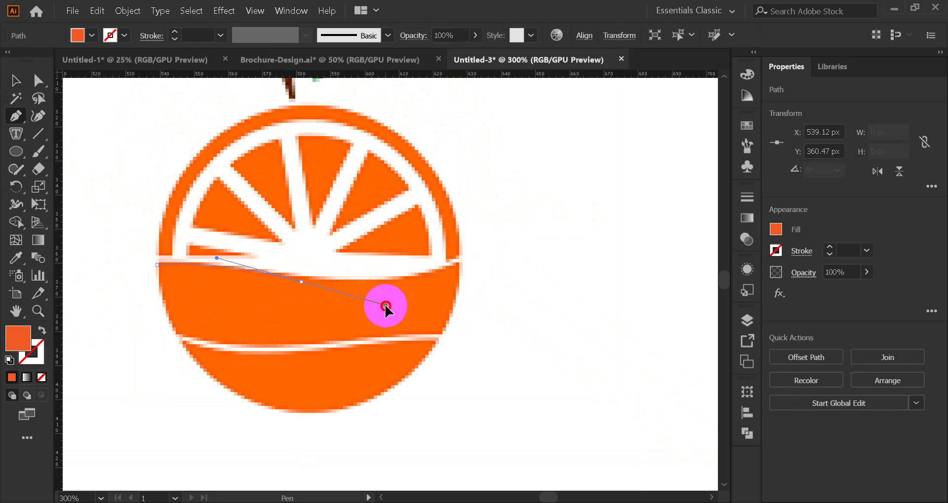
{"action": "left_click_drag", "start_coordinate": [301, 283], "coordinate": [733, 183]}
{"action": "left_click", "coordinate": [746, 126]}
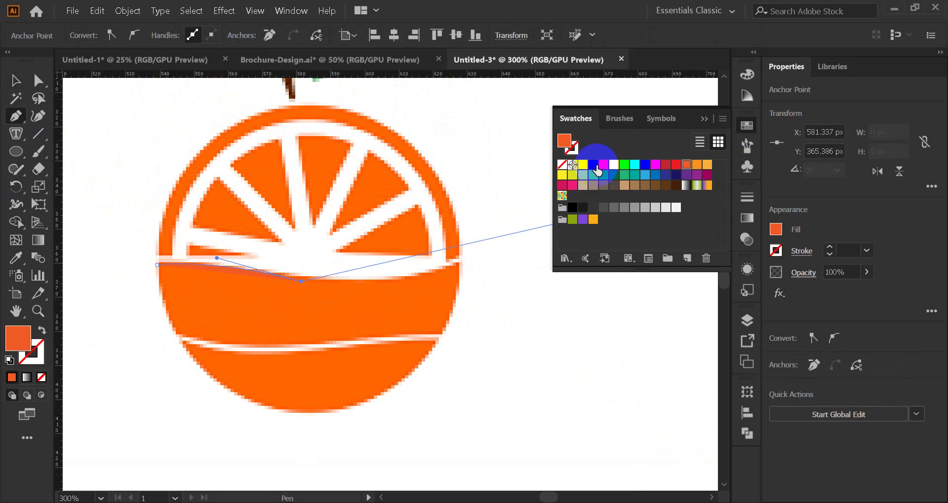
{"action": "left_click", "coordinate": [595, 168]}
{"action": "left_click", "coordinate": [703, 119]}
Continue the path around the middle band's right side, wavy lower edge and left side, closing it at the starting anchor
{"action": "left_click_drag", "start_coordinate": [387, 271], "coordinate": [474, 246]}
{"action": "left_click_drag", "start_coordinate": [460, 260], "coordinate": [365, 336]}
{"action": "left_click", "coordinate": [387, 340]}
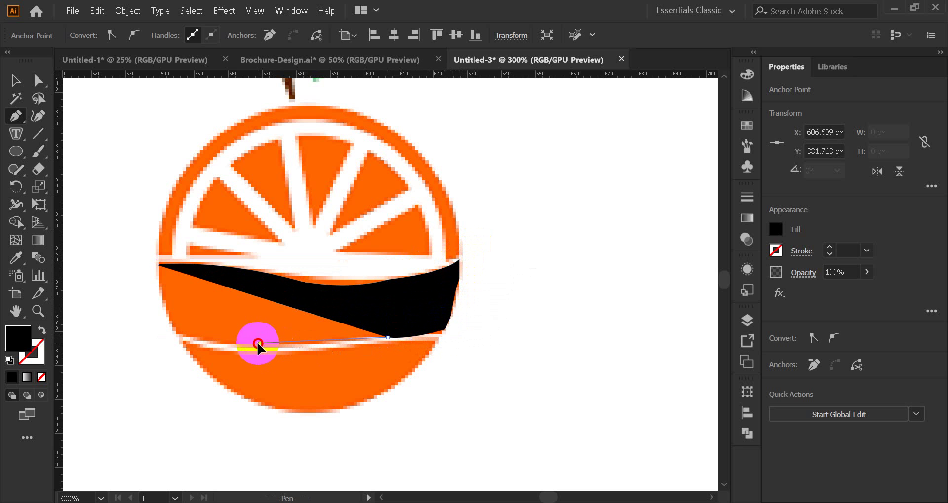
{"action": "left_click", "coordinate": [258, 344]}
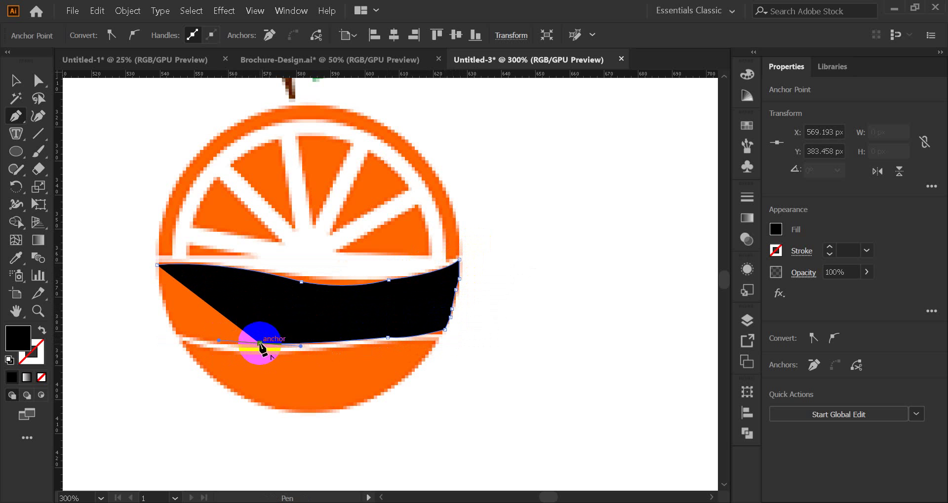
{"action": "left_click_drag", "start_coordinate": [175, 340], "coordinate": [175, 340]}
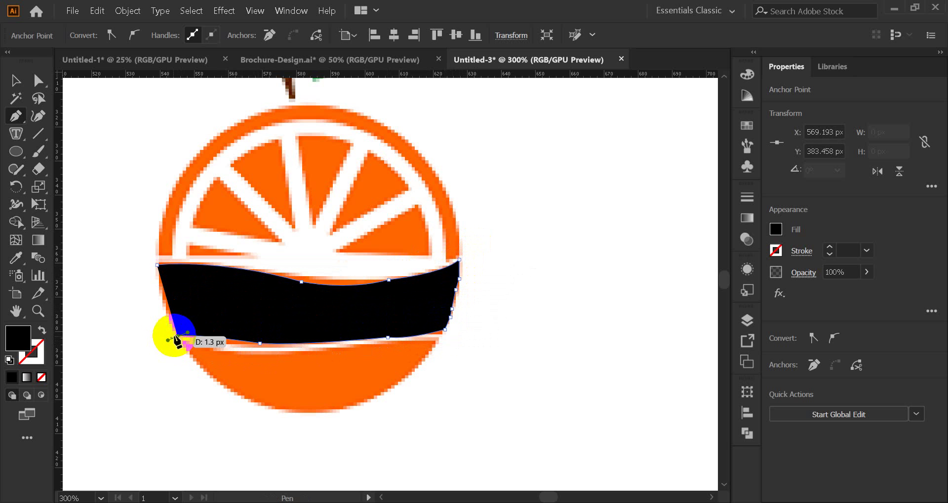
{"action": "left_click_drag", "start_coordinate": [157, 265], "coordinate": [166, 254]}
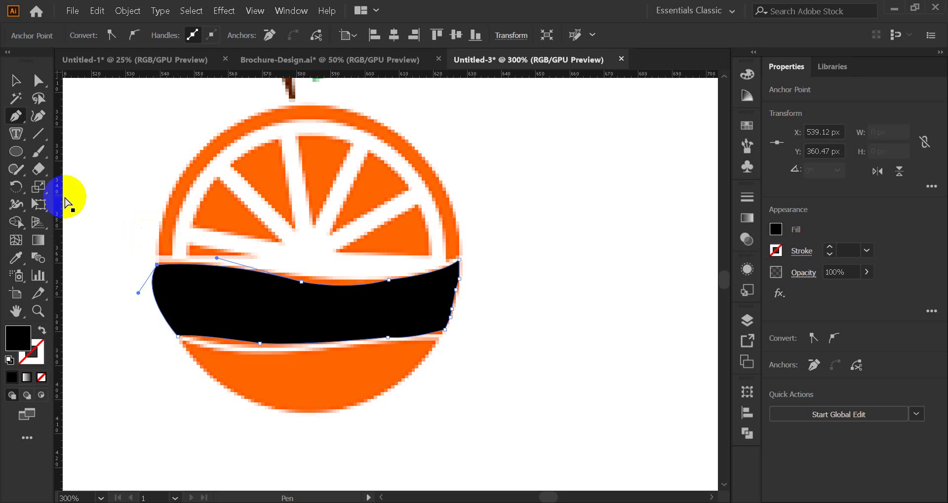
Trace the orange fruit's bottom segment with the Pen tool as a closed black shape below the white wavy line
{"action": "left_click", "coordinate": [186, 344]}
{"action": "left_click_drag", "start_coordinate": [337, 351], "coordinate": [380, 345]}
{"action": "left_click", "coordinate": [337, 351]}
{"action": "left_click", "coordinate": [394, 347]}
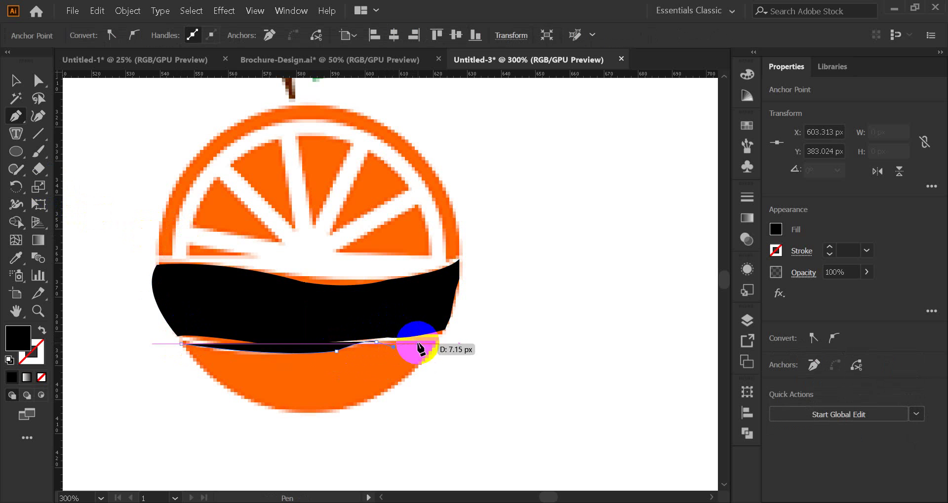
{"action": "left_click", "coordinate": [418, 344]}
{"action": "left_click", "coordinate": [438, 341]}
{"action": "mouse_move", "coordinate": [414, 369]}
{"action": "left_mouse_down"}
{"action": "mouse_move", "coordinate": [355, 406]}
{"action": "mouse_move", "coordinate": [275, 397]}
{"action": "mouse_move", "coordinate": [283, 405]}
{"action": "mouse_move", "coordinate": [232, 393]}
{"action": "mouse_move", "coordinate": [244, 397]}
{"action": "mouse_move", "coordinate": [178, 355]}
{"action": "mouse_move", "coordinate": [188, 341]}
{"action": "mouse_move", "coordinate": [186, 369]}
{"action": "mouse_move", "coordinate": [199, 381]}
{"action": "mouse_move", "coordinate": [183, 345]}
{"action": "left_mouse_up"}
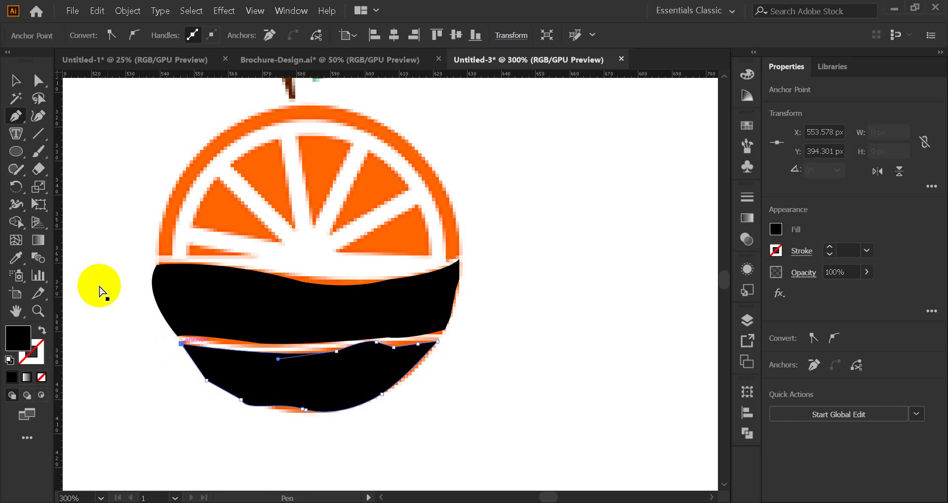
Select the embedded orange fruit image behind the traced shapes and lock it
{"action": "left_click", "coordinate": [16, 80]}
{"action": "left_click", "coordinate": [132, 180]}
{"action": "left_click", "coordinate": [306, 292]}
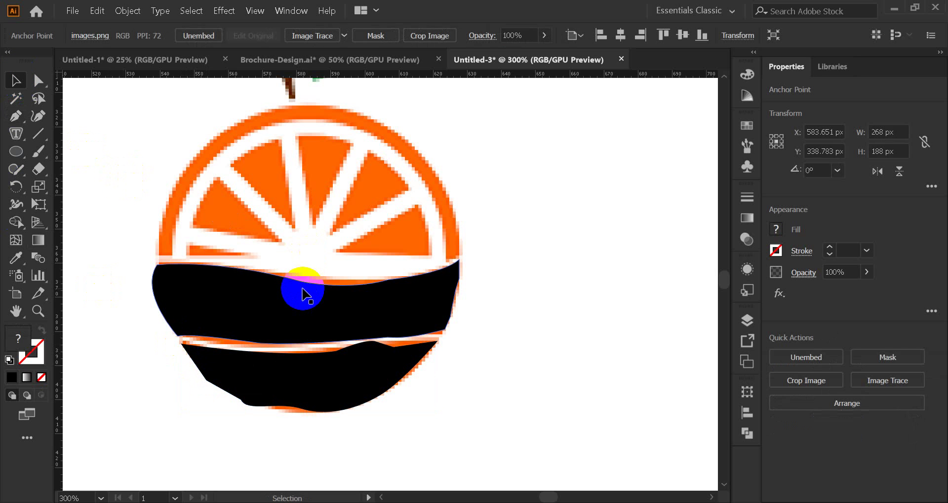
{"action": "left_click", "coordinate": [365, 229]}
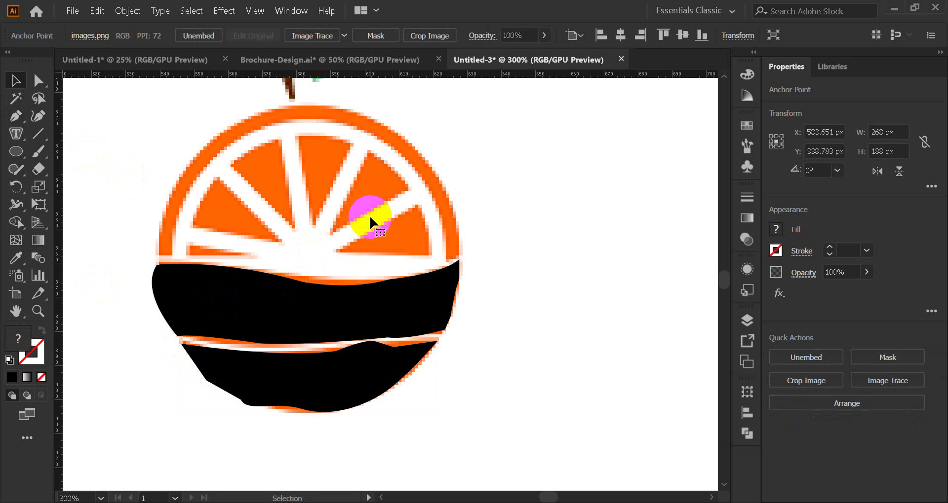
{"action": "key", "text": "ctrl"}
{"action": "left_click", "coordinate": [299, 333]}
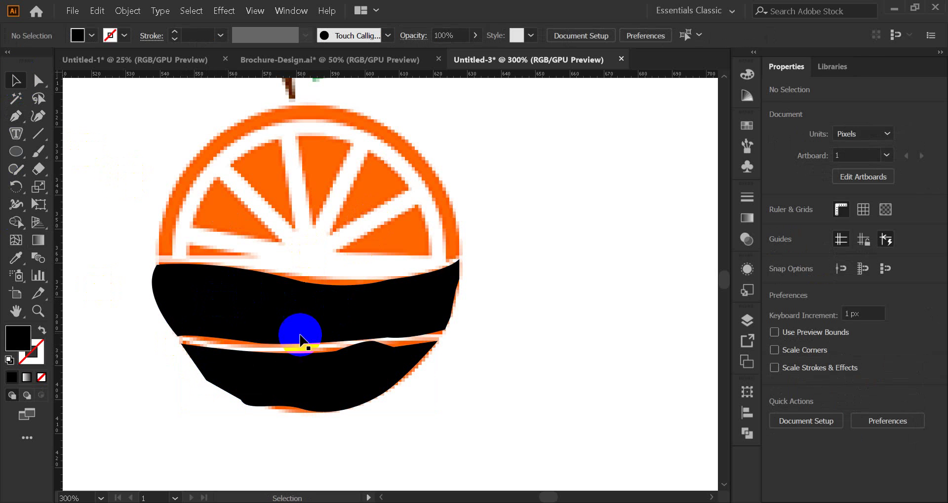
{"action": "left_click_drag", "start_coordinate": [229, 183], "coordinate": [400, 388]}
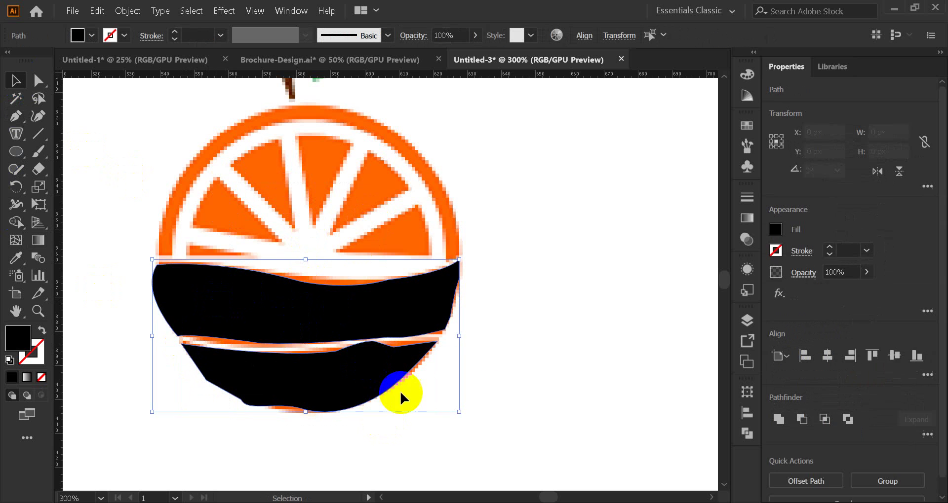
{"action": "left_click", "coordinate": [543, 325]}
Draw a Pen tool cutting shape over the middle band's left bulge, with its inner curve following the orange fruit's outline
{"action": "key", "text": "space"}
{"action": "left_click_drag", "start_coordinate": [275, 328], "coordinate": [387, 282]}
{"action": "left_click_drag", "start_coordinate": [336, 333], "coordinate": [282, 261]}
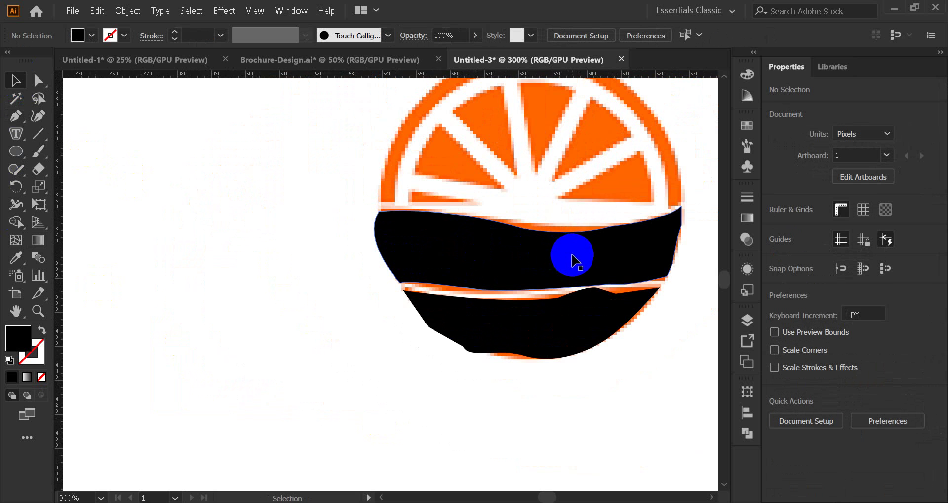
{"action": "left_click_drag", "start_coordinate": [571, 253], "coordinate": [440, 262]}
{"action": "scroll", "coordinate": [338, 248], "scroll_direction": "up", "scroll_amount": 2}
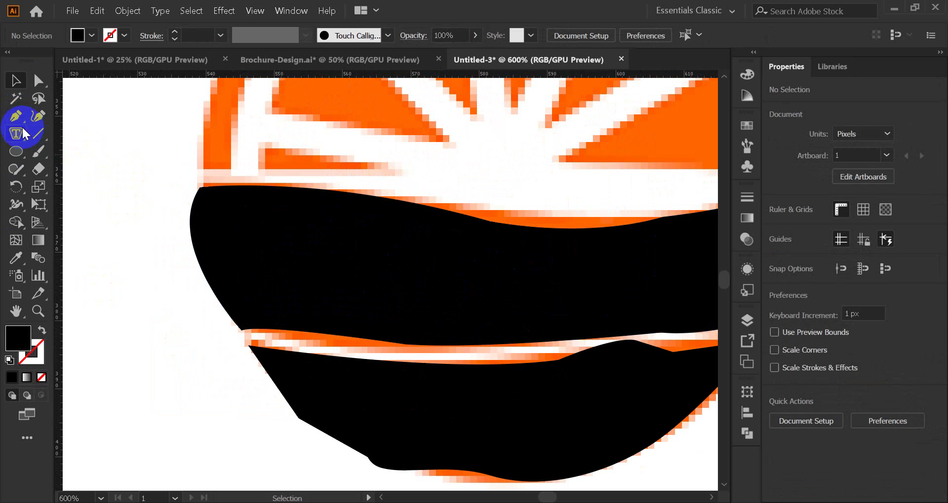
{"action": "left_click", "coordinate": [194, 189]}
{"action": "left_click", "coordinate": [199, 181]}
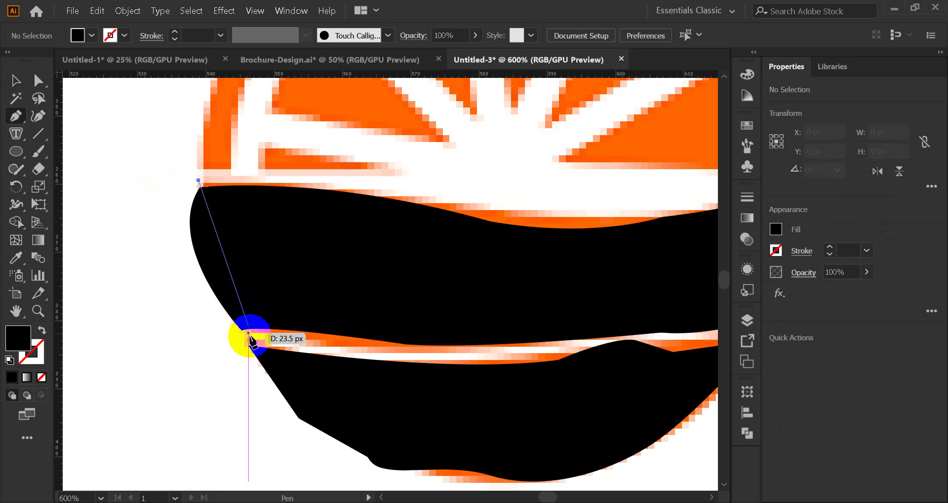
{"action": "mouse_move", "coordinate": [246, 342]}
{"action": "left_mouse_down"}
{"action": "mouse_move", "coordinate": [297, 397]}
{"action": "mouse_move", "coordinate": [317, 451]}
{"action": "mouse_move", "coordinate": [301, 409]}
{"action": "mouse_move", "coordinate": [240, 340]}
{"action": "left_mouse_up"}
{"action": "left_click", "coordinate": [158, 319]}
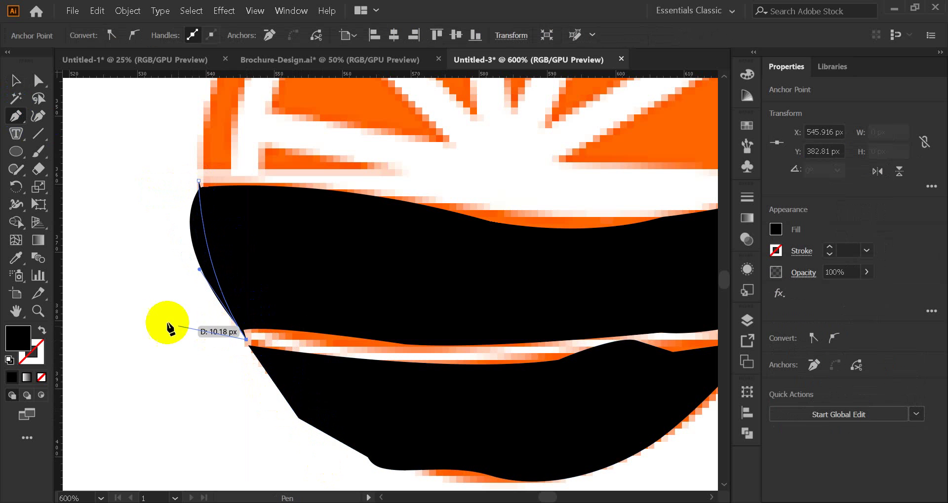
{"action": "left_click", "coordinate": [121, 190]}
{"action": "left_click", "coordinate": [141, 154]}
{"action": "left_click", "coordinate": [15, 81]}
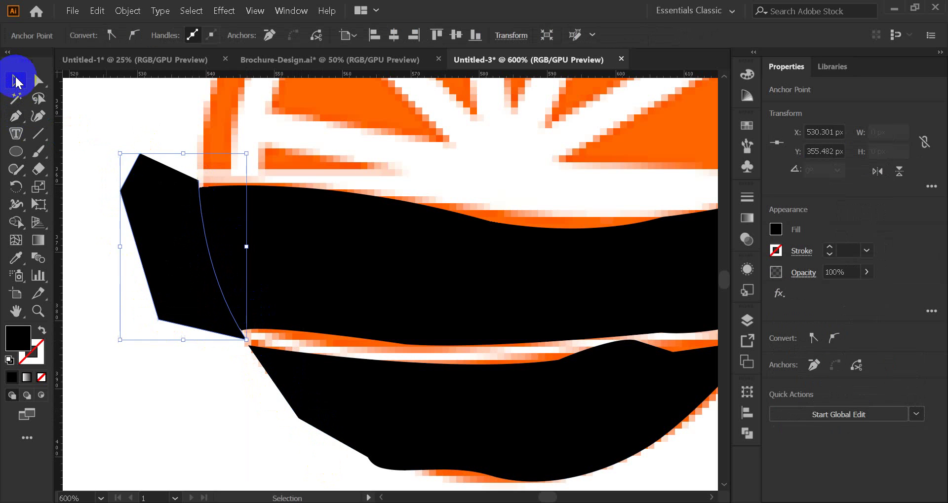
Divide the middle band with the overlapping cutting shape using Pathfinder and ungroup the resulting pieces
{"action": "left_click", "coordinate": [122, 133]}
{"action": "left_click", "coordinate": [217, 254]}
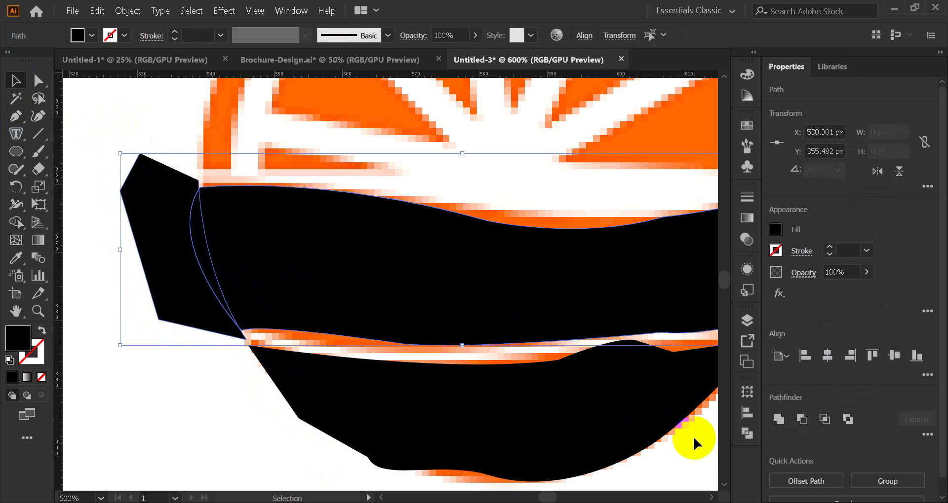
{"action": "left_click", "coordinate": [745, 435]}
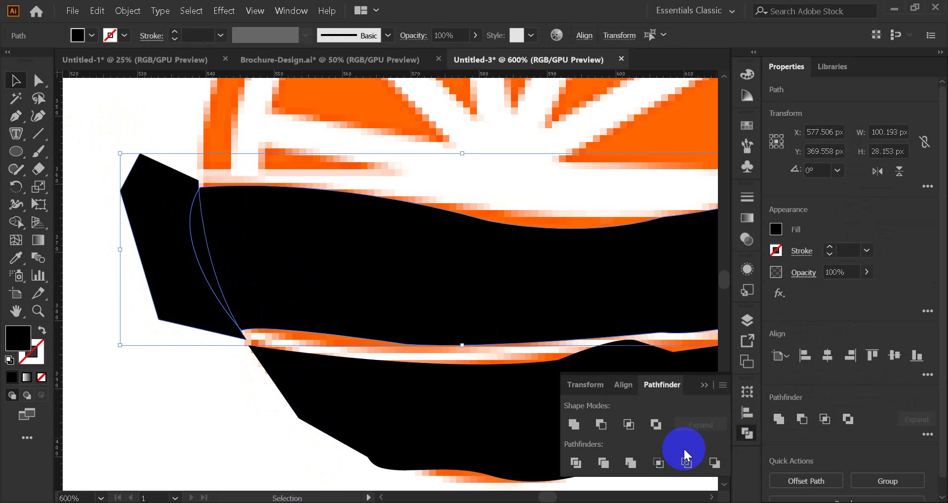
{"action": "left_click", "coordinate": [573, 464]}
{"action": "right_click", "coordinate": [163, 228]}
{"action": "key", "text": "Escape"}
Delete the outer cutting piece and the bulging sliver beyond the fruit's left outline
{"action": "left_click", "coordinate": [165, 278]}
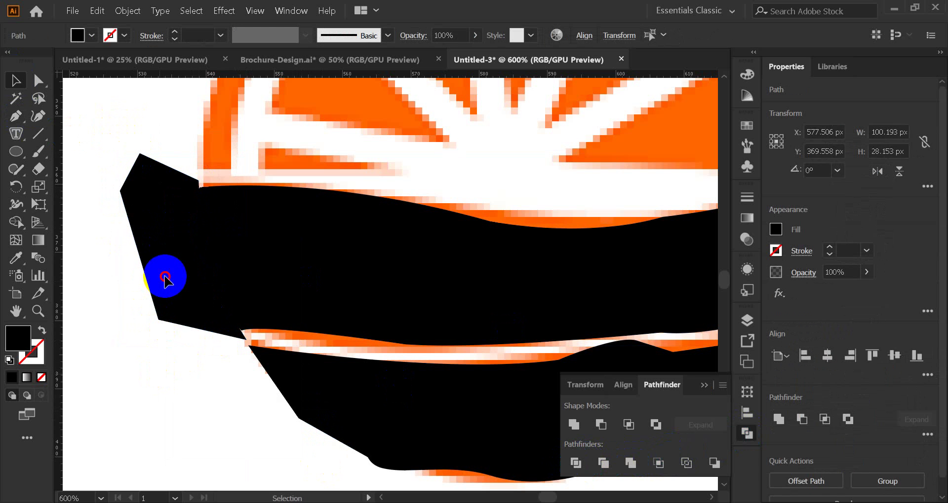
{"action": "key", "text": "Delete"}
{"action": "left_click", "coordinate": [200, 251]}
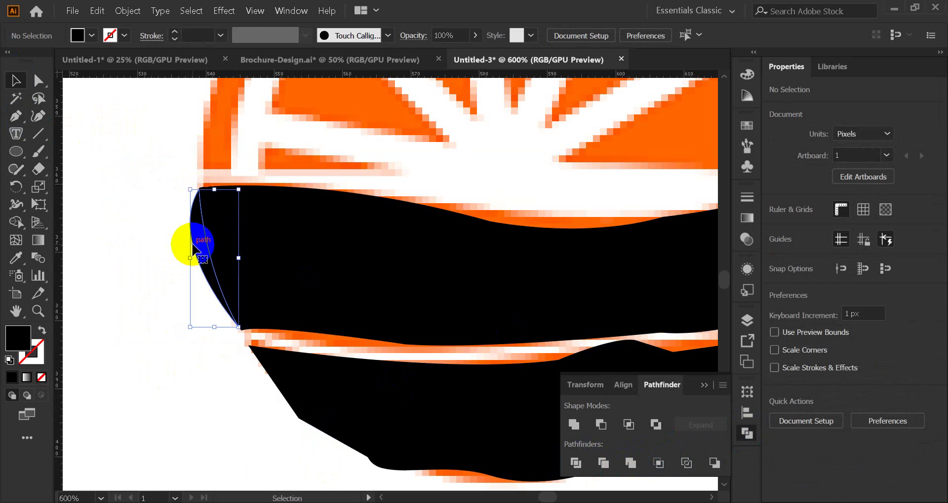
{"action": "left_click", "coordinate": [218, 315]}
{"action": "key", "text": "Delete"}
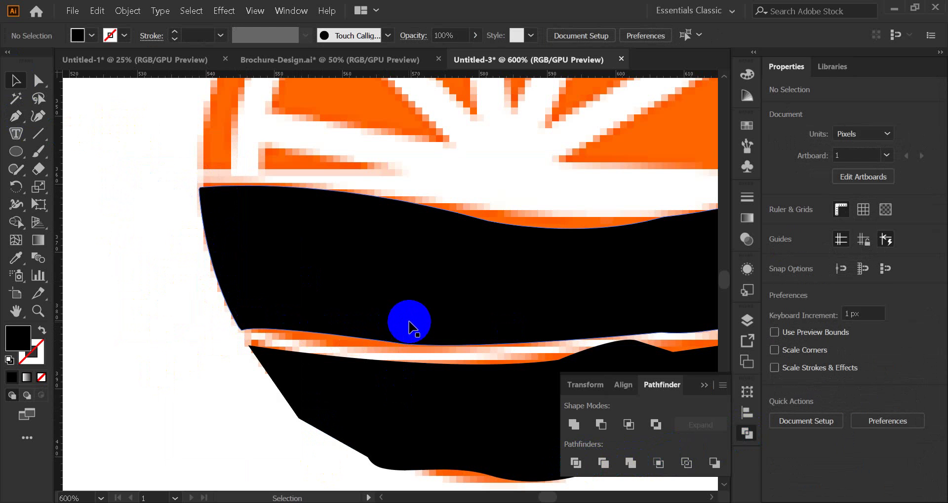
Draw a closed black Pen tool patch covering the orange gap along the dip in the middle band's upper edge
{"action": "left_click_drag", "start_coordinate": [409, 327], "coordinate": [307, 321]}
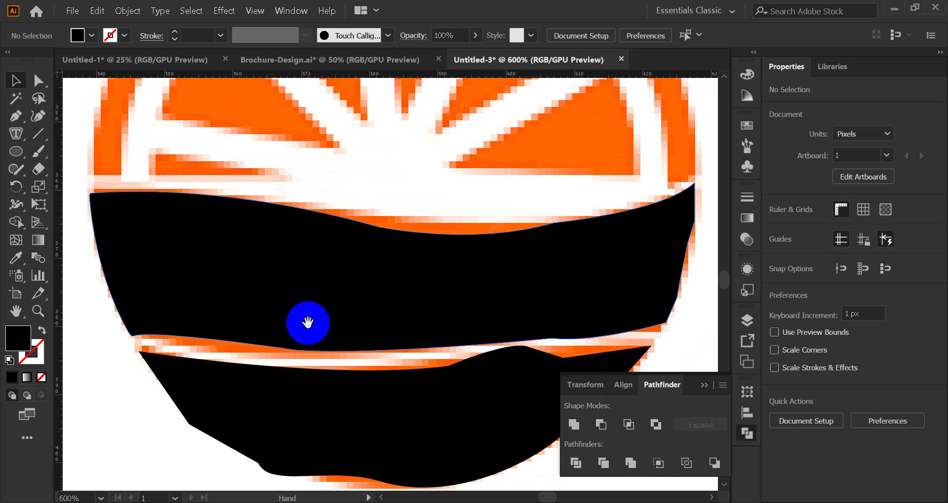
{"action": "left_click", "coordinate": [704, 385]}
{"action": "scroll", "coordinate": [345, 286], "scroll_direction": "up", "scroll_amount": 2}
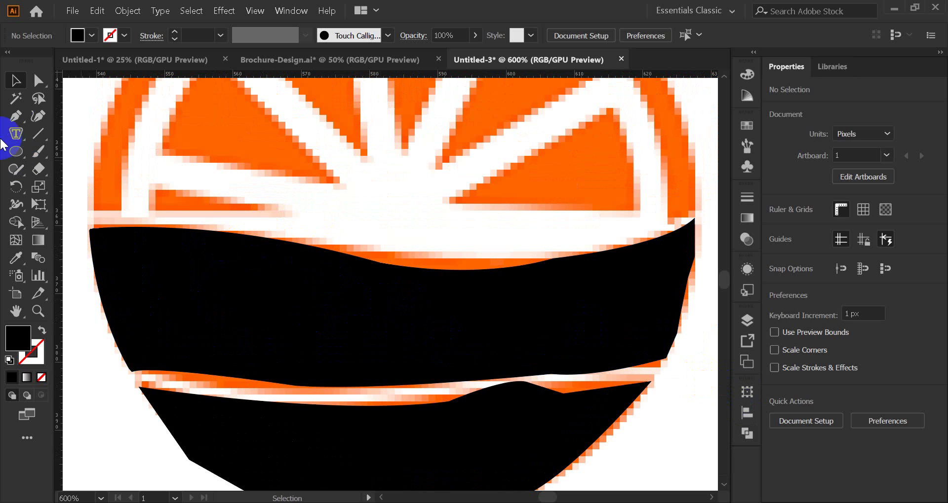
{"action": "left_click", "coordinate": [15, 117]}
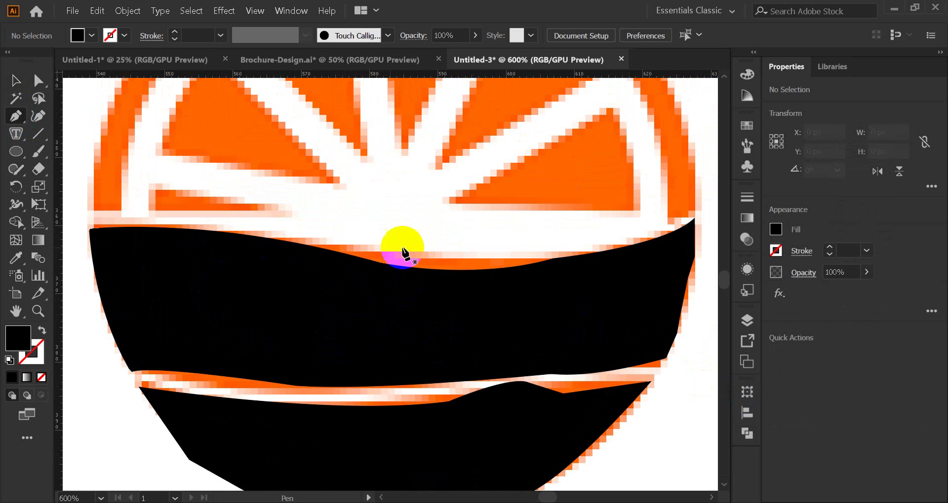
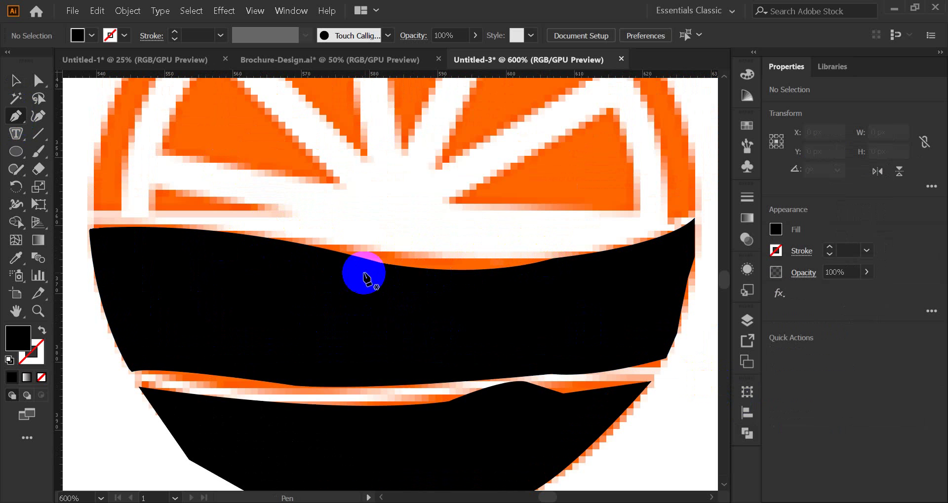
{"action": "left_click", "coordinate": [313, 247]}
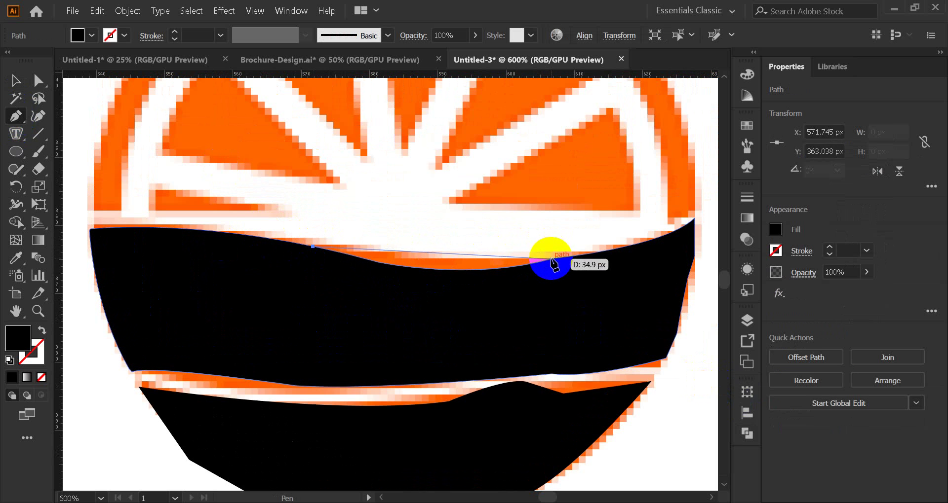
{"action": "left_click_drag", "start_coordinate": [554, 258], "coordinate": [644, 254]}
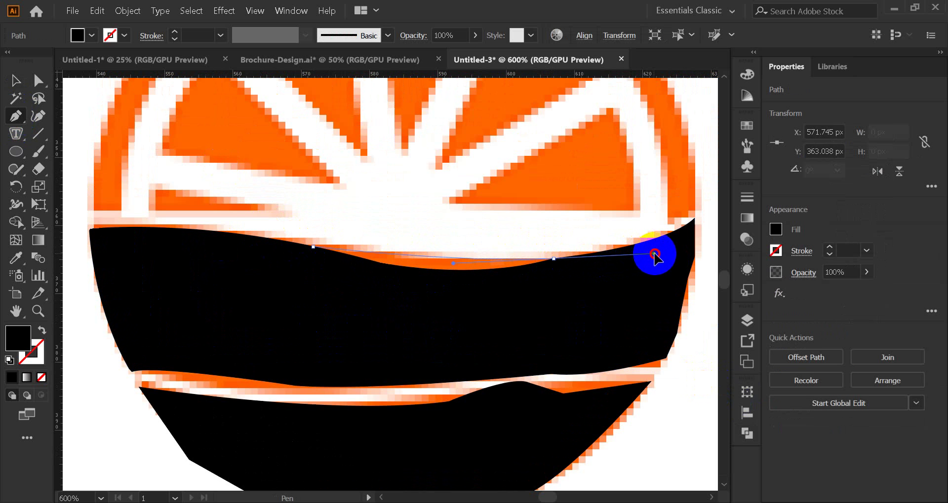
{"action": "left_click", "coordinate": [553, 259]}
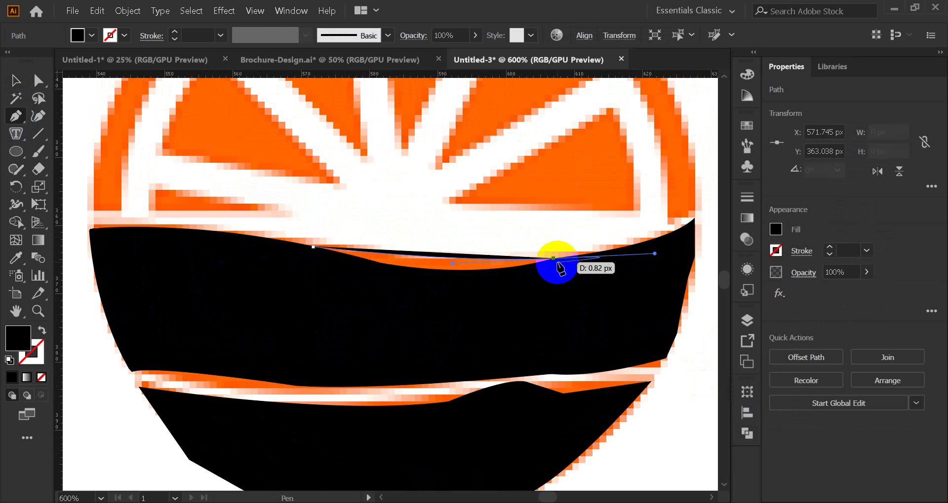
{"action": "left_click", "coordinate": [536, 308]}
{"action": "left_click", "coordinate": [374, 335]}
{"action": "left_click", "coordinate": [270, 291]}
{"action": "left_click", "coordinate": [313, 246]}
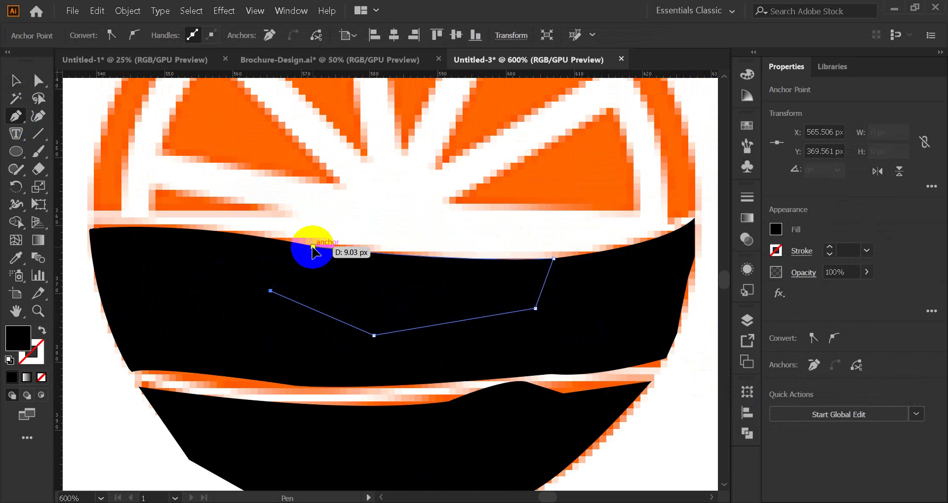
{"action": "left_click", "coordinate": [13, 82]}
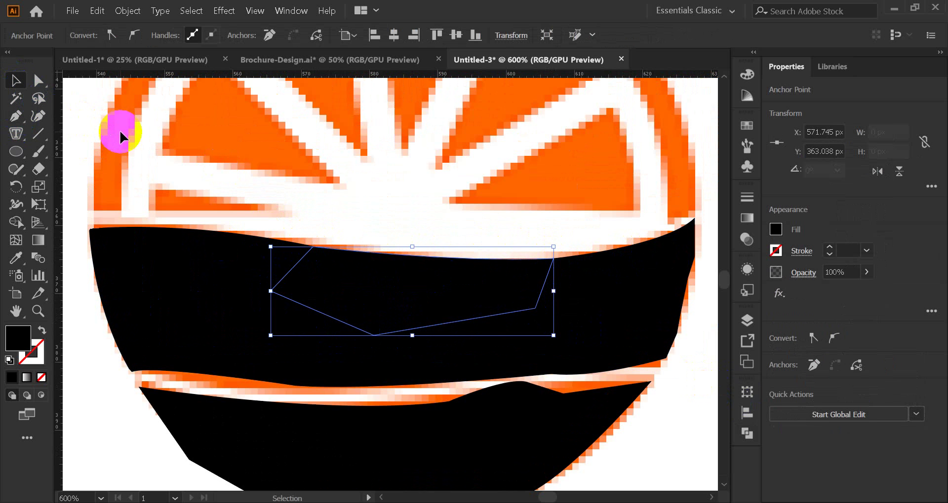
Unite the upper-edge patch with the middle band and deselect the merged shape
{"action": "left_click", "coordinate": [165, 259], "text": "shift"}
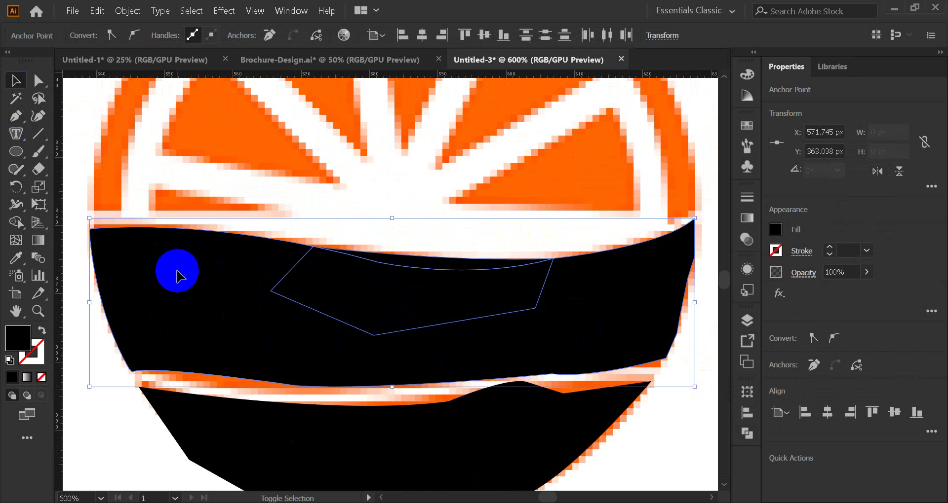
{"action": "left_click", "coordinate": [747, 434]}
{"action": "left_click", "coordinate": [574, 425]}
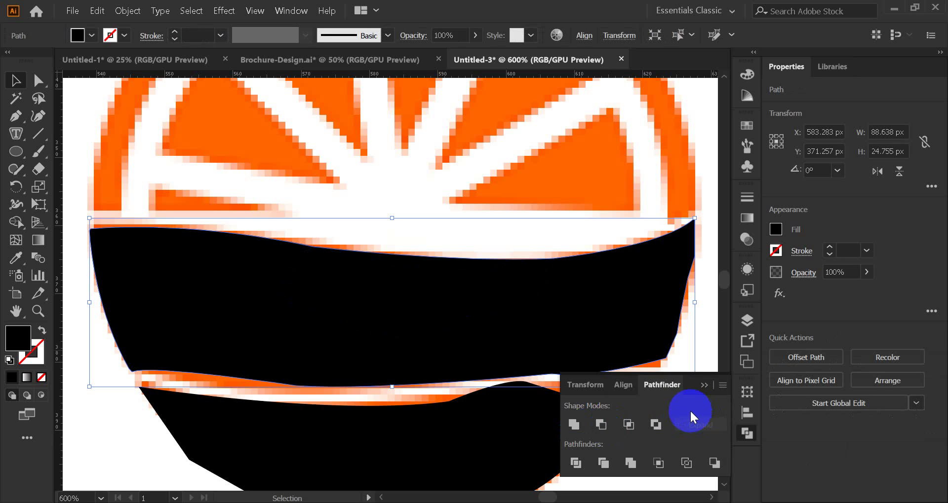
{"action": "left_click", "coordinate": [700, 387]}
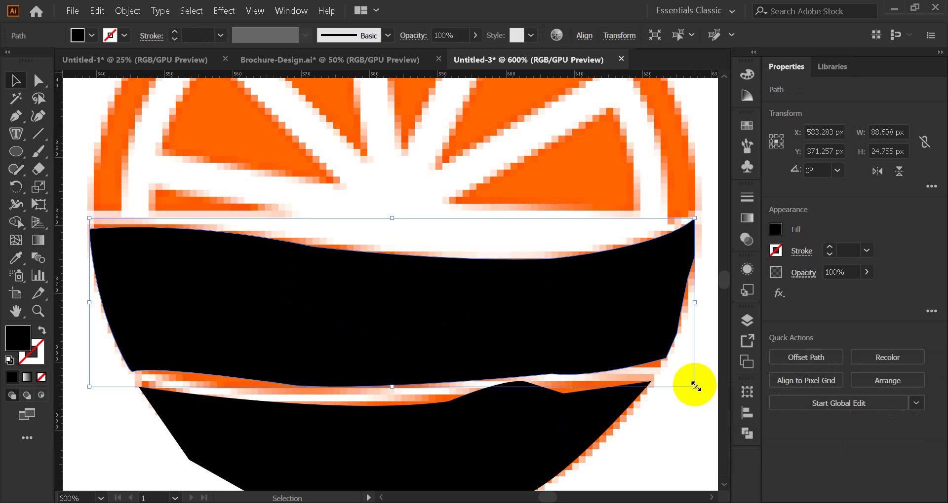
{"action": "left_click", "coordinate": [701, 293]}
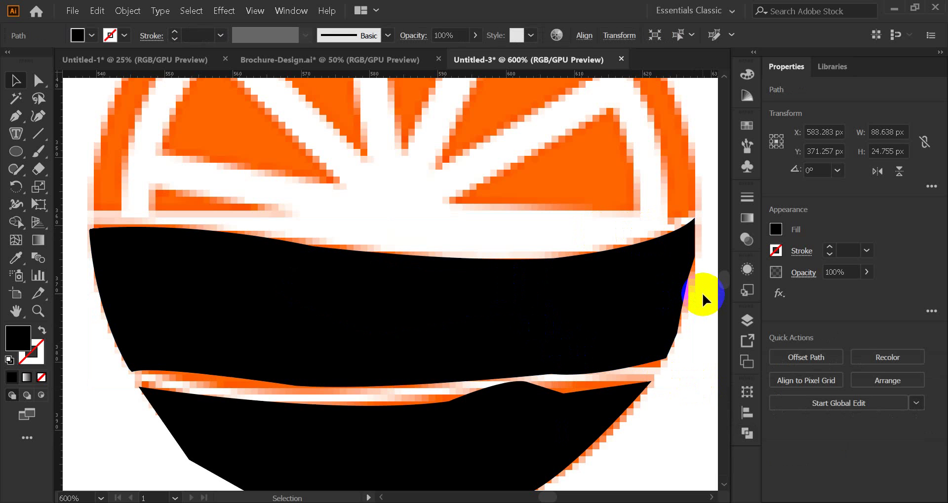
Draw a black Pen tool patch along the middle band's right side, curved to follow the fruit's outline
{"action": "left_click_drag", "start_coordinate": [629, 303], "coordinate": [448, 224]}
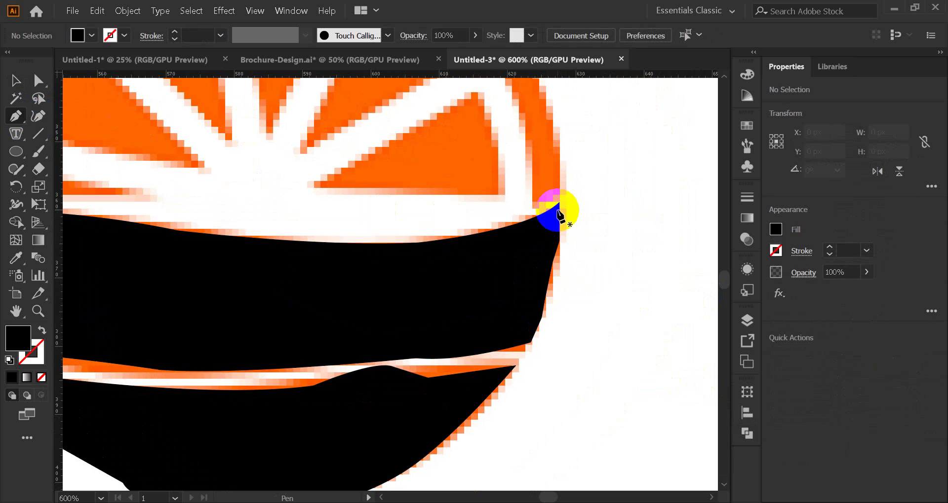
{"action": "left_click_drag", "start_coordinate": [543, 342], "coordinate": [530, 248]}
{"action": "left_click", "coordinate": [16, 80]}
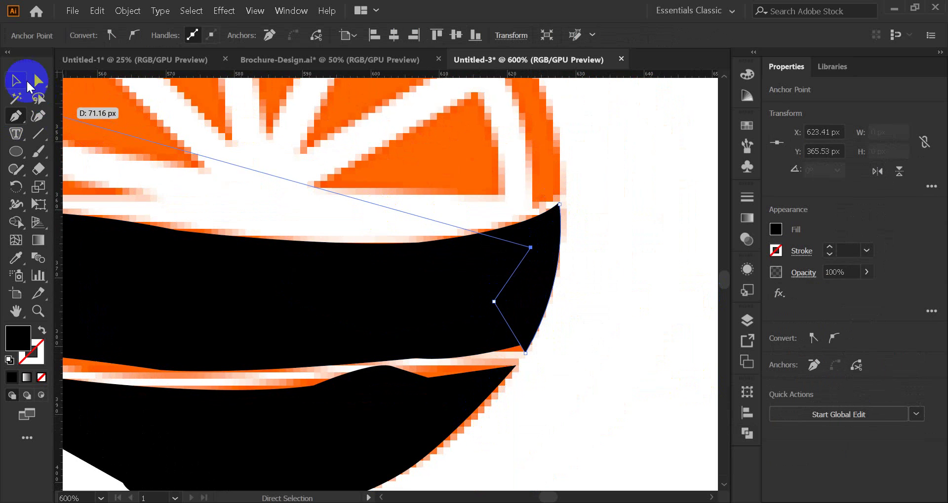
Unite the right-side patch with the middle band and deselect the result
{"action": "left_click", "coordinate": [616, 232]}
{"action": "left_click", "coordinate": [534, 298]}
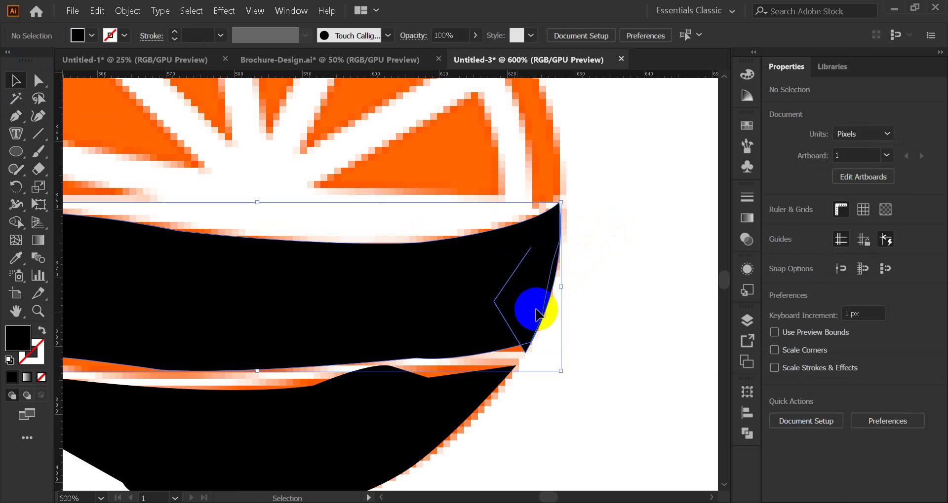
{"action": "left_click", "coordinate": [739, 439]}
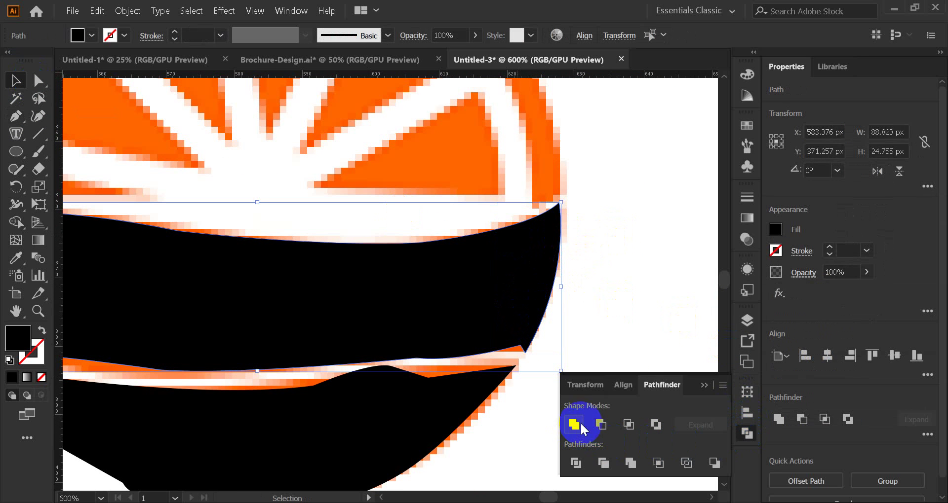
{"action": "left_click", "coordinate": [702, 385]}
{"action": "left_click", "coordinate": [584, 335]}
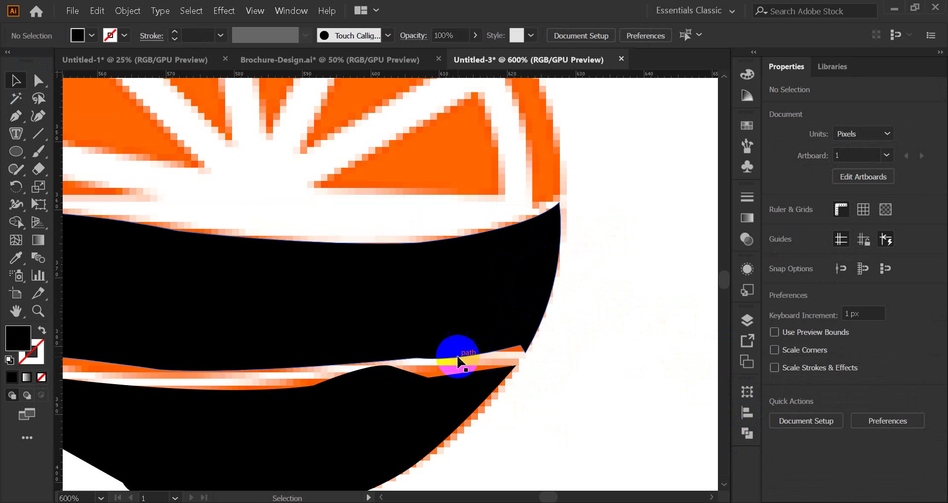
Draw a black Pen tool patch along the right part of the middle band's lower edge, starting at its lower right corner
{"action": "left_click_drag", "start_coordinate": [457, 358], "coordinate": [536, 310]}
{"action": "scroll", "coordinate": [607, 310], "scroll_direction": "up", "scroll_amount": 2}
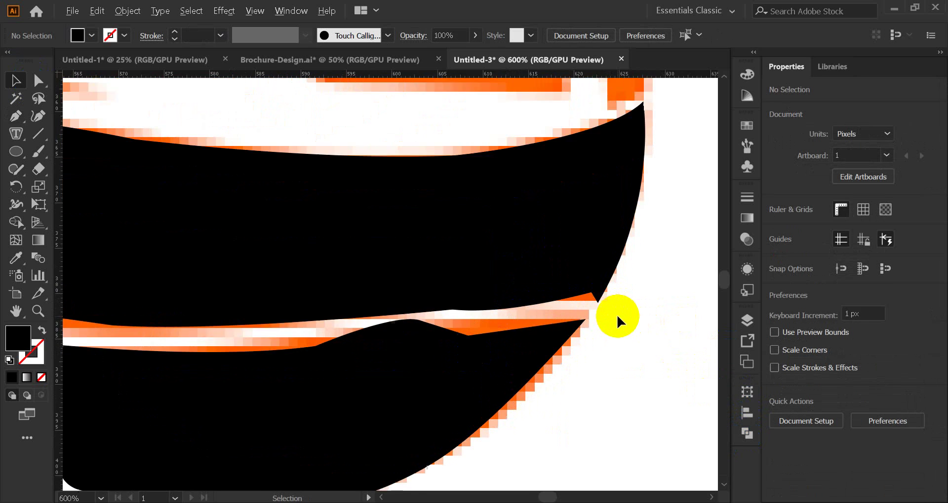
{"action": "scroll", "coordinate": [469, 226], "scroll_direction": "down", "scroll_amount": 1}
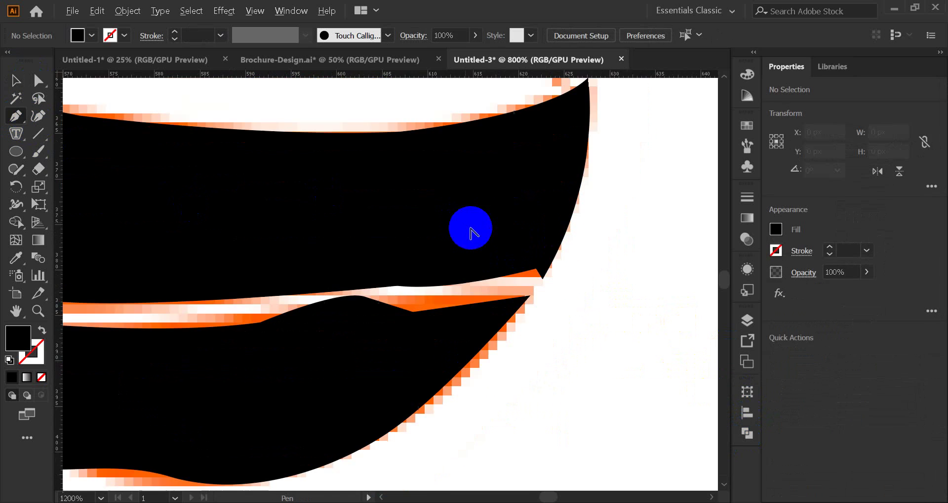
{"action": "left_click", "coordinate": [542, 279]}
{"action": "scroll", "coordinate": [431, 271], "scroll_direction": "down", "scroll_amount": 1}
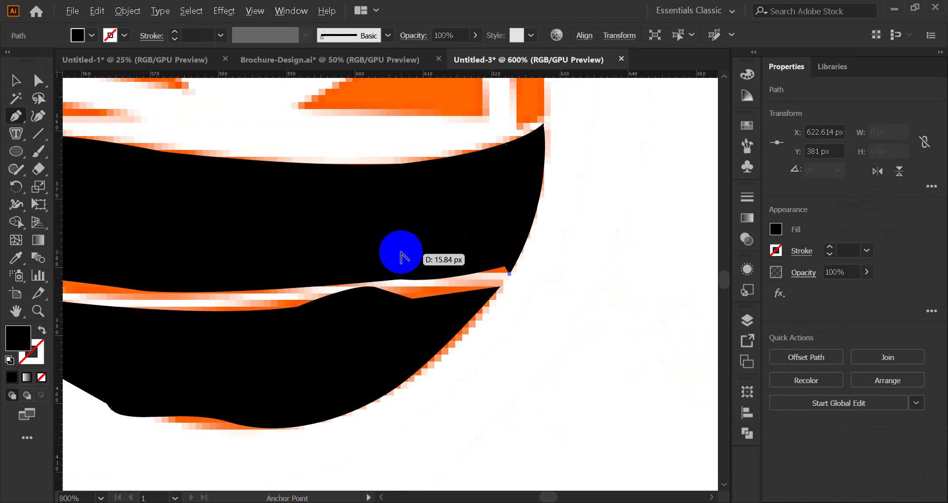
{"action": "left_click_drag", "start_coordinate": [325, 287], "coordinate": [219, 291]}
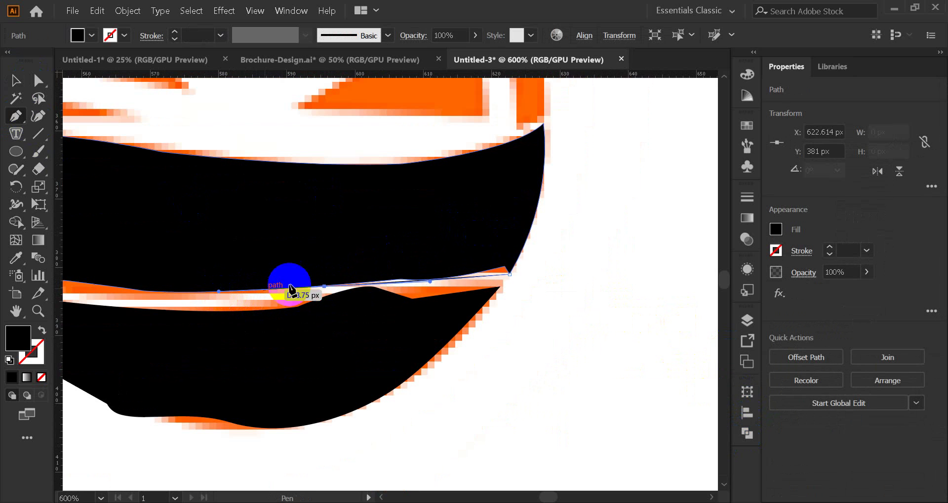
{"action": "left_click", "coordinate": [322, 286]}
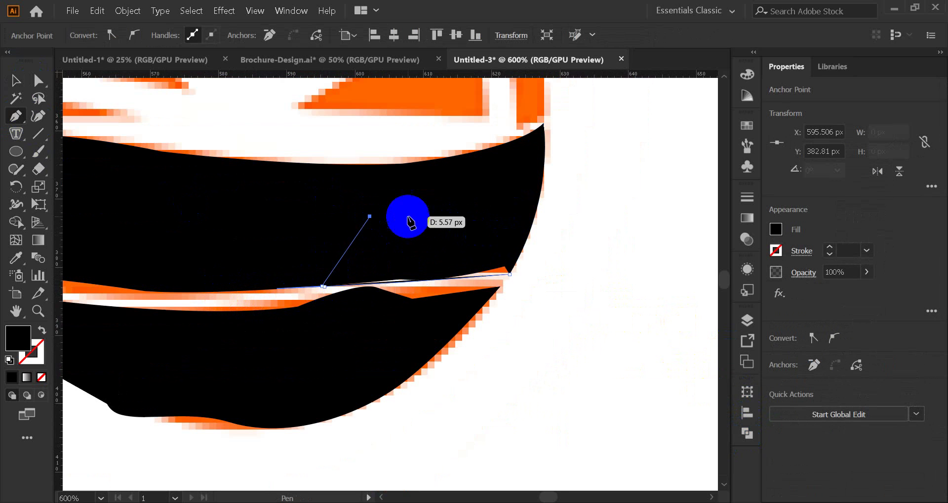
{"action": "left_click", "coordinate": [371, 216]}
{"action": "left_click", "coordinate": [500, 212]}
{"action": "left_click", "coordinate": [15, 82]}
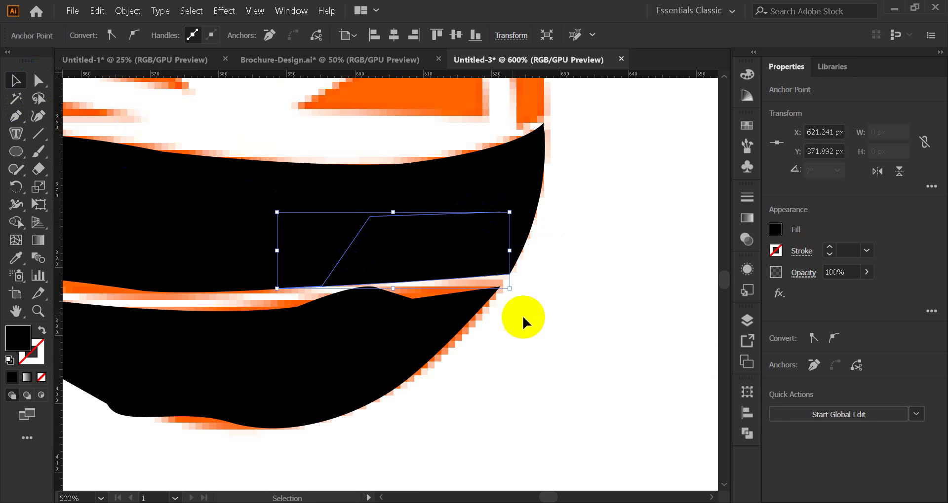
Unite the lower-edge patch with the middle band at its right end and deselect the merged shape
{"action": "left_click", "coordinate": [540, 281]}
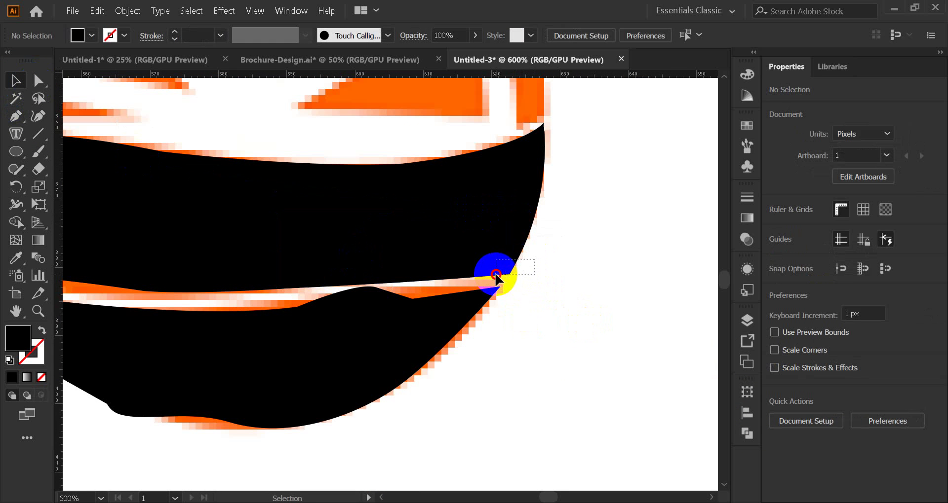
{"action": "left_click_drag", "start_coordinate": [496, 276], "coordinate": [496, 276]}
{"action": "left_click", "coordinate": [747, 434]}
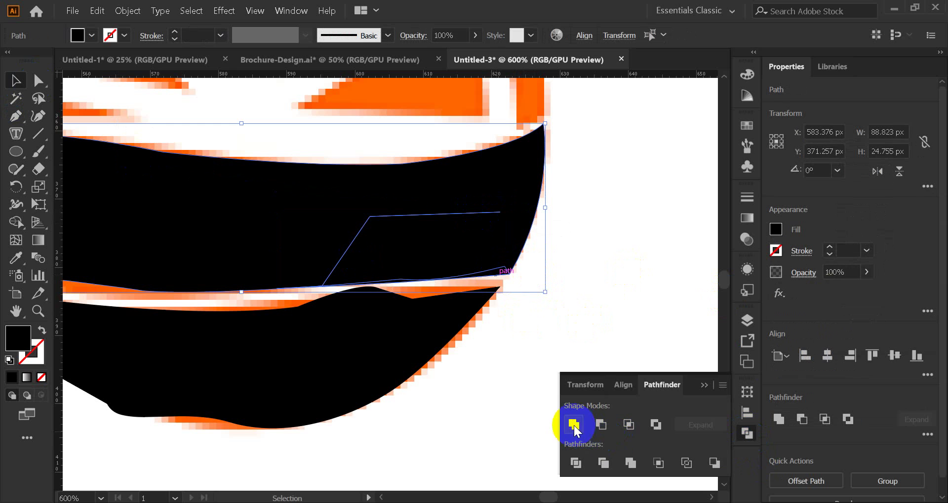
{"action": "left_click", "coordinate": [575, 425]}
{"action": "left_click", "coordinate": [704, 385]}
{"action": "left_click", "coordinate": [610, 351]}
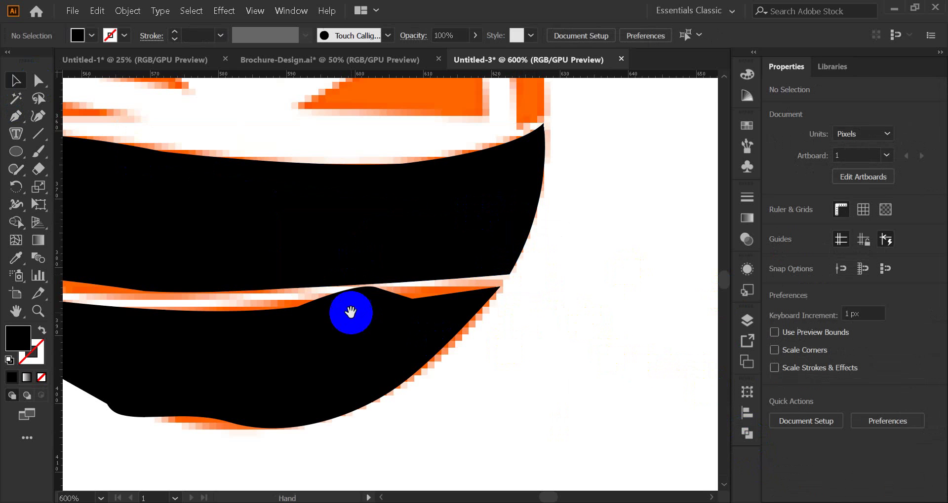
Draw a black Pen tool patch along the left part of the middle band's lower edge, curved to cover the orange beneath it
{"action": "left_click_drag", "start_coordinate": [351, 312], "coordinate": [582, 294]}
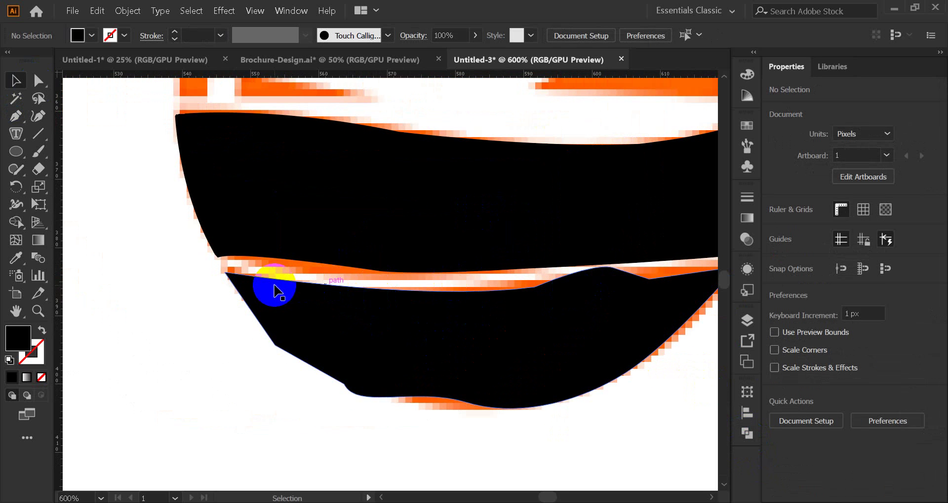
{"action": "scroll", "coordinate": [267, 288], "scroll_direction": "up", "scroll_amount": 1}
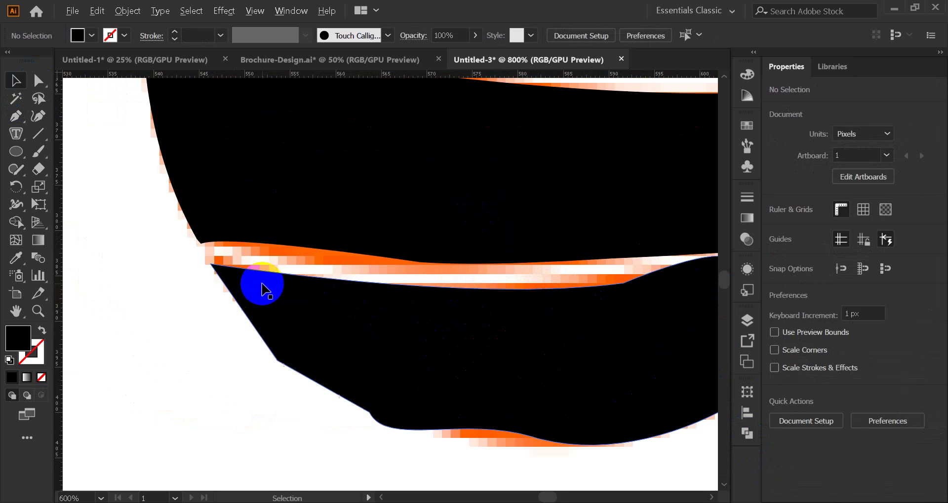
{"action": "left_click", "coordinate": [15, 117]}
{"action": "left_click", "coordinate": [200, 243]}
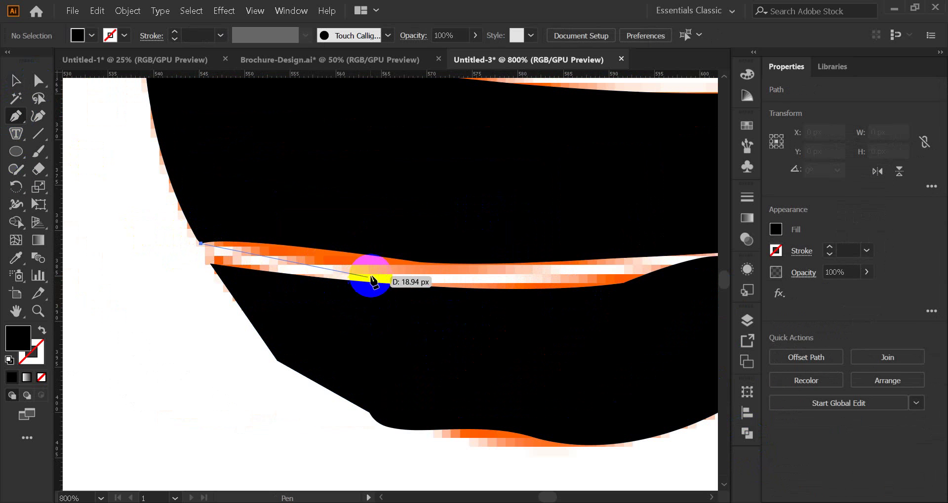
{"action": "left_click_drag", "start_coordinate": [367, 272], "coordinate": [461, 296]}
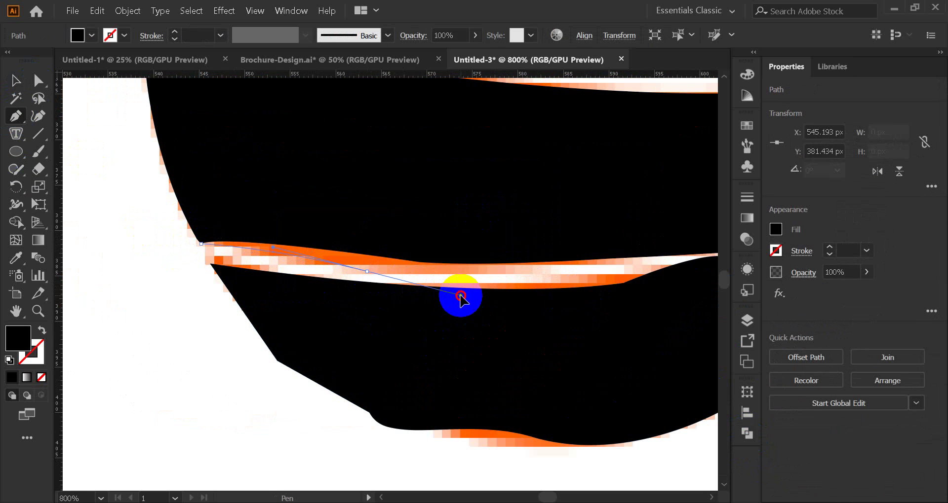
{"action": "left_click", "coordinate": [367, 272]}
{"action": "left_click_drag", "start_coordinate": [541, 278], "coordinate": [431, 298]}
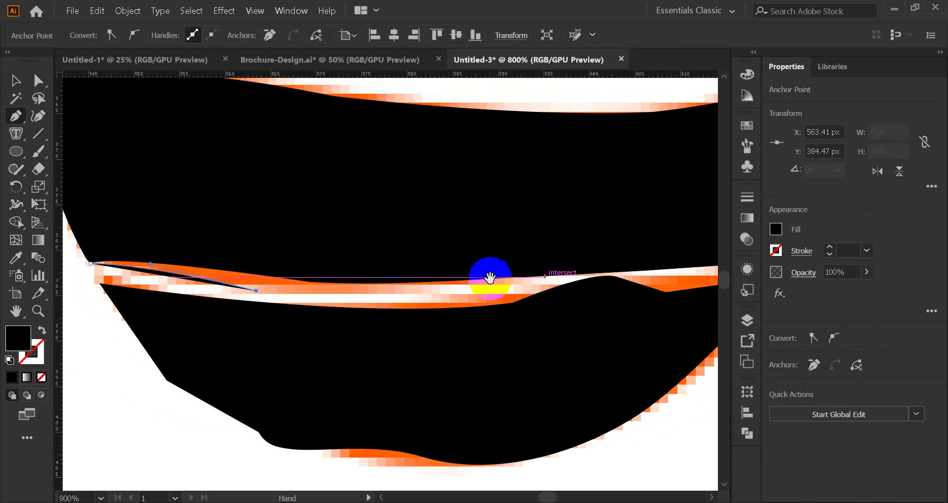
{"action": "left_click_drag", "start_coordinate": [517, 277], "coordinate": [591, 259]}
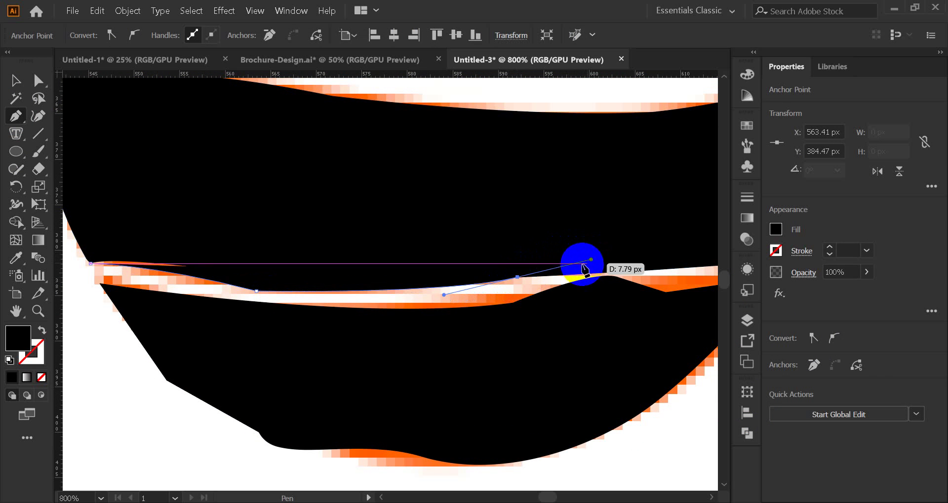
{"action": "left_click", "coordinate": [518, 277]}
{"action": "left_click", "coordinate": [384, 216]}
{"action": "left_click", "coordinate": [193, 197]}
{"action": "left_click", "coordinate": [149, 177]}
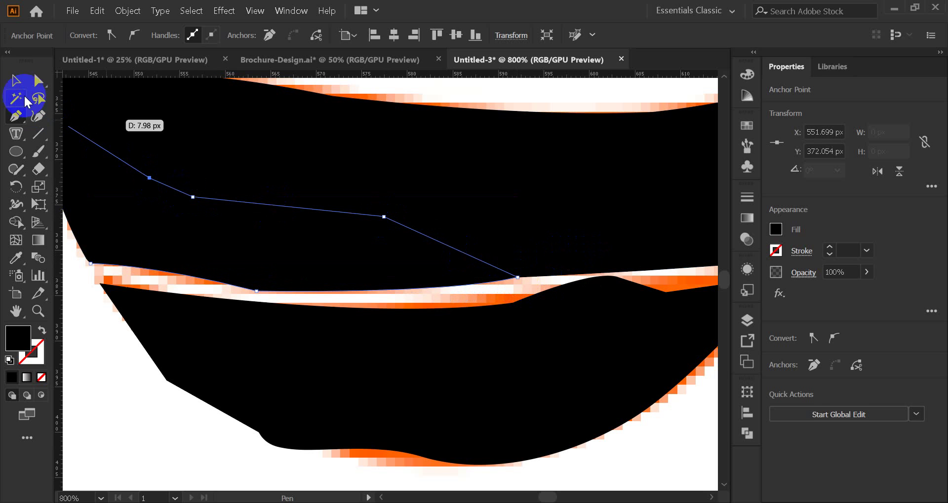
Unite the left lower-edge patch with the middle band and clear the selection
{"action": "left_click", "coordinate": [16, 81]}
{"action": "left_click", "coordinate": [212, 324]}
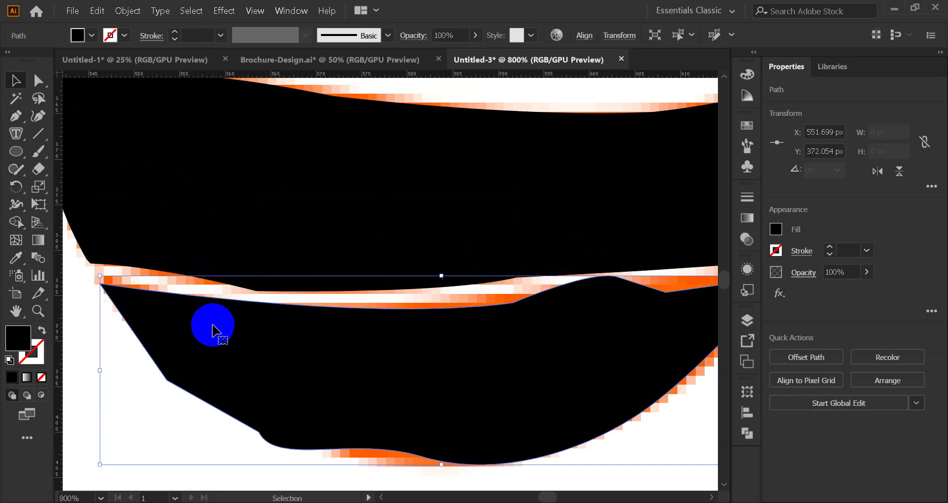
{"action": "left_click", "coordinate": [167, 245]}
{"action": "left_click", "coordinate": [543, 236], "text": "shift"}
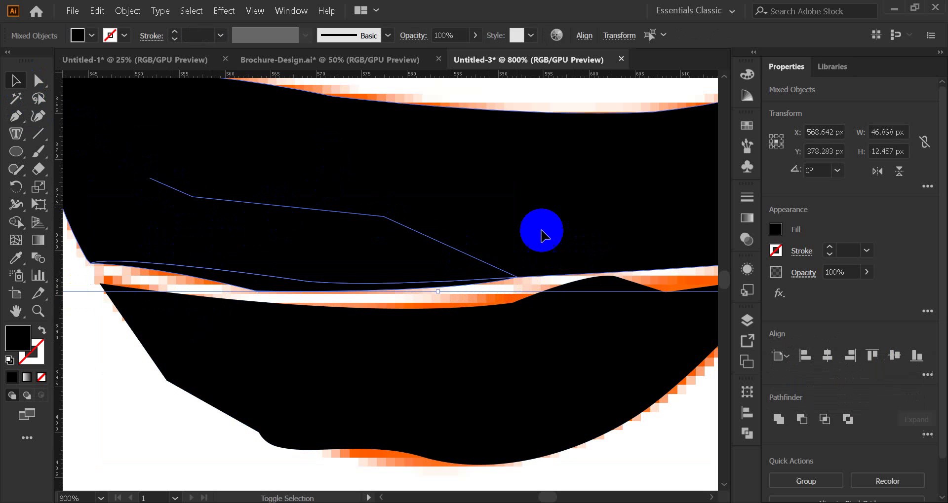
{"action": "left_click", "coordinate": [747, 433]}
{"action": "left_click", "coordinate": [573, 424]}
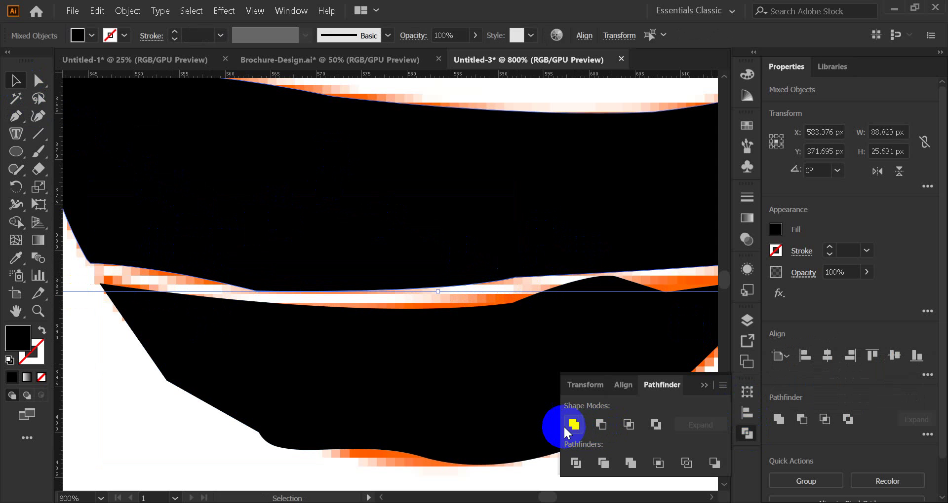
{"action": "left_click", "coordinate": [209, 367]}
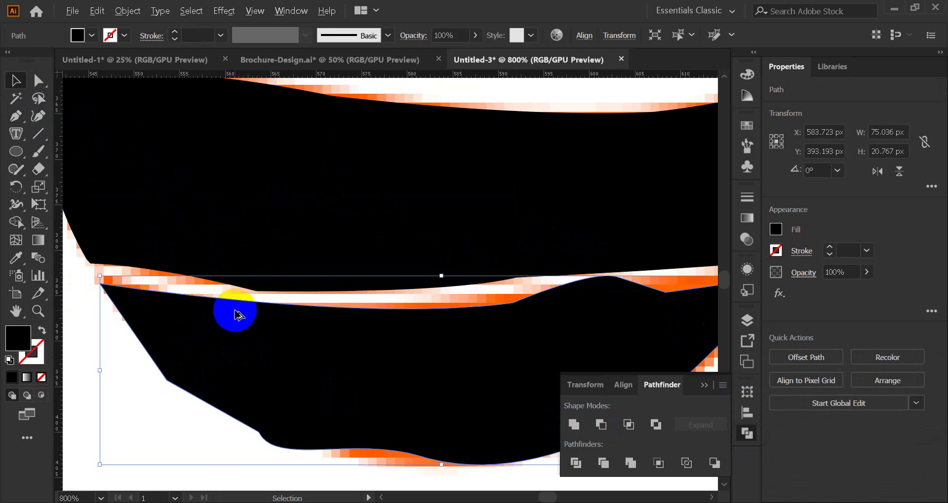
{"action": "scroll", "coordinate": [232, 313], "scroll_direction": "up", "scroll_amount": 1}
{"action": "key", "text": "ctrl+shift+a"}
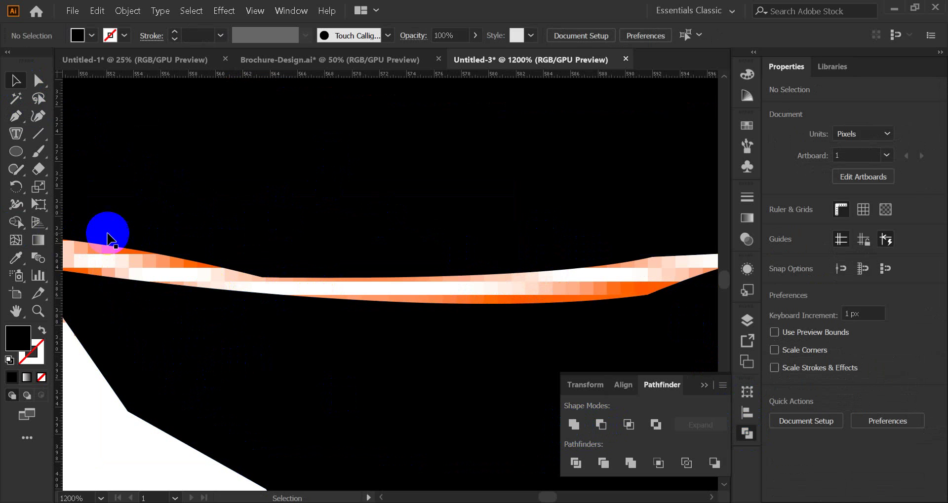
Draw a Pen tool cutting shape over the middle band's bulging lower edge, its upper side following a smoother shallow curve
{"action": "scroll", "coordinate": [108, 232], "scroll_direction": "down", "scroll_amount": 1}
{"action": "left_click_drag", "start_coordinate": [178, 237], "coordinate": [286, 244]}
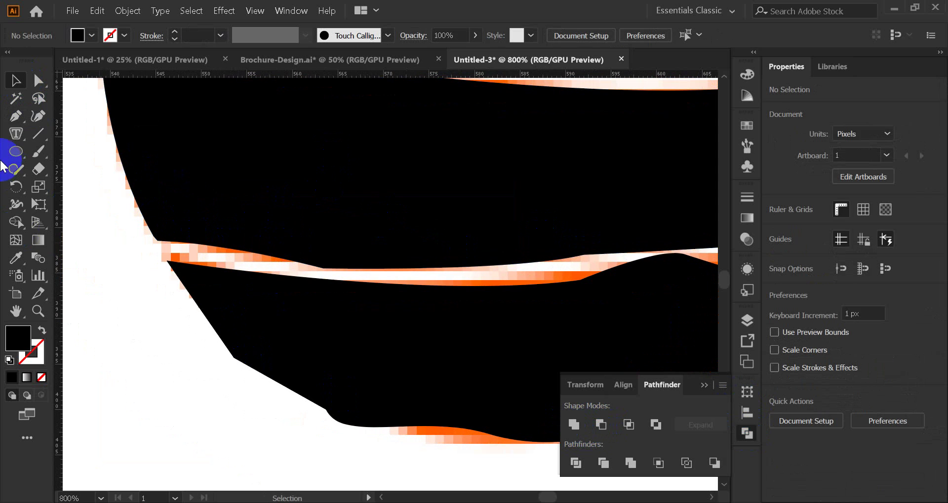
{"action": "left_click", "coordinate": [16, 118]}
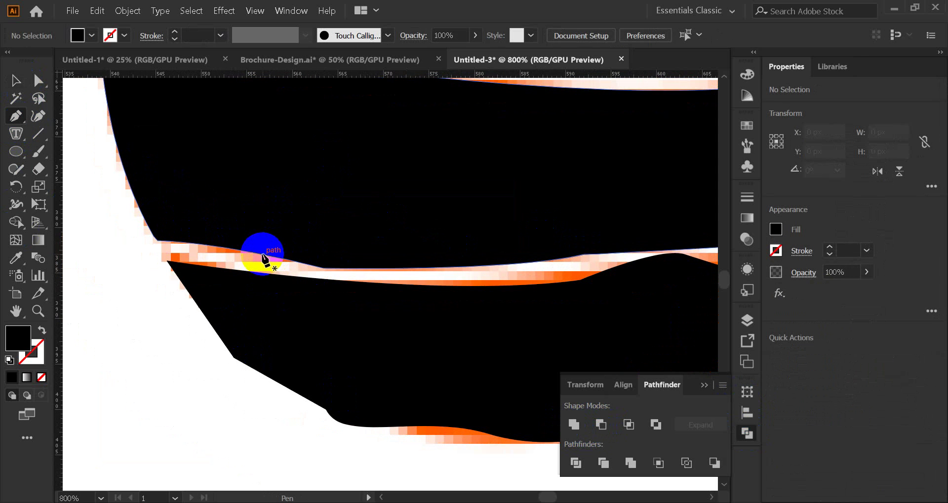
{"action": "left_click_drag", "start_coordinate": [262, 254], "coordinate": [478, 272]}
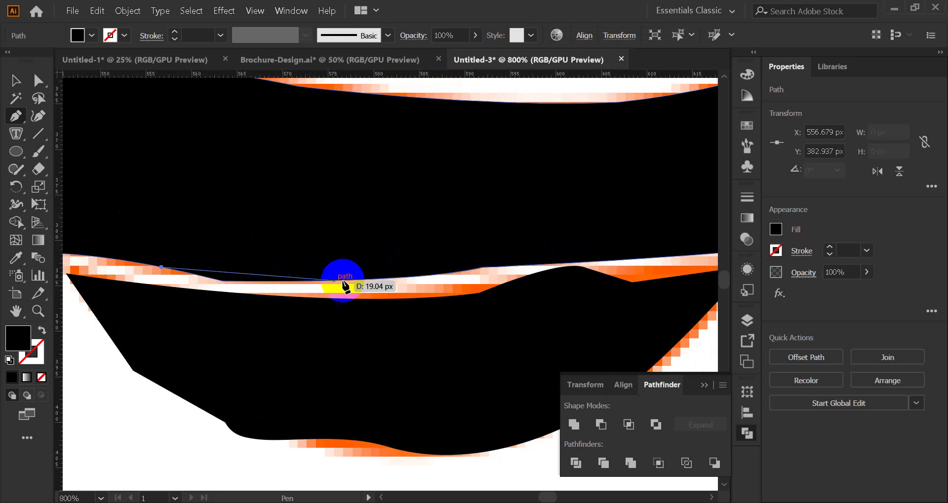
{"action": "scroll", "coordinate": [329, 284], "scroll_direction": "down", "scroll_amount": 2}
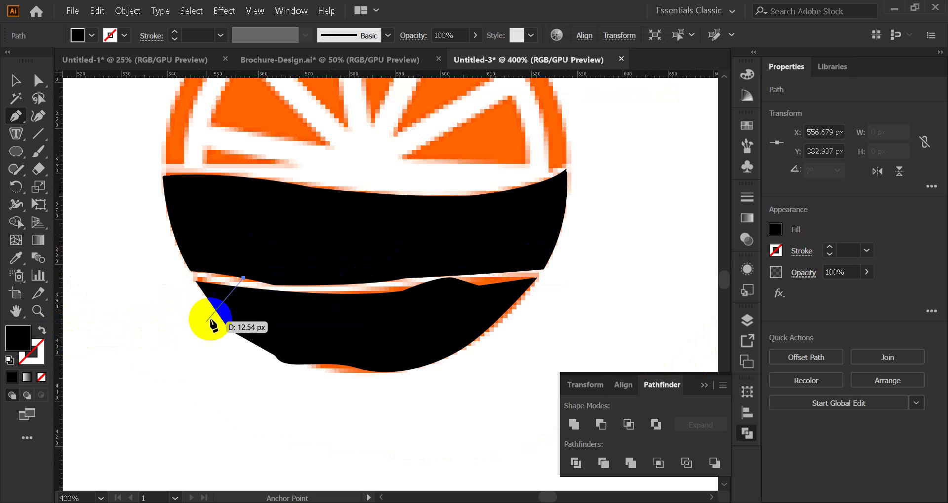
{"action": "scroll", "coordinate": [301, 267], "scroll_direction": "up", "scroll_amount": 2}
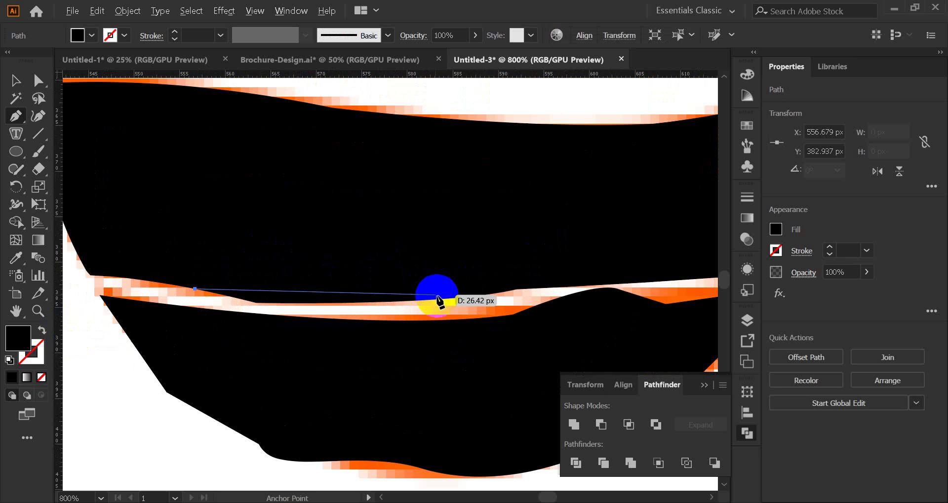
{"action": "left_click_drag", "start_coordinate": [444, 290], "coordinate": [509, 280]}
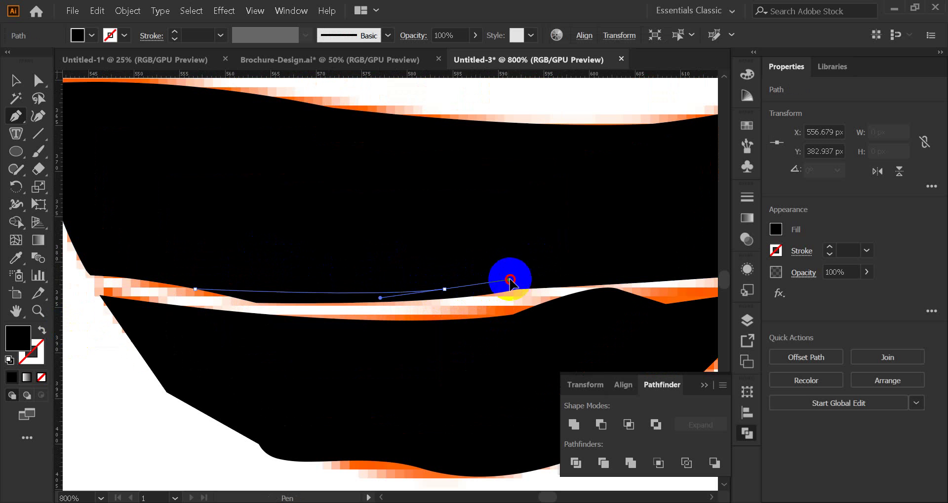
{"action": "key", "text": "ctrl+z"}
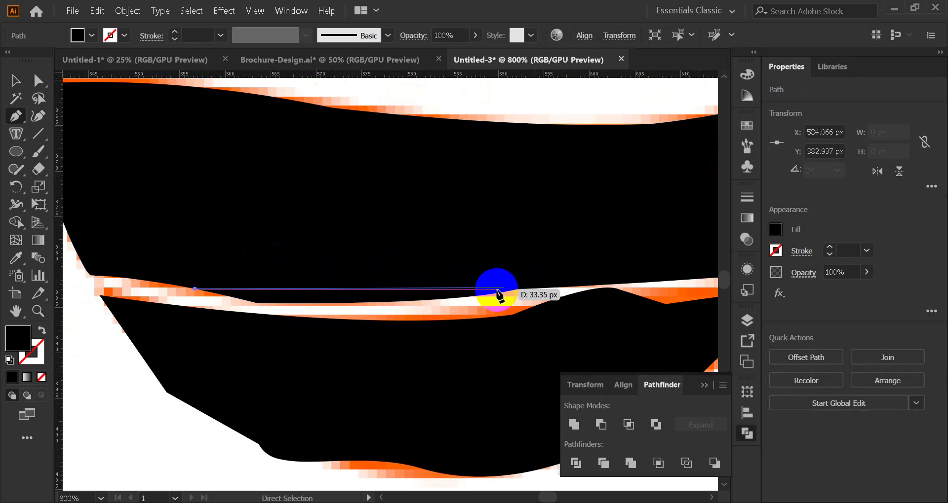
{"action": "left_click_drag", "start_coordinate": [425, 295], "coordinate": [481, 294]}
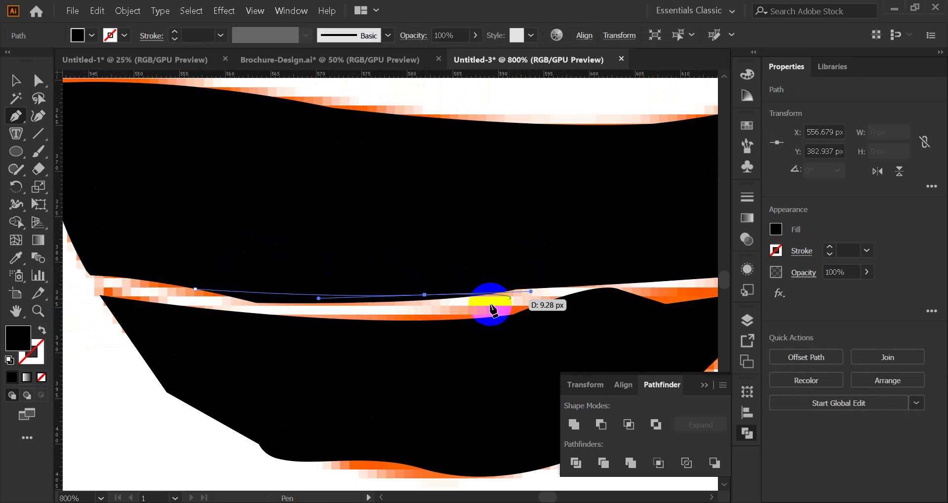
{"action": "left_click", "coordinate": [424, 296]}
{"action": "left_click", "coordinate": [349, 352]}
{"action": "left_click", "coordinate": [196, 347]}
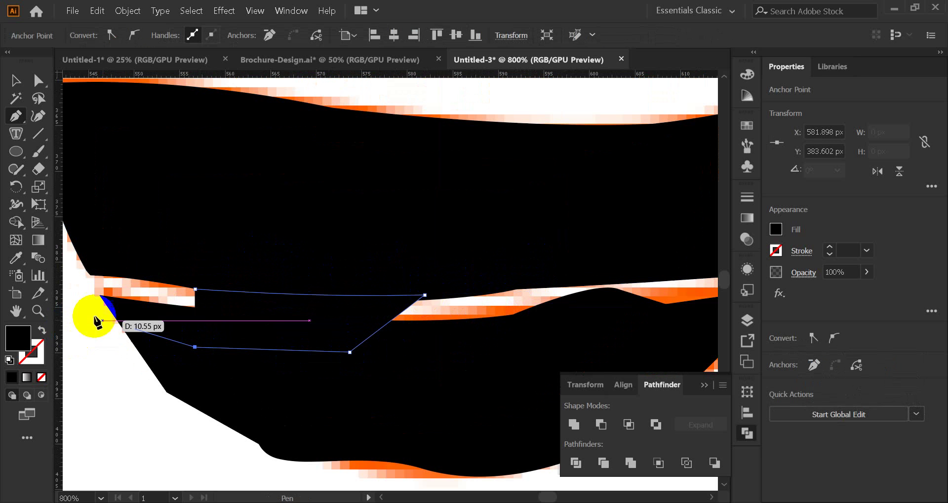
Divide the middle band with the cutting shape using Pathfinder and ungroup the resulting pieces
{"action": "left_click", "coordinate": [15, 81]}
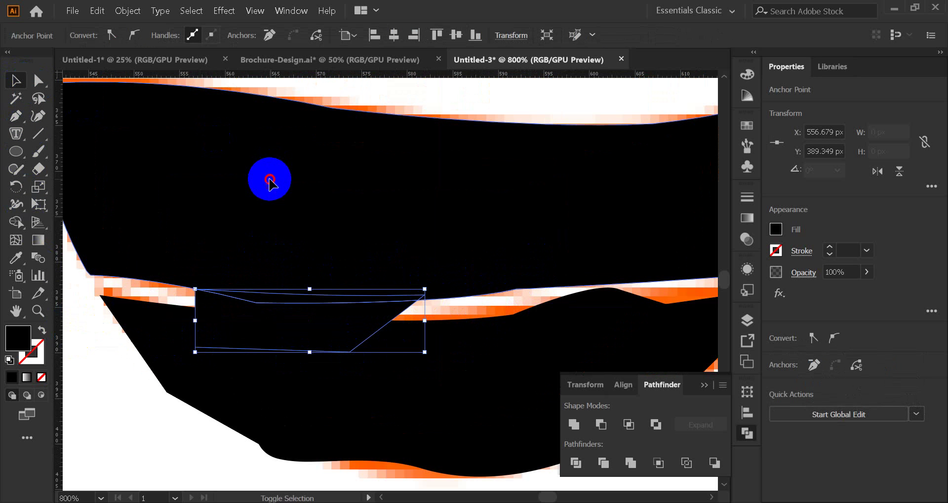
{"action": "left_click", "coordinate": [271, 180], "text": "shift"}
{"action": "left_click", "coordinate": [576, 463]}
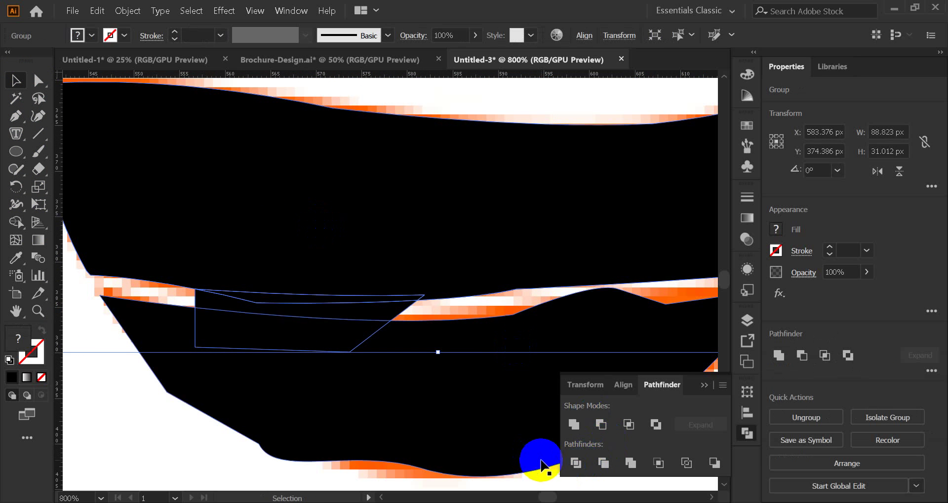
{"action": "right_click", "coordinate": [259, 268]}
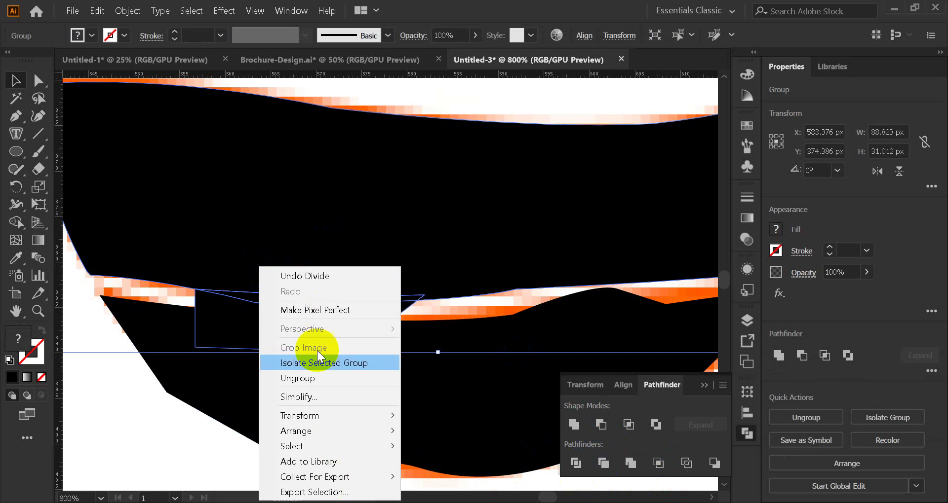
{"action": "left_click", "coordinate": [312, 380]}
Delete the divided pieces below the new curve on the middle band's lower edge
{"action": "left_click", "coordinate": [271, 345]}
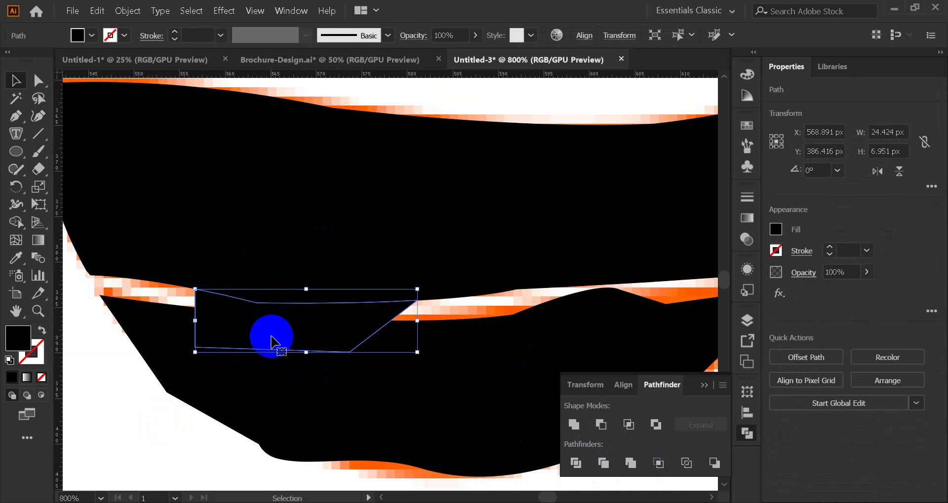
{"action": "left_click", "coordinate": [294, 307]}
{"action": "left_click", "coordinate": [296, 304]}
{"action": "key", "text": "Delete"}
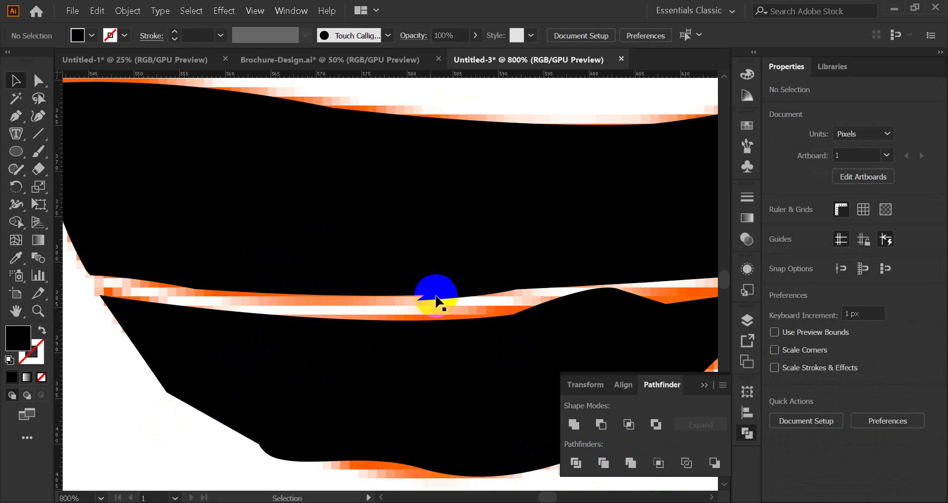
Switch to the Google Meet window to check the call and return to Illustrator
{"action": "left_click", "coordinate": [439, 301]}
{"action": "mouse_move", "coordinate": [459, 497]}
{"action": "left_click", "coordinate": [420, 477]}
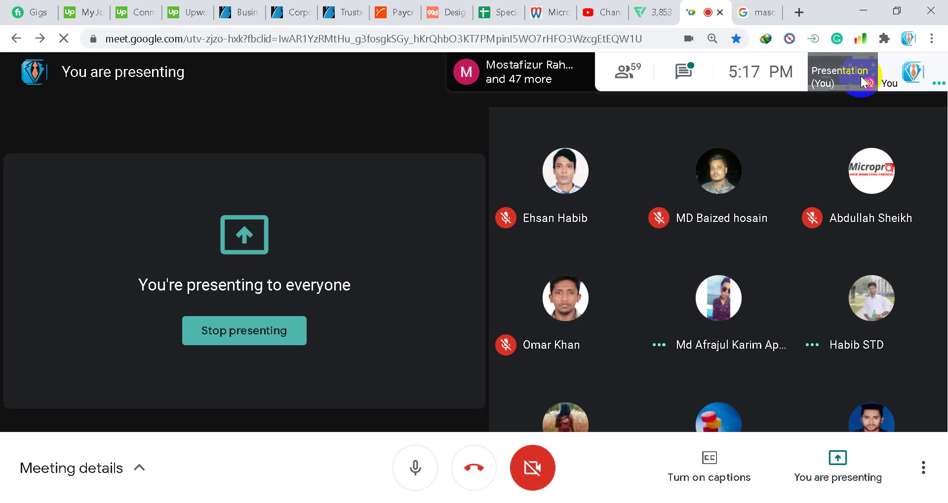
{"action": "left_click", "coordinate": [862, 11]}
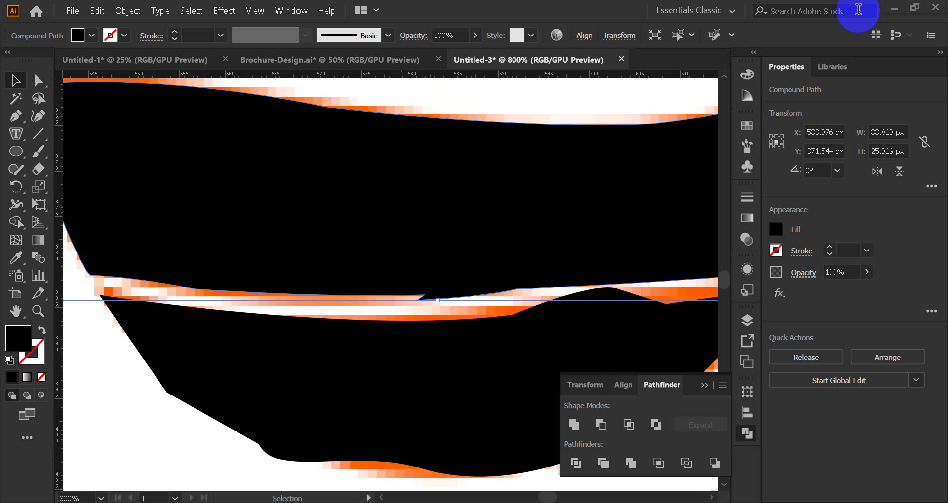
{"action": "scroll", "coordinate": [201, 344], "scroll_direction": "up", "scroll_amount": 2}
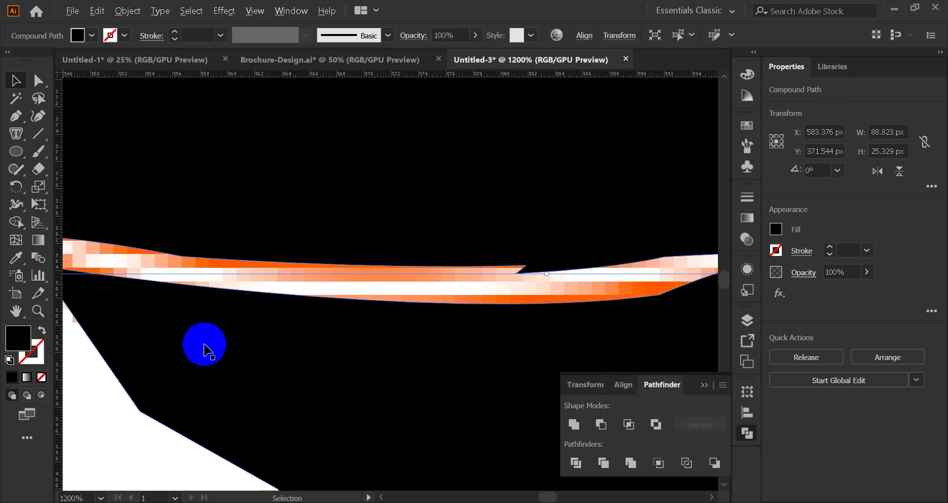
{"action": "scroll", "coordinate": [142, 309], "scroll_direction": "down", "scroll_amount": 1}
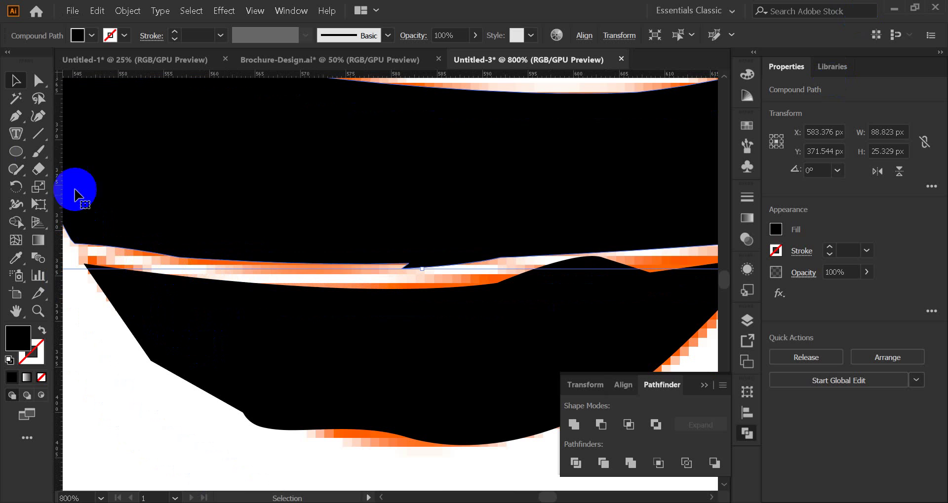
{"action": "left_click", "coordinate": [14, 119]}
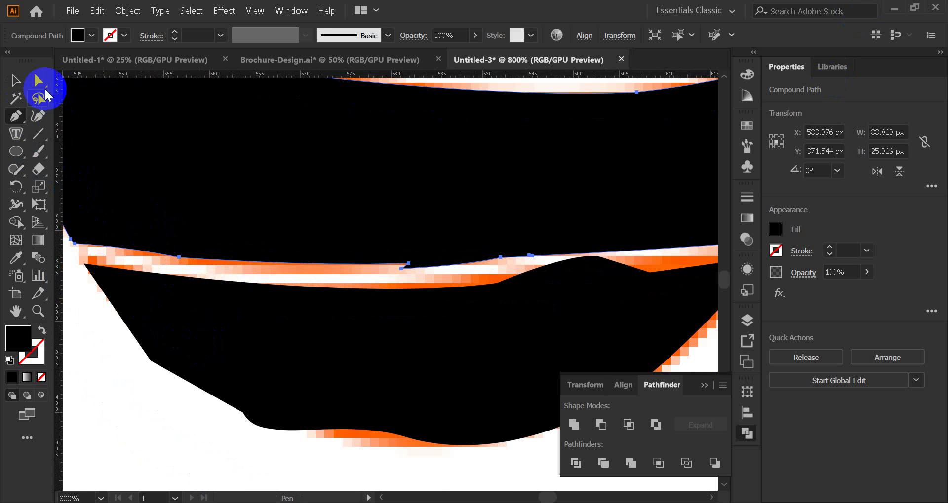
{"action": "key", "text": "v"}
{"action": "left_click", "coordinate": [233, 275]}
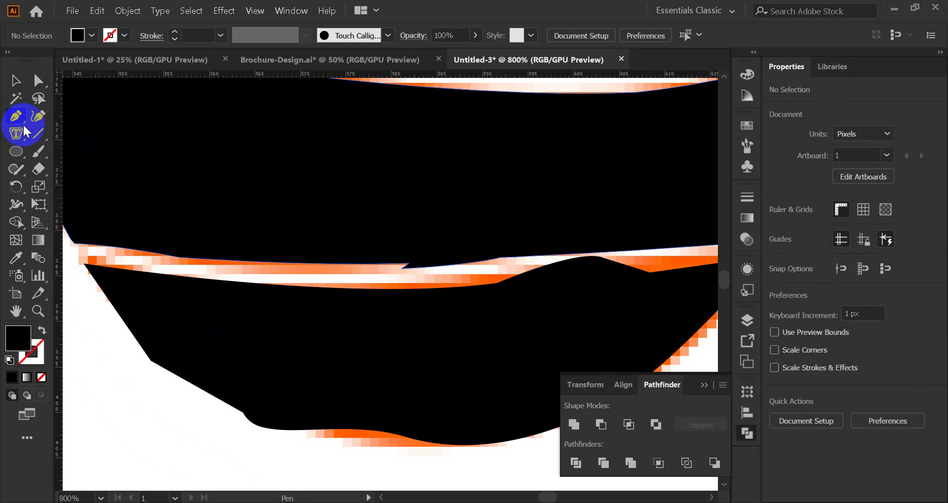
Draw a Pen tool cutting shape below the left part of the middle band's lower edge, its upper side following a smooth curve
{"action": "left_click", "coordinate": [157, 251]}
{"action": "left_click", "coordinate": [148, 253]}
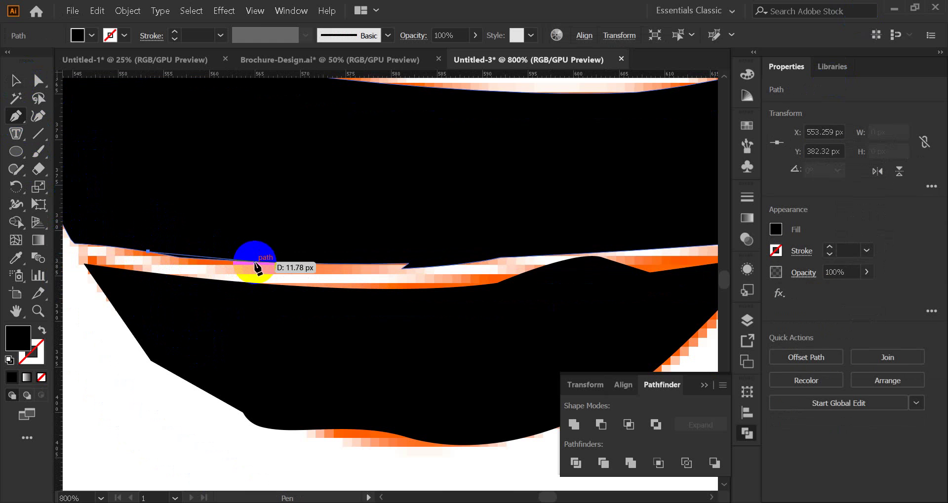
{"action": "left_click_drag", "start_coordinate": [257, 262], "coordinate": [125, 306]}
{"action": "left_click", "coordinate": [125, 301]}
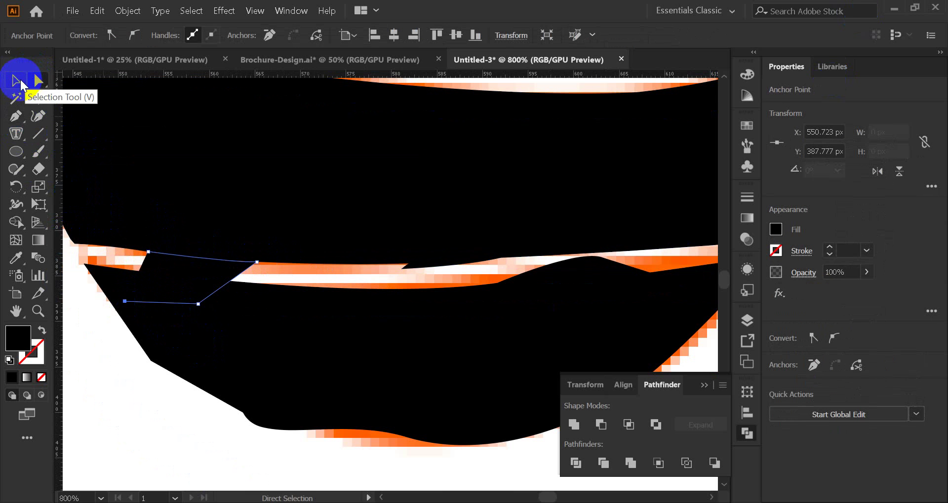
Fill the new cutting shape with yellow from the swatches so it stands out against the black bands
{"action": "left_click", "coordinate": [18, 82]}
{"action": "scroll", "coordinate": [228, 271], "scroll_direction": "up", "scroll_amount": 1}
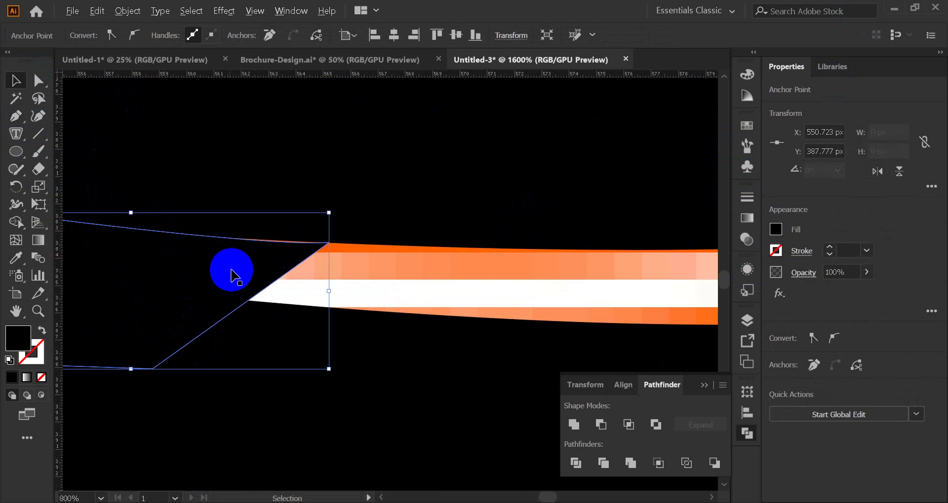
{"action": "scroll", "coordinate": [398, 313], "scroll_direction": "left", "scroll_amount": 5}
{"action": "scroll", "coordinate": [398, 313], "scroll_direction": "up", "scroll_amount": 1}
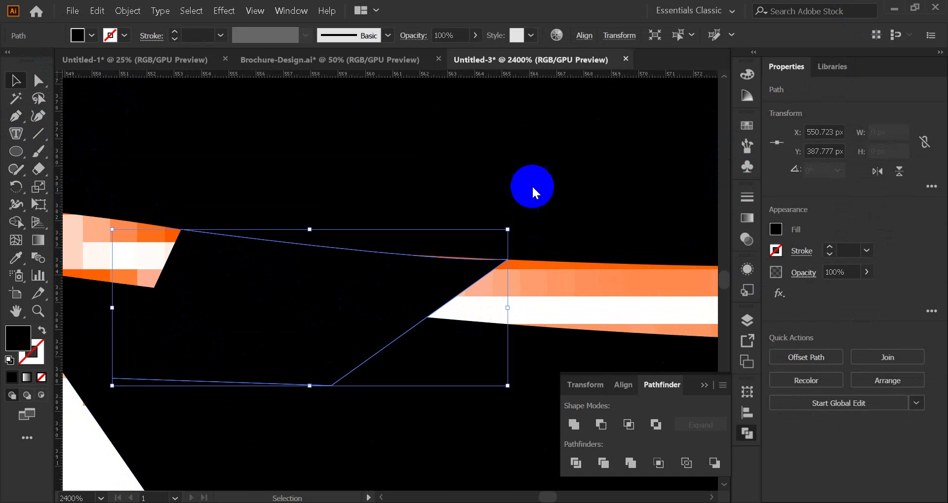
{"action": "left_click", "coordinate": [754, 126]}
{"action": "left_click", "coordinate": [612, 165]}
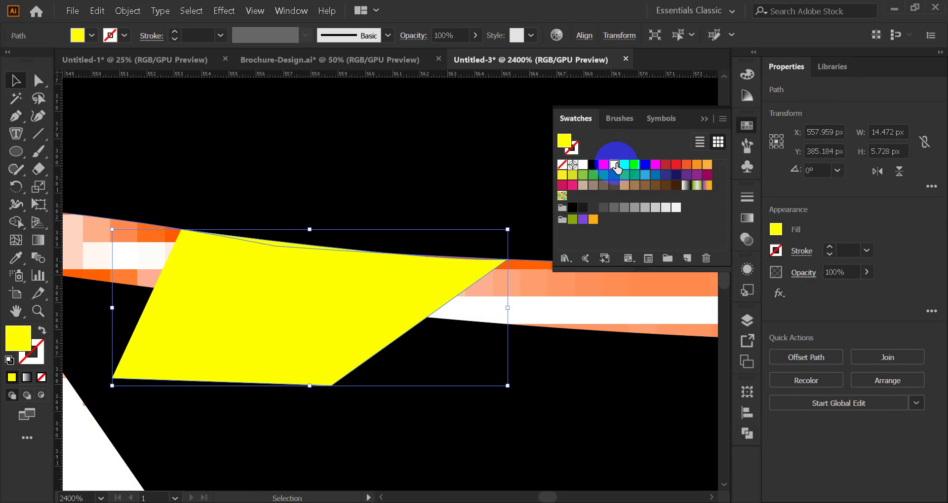
{"action": "left_click", "coordinate": [705, 118]}
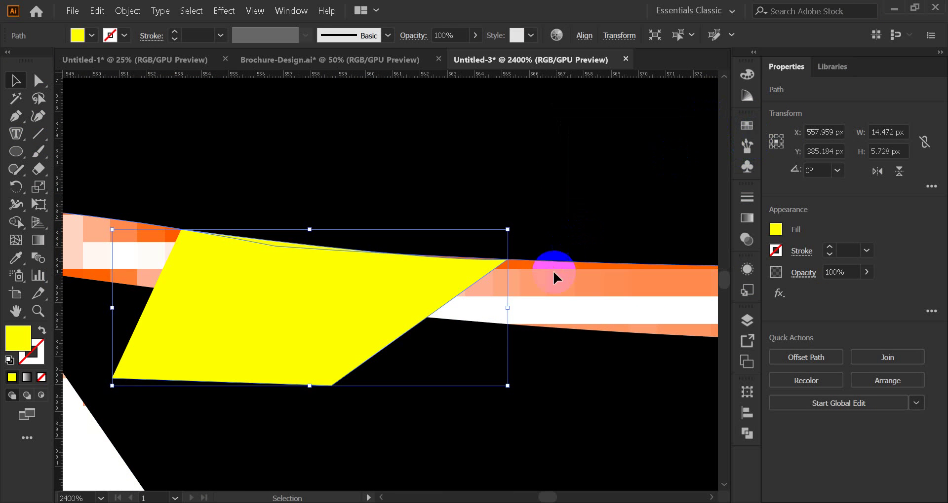
Divide the middle band with the yellow cutting shape using Pathfinder and ungroup the resulting pieces
{"action": "left_click", "coordinate": [248, 298]}
{"action": "left_click", "coordinate": [133, 253], "text": "shift"}
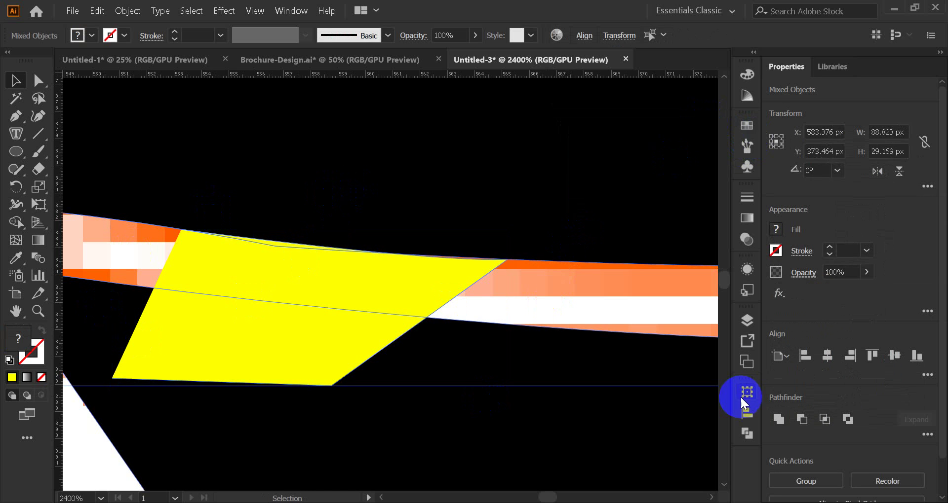
{"action": "left_click", "coordinate": [754, 436]}
{"action": "left_click", "coordinate": [575, 462]}
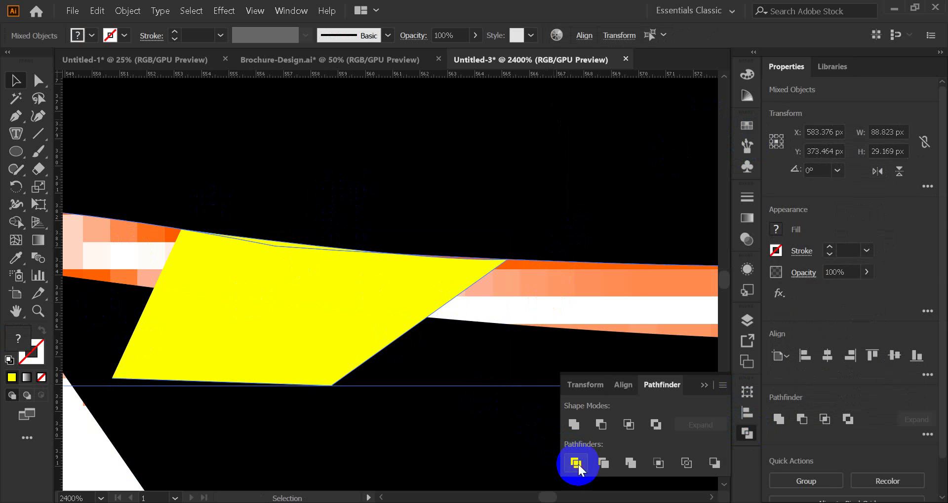
{"action": "right_click", "coordinate": [350, 267]}
{"action": "left_click", "coordinate": [404, 367]}
Delete the large yellow piece and the thin yellow sliver along the left part of the middle band's lower edge
{"action": "left_click", "coordinate": [328, 296]}
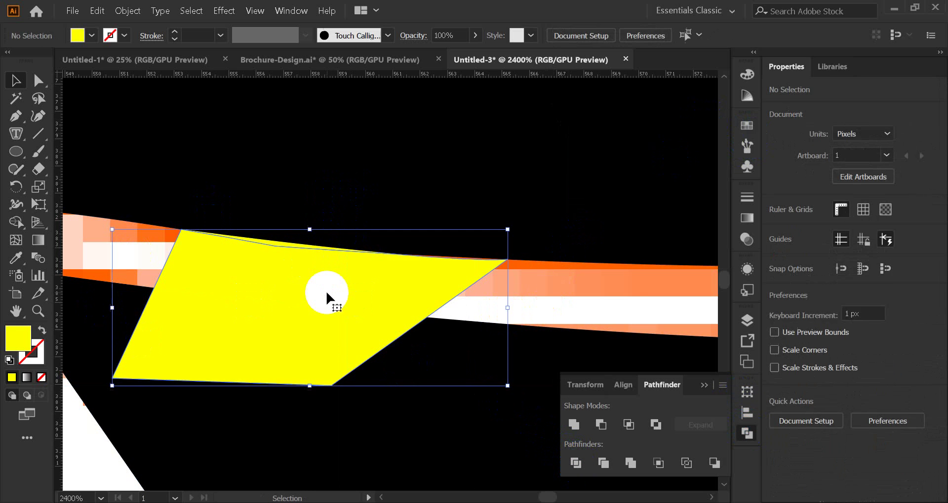
{"action": "key", "text": "Delete"}
{"action": "left_click", "coordinate": [286, 247]}
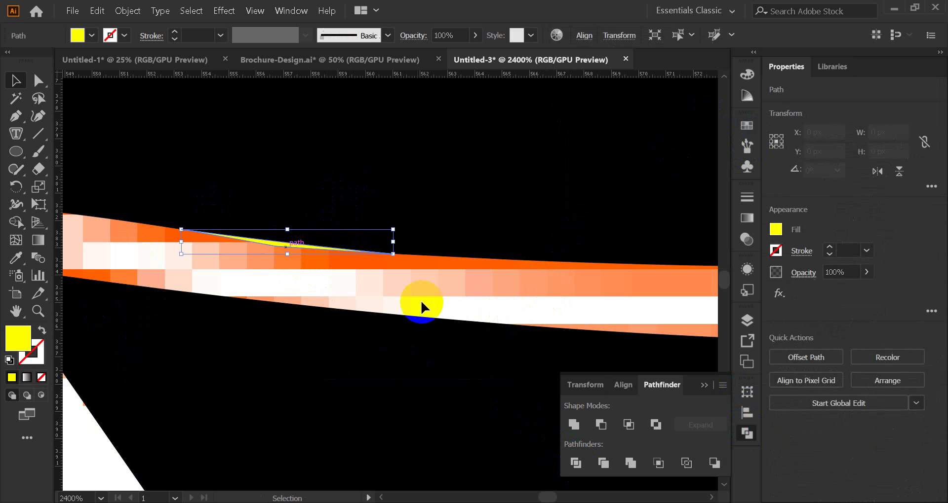
{"action": "key", "text": "Delete"}
Draw a yellow Pen tool cutting shape from the notch in the middle band's lower edge to its lower-right corner, with a smooth upper curve
{"action": "left_click_drag", "start_coordinate": [438, 313], "coordinate": [298, 313]}
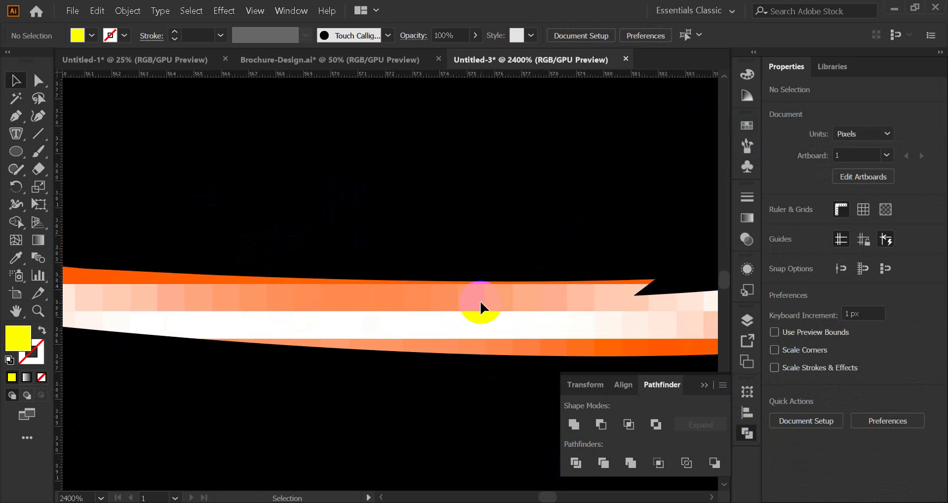
{"action": "scroll", "coordinate": [528, 321], "scroll_direction": "down", "scroll_amount": 4}
{"action": "scroll", "coordinate": [298, 339], "scroll_direction": "up", "scroll_amount": 2}
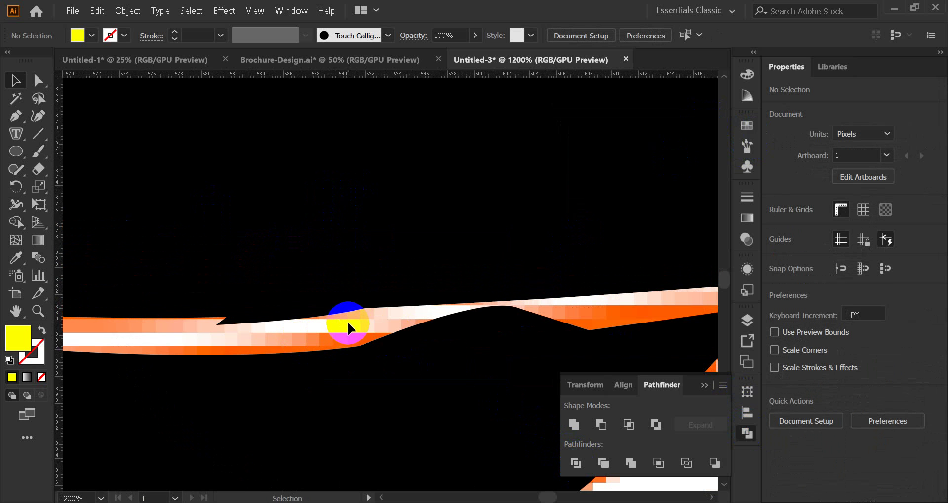
{"action": "scroll", "coordinate": [347, 321], "scroll_direction": "down", "scroll_amount": 2}
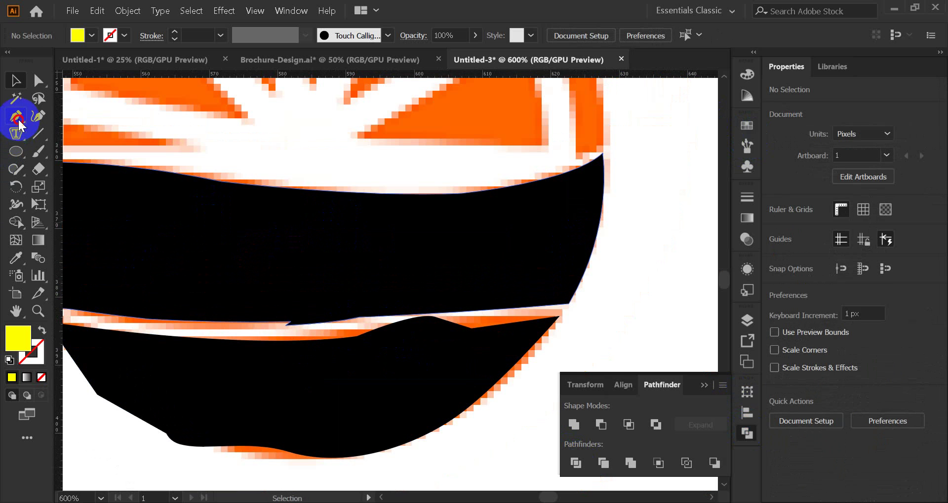
{"action": "left_click", "coordinate": [284, 323]}
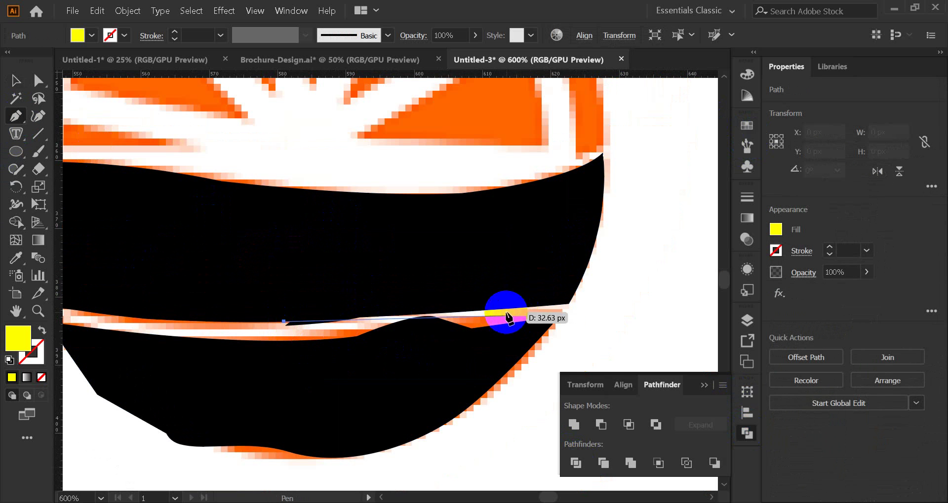
{"action": "left_click_drag", "start_coordinate": [476, 307], "coordinate": [596, 302]}
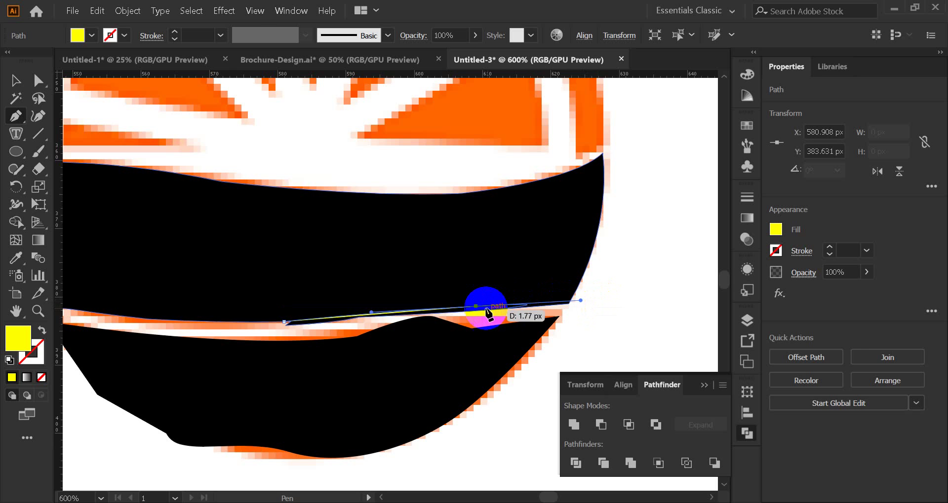
{"action": "left_click_drag", "start_coordinate": [476, 307], "coordinate": [582, 312]}
{"action": "left_click", "coordinate": [501, 358]}
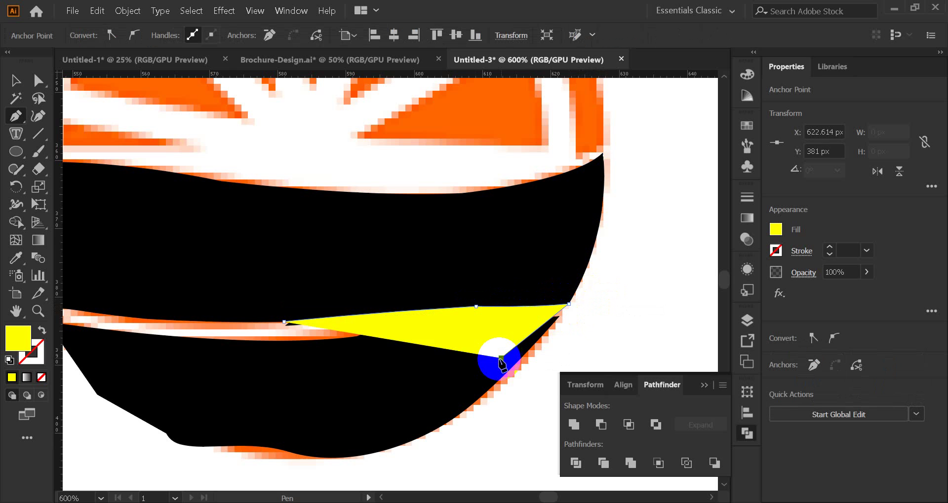
{"action": "left_click", "coordinate": [378, 368]}
{"action": "left_click", "coordinate": [284, 323]}
{"action": "left_click", "coordinate": [14, 81]}
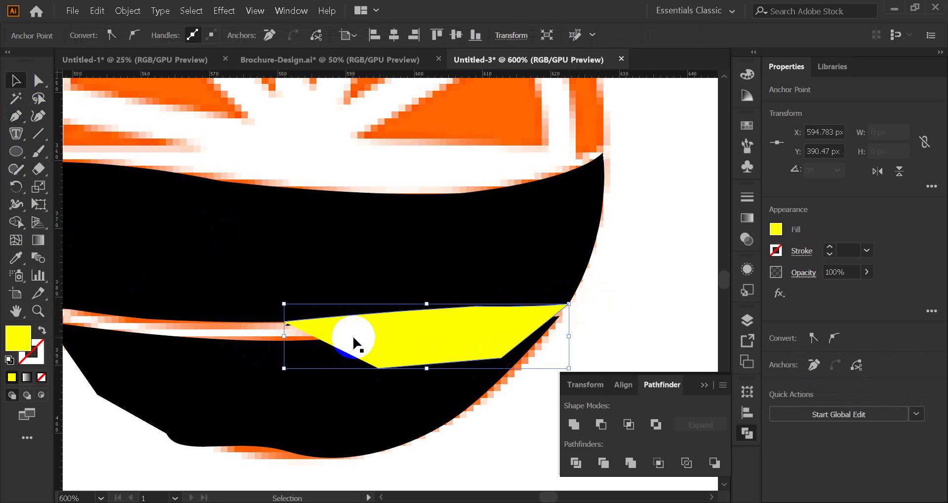
Divide the middle band with the yellow shape at its lower-right edge using Pathfinder and ungroup the pieces
{"action": "left_click", "coordinate": [430, 269], "text": "shift"}
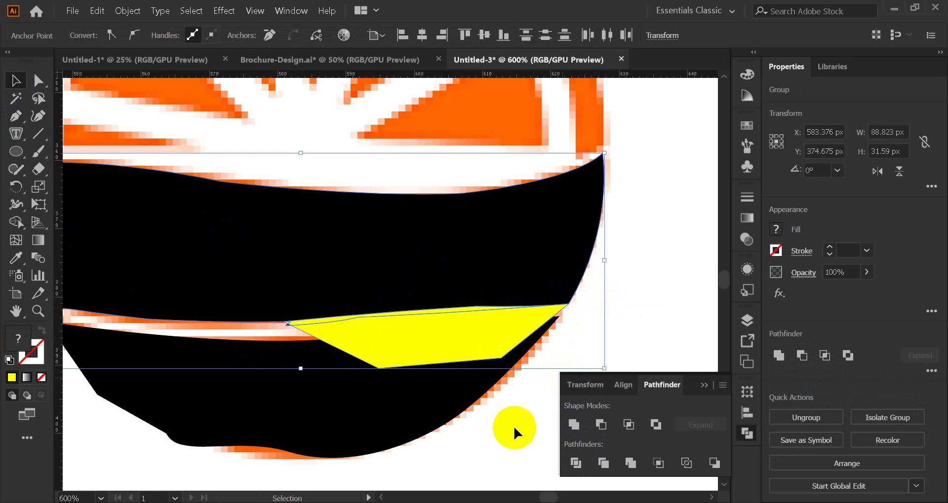
{"action": "right_click", "coordinate": [419, 308]}
{"action": "left_click", "coordinate": [410, 174]}
{"action": "left_click", "coordinate": [671, 259]}
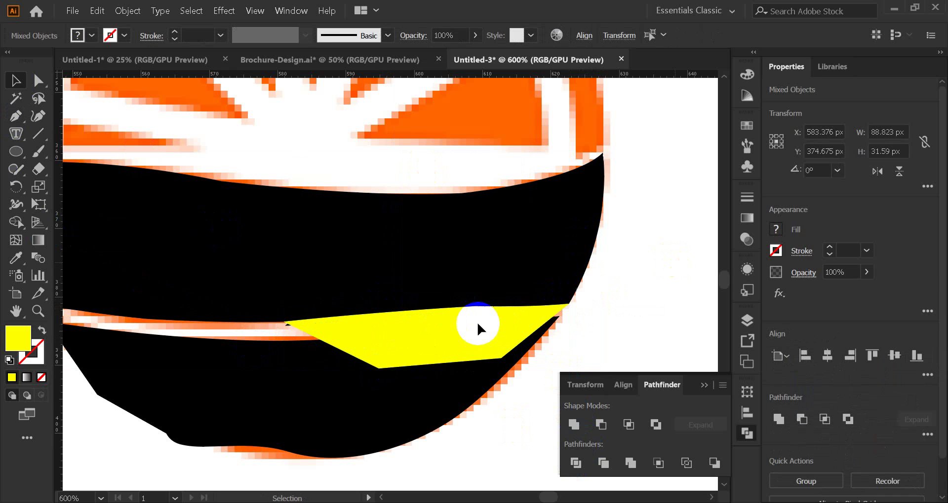
Delete the large yellow piece and the long yellow sliver below the middle band's right half
{"action": "left_click", "coordinate": [475, 323]}
{"action": "key", "text": "ctrl+shift+bracketleft"}
{"action": "left_click", "coordinate": [454, 312]}
{"action": "left_click", "coordinate": [398, 316]}
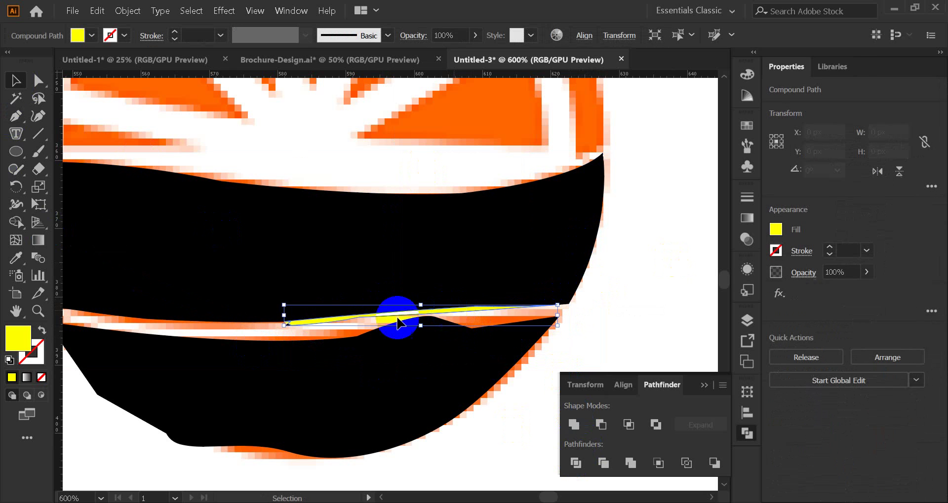
{"action": "key", "text": "ctrl+shift+bracketleft"}
Delete the tiny yellow and black leftover triangles just below the middle band's lower edge
{"action": "left_click", "coordinate": [289, 333]}
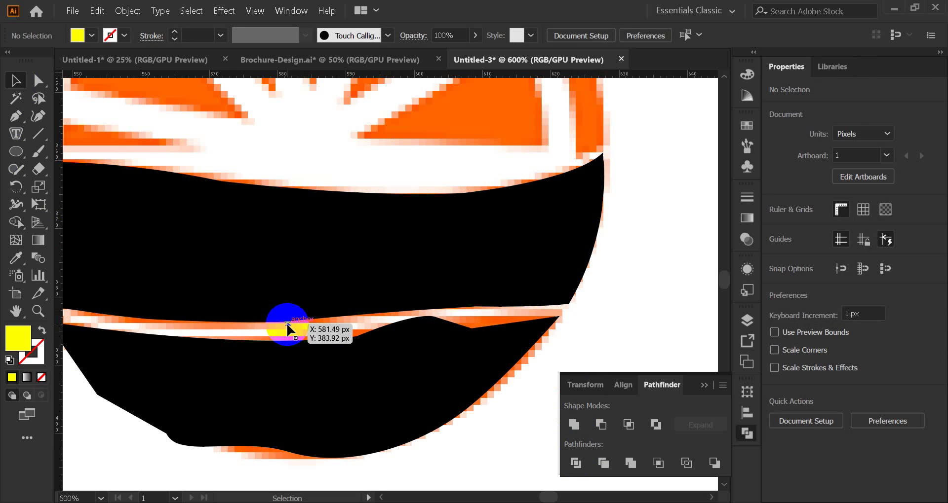
{"action": "scroll", "coordinate": [288, 327], "scroll_direction": "up", "scroll_amount": 4}
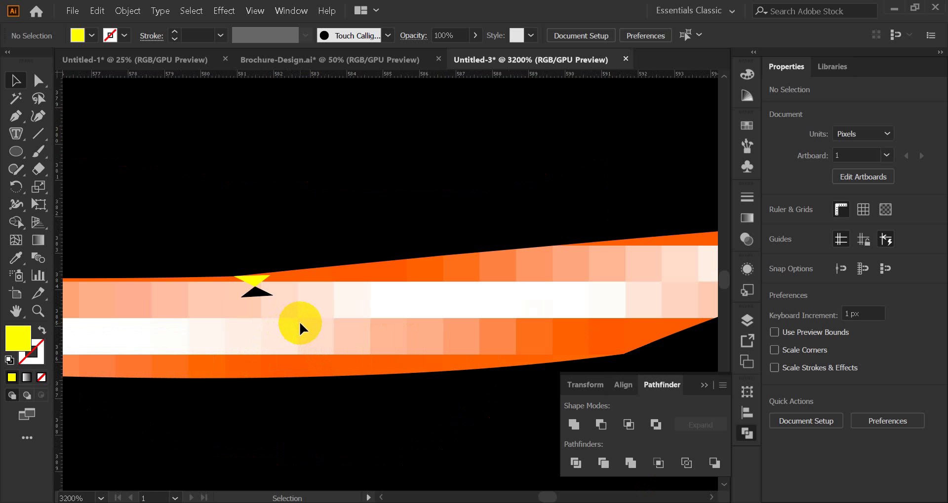
{"action": "scroll", "coordinate": [306, 307], "scroll_direction": "down", "scroll_amount": 3}
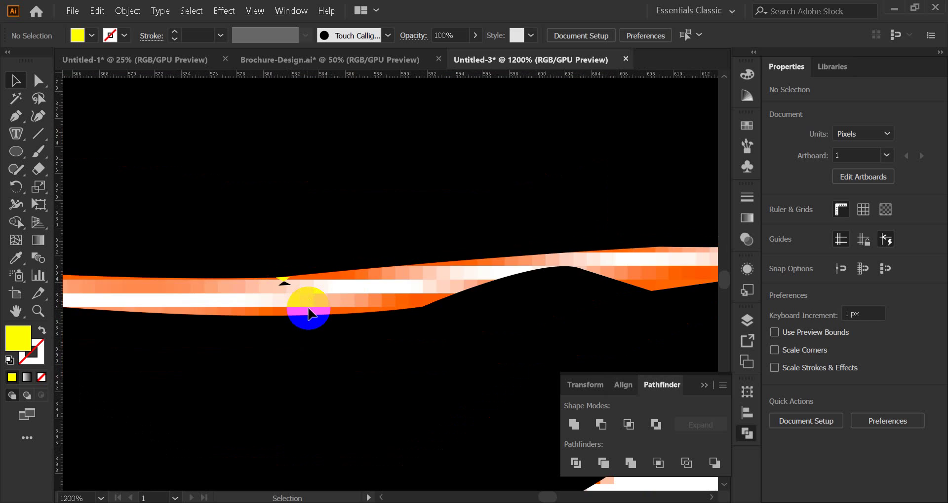
{"action": "scroll", "coordinate": [307, 312], "scroll_direction": "up", "scroll_amount": 4}
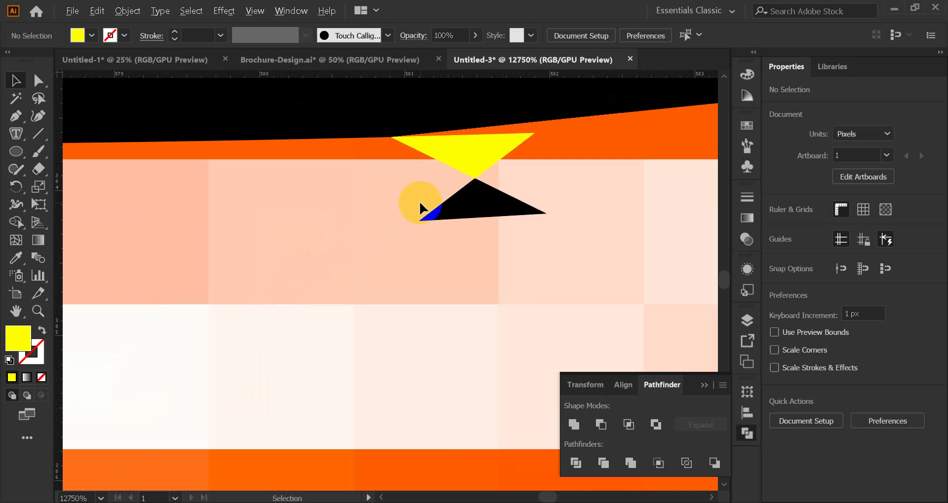
{"action": "key", "text": "Delete"}
{"action": "left_click", "coordinate": [486, 195]}
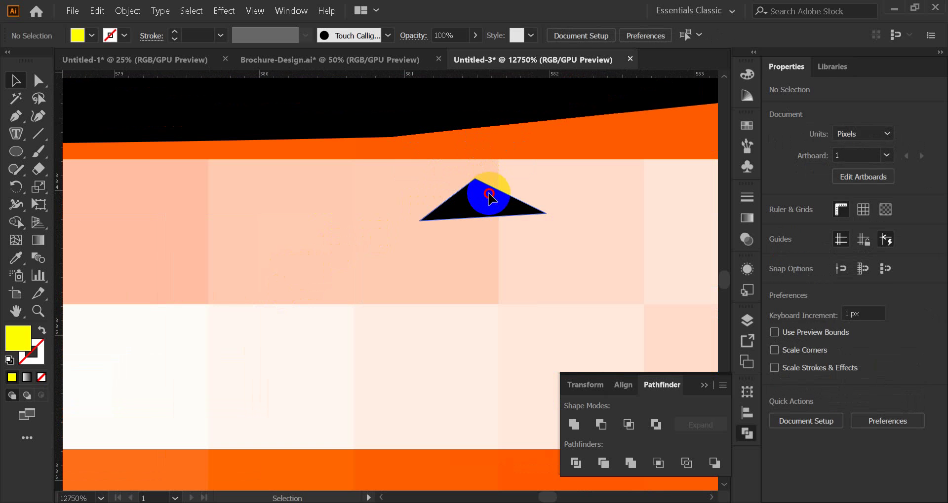
{"action": "key", "text": "Delete"}
Draw a black Pen tool shape inside the bottom band, its upper side curving smoothly between the band's upper-left and upper-right corners
{"action": "scroll", "coordinate": [446, 196], "scroll_direction": "down", "scroll_amount": 10}
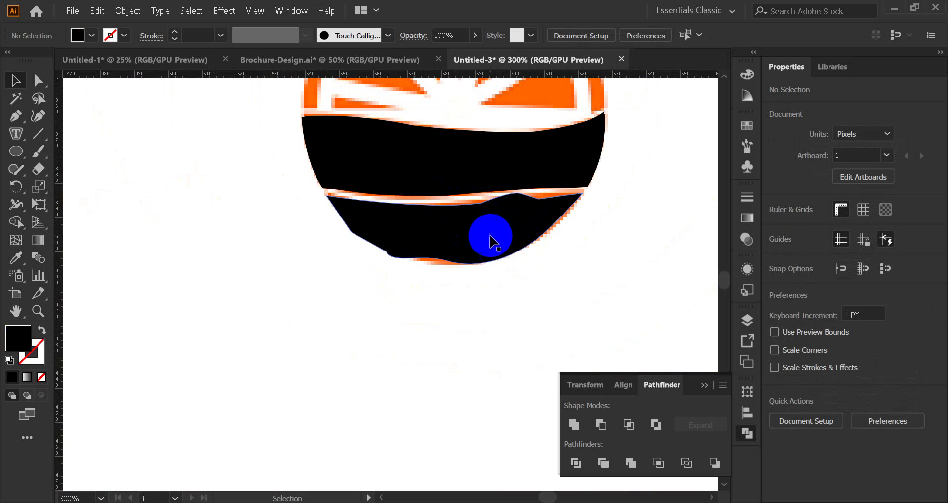
{"action": "scroll", "coordinate": [491, 237], "scroll_direction": "right", "scroll_amount": 5}
{"action": "scroll", "coordinate": [491, 237], "scroll_direction": "up", "scroll_amount": 2}
{"action": "scroll", "coordinate": [294, 266], "scroll_direction": "up", "scroll_amount": 3}
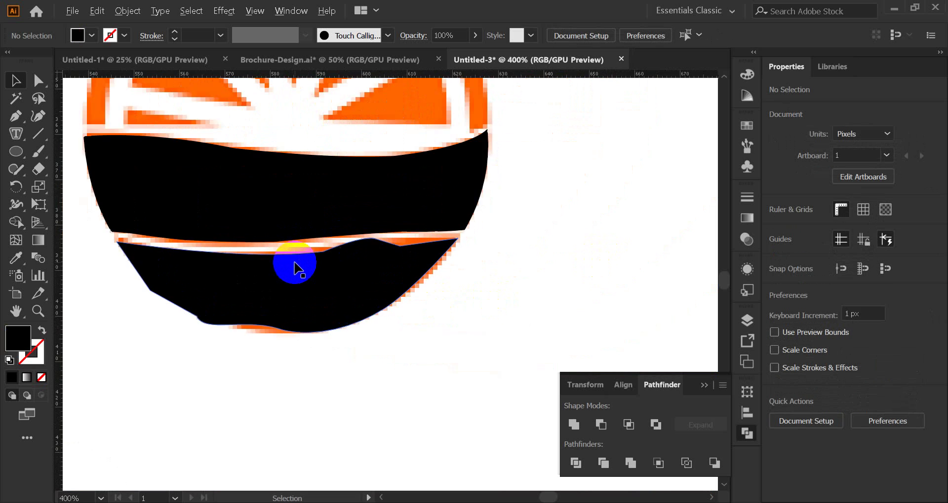
{"action": "left_click_drag", "start_coordinate": [294, 267], "coordinate": [372, 247]}
{"action": "left_click", "coordinate": [38, 135]}
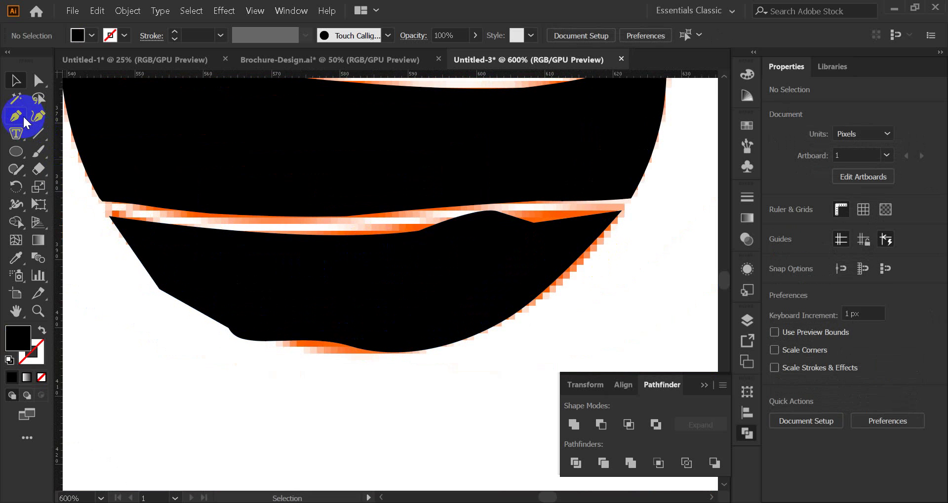
{"action": "left_click", "coordinate": [108, 216]}
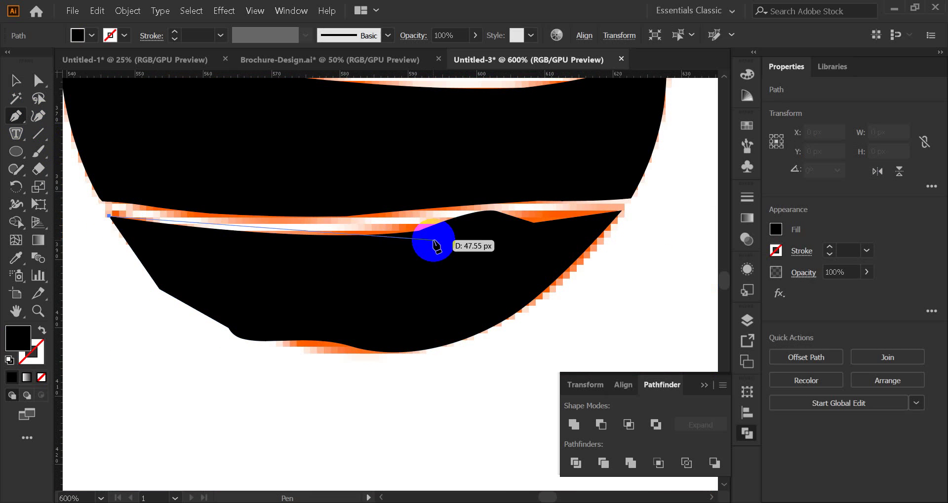
{"action": "left_click_drag", "start_coordinate": [418, 231], "coordinate": [579, 214]}
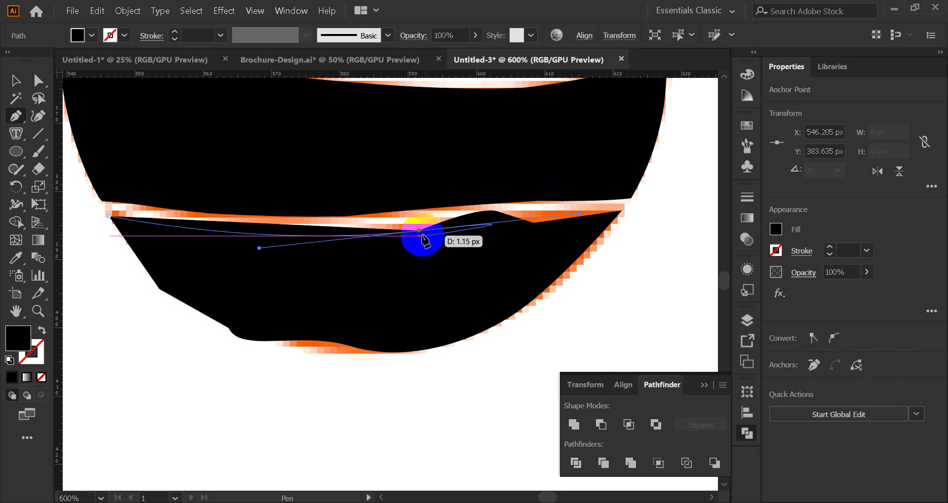
{"action": "left_click", "coordinate": [619, 213]}
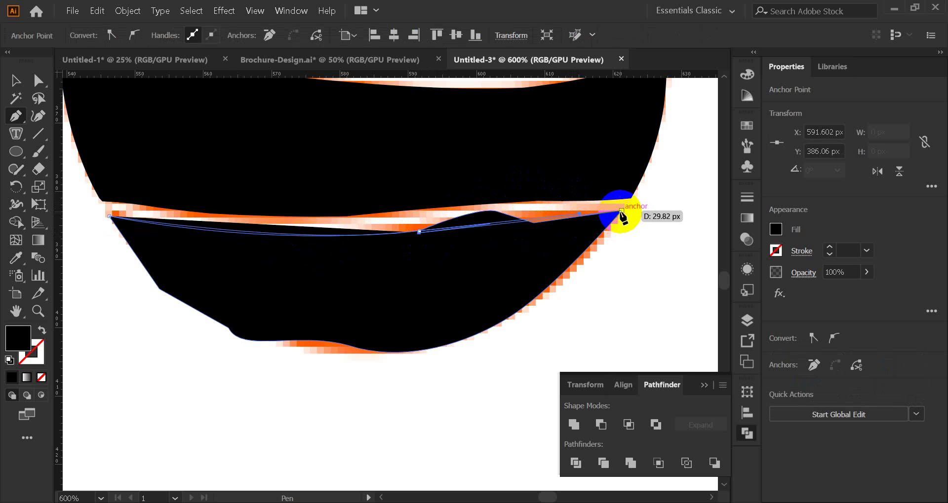
{"action": "mouse_move", "coordinate": [620, 213]}
{"action": "left_mouse_down"}
{"action": "mouse_move", "coordinate": [738, 201]}
{"action": "mouse_move", "coordinate": [621, 200]}
{"action": "left_mouse_up"}
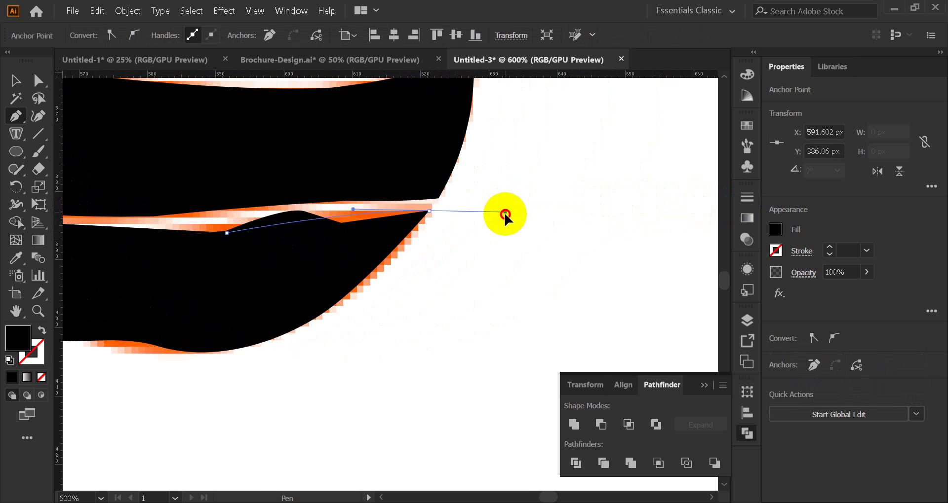
{"action": "left_click_drag", "start_coordinate": [505, 214], "coordinate": [528, 204]}
{"action": "left_click_drag", "start_coordinate": [429, 211], "coordinate": [246, 281]}
{"action": "left_click", "coordinate": [15, 80]}
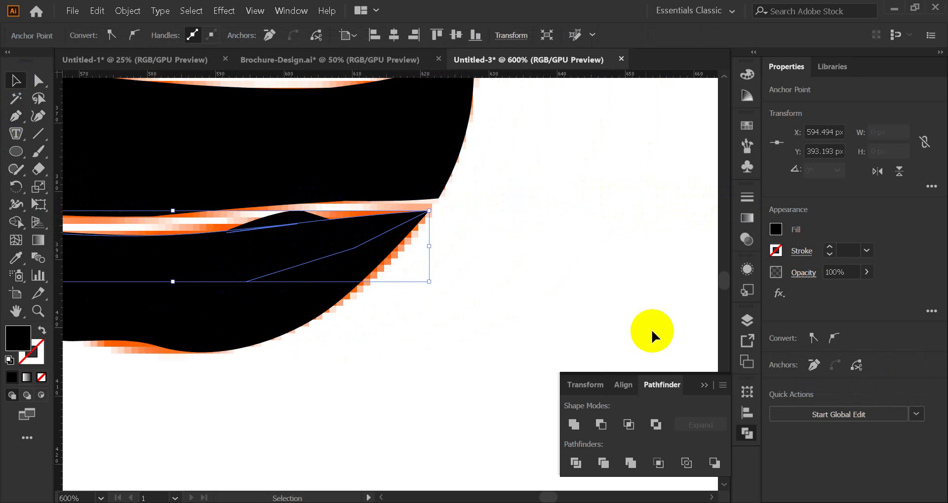
Divide the bottom band with the new shape using Pathfinder, ungroup the pieces and pick the bump above the new curve
{"action": "left_click", "coordinate": [576, 463]}
{"action": "right_click", "coordinate": [302, 272]}
{"action": "left_click", "coordinate": [345, 369]}
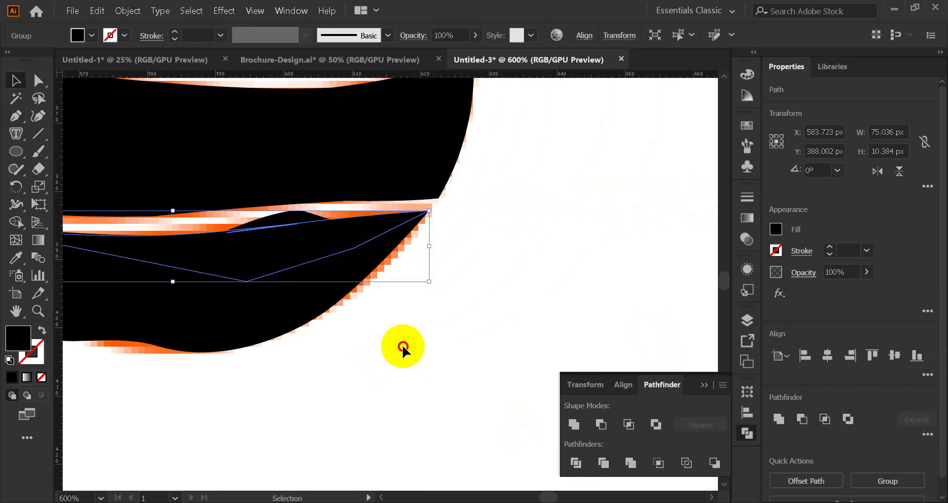
{"action": "left_click", "coordinate": [403, 348]}
{"action": "left_click", "coordinate": [269, 222]}
{"action": "left_click", "coordinate": [440, 247]}
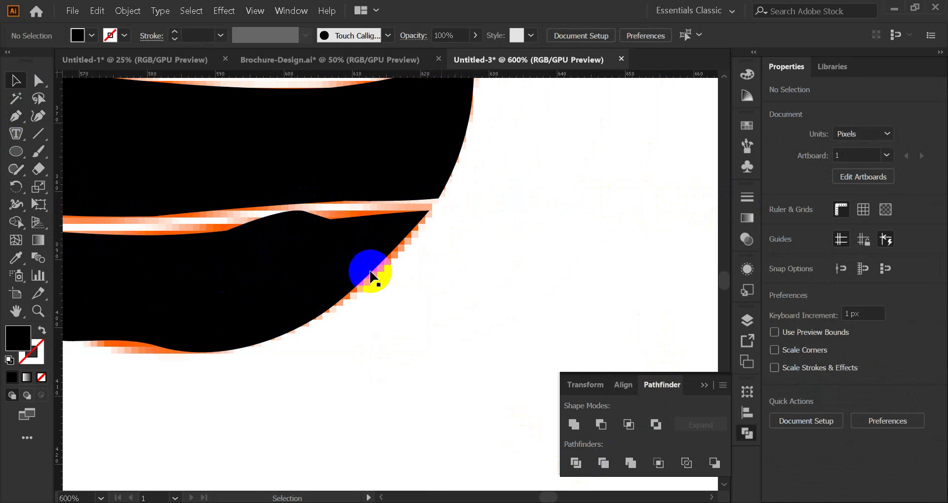
Divide the bottom band with the overlapping Pen shape using Pathfinder, ungroup the pieces and delete the bump above the new upper curve
{"action": "left_click_drag", "start_coordinate": [334, 273], "coordinate": [541, 277]}
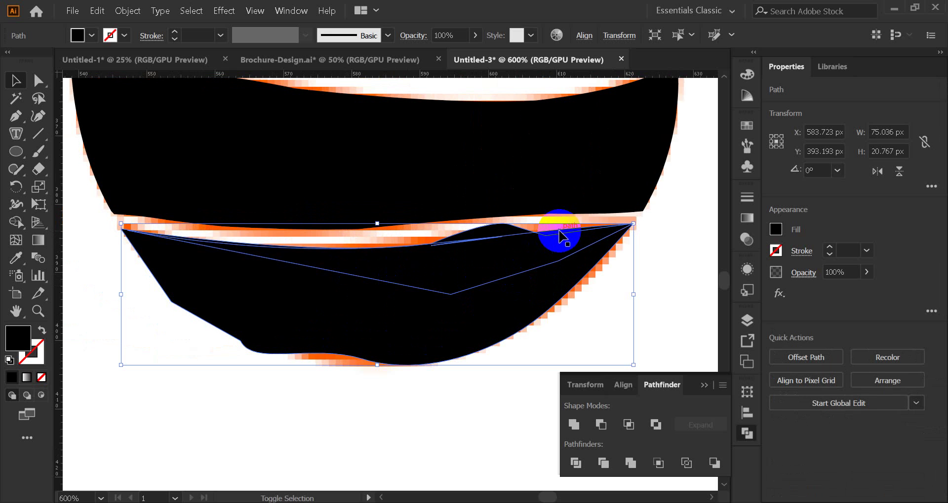
{"action": "left_click", "coordinate": [513, 311], "text": "shift"}
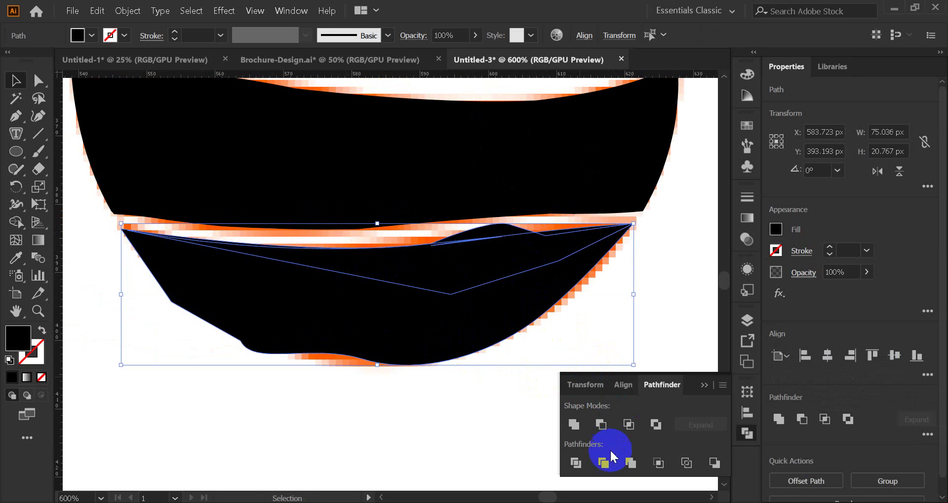
{"action": "left_click", "coordinate": [576, 463]}
{"action": "right_click", "coordinate": [477, 269]}
{"action": "left_click", "coordinate": [538, 377]}
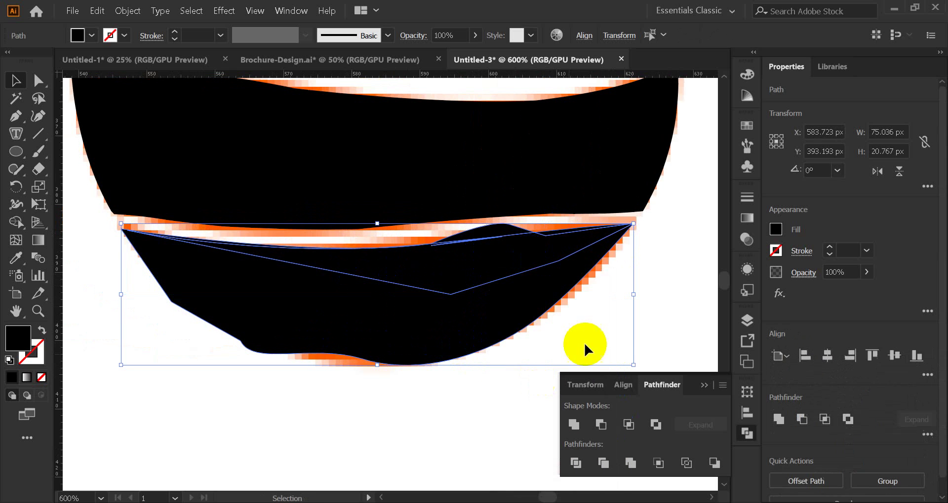
{"action": "left_click", "coordinate": [508, 247]}
{"action": "left_click", "coordinate": [494, 230]}
{"action": "key", "text": "Delete"}
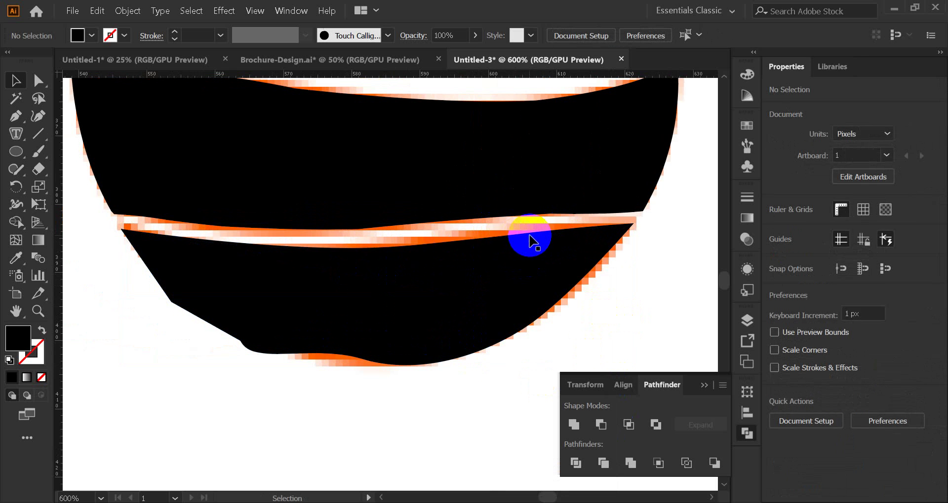
Unite the remaining pieces of the bottom band into one shape with Pathfinder
{"action": "left_click", "coordinate": [493, 256]}
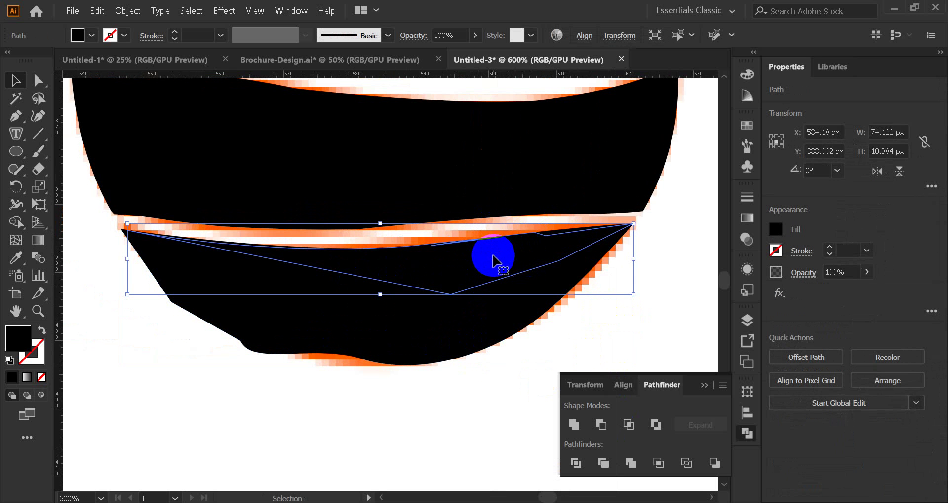
{"action": "left_click", "coordinate": [573, 425]}
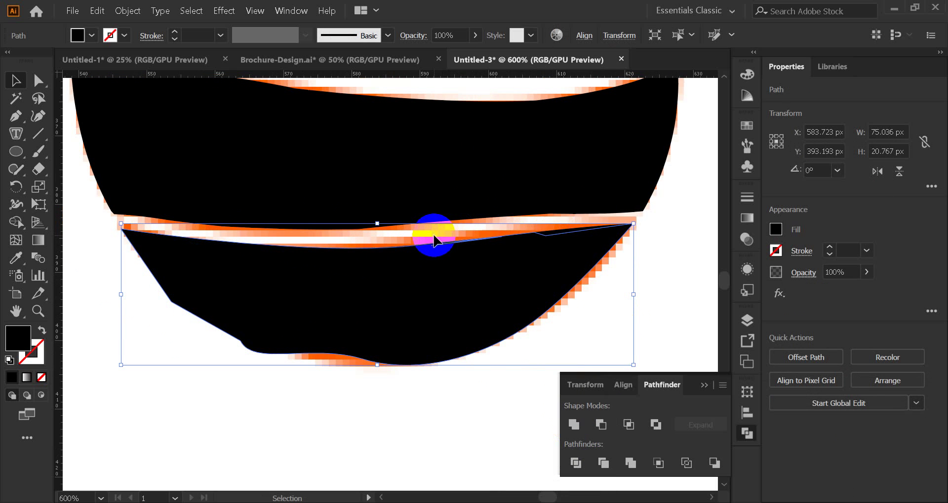
{"action": "left_click_drag", "start_coordinate": [443, 236], "coordinate": [590, 262]}
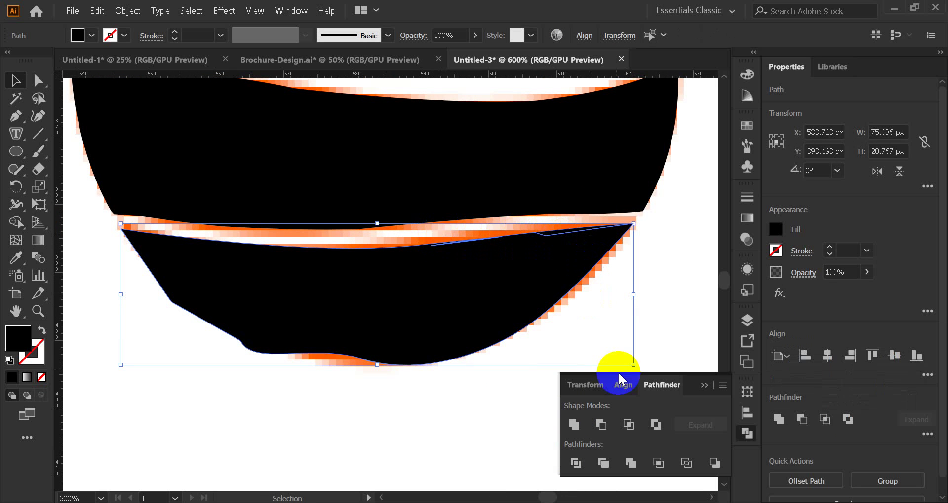
{"action": "left_click", "coordinate": [573, 424]}
{"action": "left_click", "coordinate": [661, 293]}
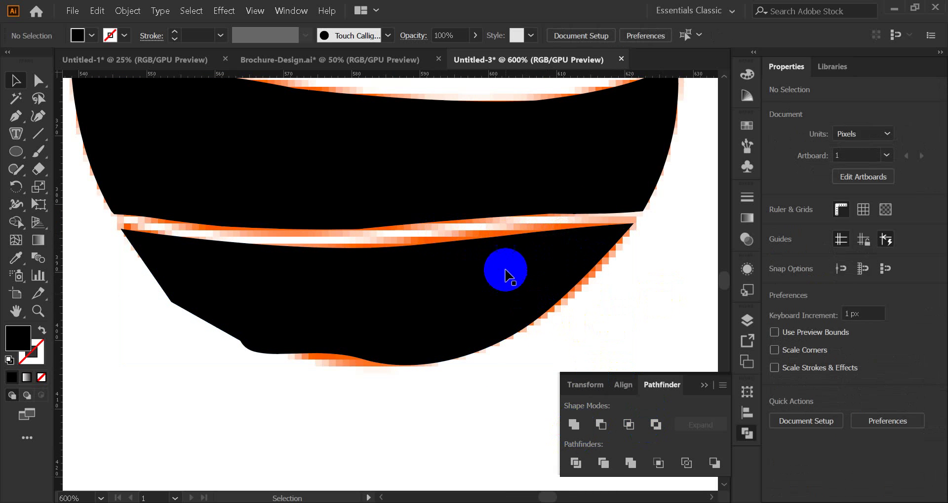
Draw a Pen tool shape curving from the bottom band's upper-left corner to its lower edge, rounding the angular lower-left side, and fill it red
{"action": "key", "text": "h"}
{"action": "left_click_drag", "start_coordinate": [508, 277], "coordinate": [212, 279]}
{"action": "left_click", "coordinate": [15, 117]}
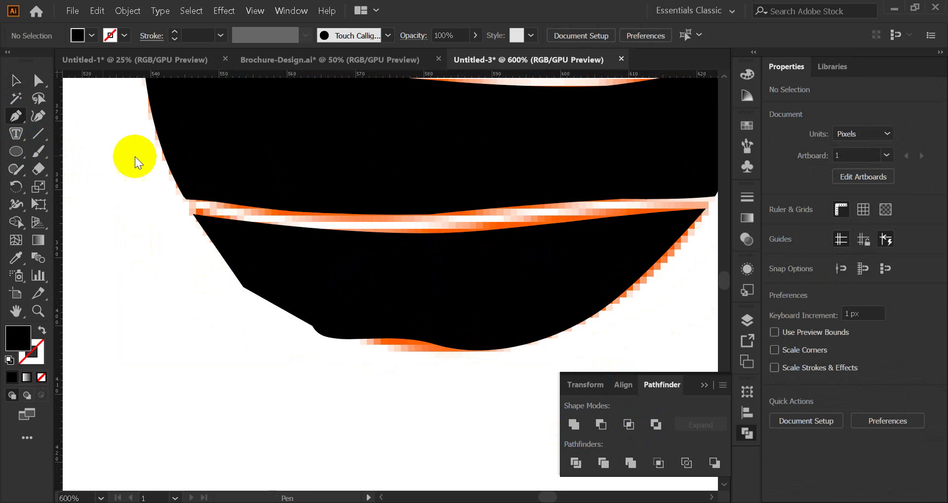
{"action": "left_click", "coordinate": [193, 215]}
{"action": "left_click_drag", "start_coordinate": [332, 339], "coordinate": [437, 368]}
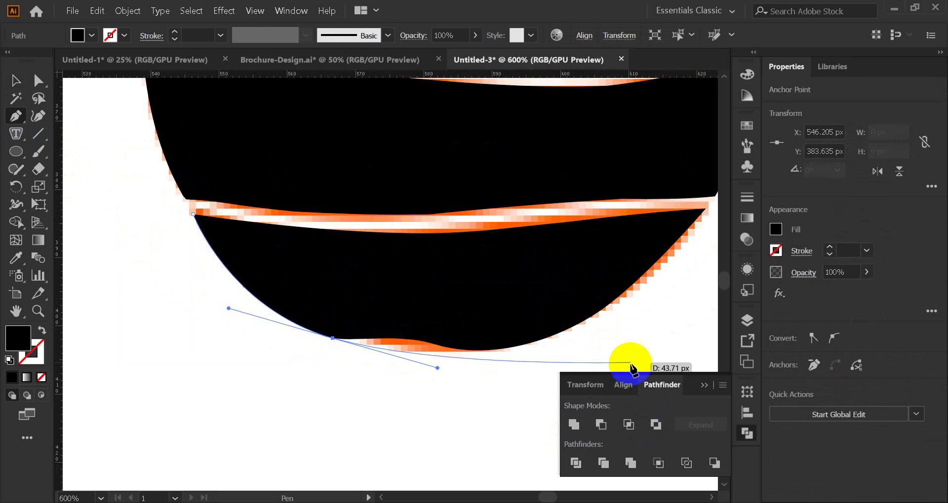
{"action": "left_click", "coordinate": [746, 126]}
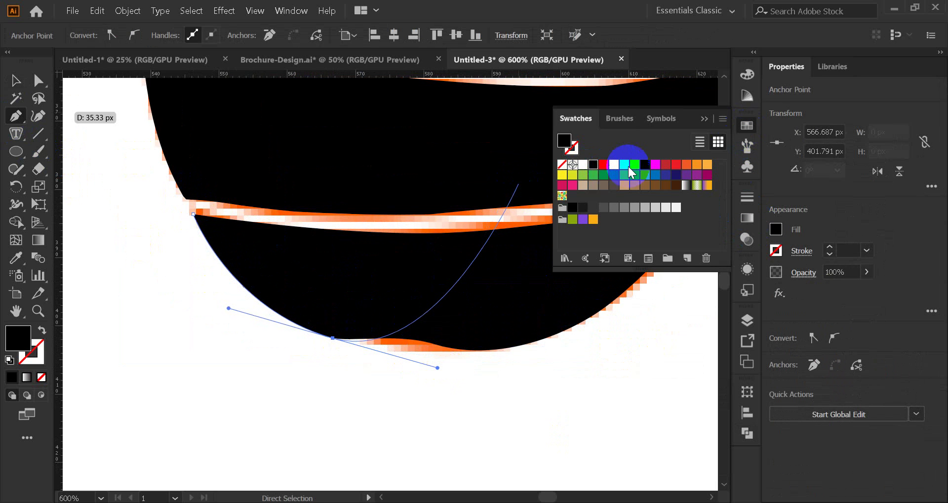
{"action": "left_click", "coordinate": [600, 168]}
{"action": "left_click", "coordinate": [15, 81]}
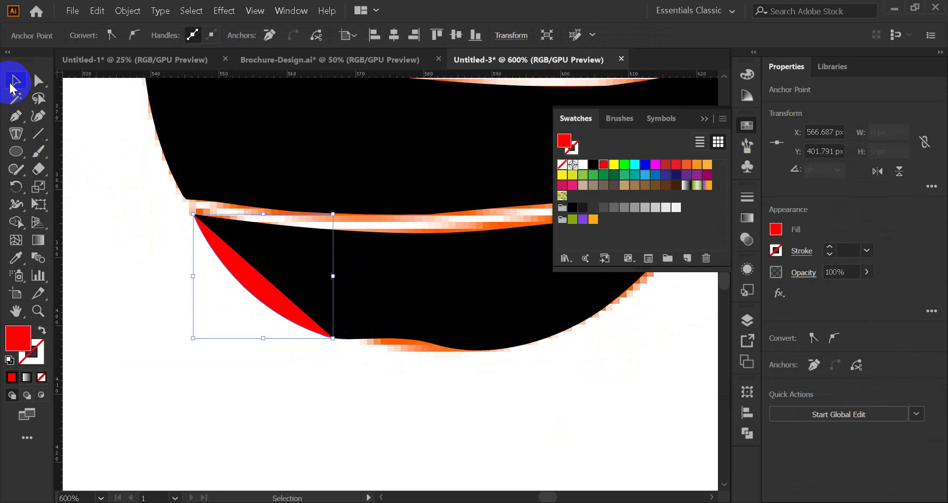
{"action": "left_click", "coordinate": [193, 339]}
Divide the bottom band with the red curved shape using Pathfinder and ungroup the resulting pieces
{"action": "left_click_drag", "start_coordinate": [248, 286], "coordinate": [328, 338]}
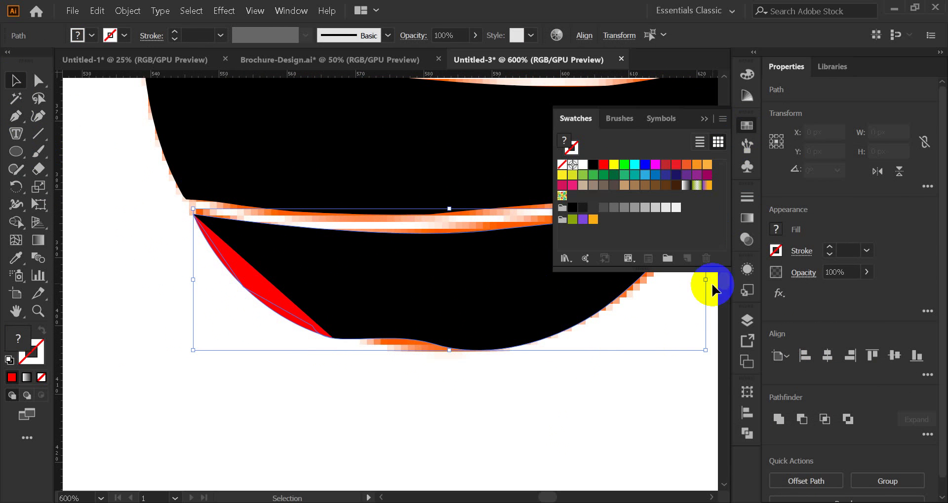
{"action": "left_click", "coordinate": [748, 434]}
{"action": "left_click", "coordinate": [575, 464]}
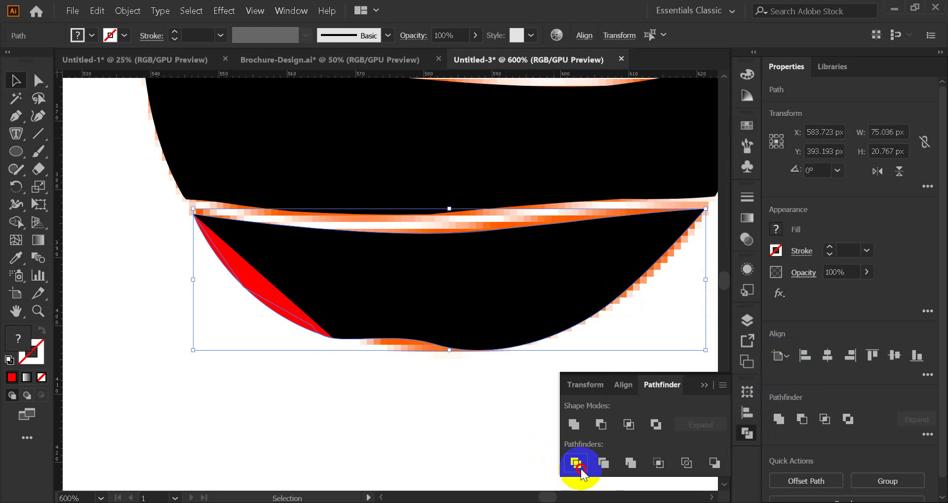
{"action": "right_click", "coordinate": [312, 302]}
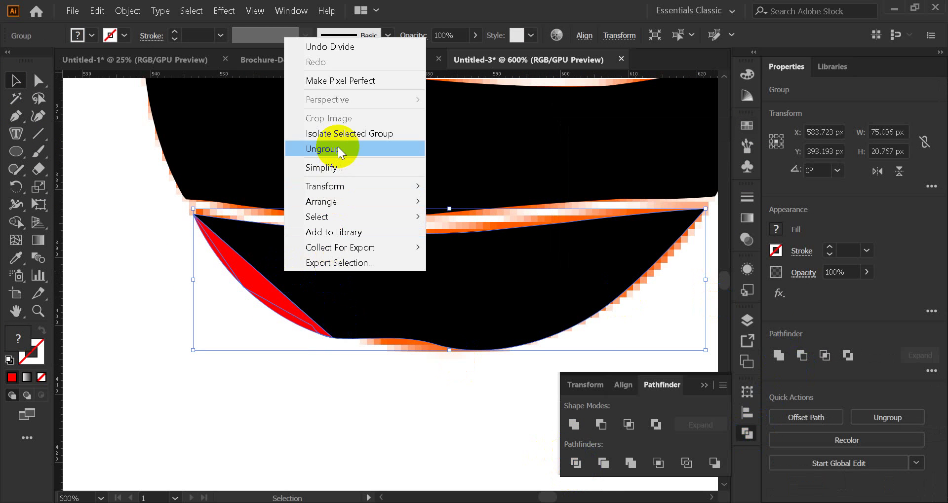
{"action": "left_click", "coordinate": [362, 146]}
{"action": "left_click", "coordinate": [170, 276]}
{"action": "left_click_drag", "start_coordinate": [208, 302], "coordinate": [306, 314]}
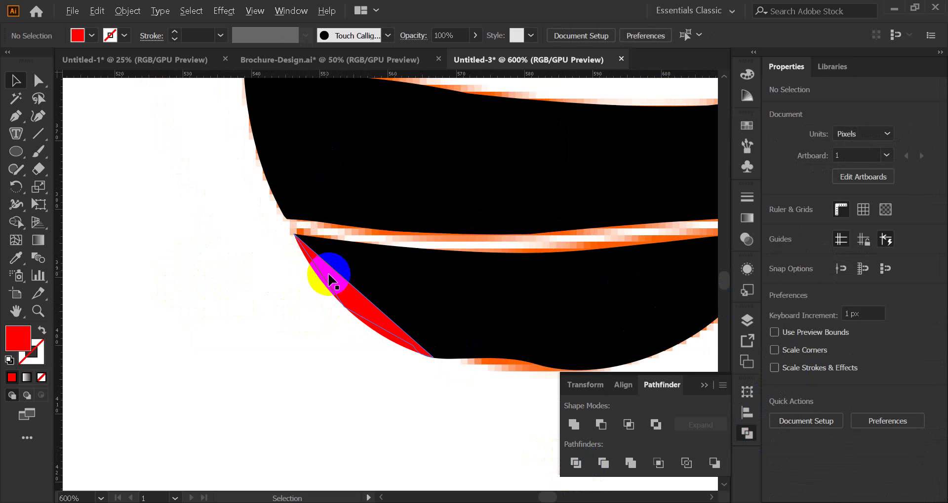
Delete the tiny black sliver protruding beyond the red shape's outer curve
{"action": "scroll", "coordinate": [346, 306], "scroll_direction": "up", "scroll_amount": 4}
{"action": "scroll", "coordinate": [352, 310], "scroll_direction": "up", "scroll_amount": 3}
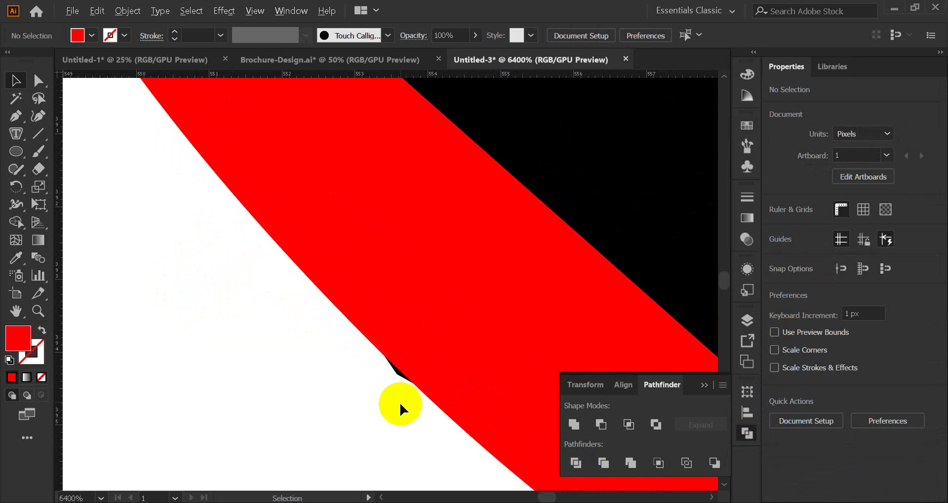
{"action": "left_click", "coordinate": [705, 384]}
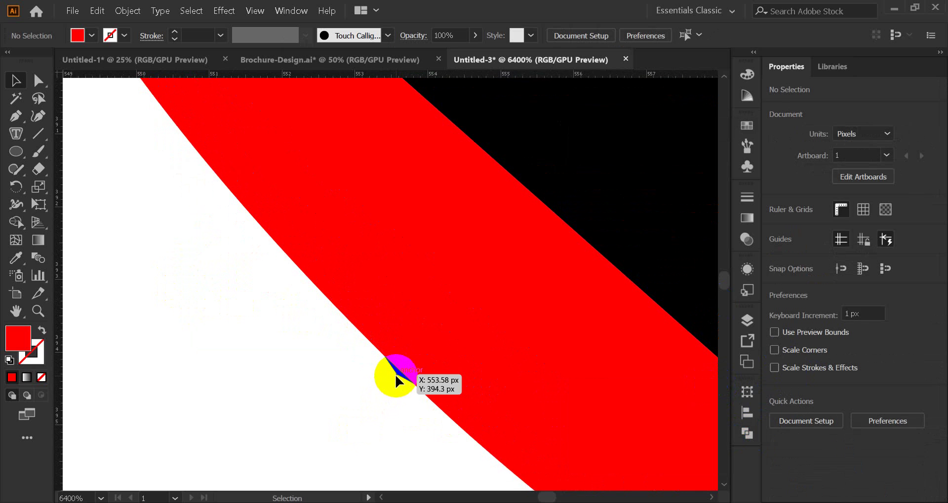
{"action": "scroll", "coordinate": [389, 385], "scroll_direction": "down", "scroll_amount": 7}
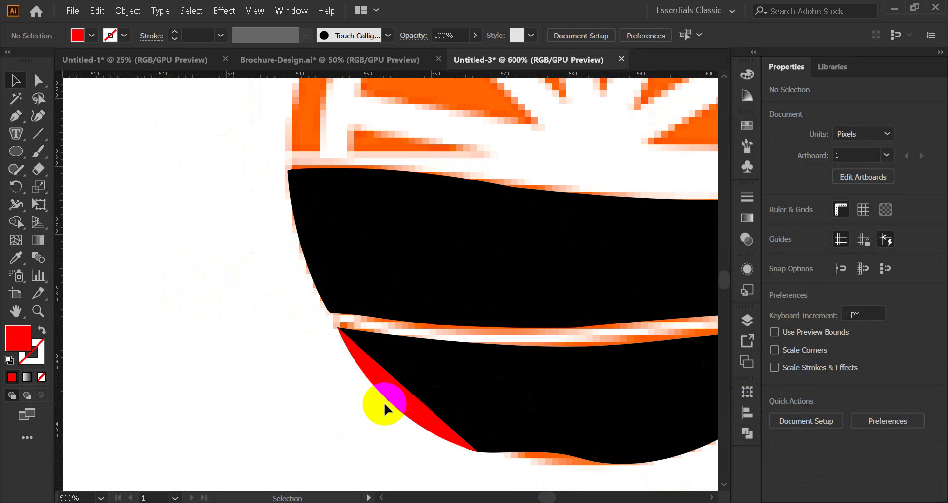
{"action": "scroll", "coordinate": [384, 402], "scroll_direction": "up", "scroll_amount": 10}
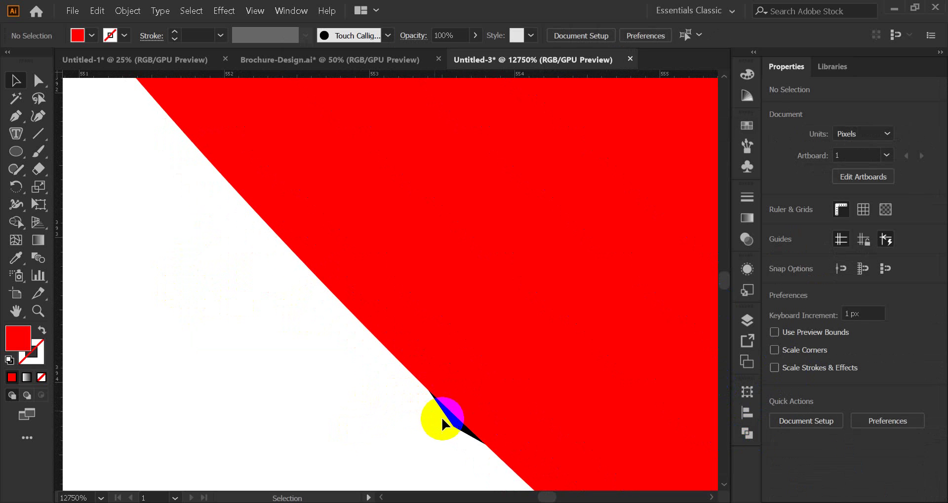
{"action": "left_click", "coordinate": [442, 419]}
{"action": "key", "text": "Delete"}
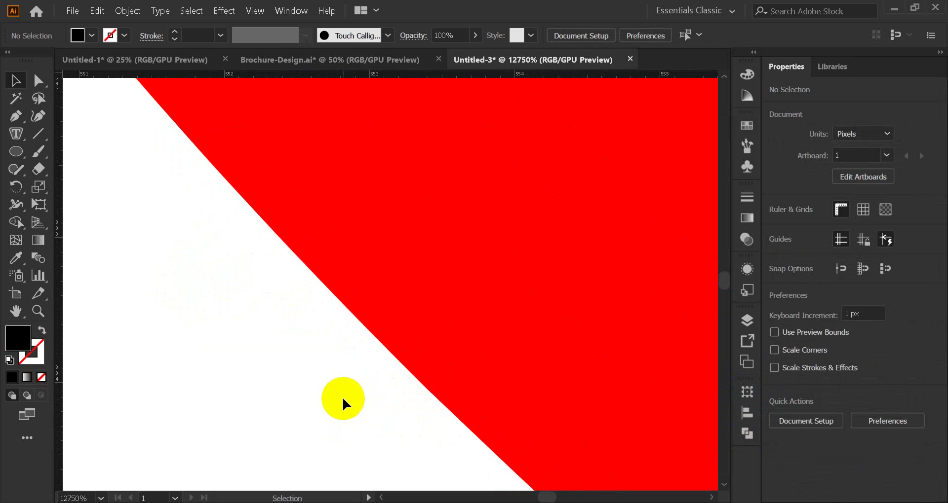
Unite the red pieces with the black bottom band into one shape using Pathfinder
{"action": "scroll", "coordinate": [342, 397], "scroll_direction": "down", "scroll_amount": 5}
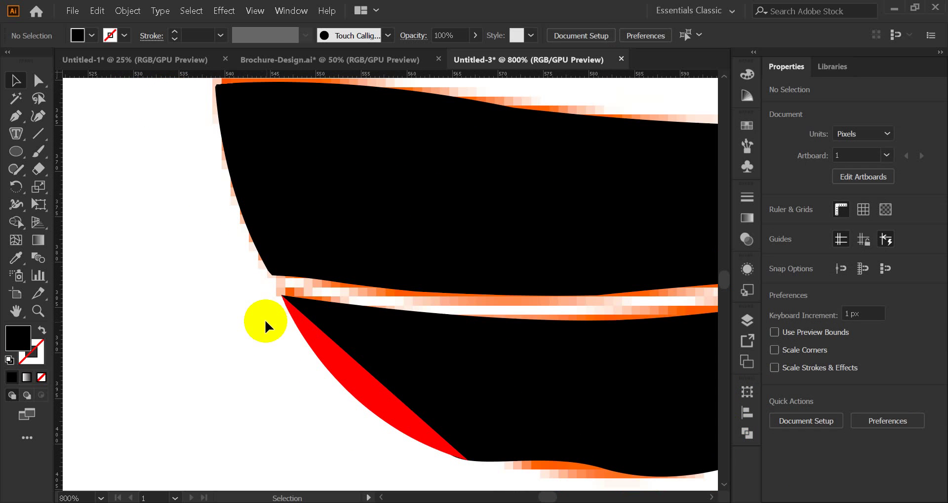
{"action": "left_click_drag", "start_coordinate": [304, 338], "coordinate": [441, 469]}
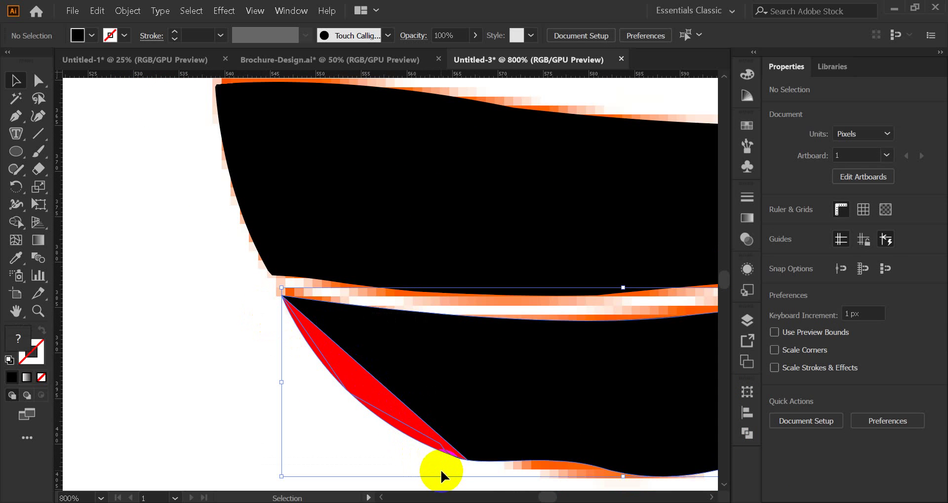
{"action": "left_click", "coordinate": [747, 434]}
{"action": "left_click", "coordinate": [574, 425]}
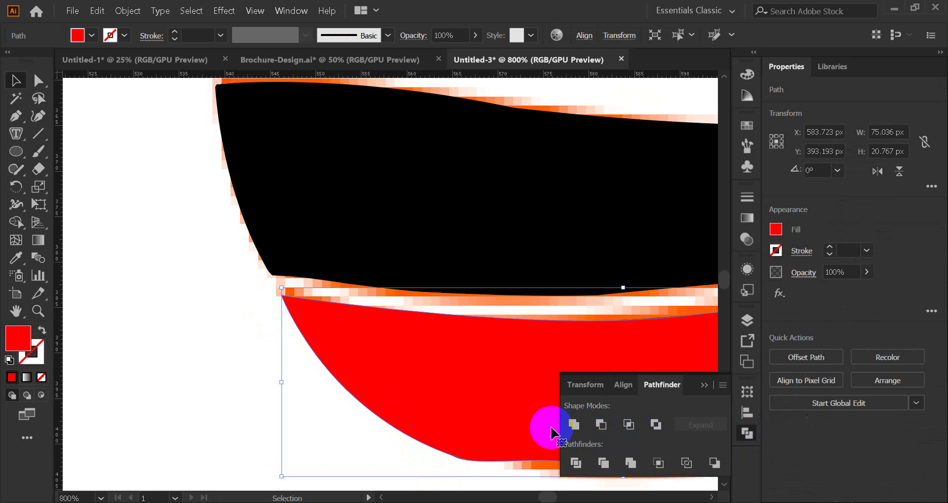
Delete the thin black leftover sliver along the red bottom band's lower-left edge
{"action": "left_click_drag", "start_coordinate": [468, 424], "coordinate": [220, 318]}
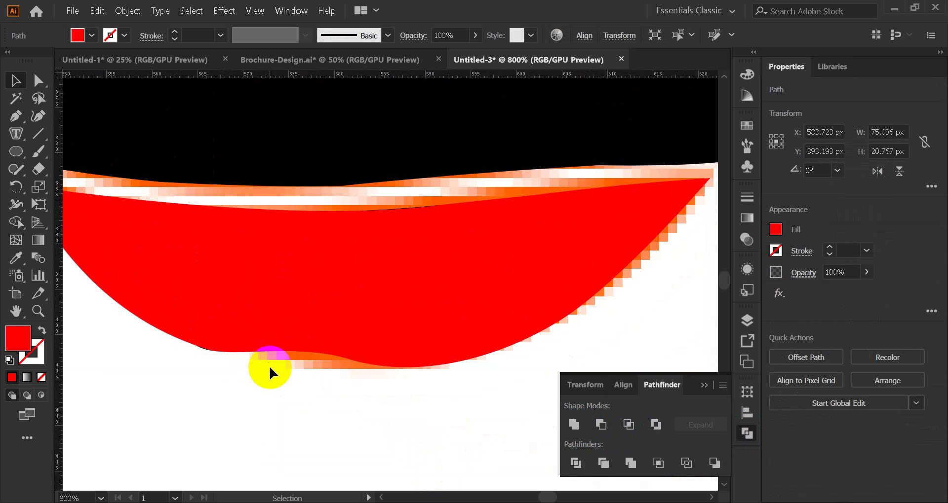
{"action": "left_click", "coordinate": [366, 358]}
{"action": "scroll", "coordinate": [194, 357], "scroll_direction": "up", "scroll_amount": 10}
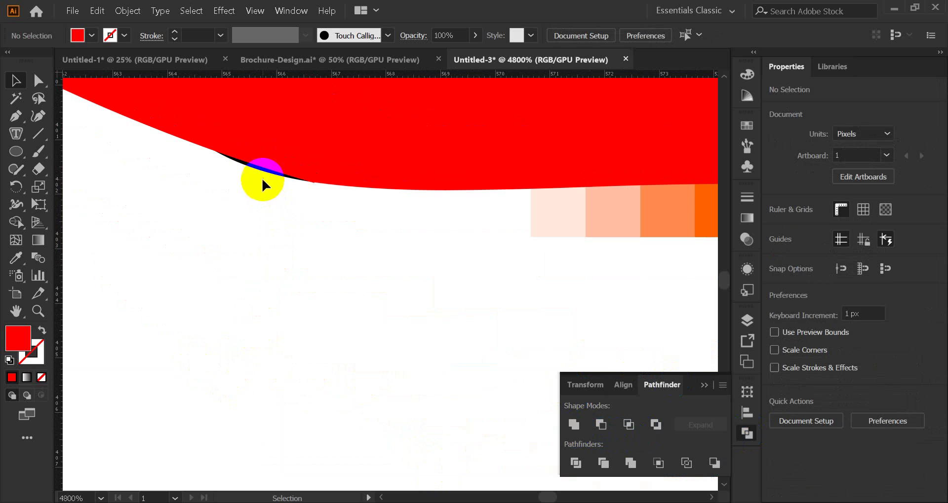
{"action": "key", "text": "Delete"}
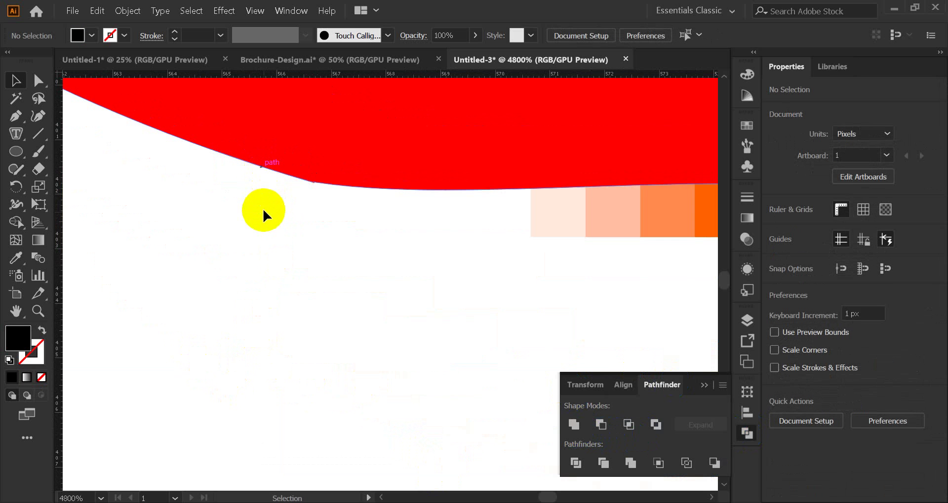
{"action": "scroll", "coordinate": [266, 232], "scroll_direction": "down", "scroll_amount": 6}
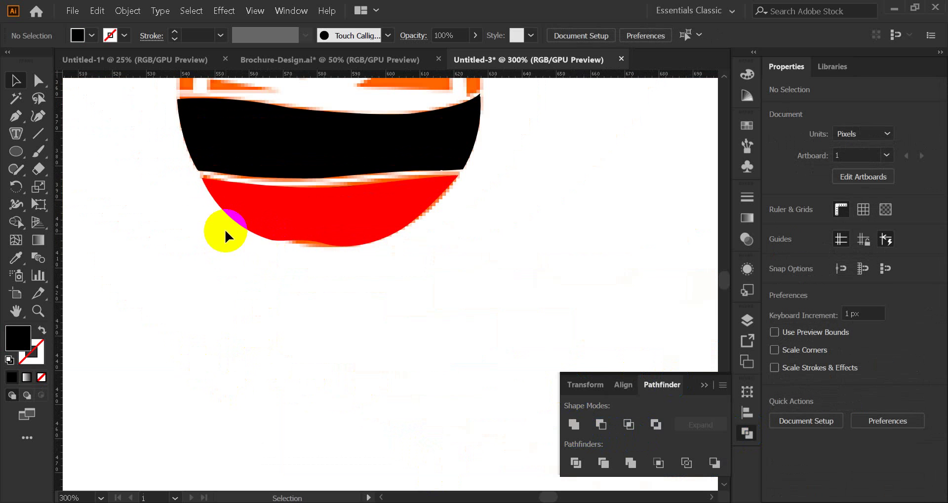
Draw a black Pen tool shape with a smooth curved underside bridging the dip in the bottom band's lower edge
{"action": "scroll", "coordinate": [285, 244], "scroll_direction": "up", "scroll_amount": 1}
{"action": "left_click", "coordinate": [17, 116]}
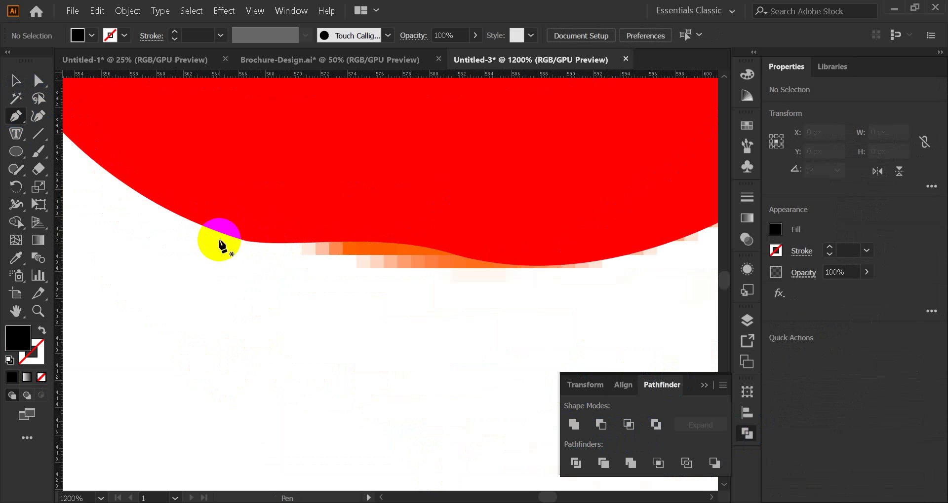
{"action": "left_click", "coordinate": [195, 228]}
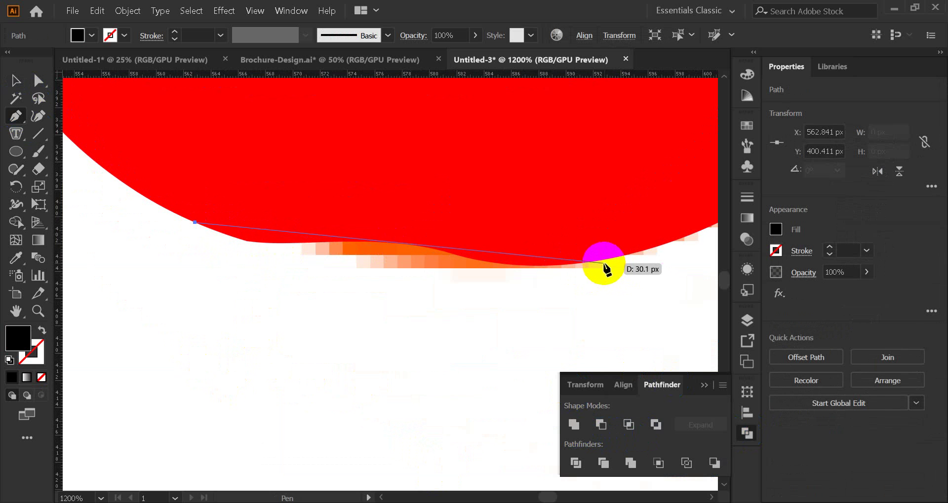
{"action": "scroll", "coordinate": [607, 266], "scroll_direction": "down", "scroll_amount": 1}
{"action": "left_click_drag", "start_coordinate": [605, 262], "coordinate": [704, 218]}
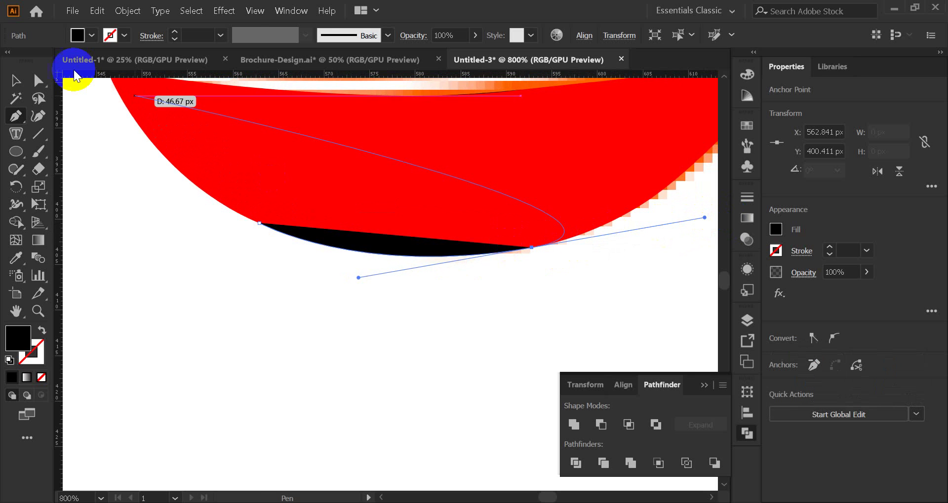
{"action": "left_click", "coordinate": [15, 80]}
{"action": "left_click", "coordinate": [179, 254]}
Unite the black filler shape with the red bottom band using Pathfinder
{"action": "left_click_drag", "start_coordinate": [286, 256], "coordinate": [371, 199]}
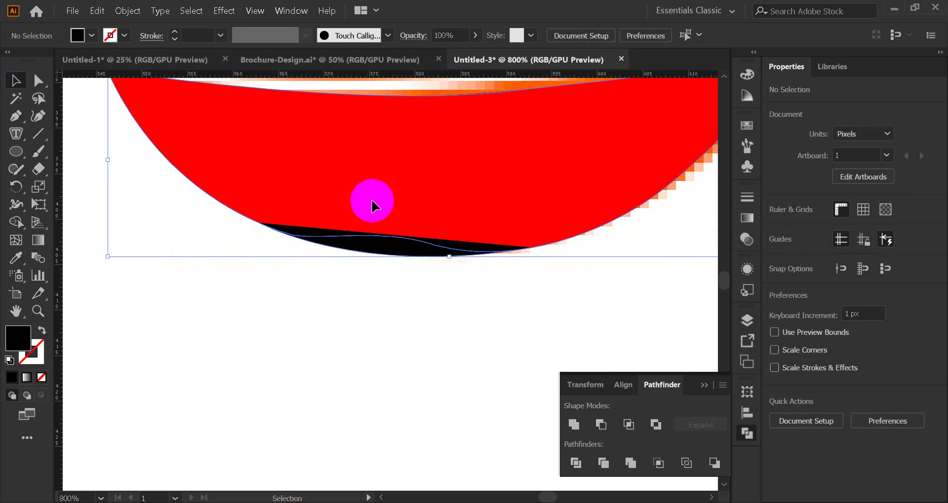
{"action": "left_click", "coordinate": [576, 428]}
{"action": "left_click", "coordinate": [570, 283]}
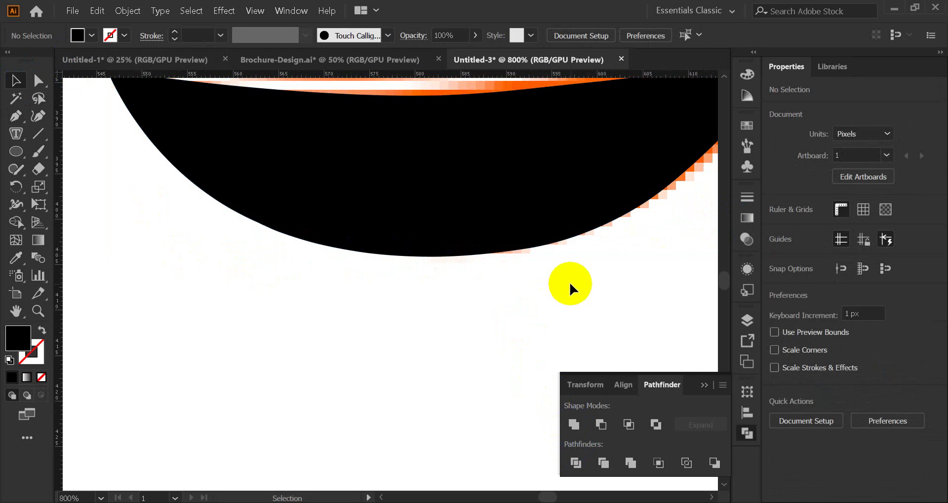
Draw a black curved Pen tool shape from the bottom band's right tip along its lower-right edge, following the reference outline
{"action": "scroll", "coordinate": [600, 276], "scroll_direction": "down", "scroll_amount": 2}
{"action": "left_click_drag", "start_coordinate": [598, 276], "coordinate": [365, 309]}
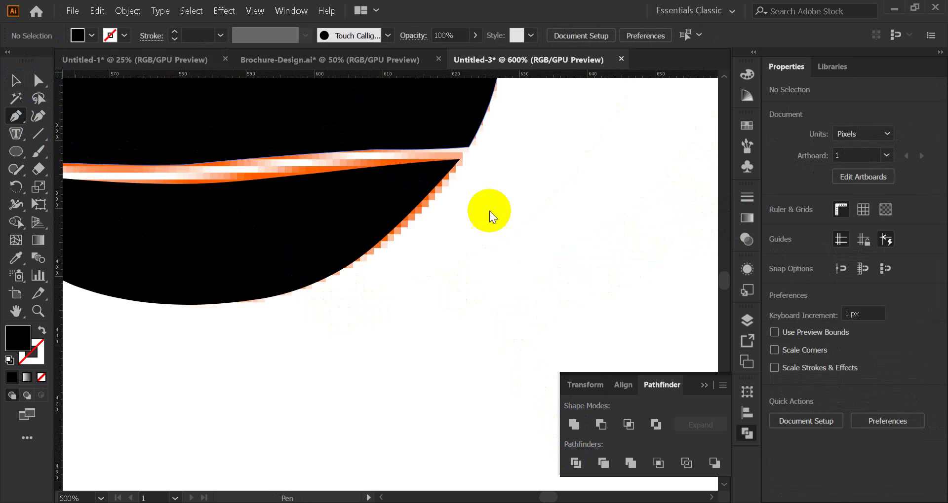
{"action": "scroll", "coordinate": [490, 212], "scroll_direction": "up", "scroll_amount": 1}
{"action": "left_click", "coordinate": [451, 137]}
{"action": "left_click", "coordinate": [318, 271]}
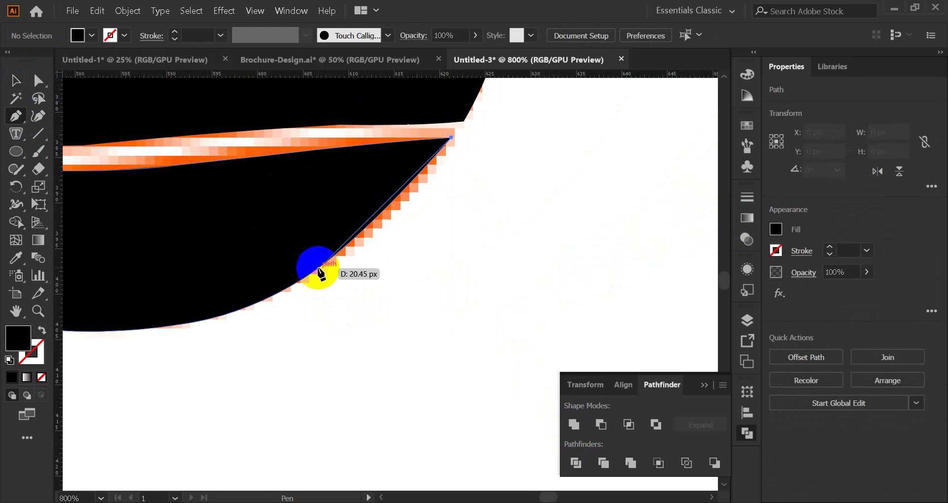
{"action": "scroll", "coordinate": [267, 262], "scroll_direction": "down", "scroll_amount": 1}
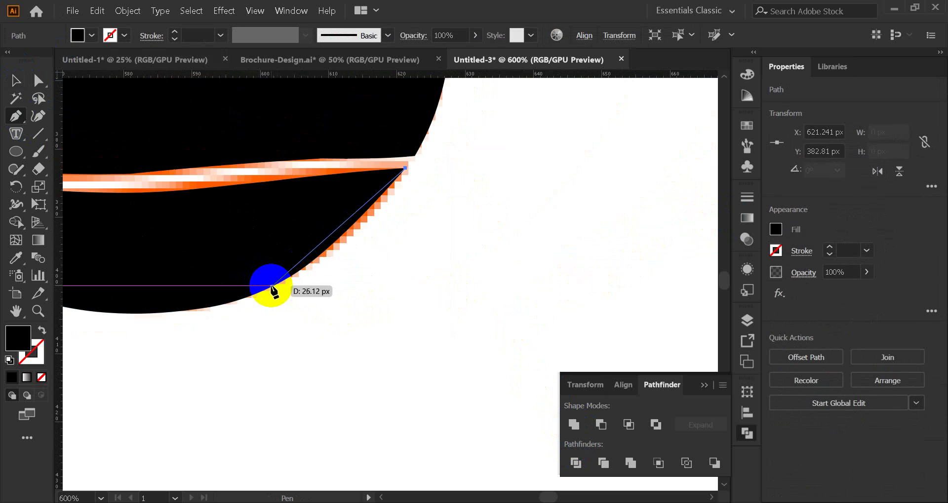
{"action": "left_click_drag", "start_coordinate": [273, 286], "coordinate": [235, 341]}
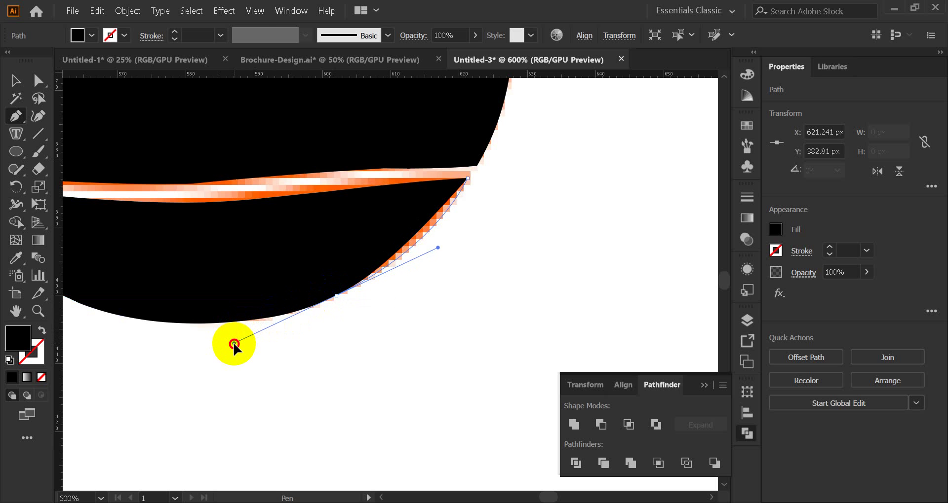
{"action": "left_click", "coordinate": [15, 79]}
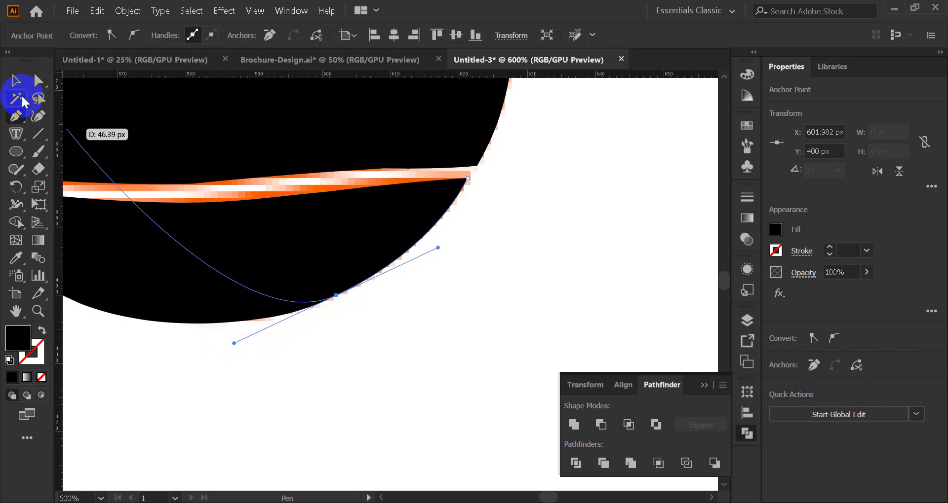
Unite the curved filler shape with the black bottom band using Pathfinder
{"action": "left_click", "coordinate": [286, 355]}
{"action": "left_click", "coordinate": [416, 239]}
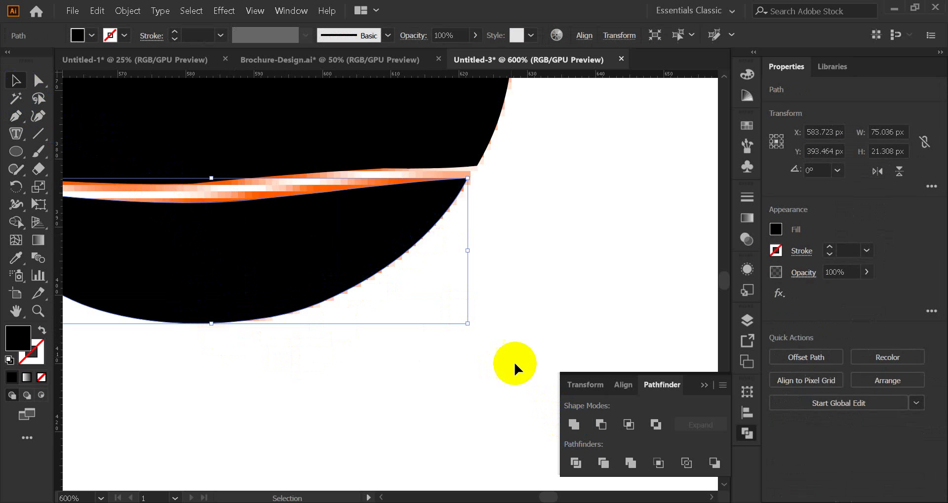
{"action": "left_click", "coordinate": [460, 324]}
Draw another black Pen tool filler with a smooth outer curve over the remaining unevenness along the bottom band's lower-right edge
{"action": "left_click", "coordinate": [16, 118]}
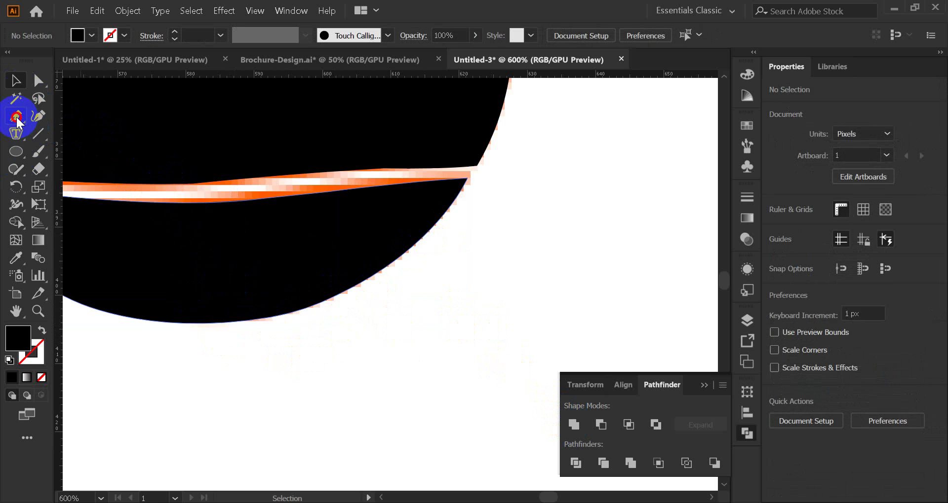
{"action": "left_click", "coordinate": [280, 317]}
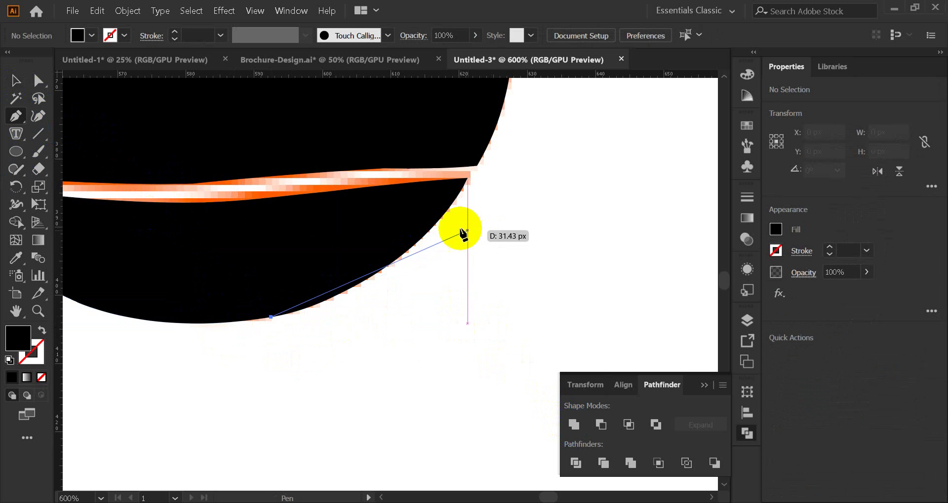
{"action": "left_click_drag", "start_coordinate": [440, 219], "coordinate": [510, 133]}
{"action": "left_click_drag", "start_coordinate": [439, 220], "coordinate": [376, 243]}
{"action": "left_click", "coordinate": [253, 275]}
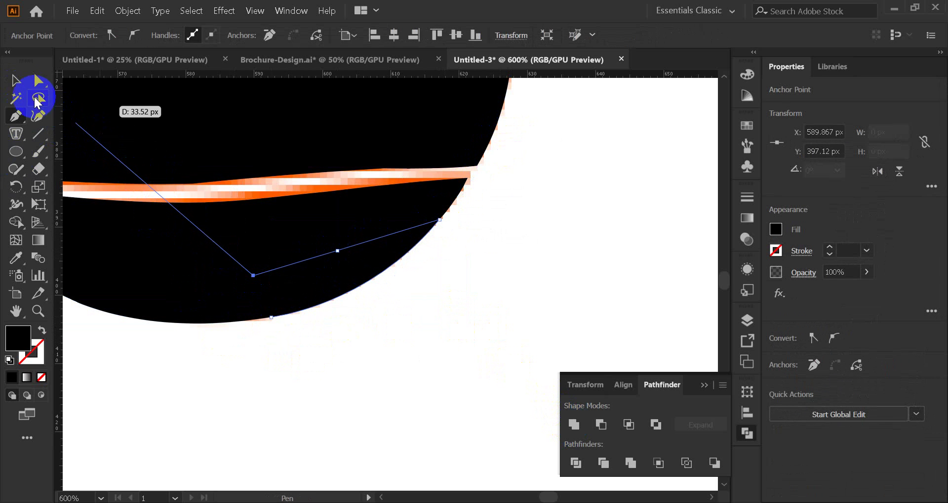
Unite the second lower-right filler shape with the bottom band using Pathfinder
{"action": "left_click", "coordinate": [15, 80]}
{"action": "left_click_drag", "start_coordinate": [281, 355], "coordinate": [385, 242]}
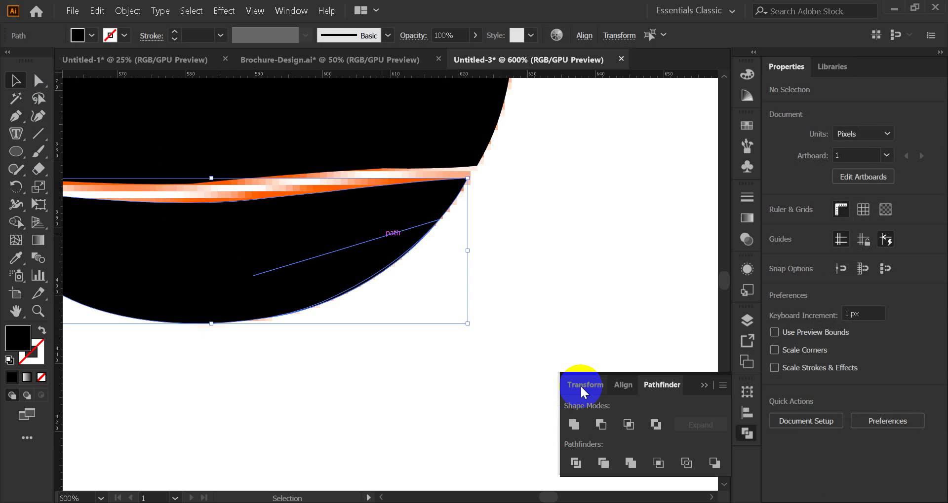
{"action": "left_click", "coordinate": [572, 425]}
{"action": "left_click", "coordinate": [433, 333]}
Check both traced bands against the reference fruit and move the reference image to the right, clear of the black shapes
{"action": "left_click_drag", "start_coordinate": [339, 298], "coordinate": [497, 369]}
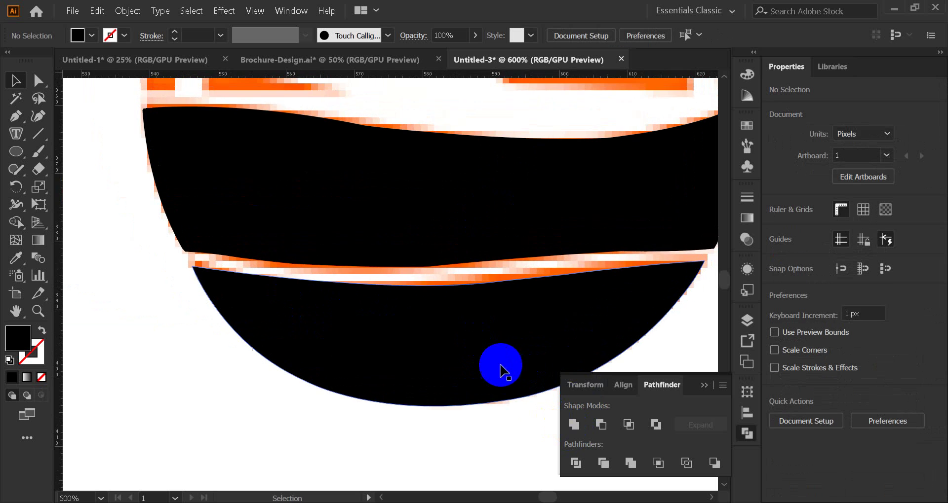
{"action": "scroll", "coordinate": [439, 322], "scroll_direction": "down", "scroll_amount": 3}
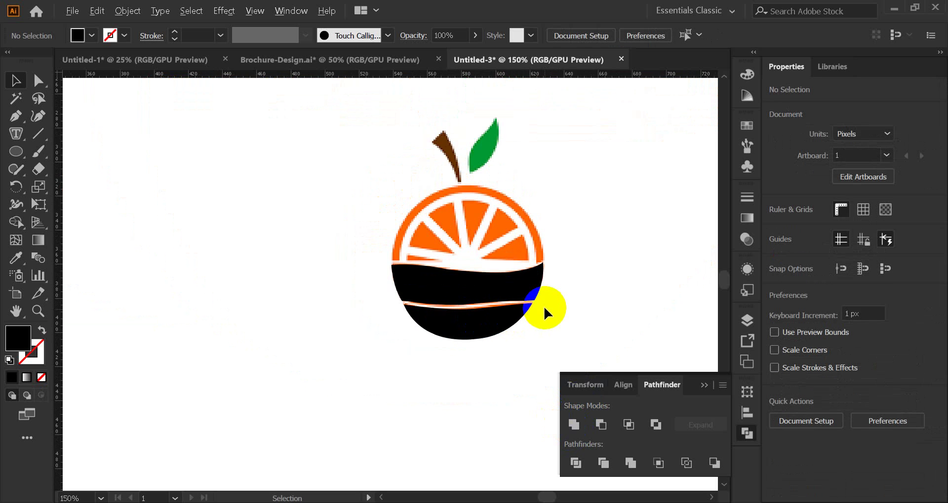
{"action": "scroll", "coordinate": [543, 306], "scroll_direction": "up", "scroll_amount": 3}
{"action": "scroll", "coordinate": [429, 303], "scroll_direction": "down", "scroll_amount": 2}
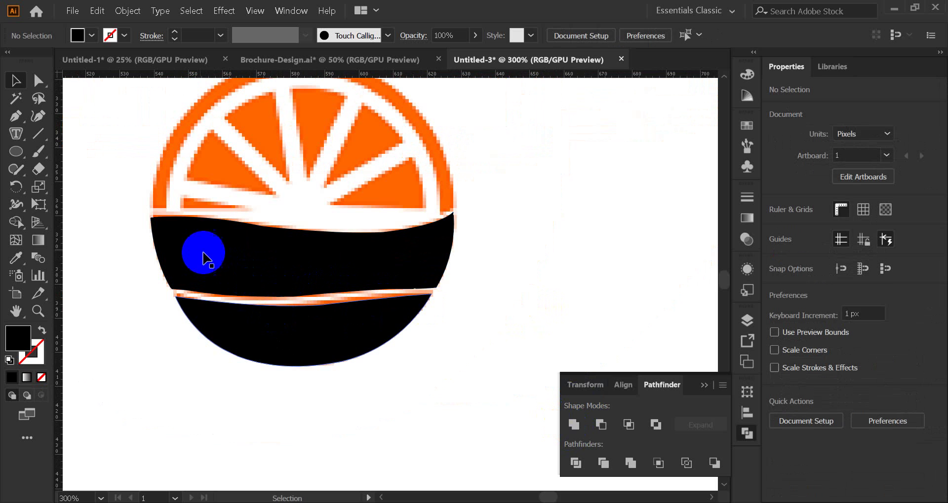
{"action": "left_click", "coordinate": [76, 228]}
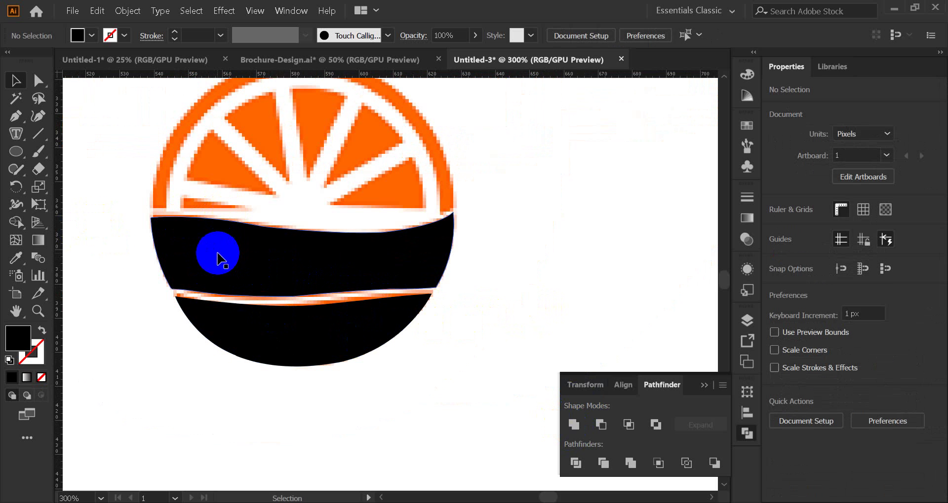
{"action": "scroll", "coordinate": [277, 261], "scroll_direction": "down", "scroll_amount": 3}
{"action": "scroll", "coordinate": [282, 265], "scroll_direction": "up", "scroll_amount": 4}
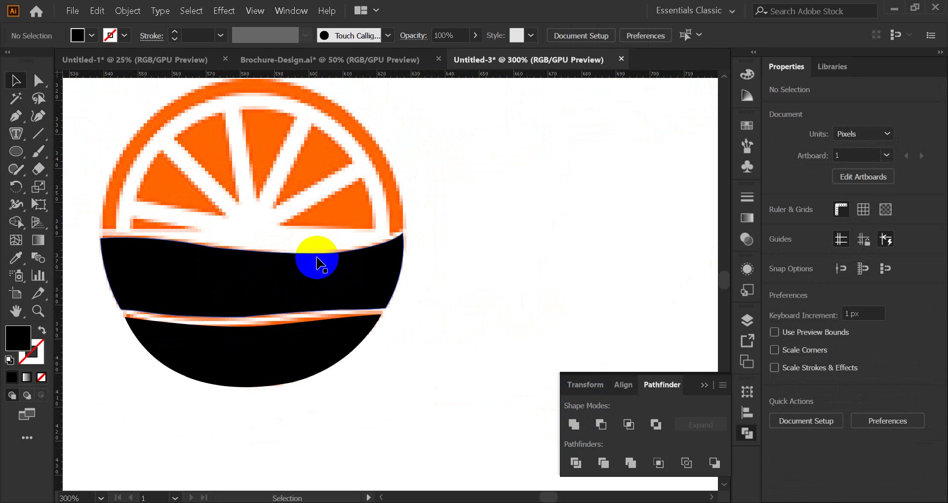
{"action": "left_click_drag", "start_coordinate": [318, 259], "coordinate": [485, 192]}
Fill both black bands with the orange sampled from the reference fruit using the Eyedropper
{"action": "left_click_drag", "start_coordinate": [156, 224], "coordinate": [383, 333]}
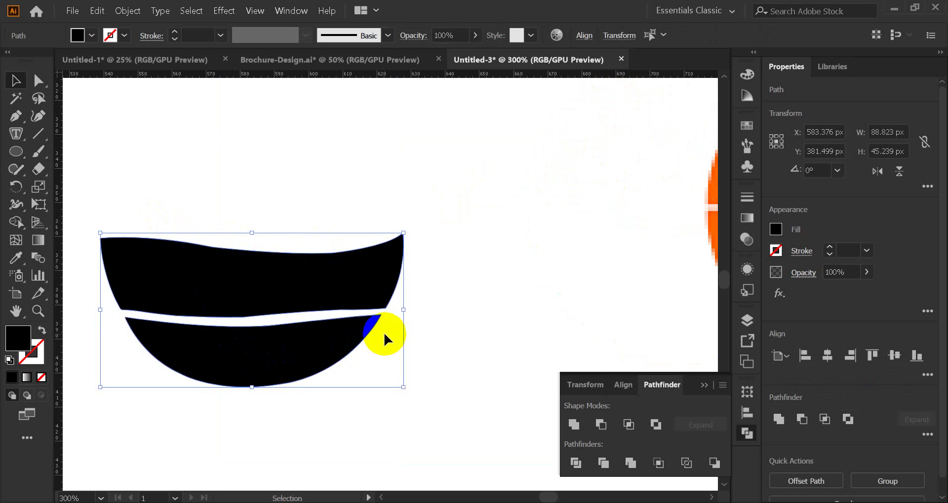
{"action": "scroll", "coordinate": [383, 333], "scroll_direction": "down", "scroll_amount": 2}
{"action": "left_click", "coordinate": [16, 258]}
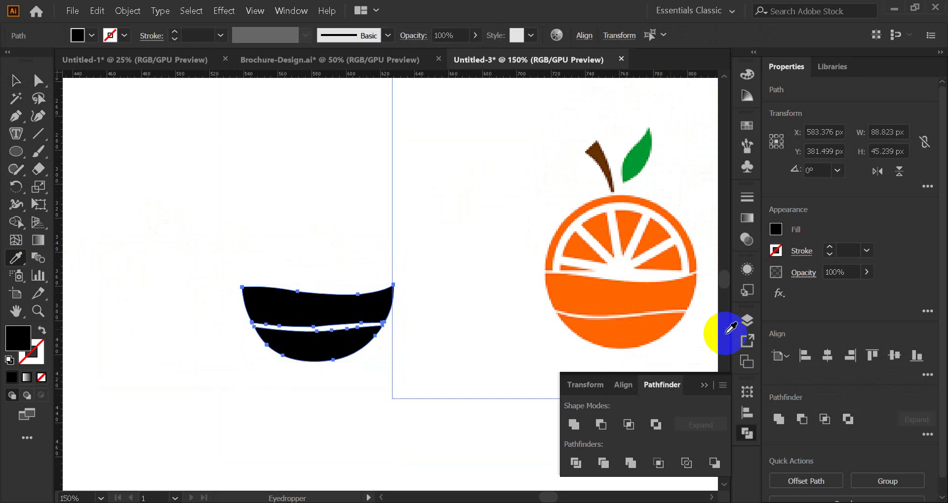
{"action": "left_click", "coordinate": [623, 290]}
{"action": "left_click", "coordinate": [15, 80]}
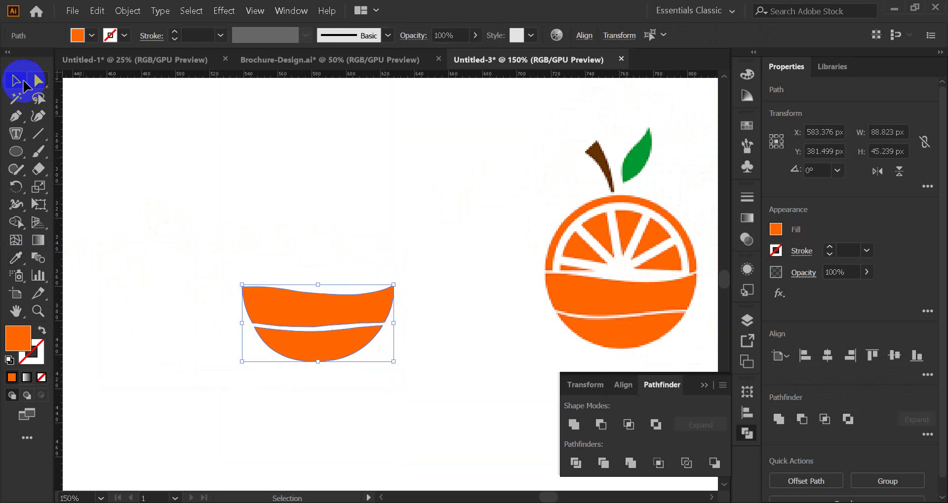
{"action": "left_click", "coordinate": [643, 323]}
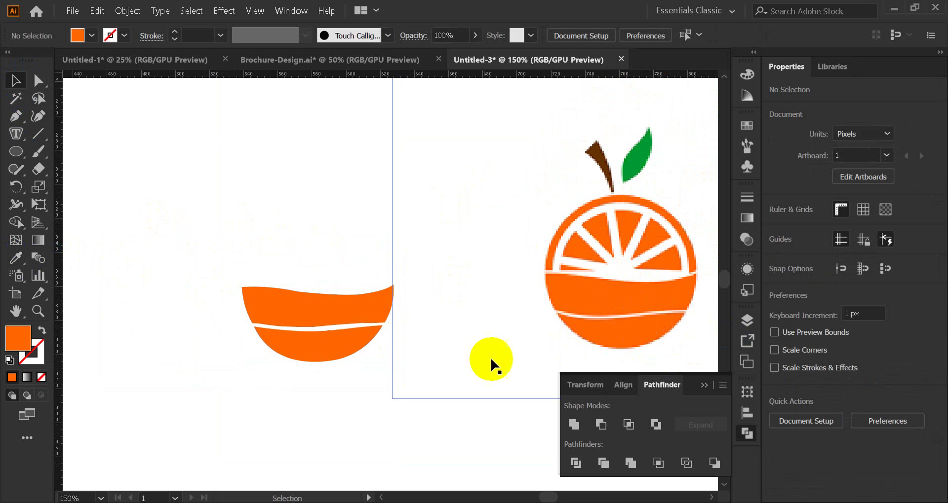
Duplicate the upper orange band straight down by about 3.5 px so that it overlaps the bottom band
{"action": "scroll", "coordinate": [365, 359], "scroll_direction": "up", "scroll_amount": 3}
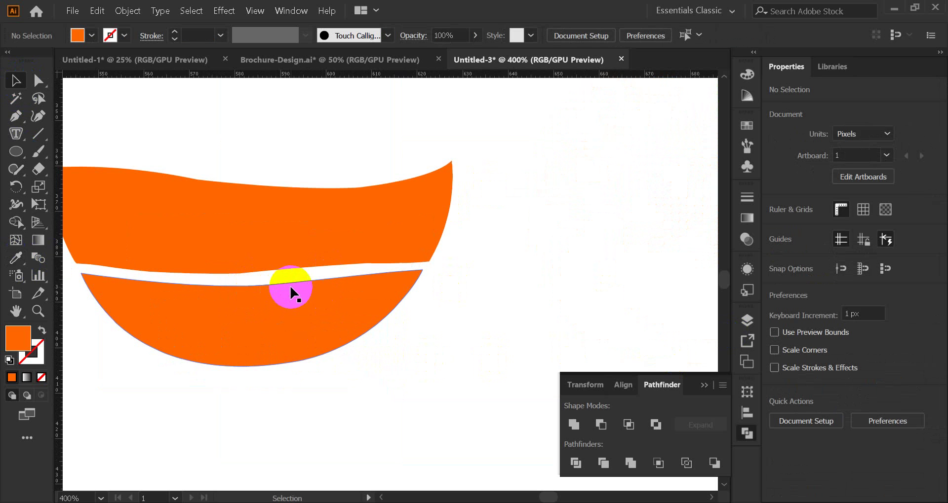
{"action": "left_click_drag", "start_coordinate": [401, 344], "coordinate": [483, 332]}
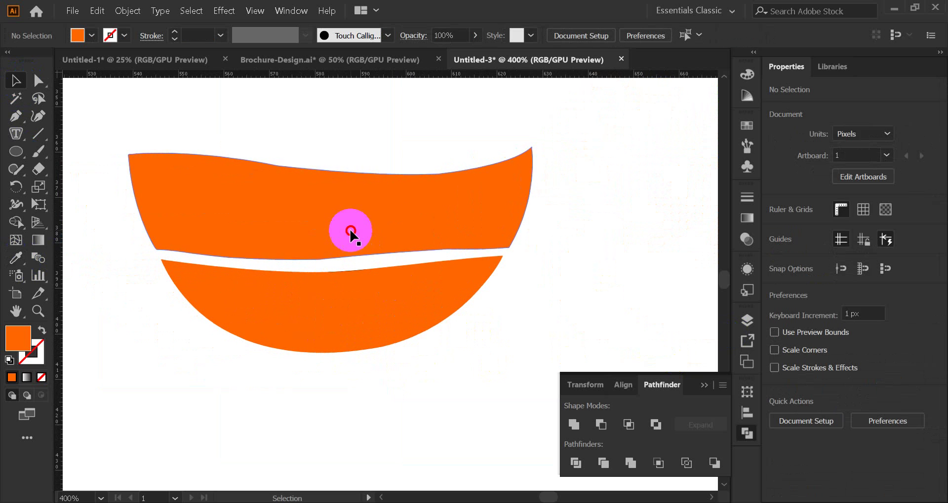
{"action": "left_click_drag", "start_coordinate": [350, 228], "coordinate": [350, 243]}
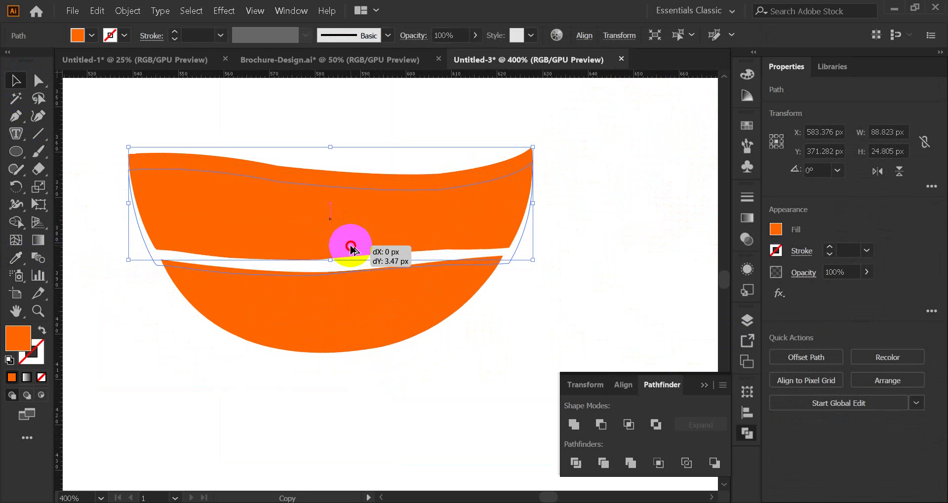
{"action": "left_click_drag", "start_coordinate": [351, 249], "coordinate": [352, 248]}
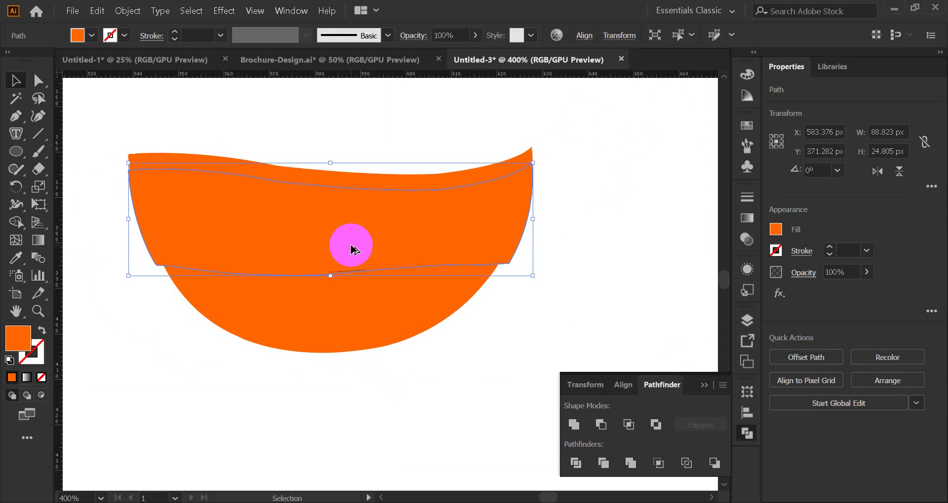
Fill the lowered copy of the upper band with the black swatch
{"action": "left_click", "coordinate": [747, 126]}
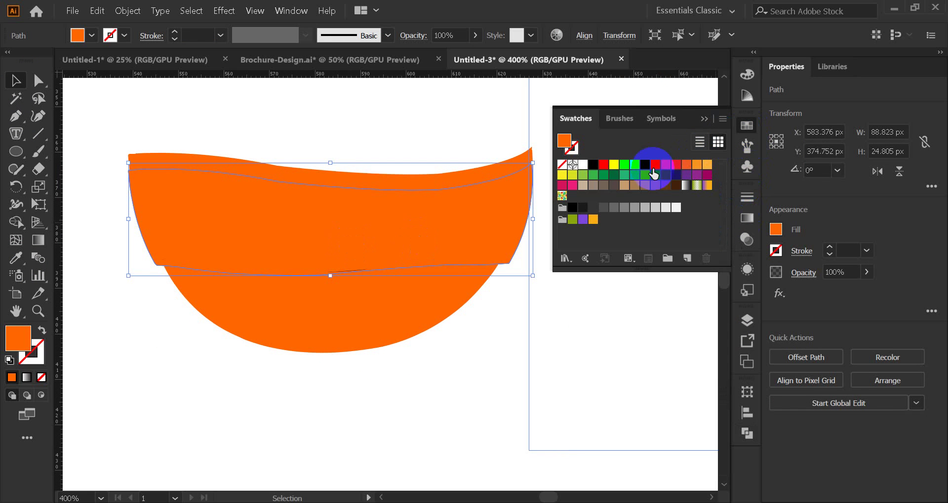
{"action": "left_click", "coordinate": [593, 164]}
{"action": "left_click", "coordinate": [466, 360]}
Divide the black copy and the orange bottom band with Pathfinder, then ungroup the resulting pieces
{"action": "left_click", "coordinate": [360, 326]}
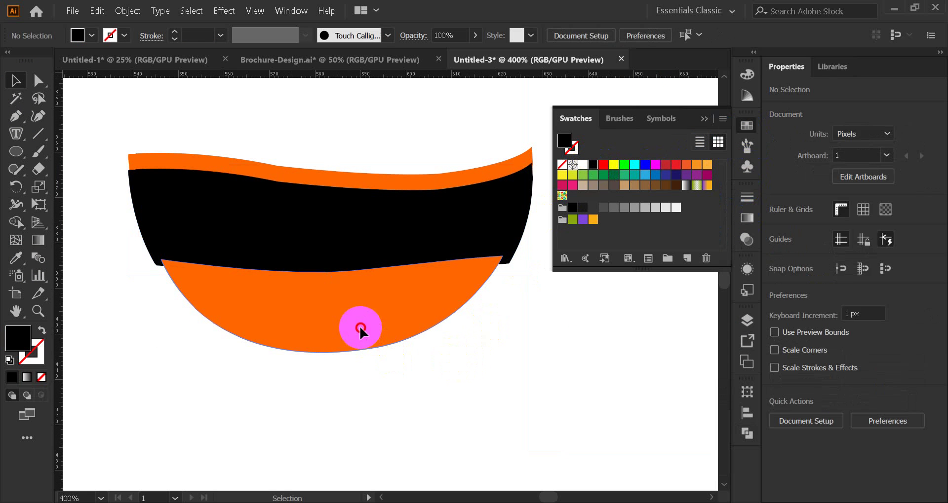
{"action": "left_click", "coordinate": [306, 213], "text": "shift"}
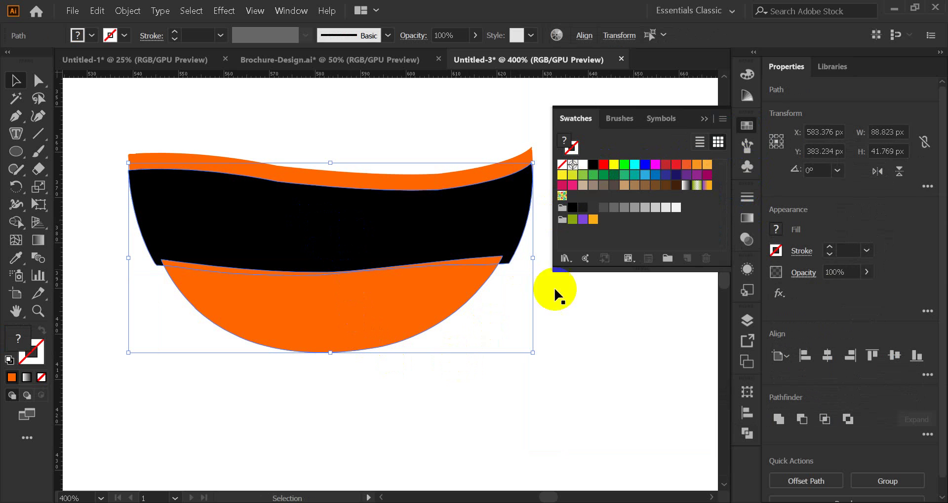
{"action": "left_click", "coordinate": [736, 433]}
{"action": "left_click", "coordinate": [576, 462]}
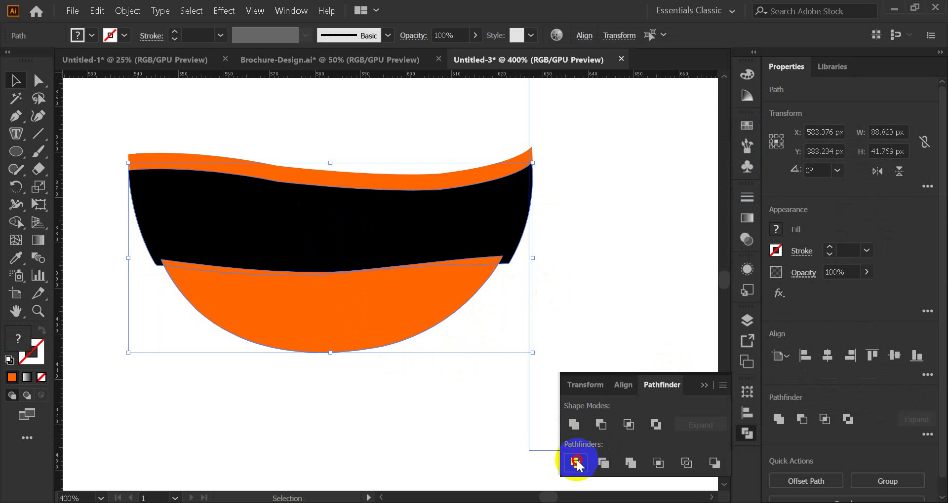
{"action": "right_click", "coordinate": [364, 244]}
{"action": "left_click", "coordinate": [424, 354]}
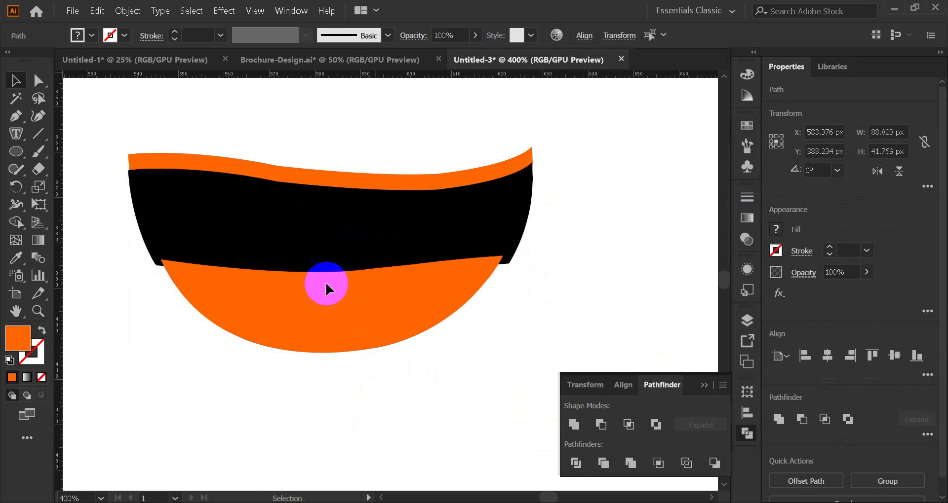
Delete the black copy and the overlapping strip along the bottom band's upper edge, leaving an even gap between the bands
{"action": "left_click", "coordinate": [323, 281]}
{"action": "left_click", "coordinate": [319, 246]}
{"action": "key", "text": "Delete"}
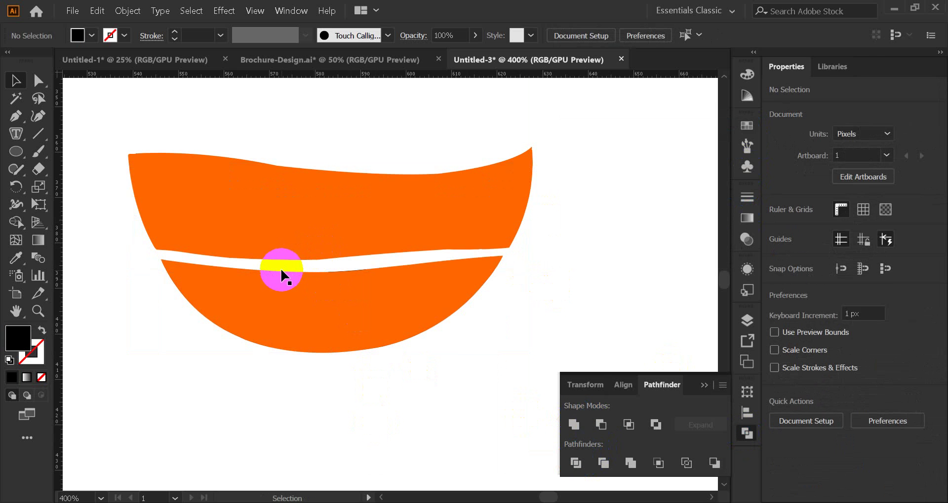
{"action": "left_click", "coordinate": [280, 271]}
{"action": "key", "text": "Down"}
{"action": "key", "text": "Down"}
{"action": "key", "text": "Down"}
{"action": "left_click", "coordinate": [402, 268]}
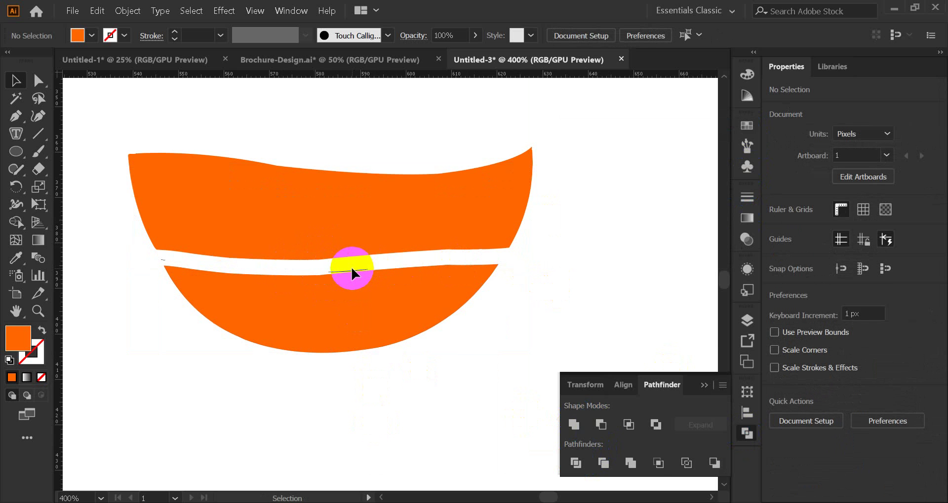
Delete the thin leftover slivers in the middle and at the left end of the gap between the two bands
{"action": "scroll", "coordinate": [351, 266], "scroll_direction": "up", "scroll_amount": 4}
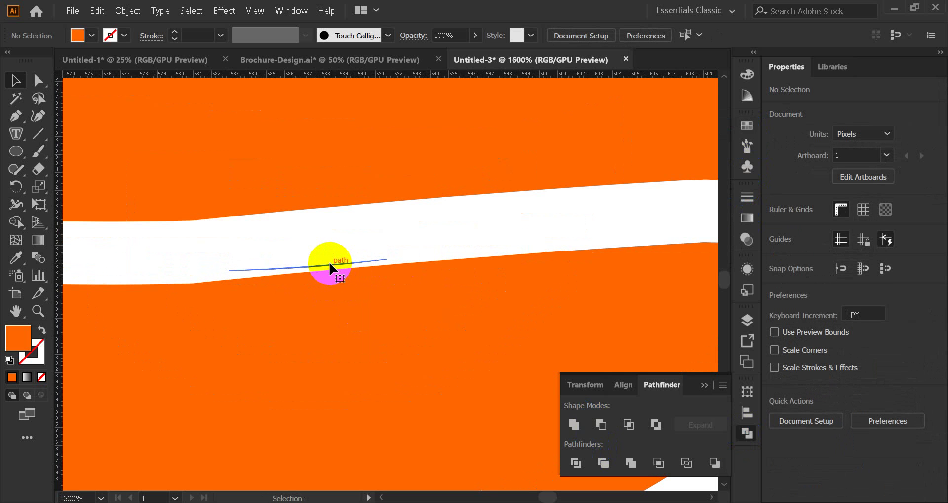
{"action": "left_click", "coordinate": [329, 263]}
{"action": "key", "text": "Delete"}
{"action": "scroll", "coordinate": [333, 261], "scroll_direction": "down", "scroll_amount": 4}
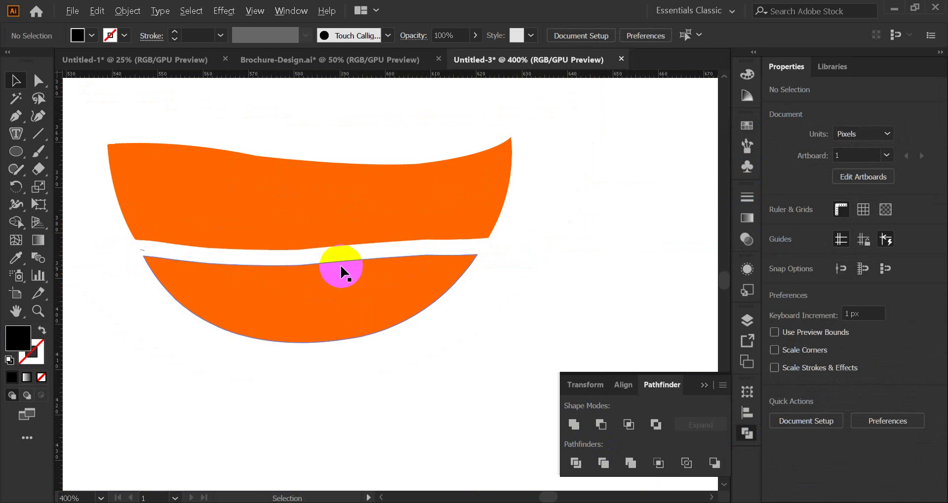
{"action": "left_click", "coordinate": [139, 252]}
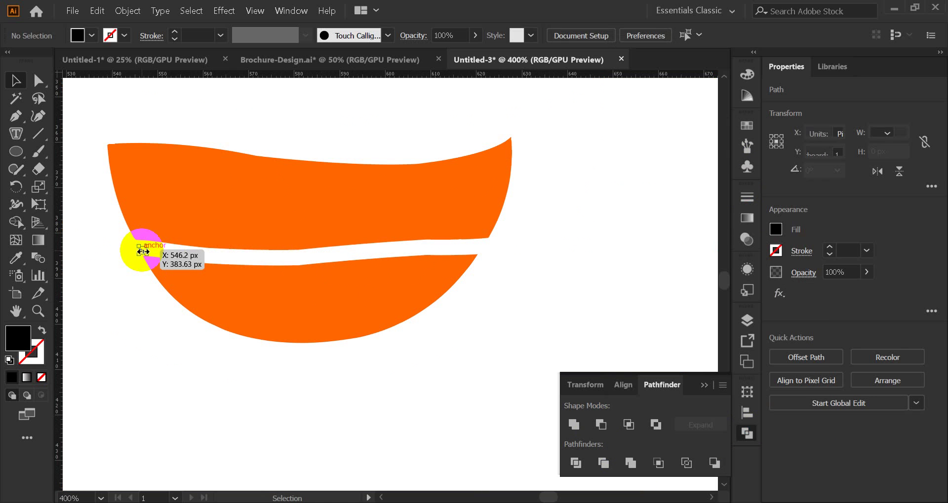
{"action": "key", "text": "Delete"}
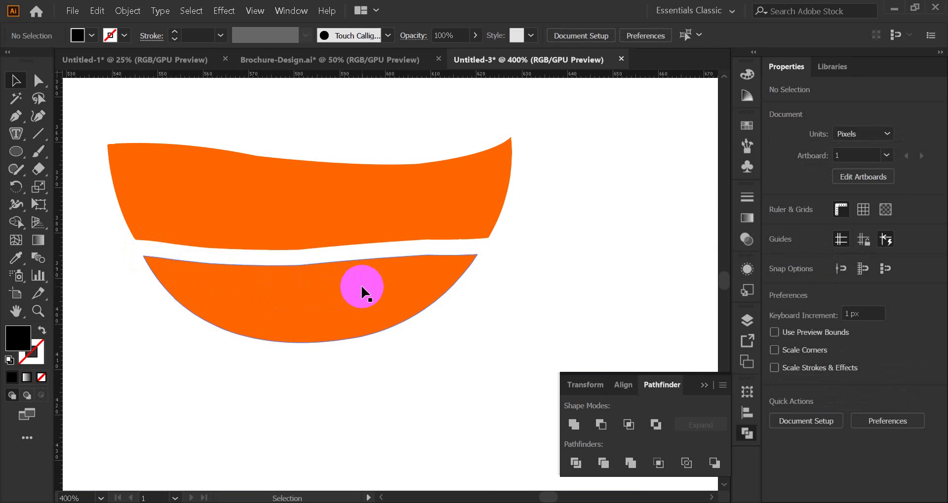
{"action": "scroll", "coordinate": [364, 292], "scroll_direction": "down", "scroll_amount": 1}
{"action": "scroll", "coordinate": [313, 315], "scroll_direction": "down", "scroll_amount": 1}
{"action": "scroll", "coordinate": [306, 313], "scroll_direction": "up", "scroll_amount": 4}
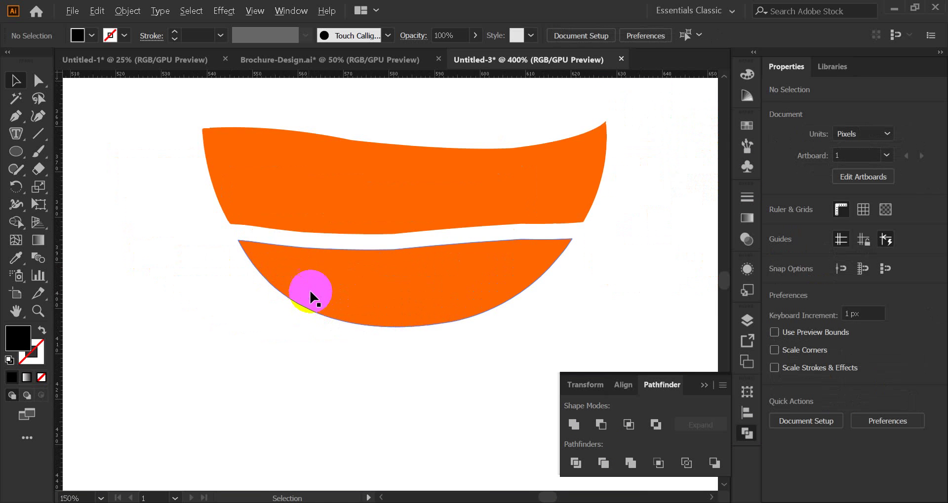
Move the orange bottom band slightly down to widen the gap below the upper band, then deselect it
{"action": "scroll", "coordinate": [372, 279], "scroll_direction": "down", "scroll_amount": 2}
{"action": "left_click_drag", "start_coordinate": [388, 291], "coordinate": [384, 283]}
{"action": "key", "text": "Down"}
{"action": "key", "text": "Down"}
{"action": "key", "text": "Down"}
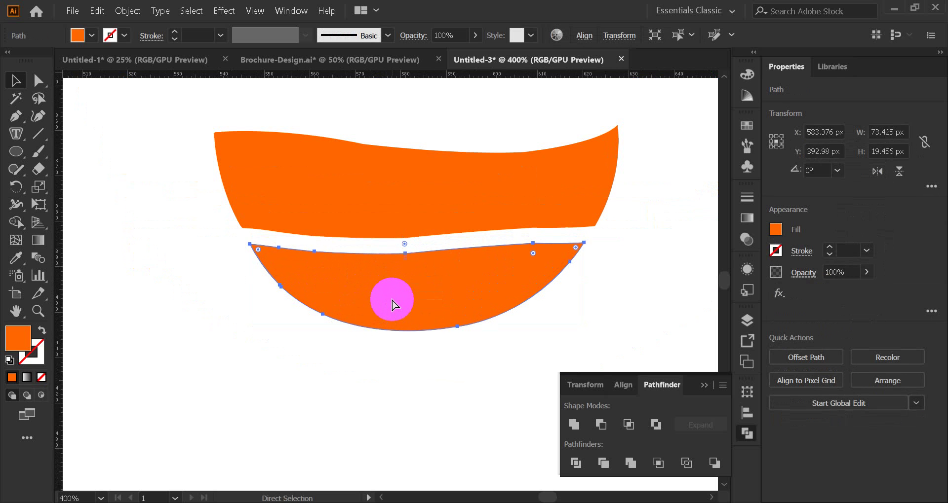
{"action": "left_click", "coordinate": [391, 376]}
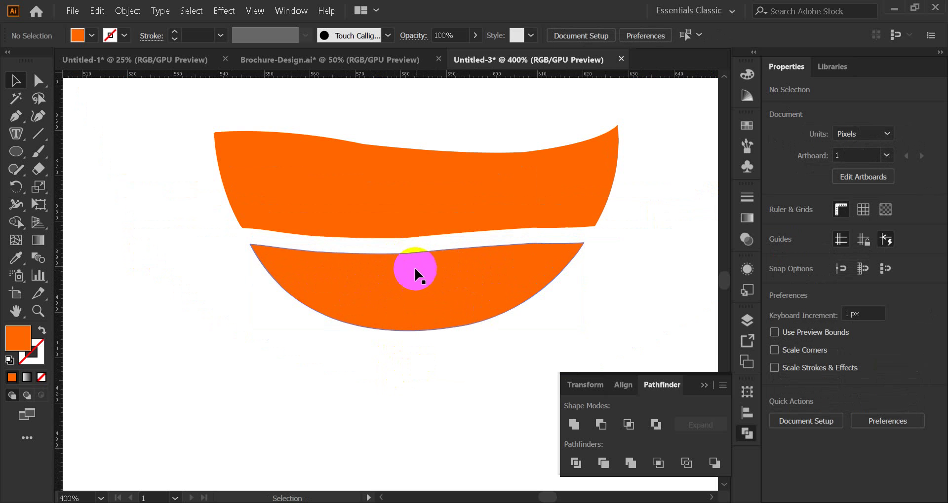
Inspect the gap between the two orange bands along its whole length and compare the bands with the reference logo
{"action": "scroll", "coordinate": [336, 261], "scroll_direction": "up", "scroll_amount": 2}
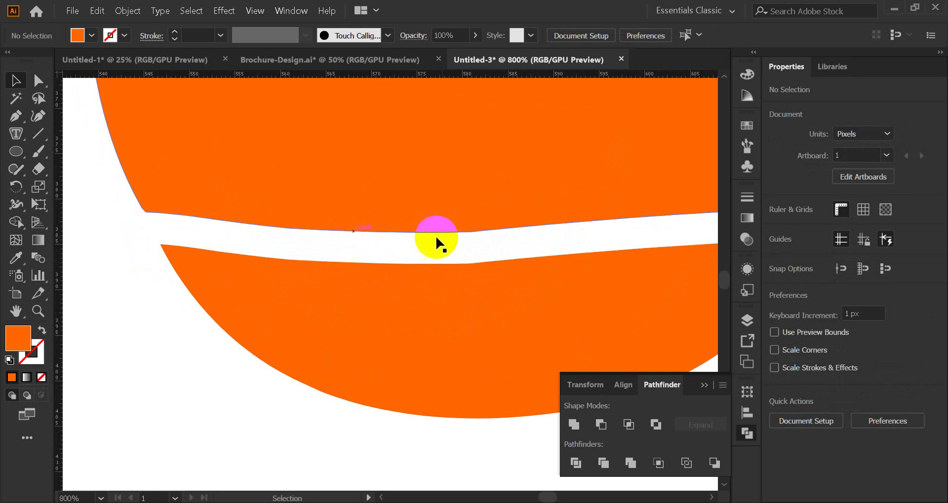
{"action": "left_click_drag", "start_coordinate": [599, 285], "coordinate": [388, 297]}
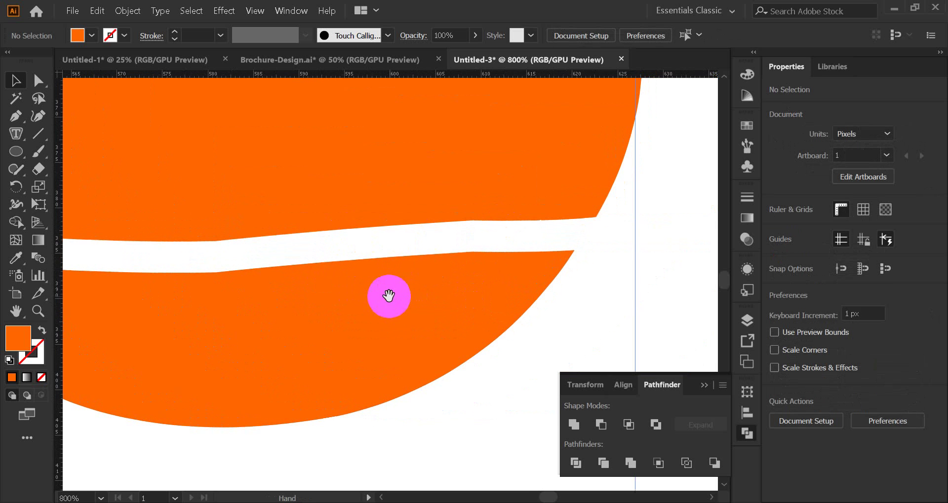
{"action": "scroll", "coordinate": [469, 236], "scroll_direction": "down", "scroll_amount": 5}
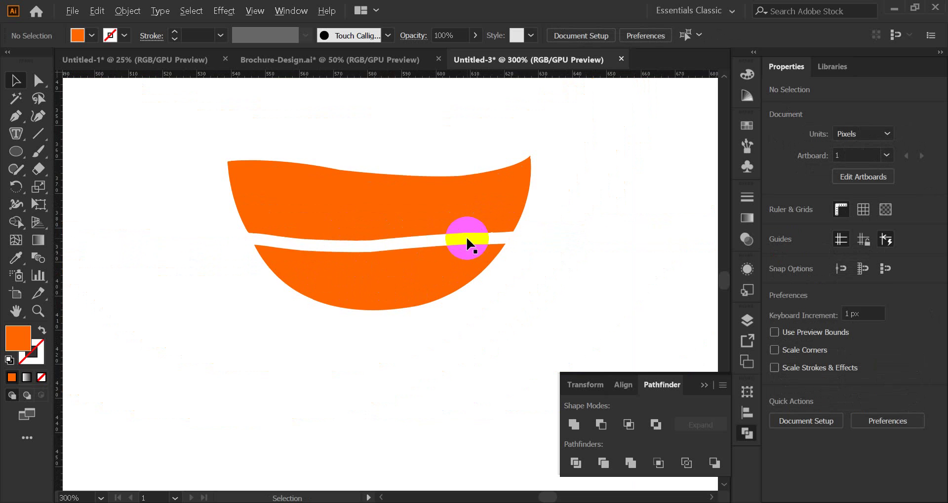
{"action": "scroll", "coordinate": [418, 267], "scroll_direction": "up", "scroll_amount": 2}
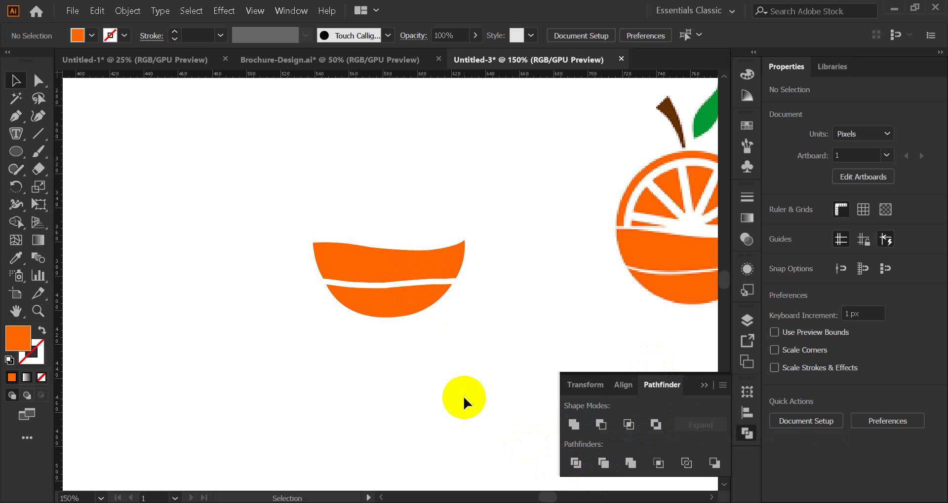
{"action": "left_click", "coordinate": [375, 278]}
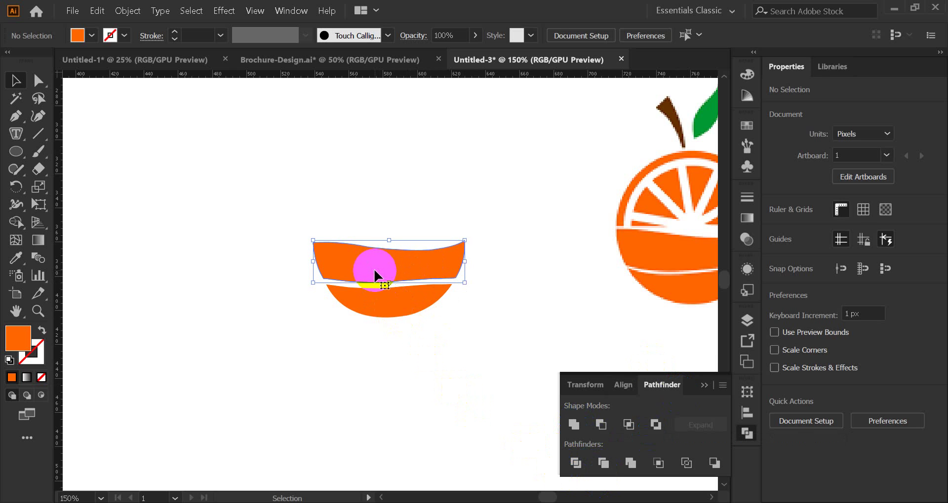
{"action": "scroll", "coordinate": [497, 314], "scroll_direction": "up", "scroll_amount": 2}
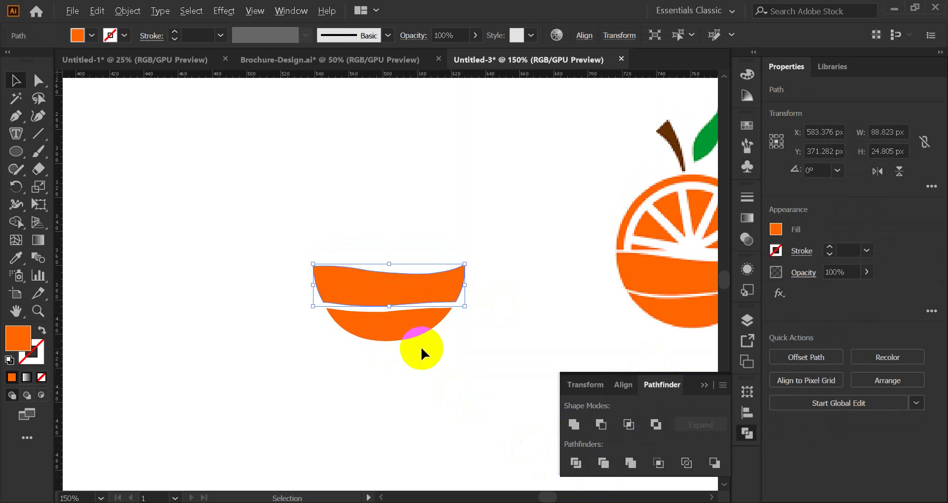
{"action": "scroll", "coordinate": [426, 345], "scroll_direction": "up", "scroll_amount": 3}
{"action": "left_click", "coordinate": [334, 295]}
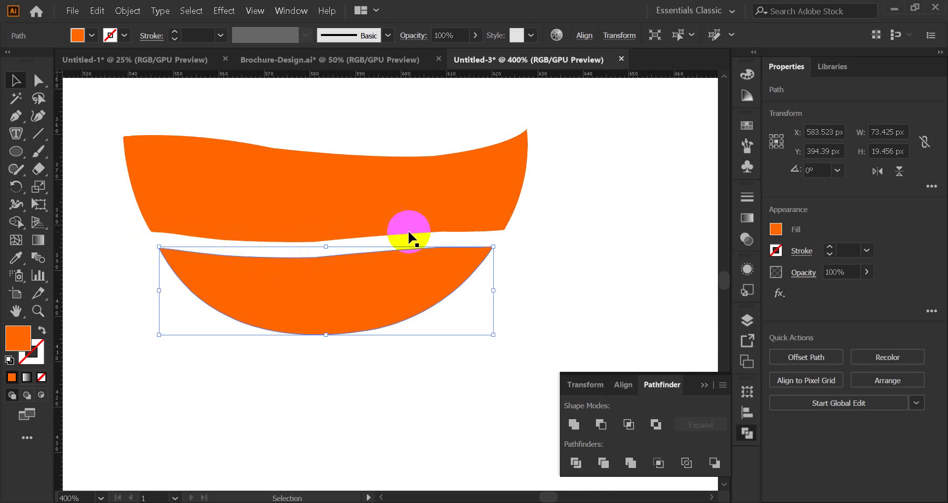
{"action": "left_click", "coordinate": [553, 260]}
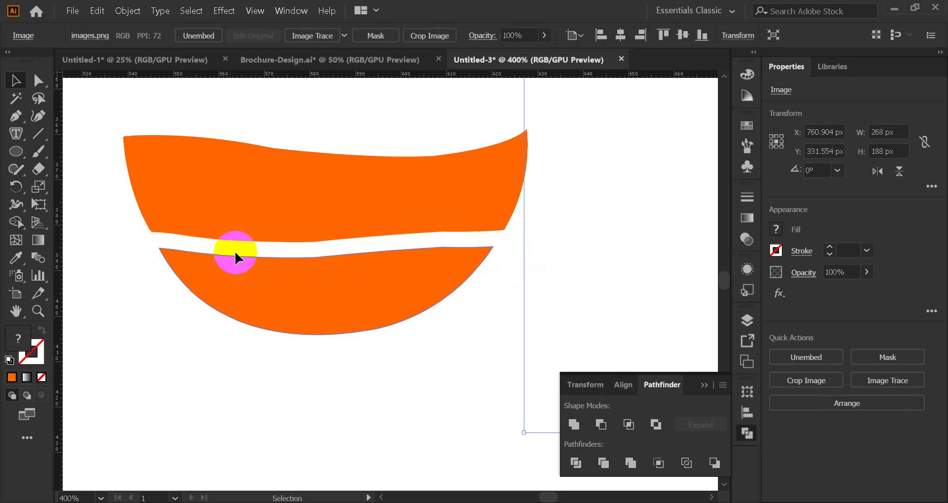
{"action": "left_click_drag", "start_coordinate": [239, 249], "coordinate": [342, 275]}
{"action": "left_click", "coordinate": [198, 260]}
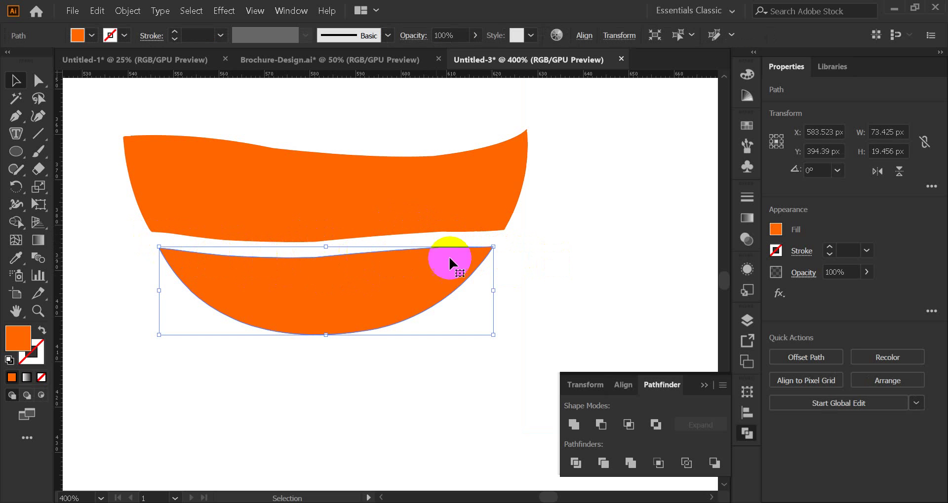
{"action": "left_click", "coordinate": [546, 258]}
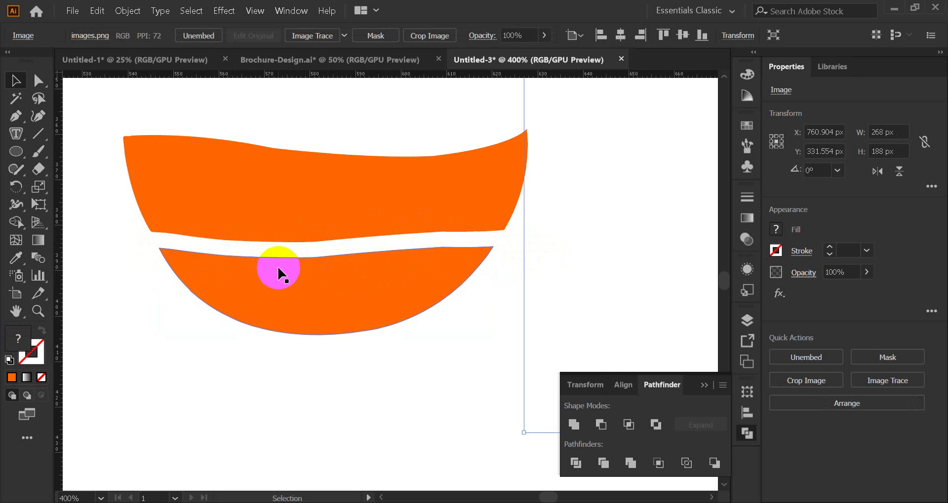
{"action": "left_click_drag", "start_coordinate": [547, 282], "coordinate": [612, 287]}
{"action": "left_click", "coordinate": [496, 306]}
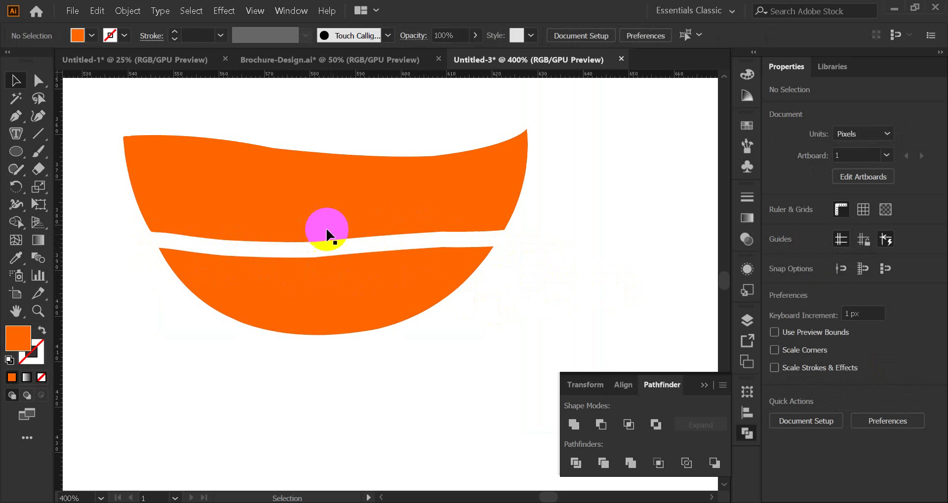
{"action": "left_click", "coordinate": [310, 213]}
{"action": "left_click_drag", "start_coordinate": [310, 211], "coordinate": [294, 383]}
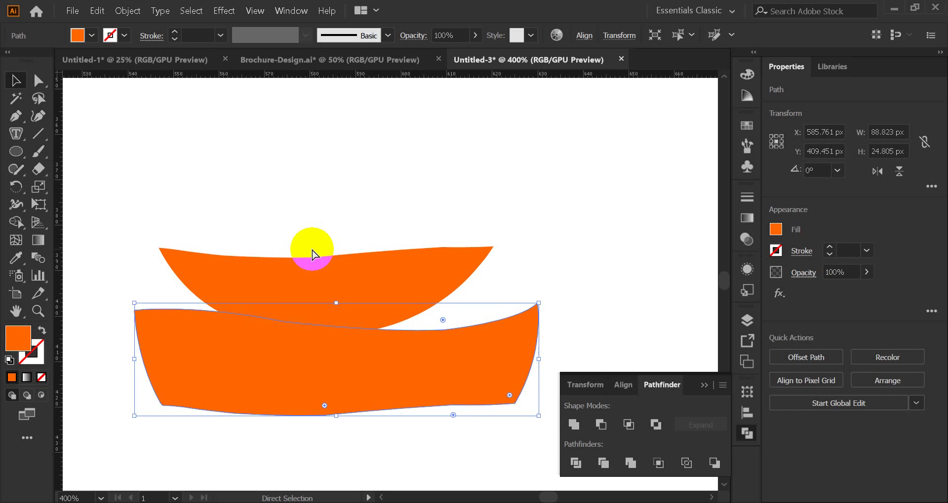
{"action": "key", "text": "ctrl+z"}
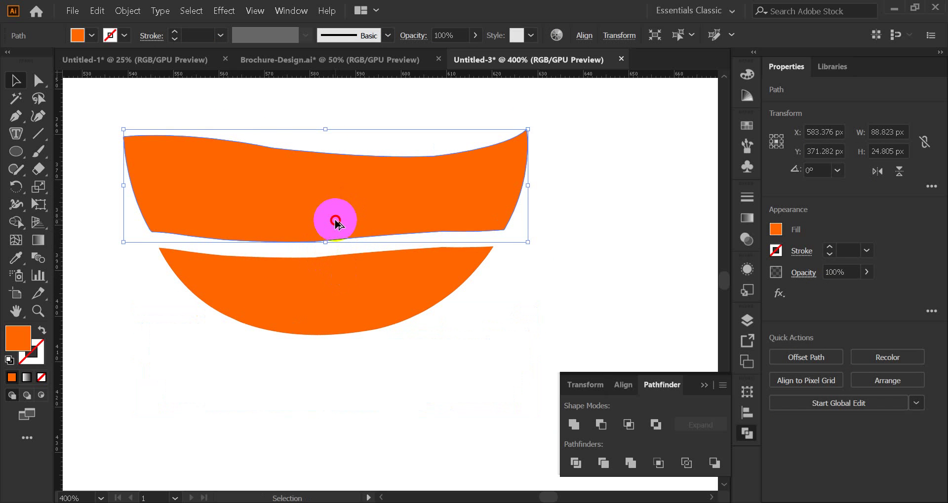
{"action": "left_click_drag", "start_coordinate": [335, 222], "coordinate": [335, 243]}
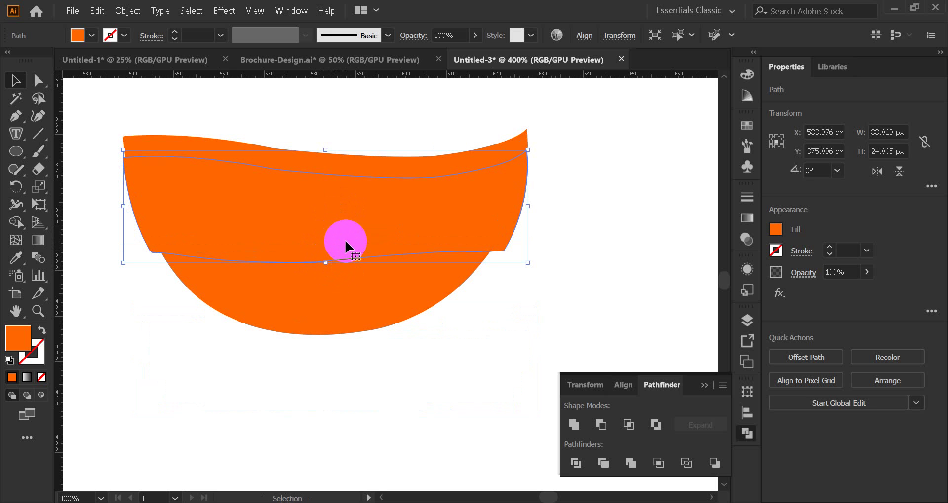
{"action": "key", "text": "ctrl+z"}
{"action": "key", "text": "ctrl+shift+z"}
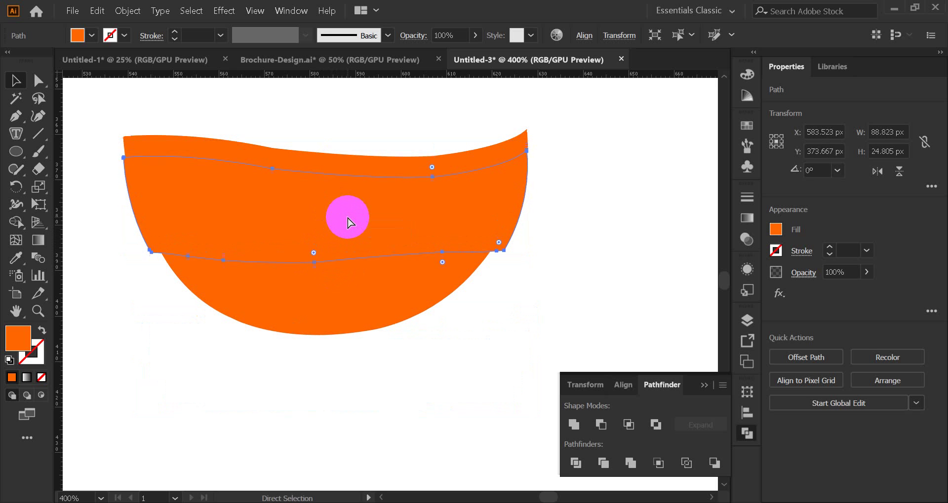
{"action": "key", "text": "ctrl+z"}
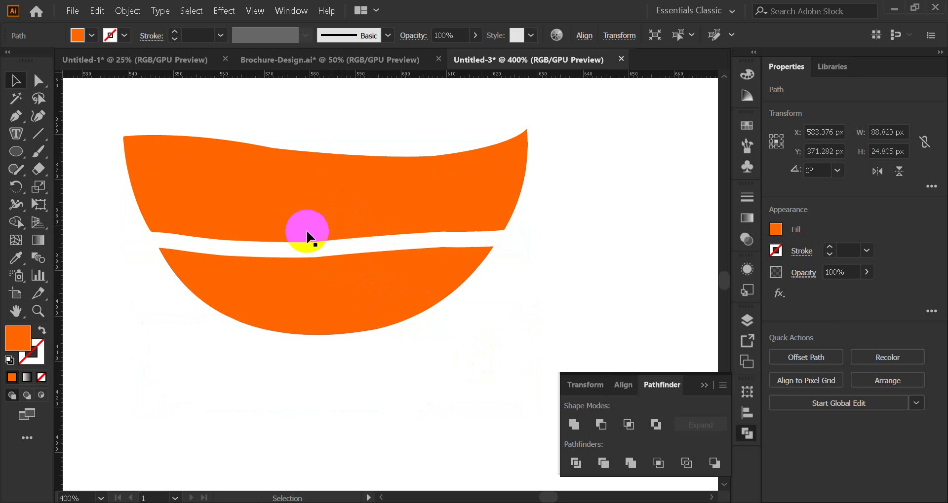
{"action": "left_click", "coordinate": [306, 242]}
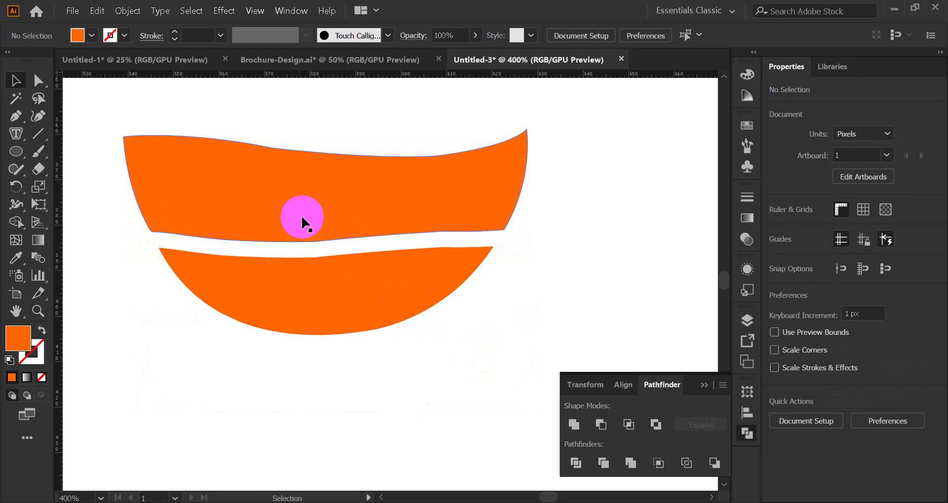
Draw an open zigzag path with the Pen tool across the upper band's lower edge, extending past both ends
{"action": "left_click", "coordinate": [140, 234]}
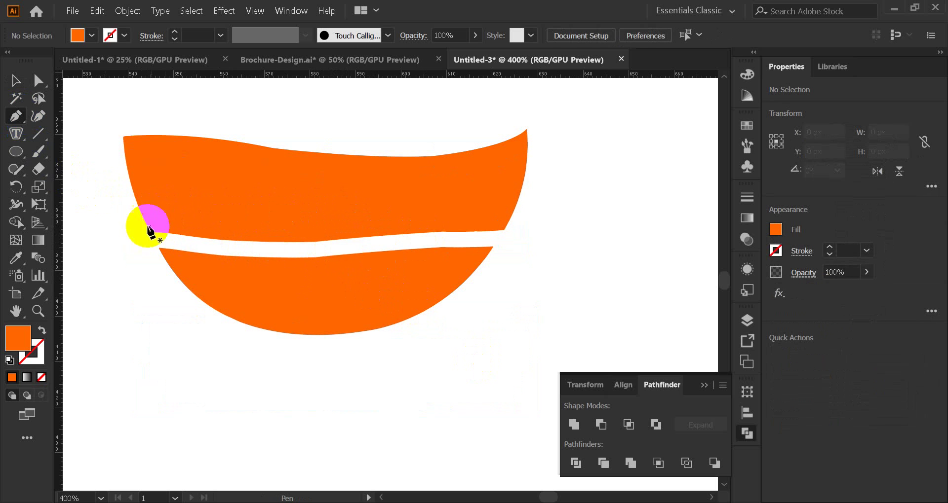
{"action": "left_click_drag", "start_coordinate": [199, 221], "coordinate": [236, 249]}
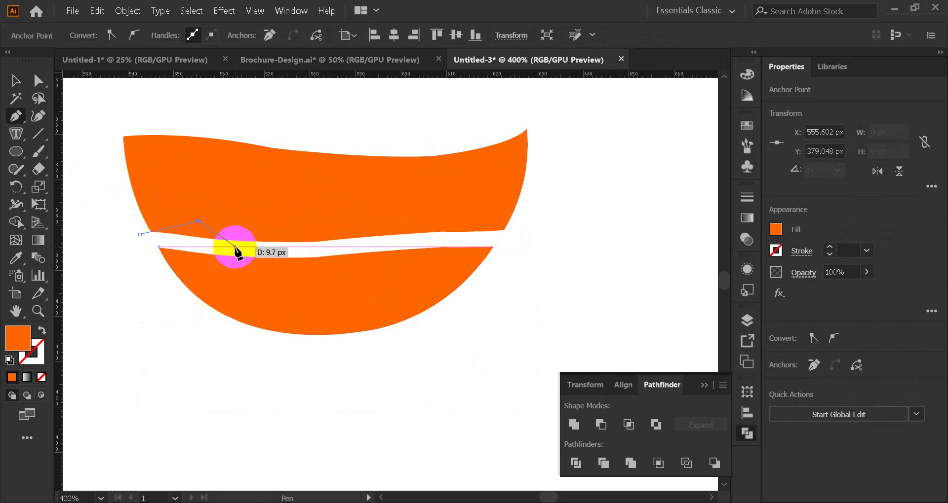
{"action": "left_click", "coordinate": [263, 246]}
{"action": "left_click", "coordinate": [318, 231]}
{"action": "left_click", "coordinate": [393, 242]}
{"action": "left_click", "coordinate": [402, 235]}
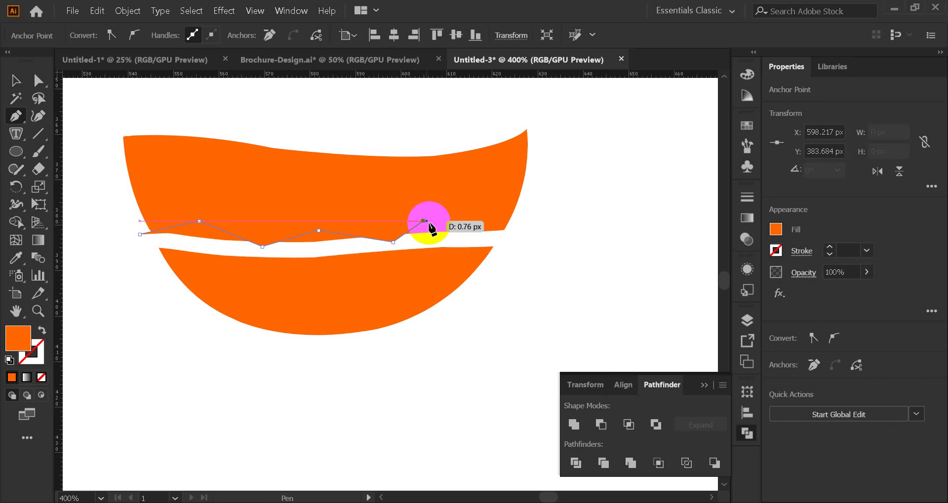
{"action": "left_click", "coordinate": [488, 237]}
{"action": "left_click", "coordinate": [523, 212]}
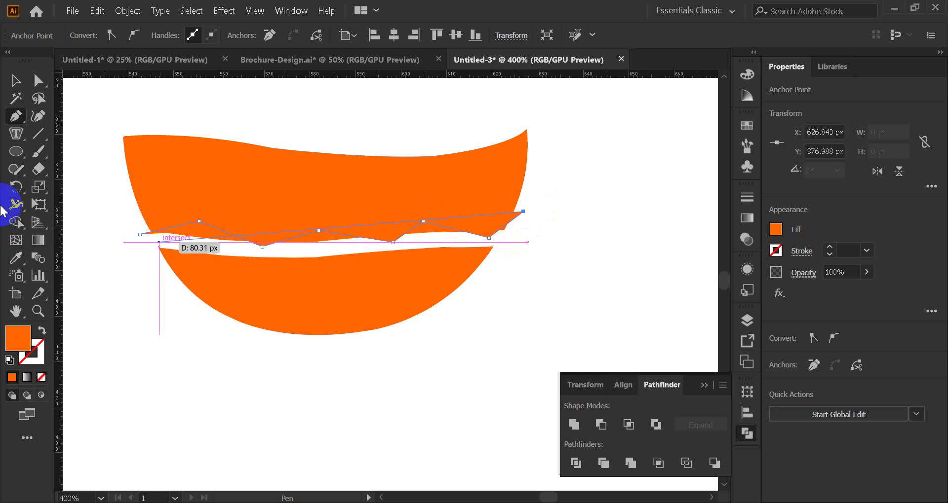
Divide the upper band and the zigzag path with Pathfinder, then ungroup the resulting pieces
{"action": "left_click", "coordinate": [15, 81]}
{"action": "left_click", "coordinate": [111, 227]}
{"action": "left_click_drag", "start_coordinate": [112, 203], "coordinate": [229, 242]}
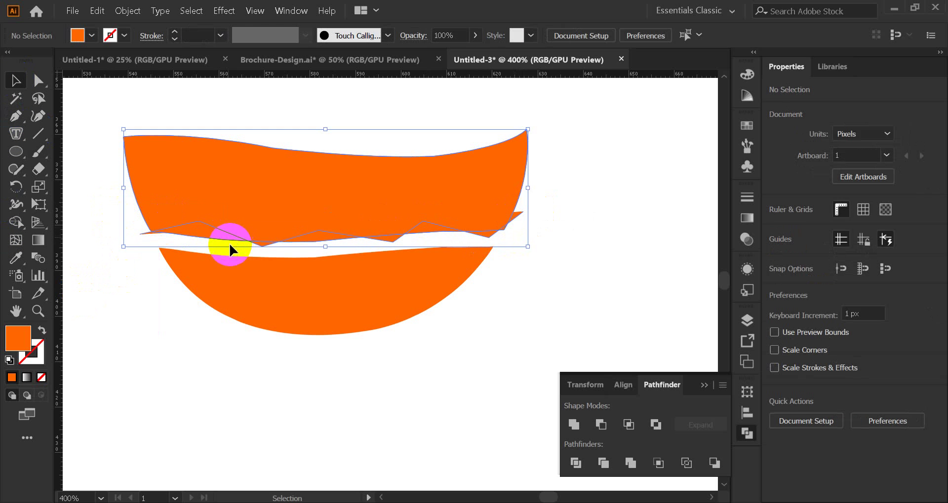
{"action": "left_click", "coordinate": [574, 463]}
{"action": "right_click", "coordinate": [275, 222]}
{"action": "left_click", "coordinate": [347, 340]}
{"action": "left_click", "coordinate": [169, 355]}
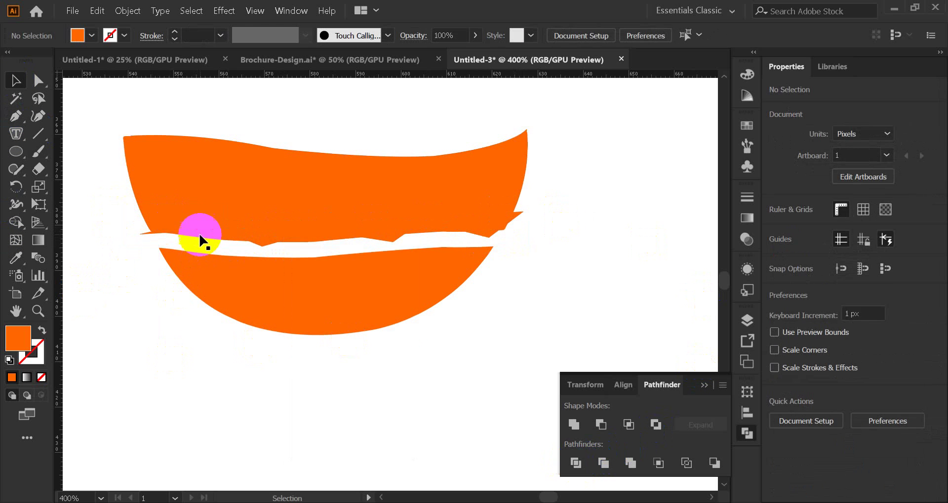
Delete the left and middle pieces of the upper band that lie below the zigzag line
{"action": "left_click_drag", "start_coordinate": [200, 236], "coordinate": [248, 242]}
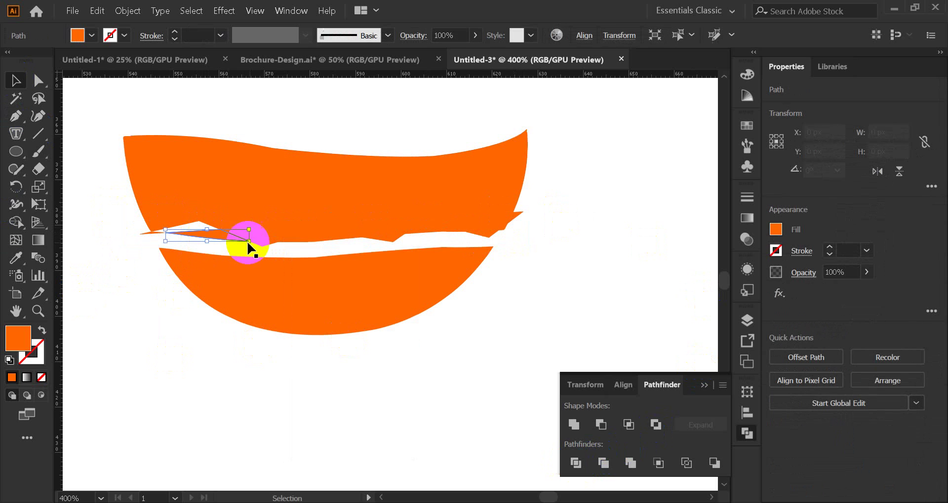
{"action": "key", "text": "Delete"}
{"action": "left_click", "coordinate": [313, 245]}
{"action": "left_click", "coordinate": [308, 249]}
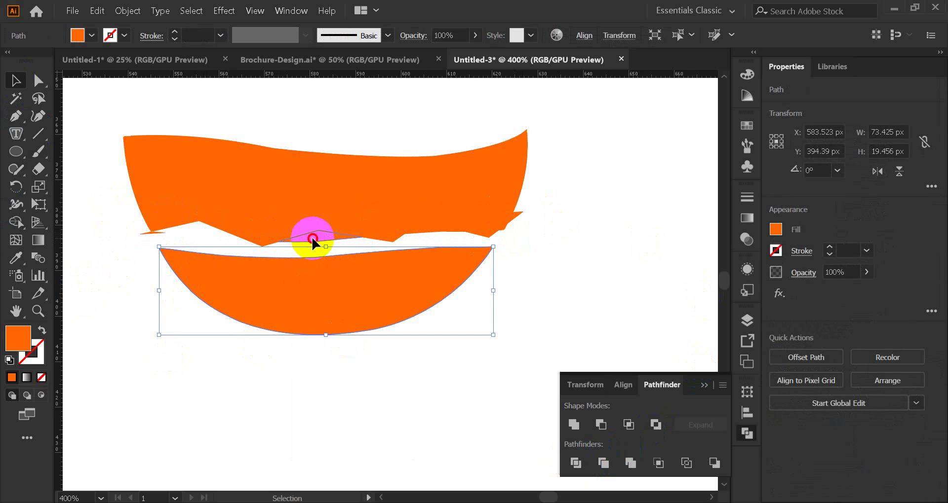
{"action": "left_click", "coordinate": [313, 240]}
{"action": "key", "text": "Delete"}
Delete the remaining cut-off scraps at the right end of the zigzag edge and the thin sliver at its left end
{"action": "left_click", "coordinate": [500, 242]}
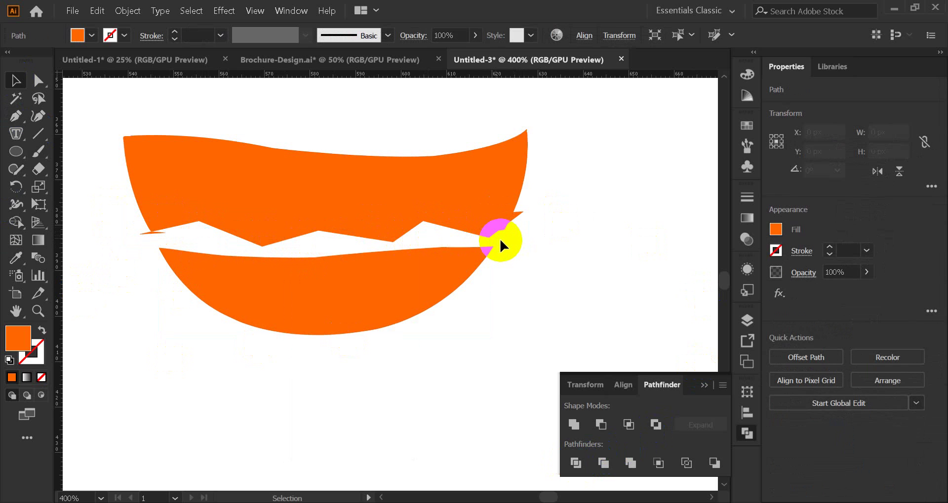
{"action": "left_click", "coordinate": [500, 239]}
{"action": "left_click", "coordinate": [518, 217]}
{"action": "key", "text": "Delete"}
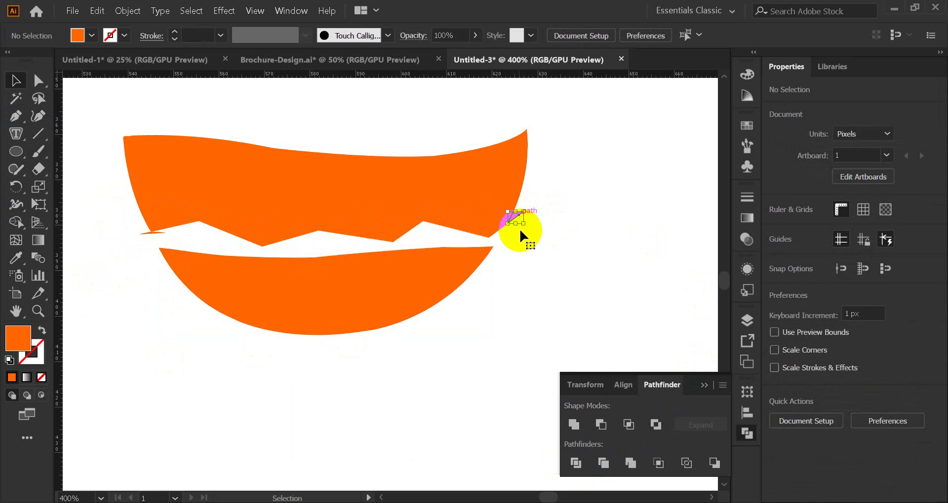
{"action": "left_click", "coordinate": [520, 229]}
{"action": "key", "text": "Delete"}
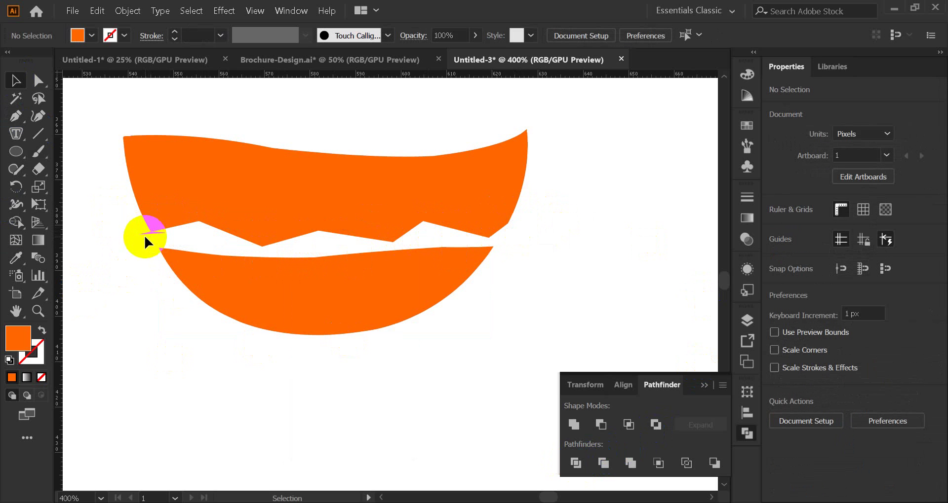
{"action": "left_click", "coordinate": [144, 235]}
{"action": "key", "text": "Delete"}
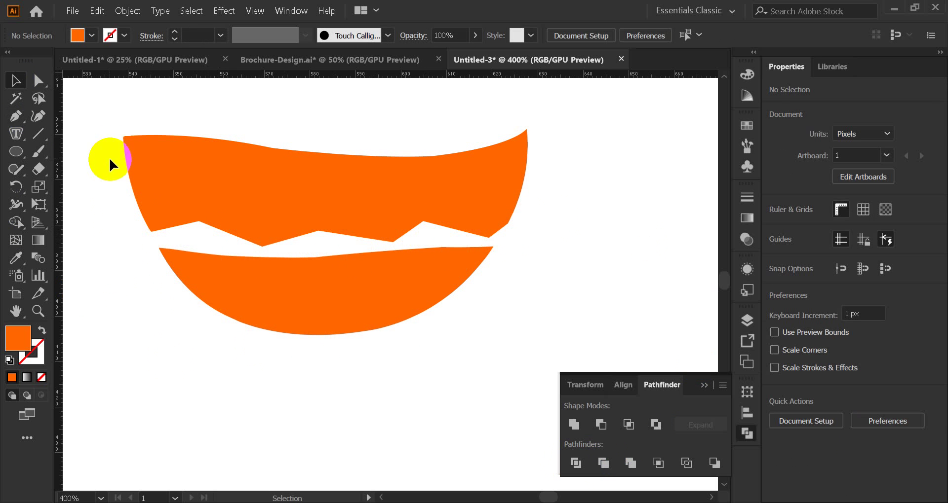
Unite the remaining pieces of the upper band into one shape with Pathfinder, then check its outline and deselect it
{"action": "left_click_drag", "start_coordinate": [544, 232], "coordinate": [548, 237]}
{"action": "left_click", "coordinate": [573, 424]}
{"action": "left_click", "coordinate": [563, 334]}
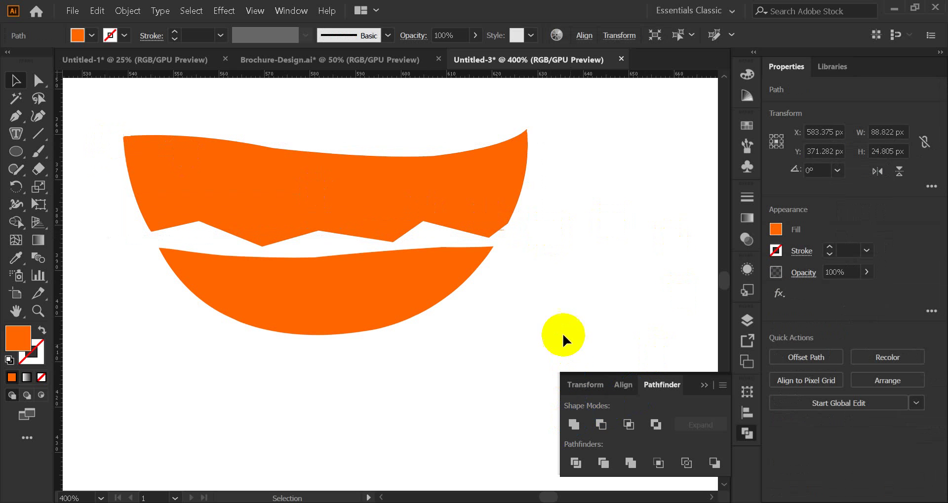
{"action": "left_click", "coordinate": [507, 229]}
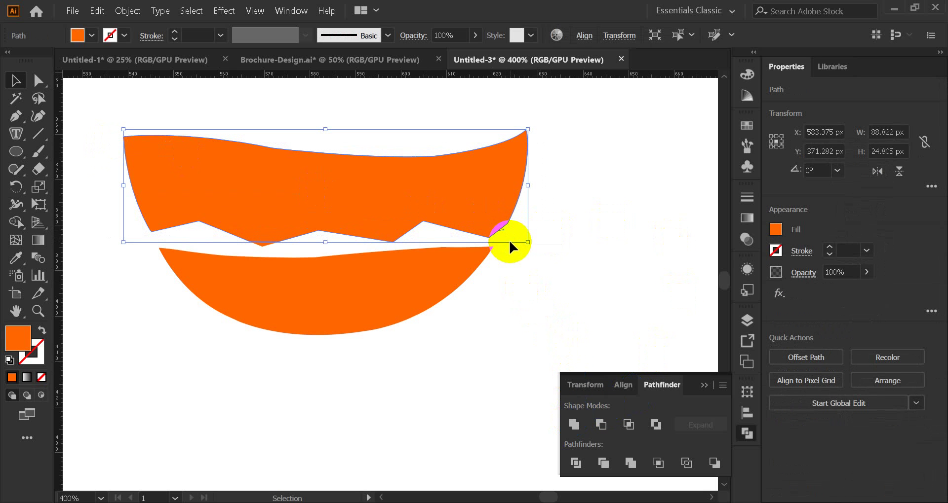
{"action": "left_click", "coordinate": [504, 279]}
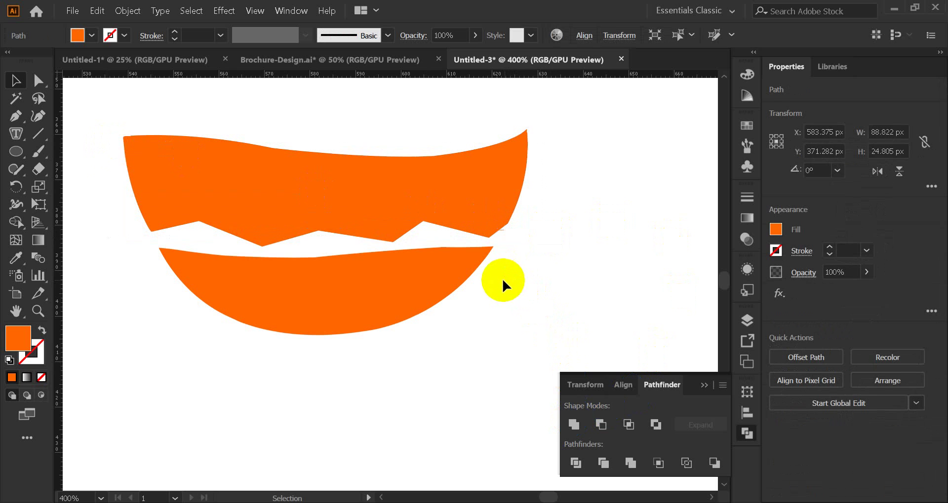
{"action": "left_click", "coordinate": [262, 229]}
{"action": "left_click", "coordinate": [283, 340]}
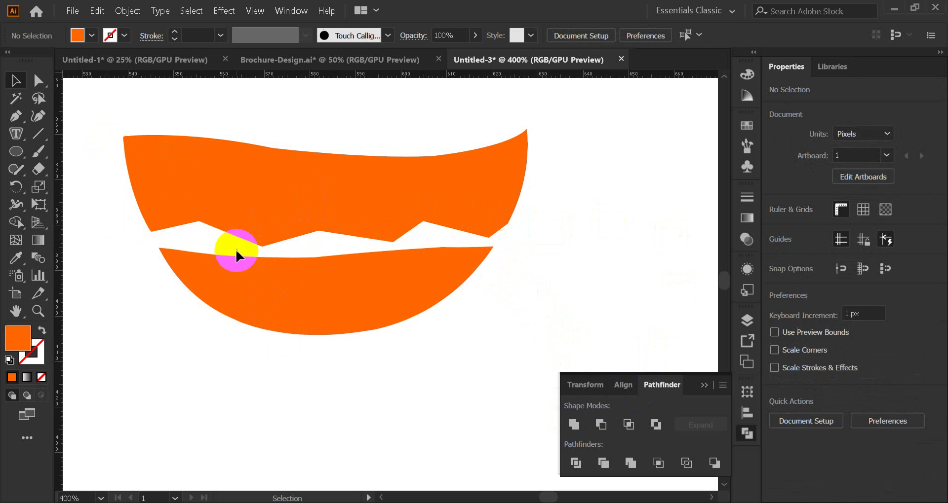
Select the upper band together with its leftover fragment and unite them with Pathfinder
{"action": "left_click_drag", "start_coordinate": [239, 249], "coordinate": [275, 222]}
{"action": "left_click", "coordinate": [572, 424]}
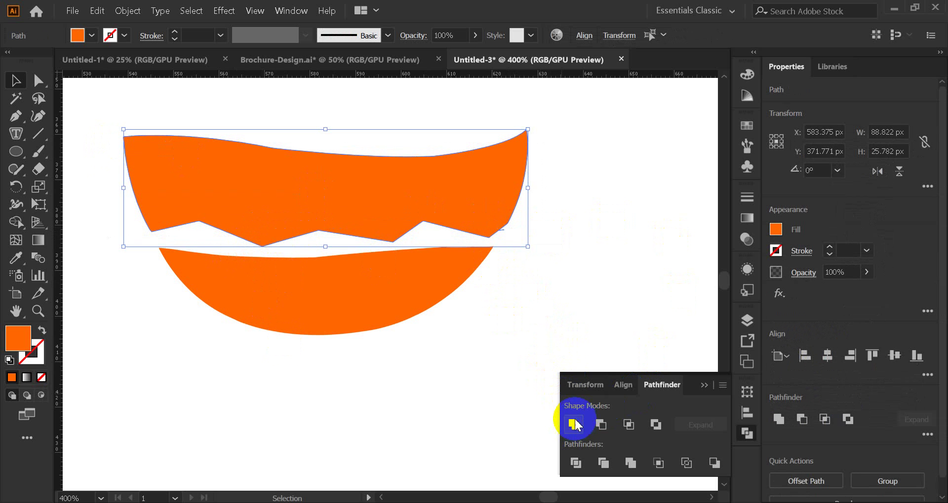
{"action": "left_click", "coordinate": [553, 291]}
Examine the stray spur at the right end of the upper band's zigzag edge, isolating the path for inspection
{"action": "scroll", "coordinate": [494, 239], "scroll_direction": "up", "scroll_amount": 4}
{"action": "right_click", "coordinate": [507, 198]}
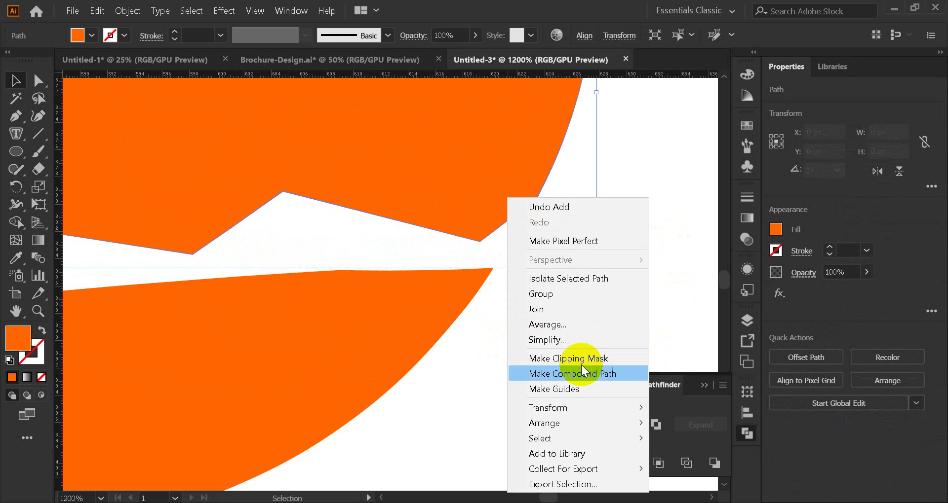
{"action": "left_click", "coordinate": [594, 217]}
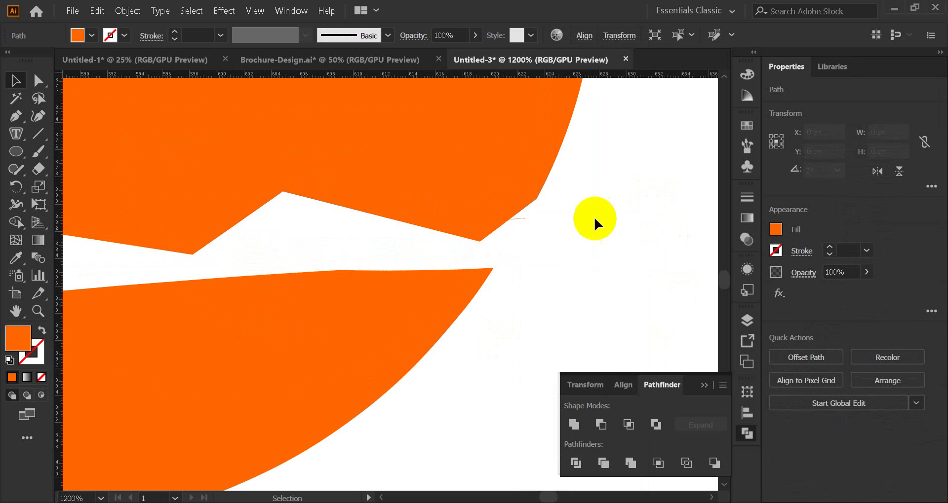
{"action": "double_click", "coordinate": [523, 219]}
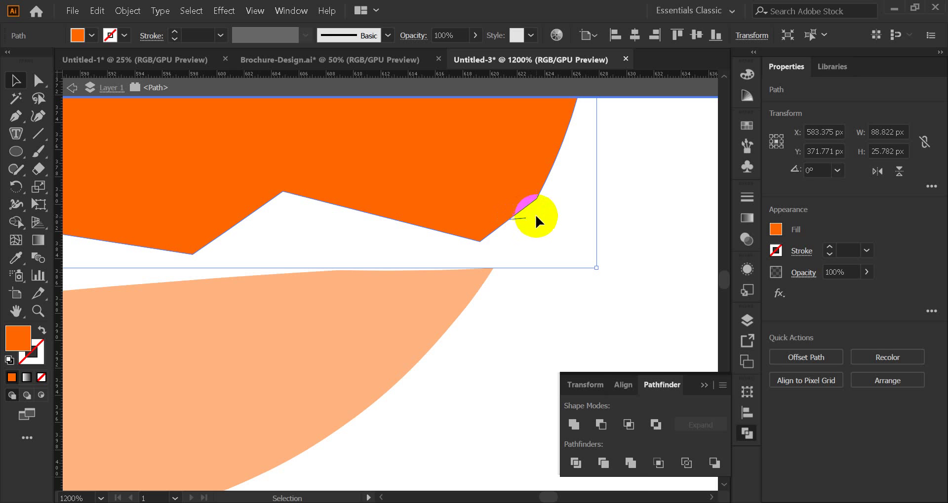
{"action": "right_click", "coordinate": [497, 194]}
{"action": "left_click", "coordinate": [616, 237]}
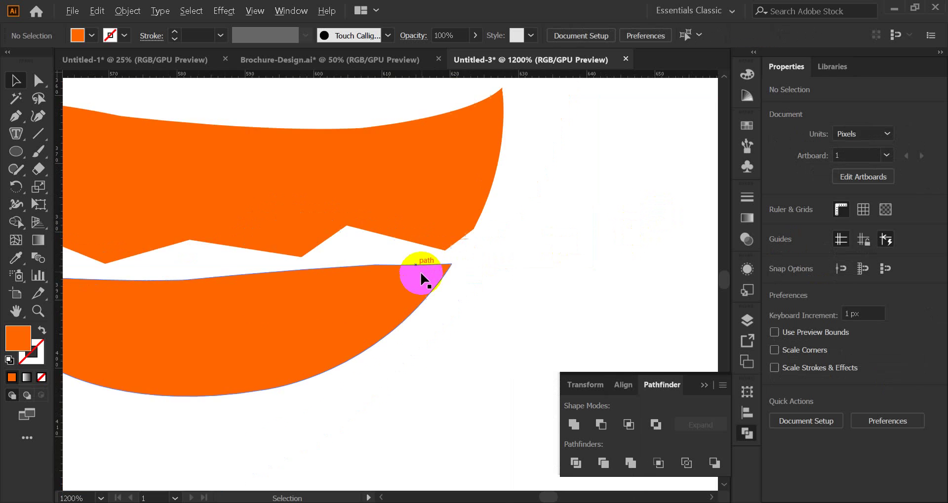
{"action": "scroll", "coordinate": [421, 274], "scroll_direction": "down", "scroll_amount": 4}
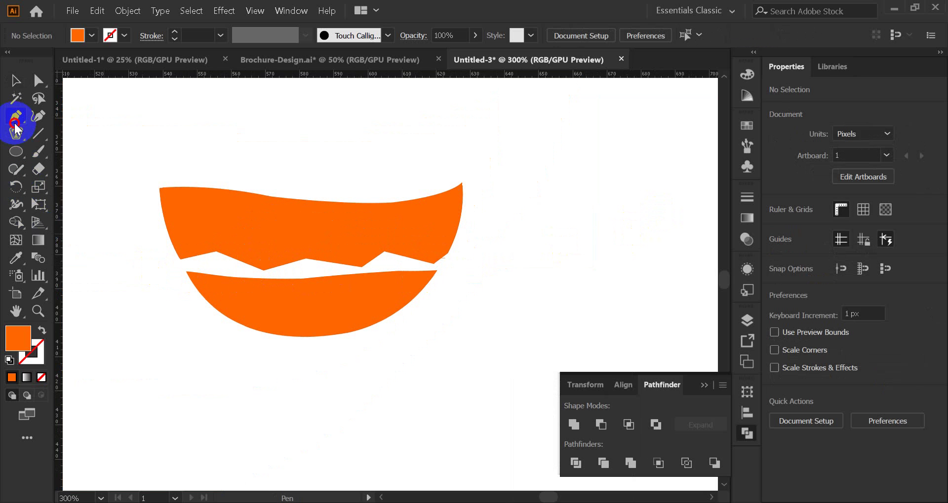
{"action": "left_click", "coordinate": [181, 280]}
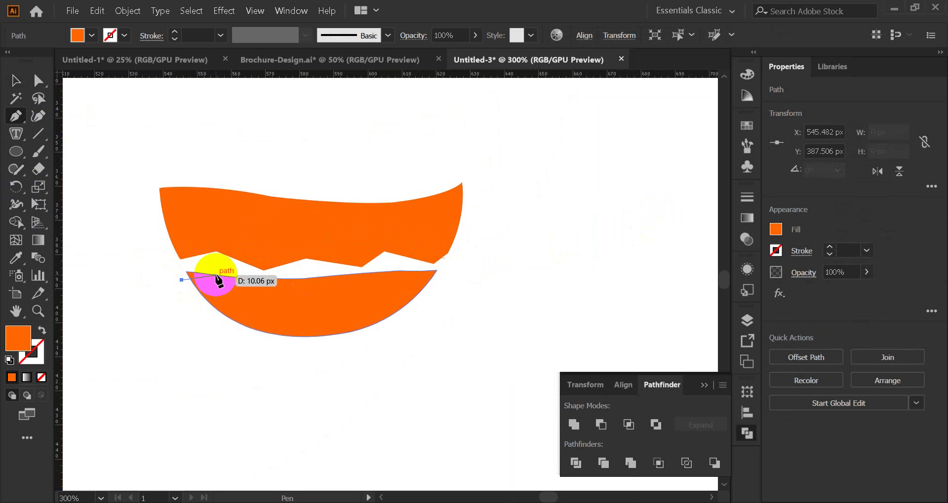
{"action": "left_click", "coordinate": [215, 274]}
{"action": "left_click", "coordinate": [267, 292]}
{"action": "left_click", "coordinate": [308, 278]}
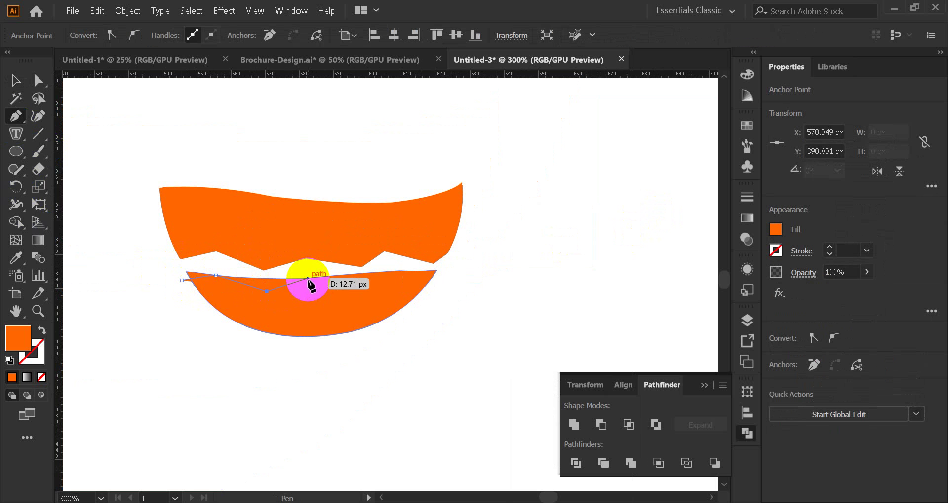
{"action": "left_click", "coordinate": [369, 284]}
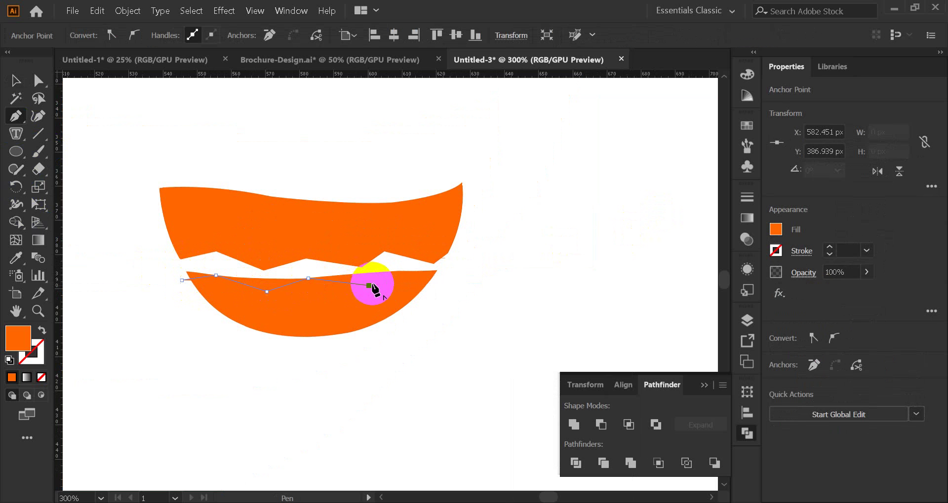
{"action": "left_click", "coordinate": [398, 271]}
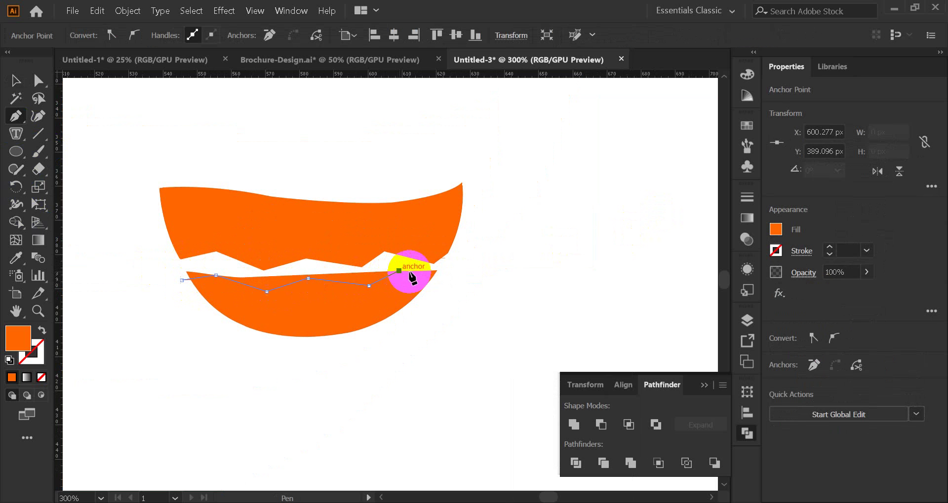
{"action": "left_click", "coordinate": [439, 284]}
{"action": "left_click", "coordinate": [458, 275]}
{"action": "left_click", "coordinate": [15, 81]}
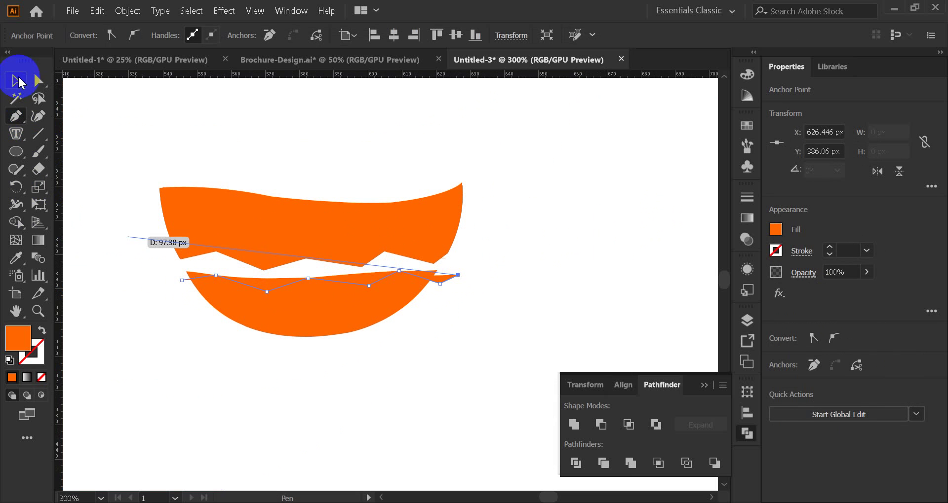
{"action": "left_click", "coordinate": [158, 307]}
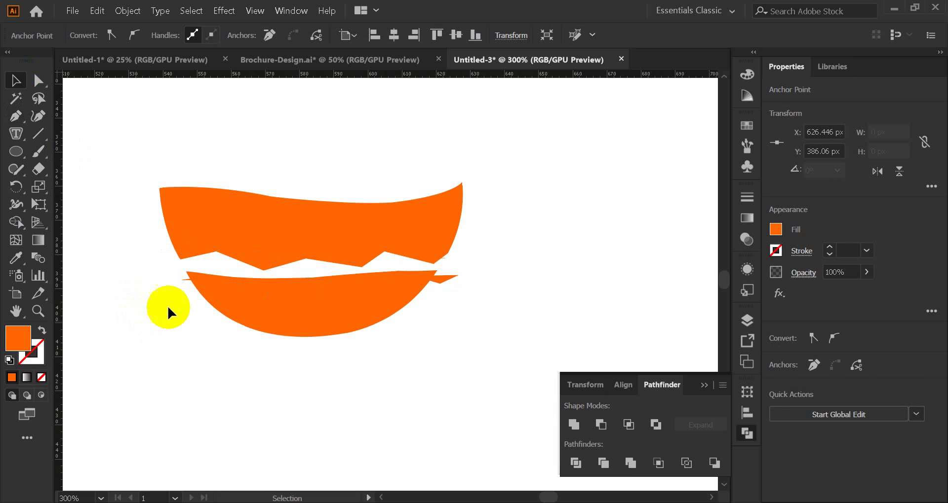
{"action": "left_click", "coordinate": [185, 281]}
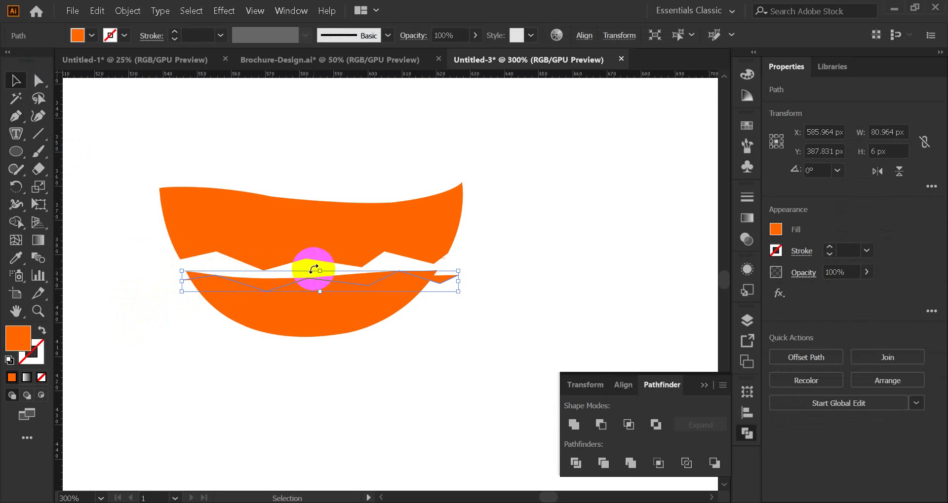
{"action": "key", "text": "Delete"}
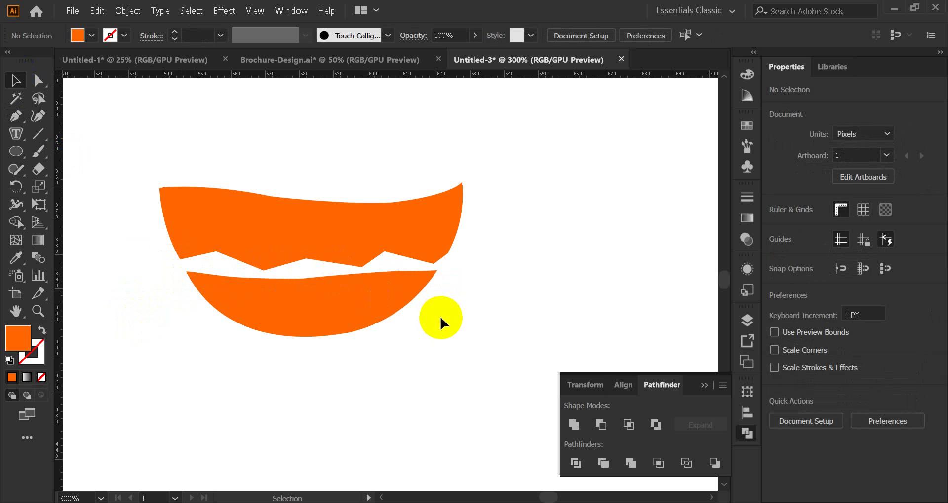
Paste a copy of the upper band in front and move it down about 7 px so it overlaps the lower band
{"action": "left_click", "coordinate": [324, 245]}
{"action": "left_click", "coordinate": [98, 10]}
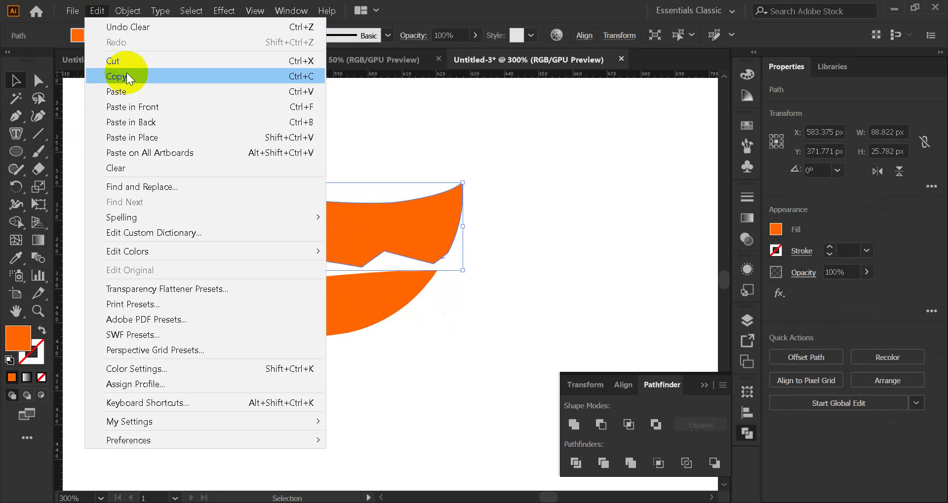
{"action": "left_click", "coordinate": [130, 75]}
{"action": "left_click", "coordinate": [221, 127]}
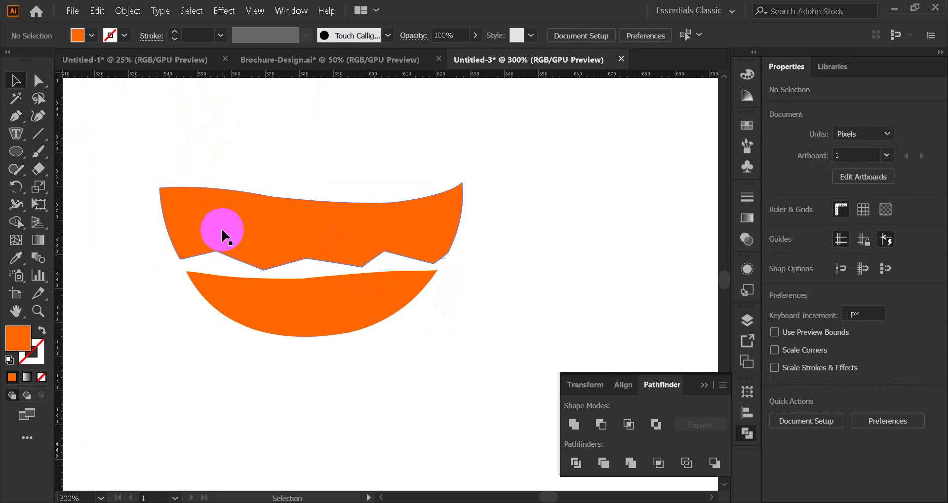
{"action": "left_click", "coordinate": [97, 10]}
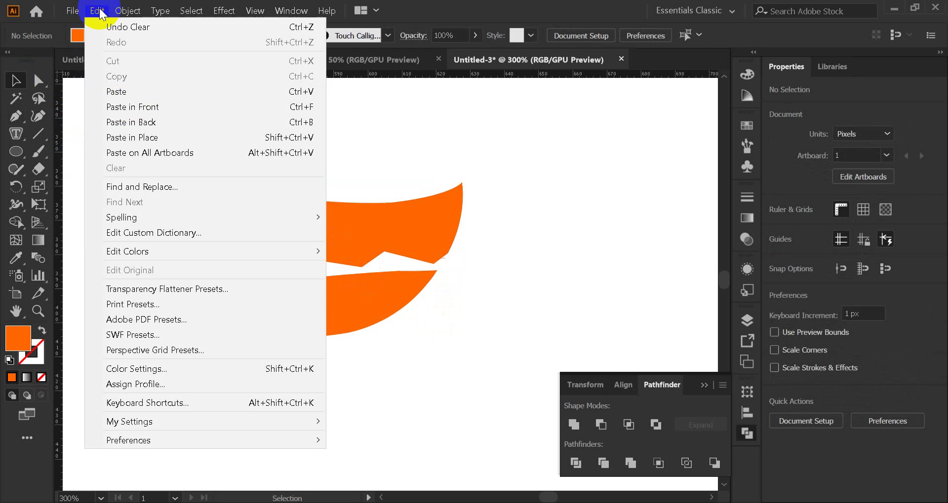
{"action": "left_click", "coordinate": [146, 99]}
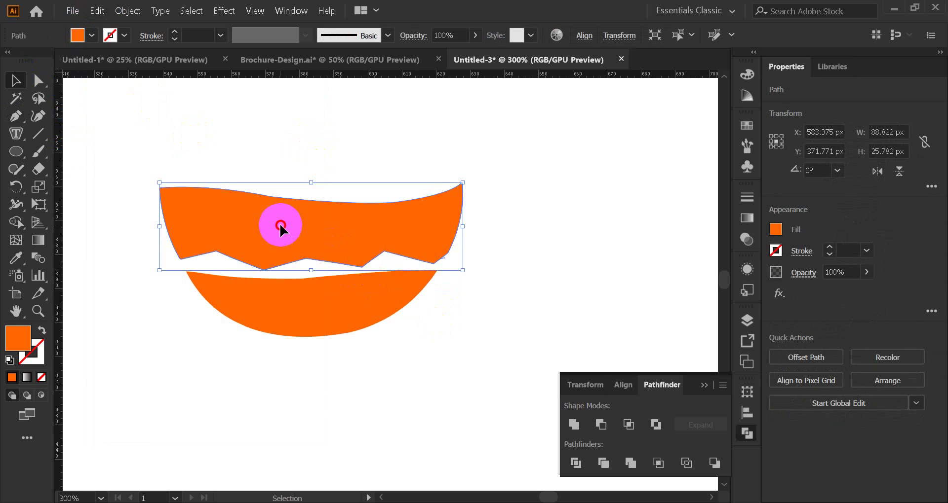
{"action": "left_click_drag", "start_coordinate": [279, 225], "coordinate": [281, 248]}
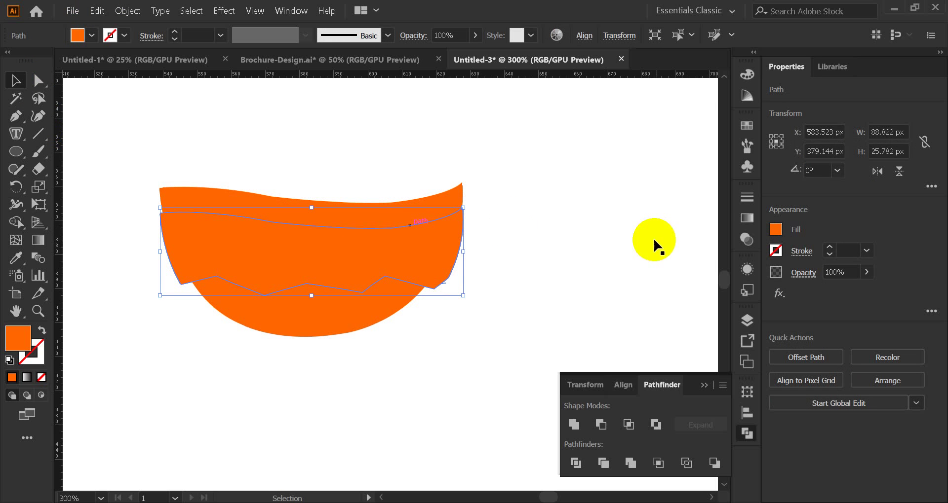
Fill the lowered copy of the band with black and deselect it
{"action": "left_click", "coordinate": [739, 124]}
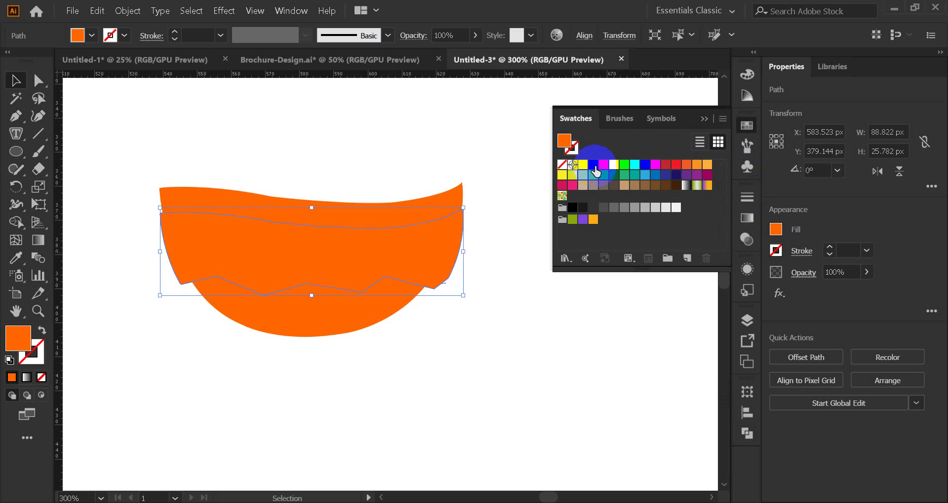
{"action": "left_click", "coordinate": [593, 164]}
{"action": "left_click", "coordinate": [324, 346]}
Divide the orange lower band and the black copy with Pathfinder, then ungroup the resulting pieces
{"action": "left_click", "coordinate": [303, 320]}
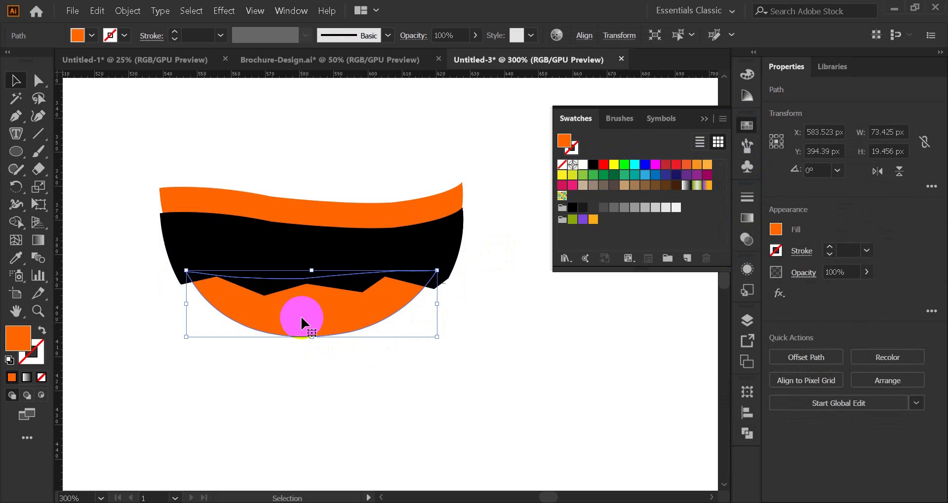
{"action": "left_click", "coordinate": [307, 257], "text": "shift"}
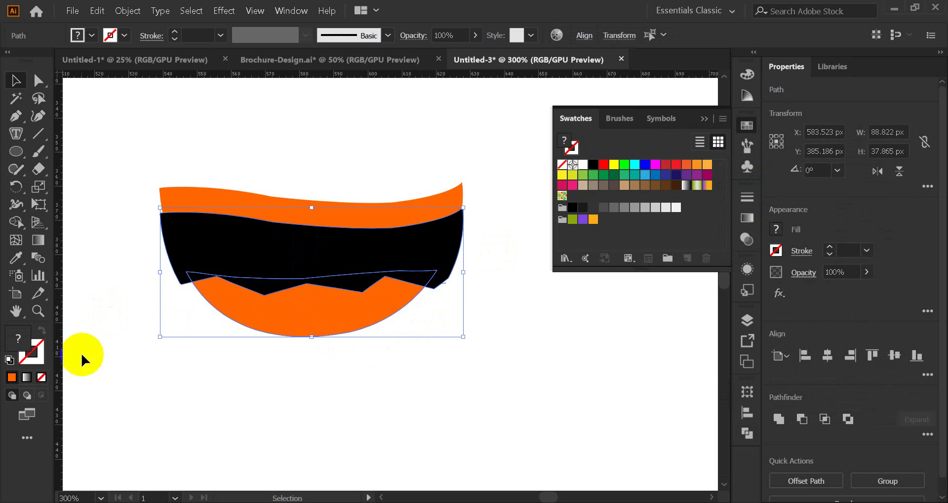
{"action": "left_click", "coordinate": [746, 436]}
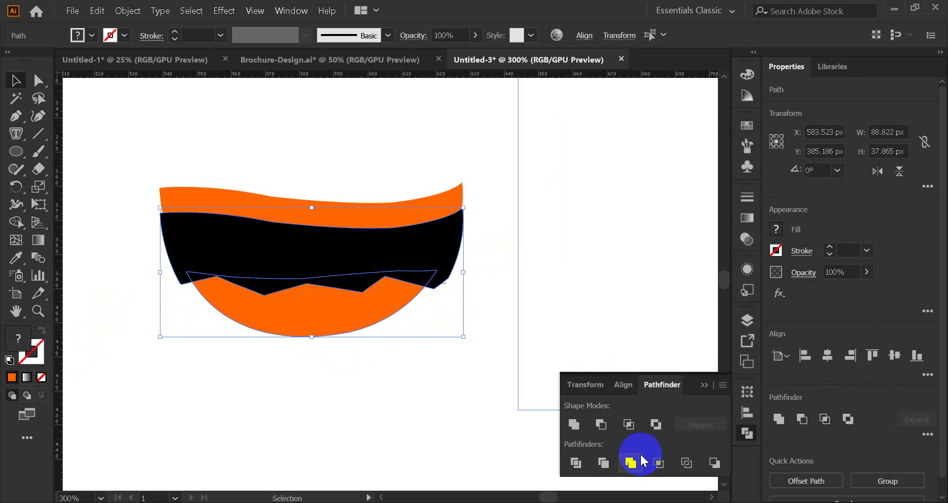
{"action": "left_click", "coordinate": [575, 463]}
{"action": "right_click", "coordinate": [322, 262]}
{"action": "left_click", "coordinate": [366, 372]}
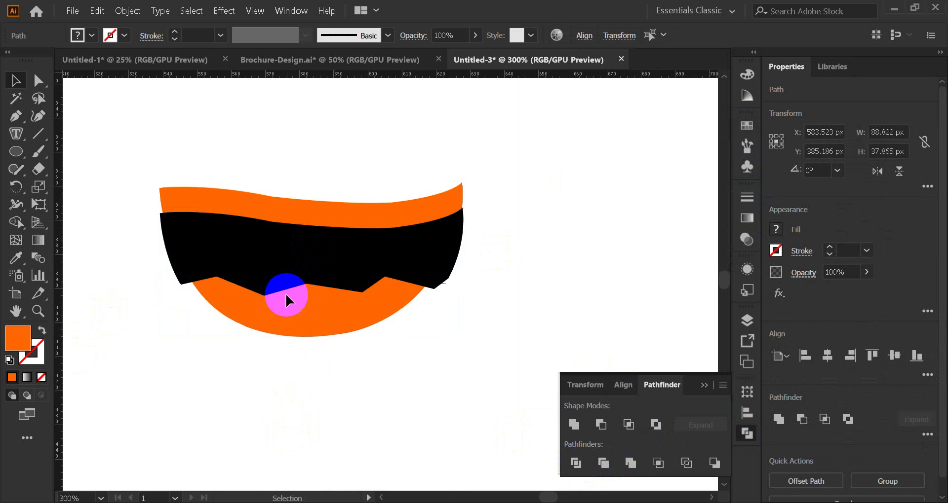
Delete the black pieces and the overlapped part of the lower band, then check the matching zigzag gap between the bands
{"action": "left_click", "coordinate": [284, 253]}
{"action": "key", "text": "Delete"}
{"action": "left_click_drag", "start_coordinate": [306, 299], "coordinate": [197, 272]}
{"action": "key", "text": "Delete"}
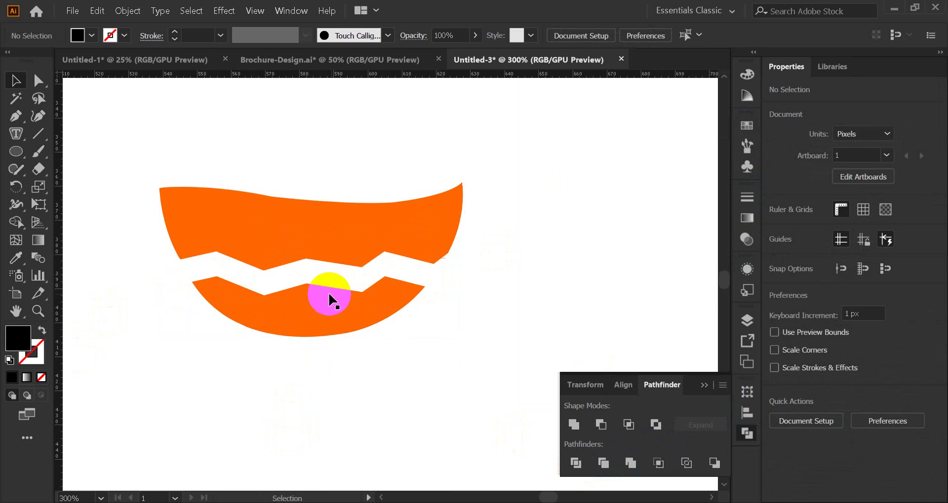
{"action": "scroll", "coordinate": [252, 280], "scroll_direction": "up", "scroll_amount": 2}
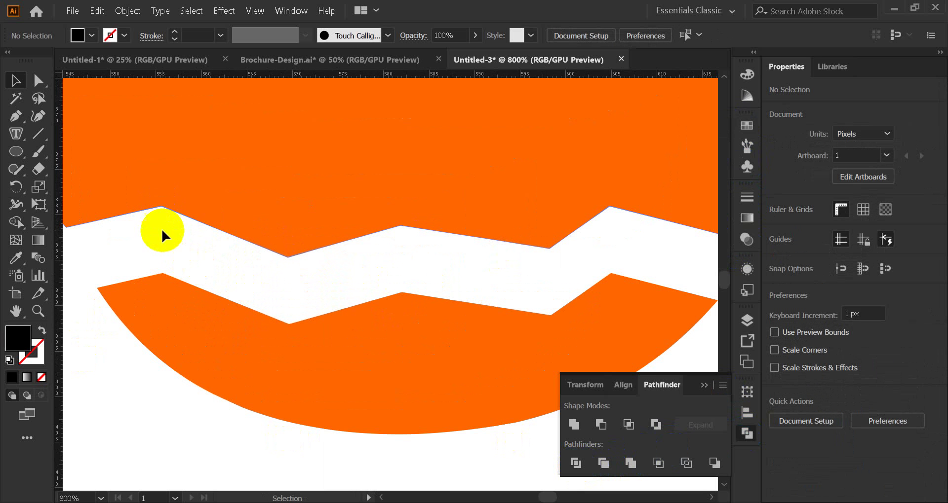
{"action": "scroll", "coordinate": [282, 254], "scroll_direction": "up", "scroll_amount": 1}
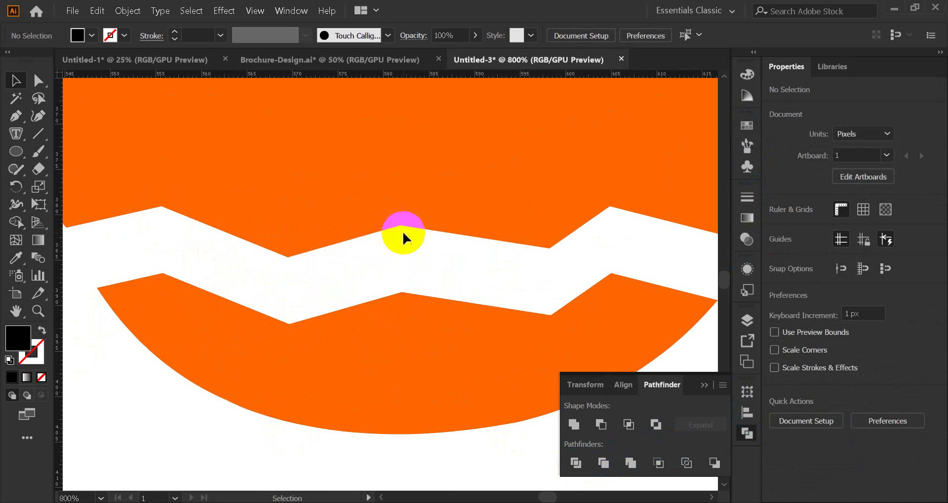
{"action": "scroll", "coordinate": [536, 265], "scroll_direction": "down", "scroll_amount": 3}
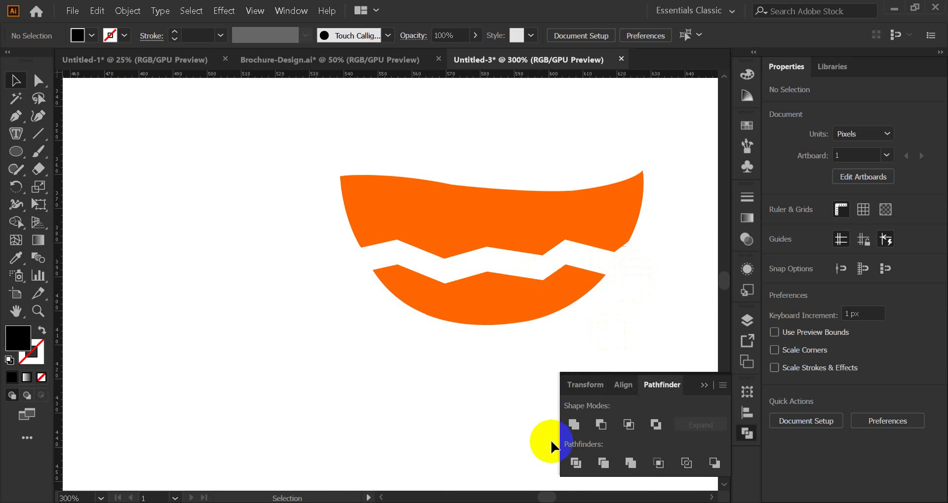
Switch to the Google Meet call to check it, then bring up the WhatsApp group chat with the submitted logos
{"action": "mouse_move", "coordinate": [486, 502]}
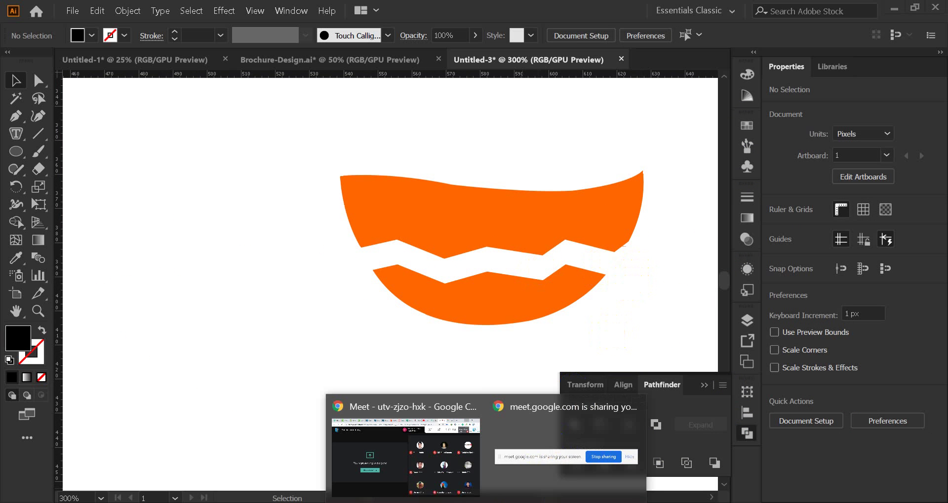
{"action": "left_click", "coordinate": [427, 486]}
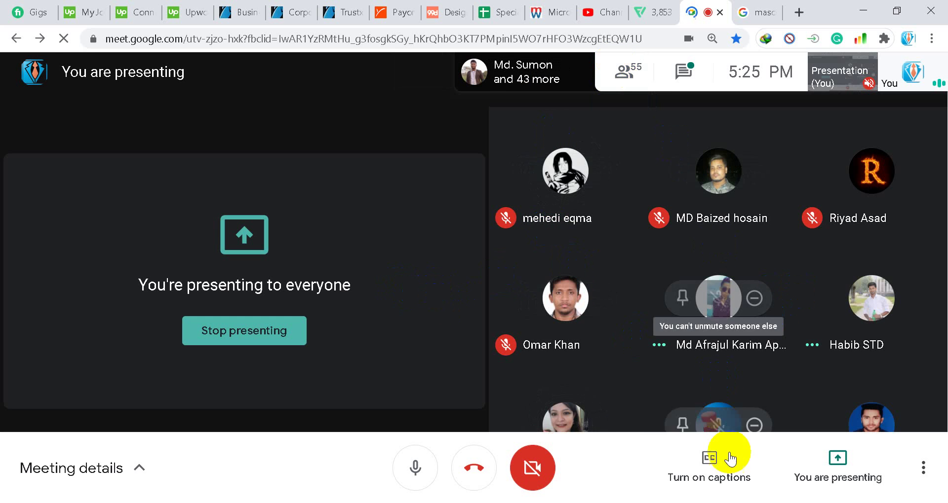
{"action": "key", "text": "alt+Tab"}
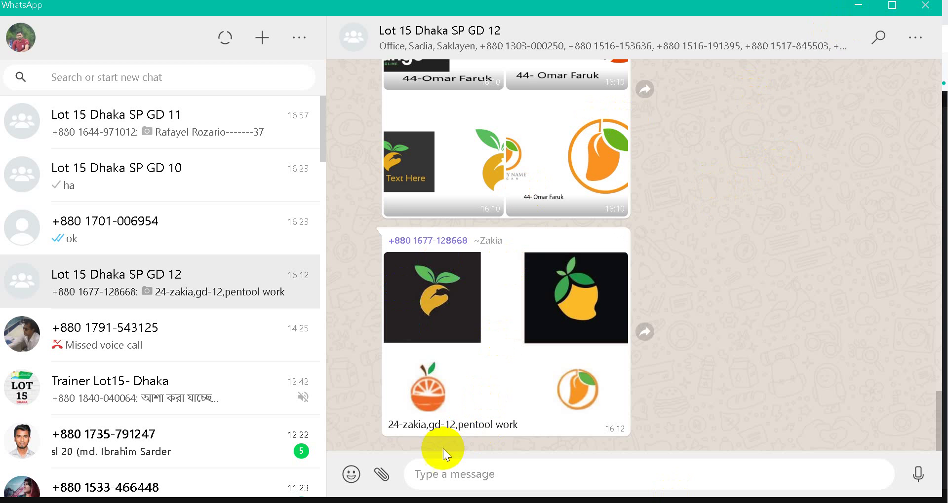
{"action": "left_click", "coordinate": [383, 476]}
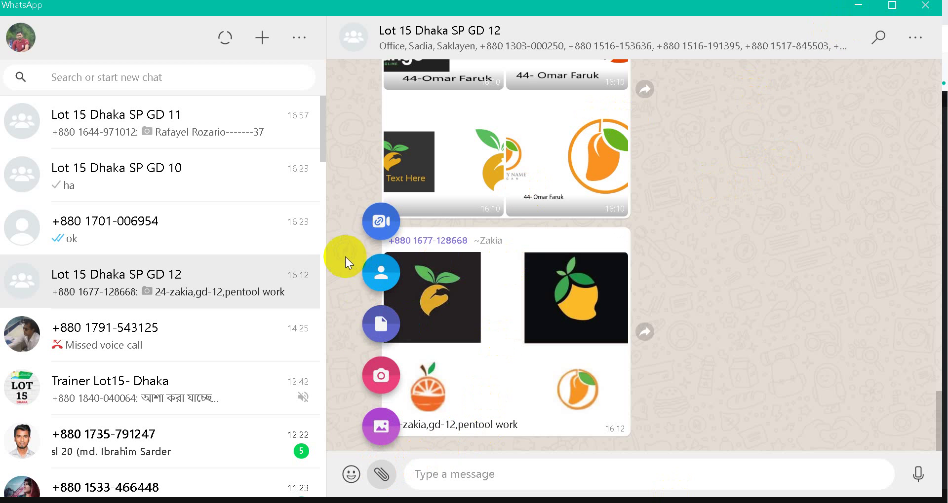
{"action": "left_click", "coordinate": [380, 423]}
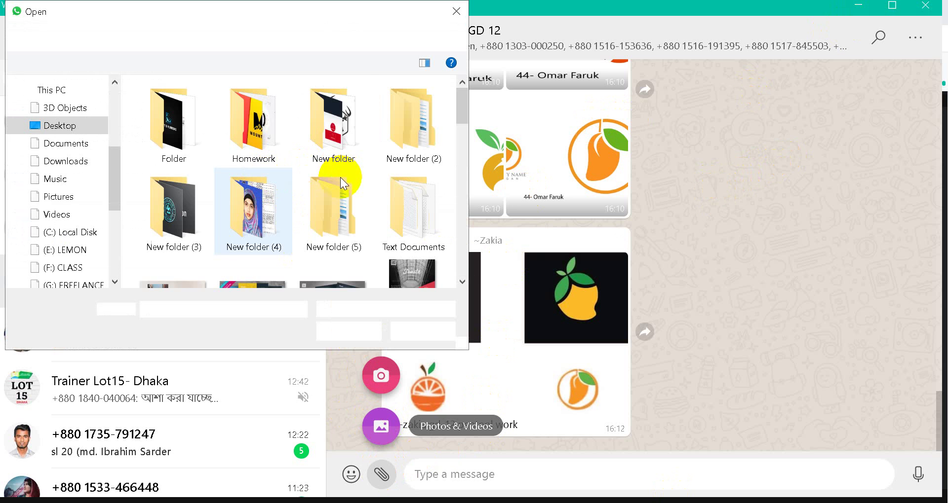
{"action": "scroll", "coordinate": [339, 177], "scroll_direction": "down", "scroll_amount": 3}
{"action": "scroll", "coordinate": [336, 185], "scroll_direction": "down", "scroll_amount": 2}
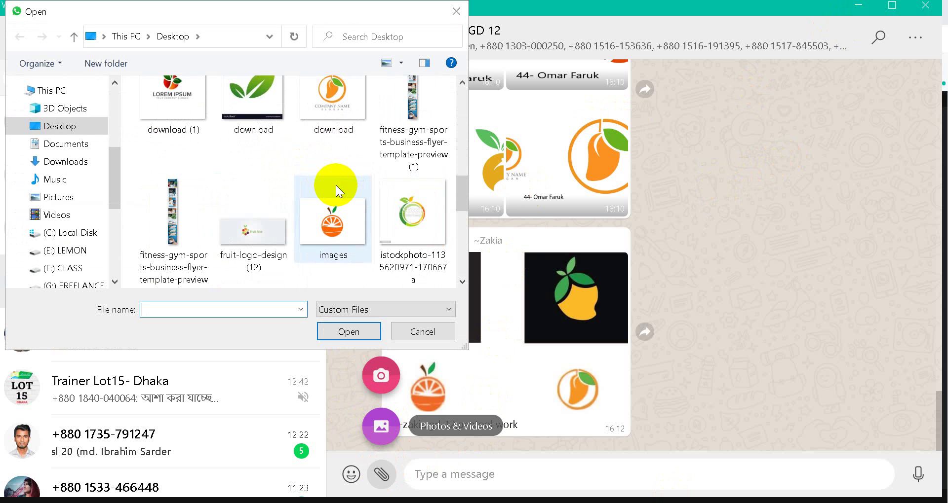
{"action": "left_click", "coordinate": [433, 331]}
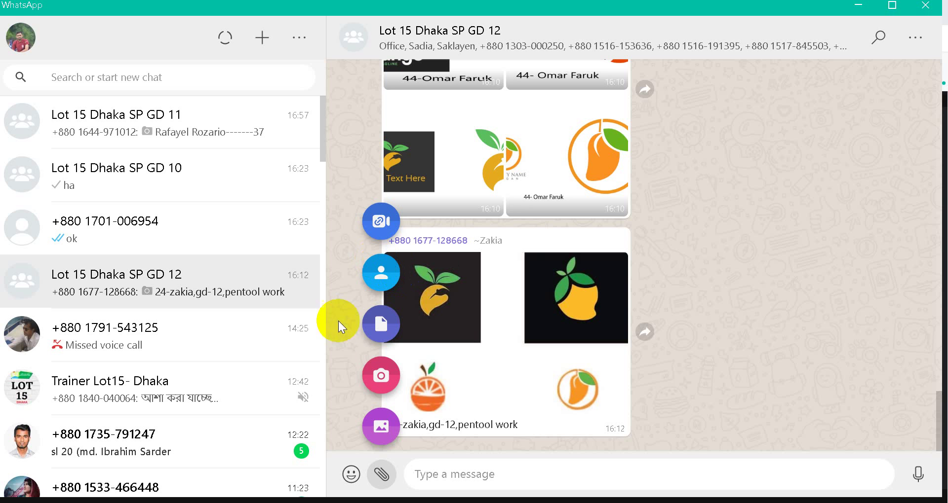
Show the hidden icons in the system tray
{"action": "left_click", "coordinate": [740, 501]}
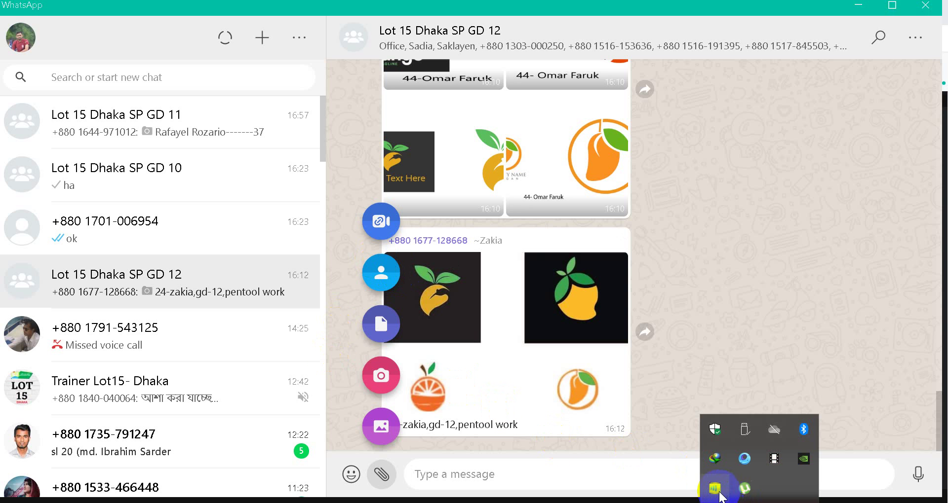